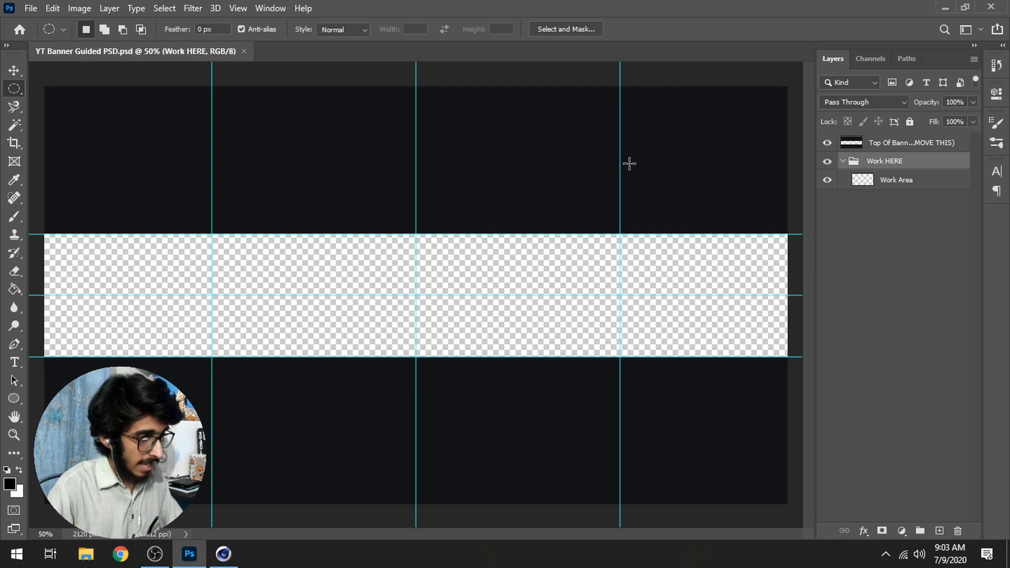
Hide the banner mask layer above the Work HERE group and show it again to check the work area.
{"action": "left_click", "coordinate": [828, 142]}
{"action": "left_click", "coordinate": [827, 142]}
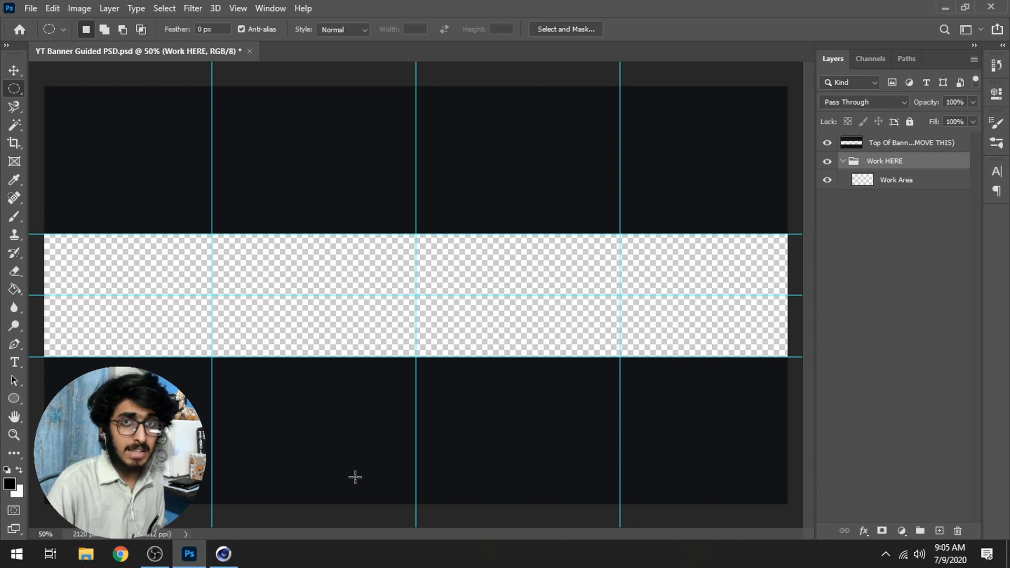
Switch to Cinema 4D and open New_Lightroom.c4d from the Downloads folder.
{"action": "left_click", "coordinate": [239, 551]}
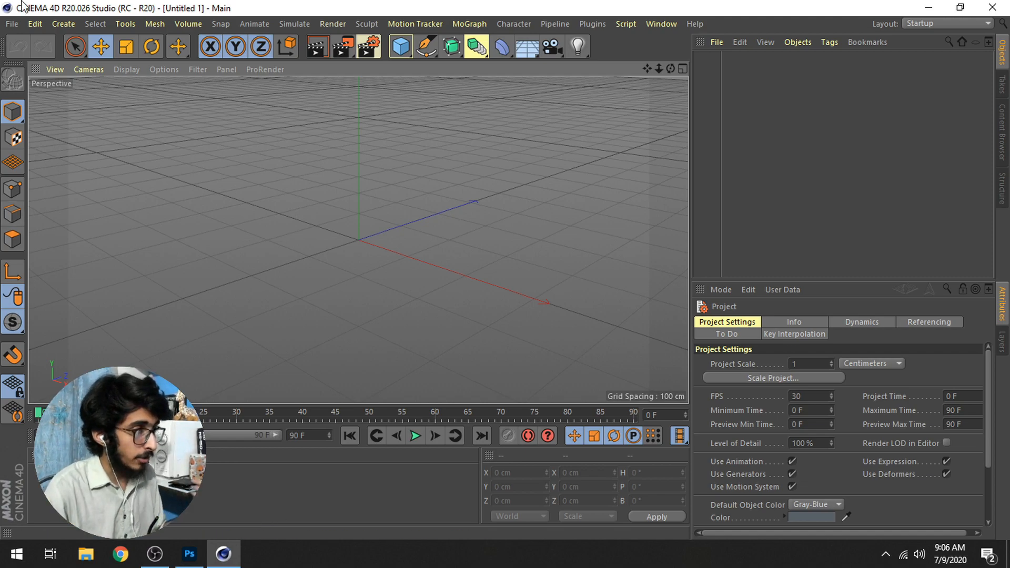
{"action": "left_click", "coordinate": [16, 24]}
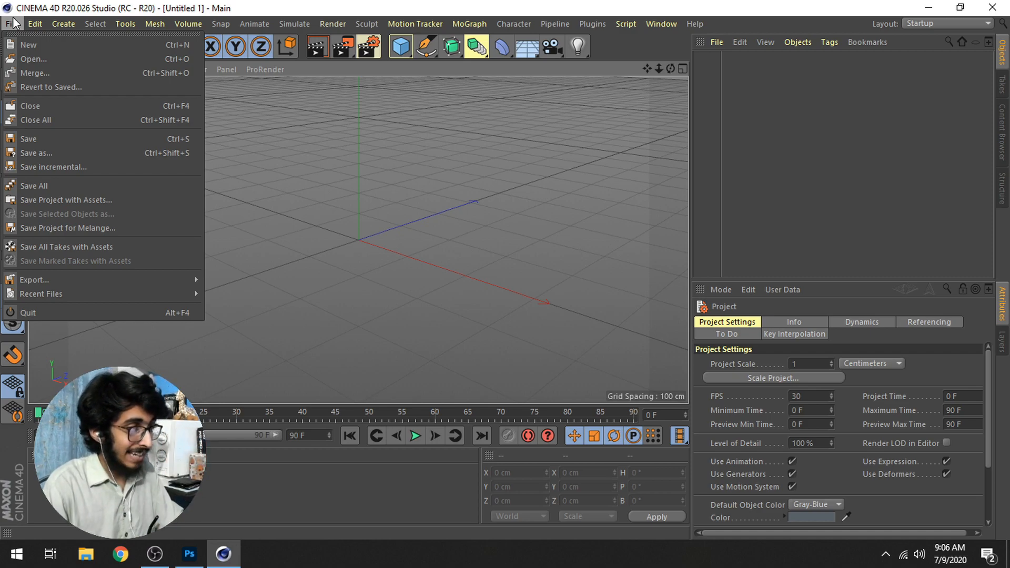
{"action": "mouse_move", "coordinate": [35, 24]}
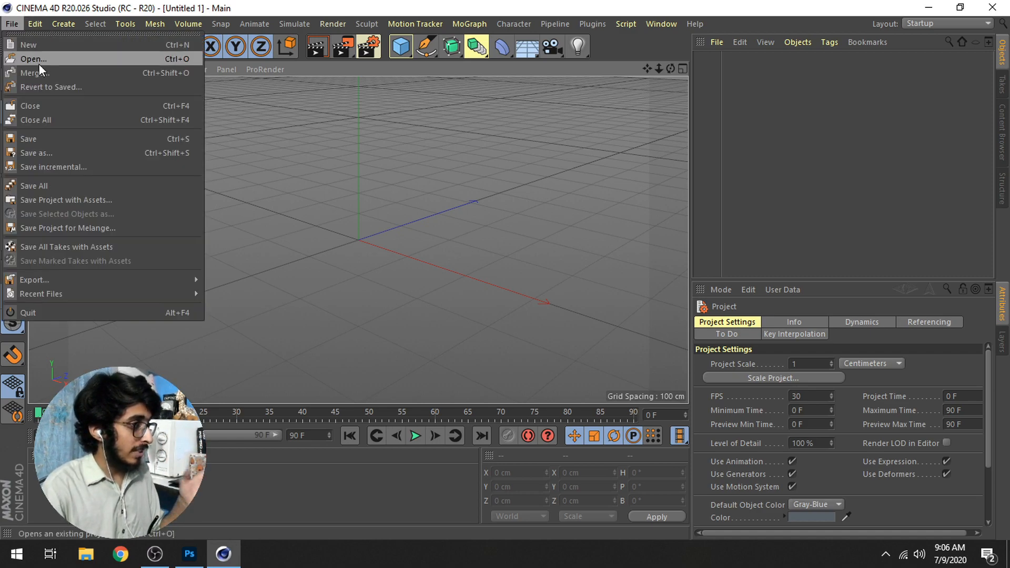
{"action": "left_click", "coordinate": [39, 63]}
{"action": "left_click", "coordinate": [46, 170]}
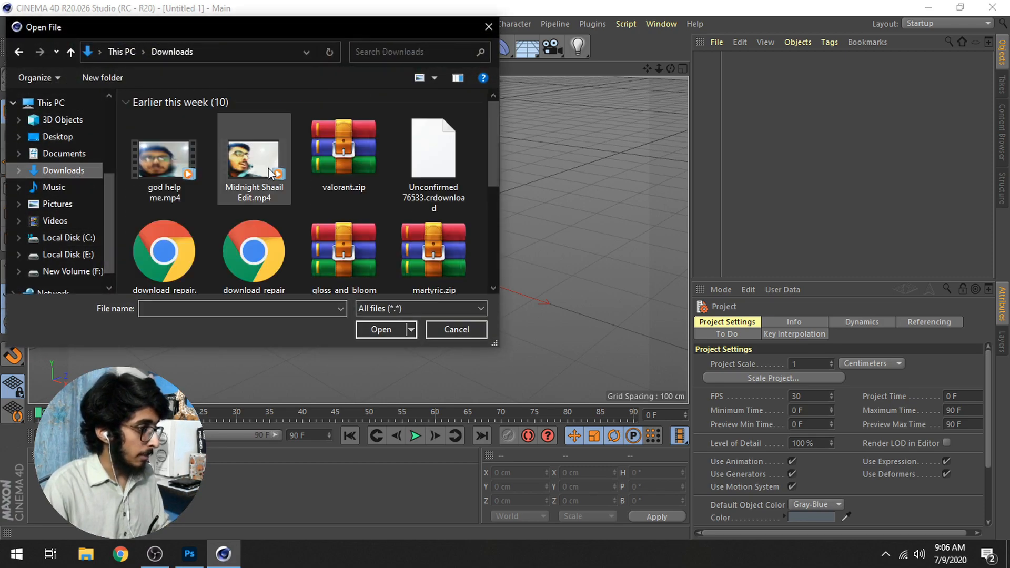
{"action": "scroll", "coordinate": [495, 178], "scroll_direction": "down", "scroll_amount": 1}
{"action": "scroll", "coordinate": [495, 178], "scroll_direction": "up", "scroll_amount": 5}
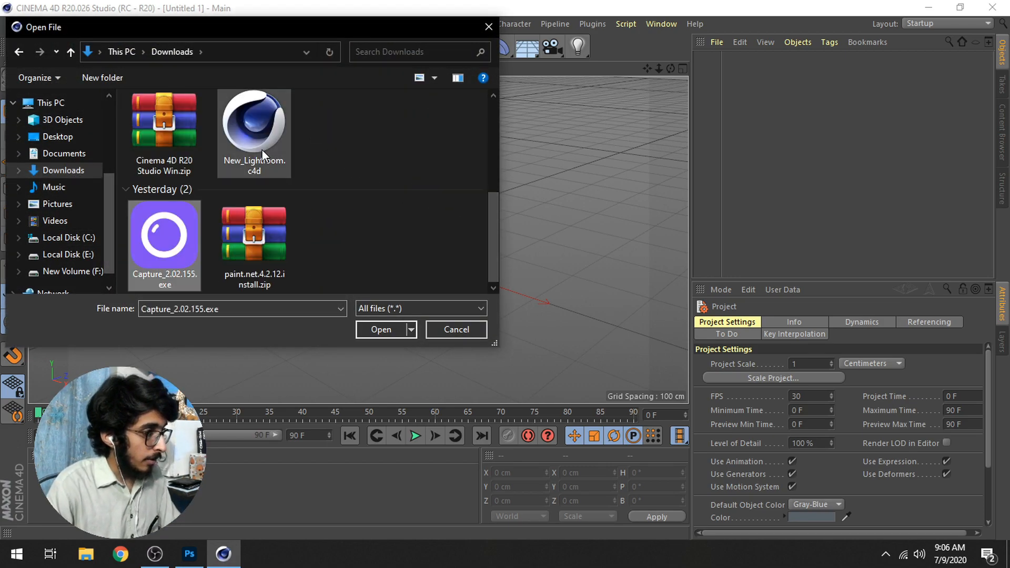
{"action": "double_click", "coordinate": [256, 153]}
{"action": "left_click", "coordinate": [585, 329]}
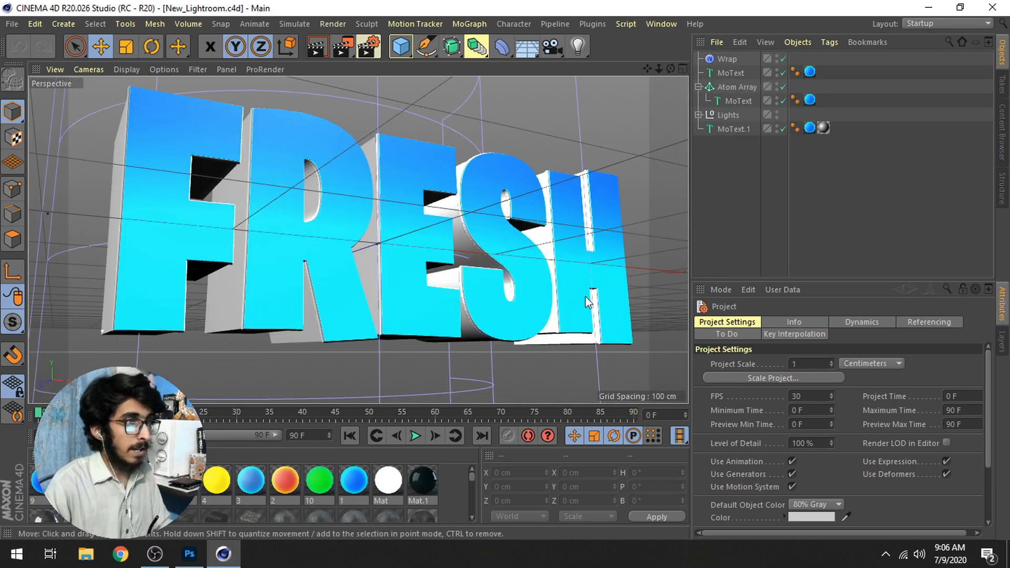
Delete the Wrap deformer, the Atom Array and all MoText objects from the scene, keeping only the Lights group.
{"action": "left_click", "coordinate": [728, 58]}
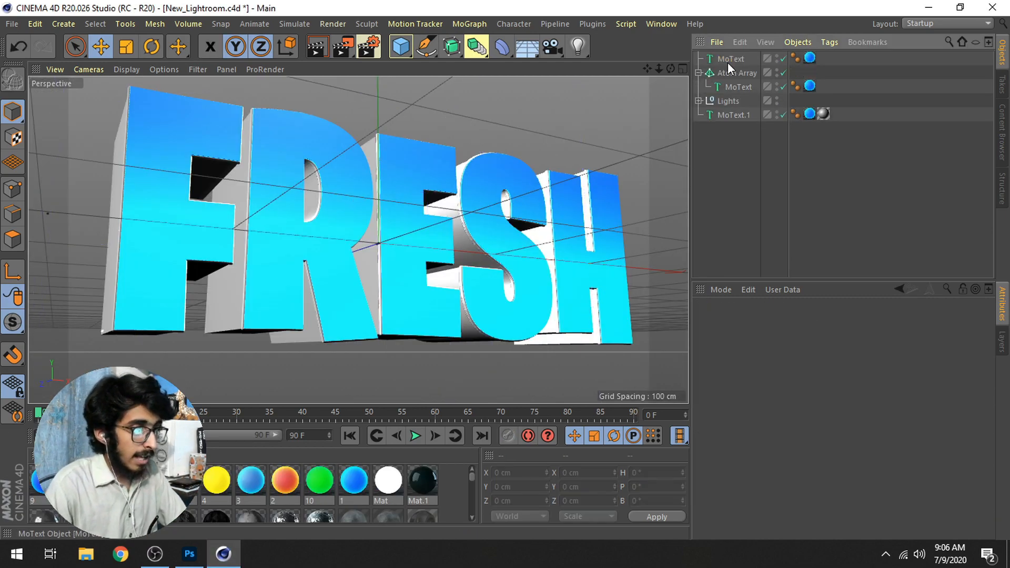
{"action": "key", "text": "Delete"}
{"action": "left_click", "coordinate": [728, 62]}
{"action": "key", "text": "Delete"}
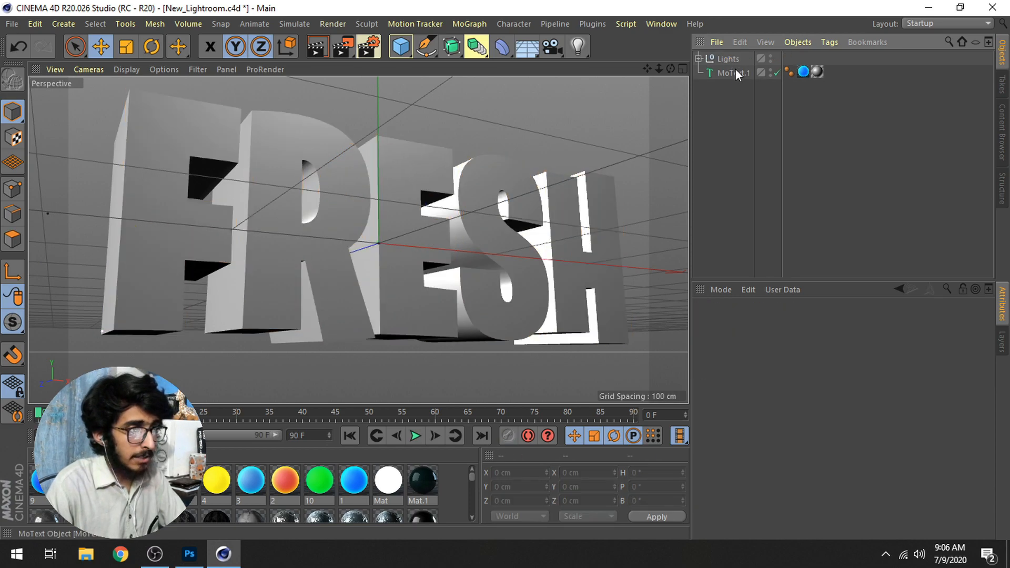
{"action": "left_click", "coordinate": [735, 71]}
{"action": "key", "text": "Delete"}
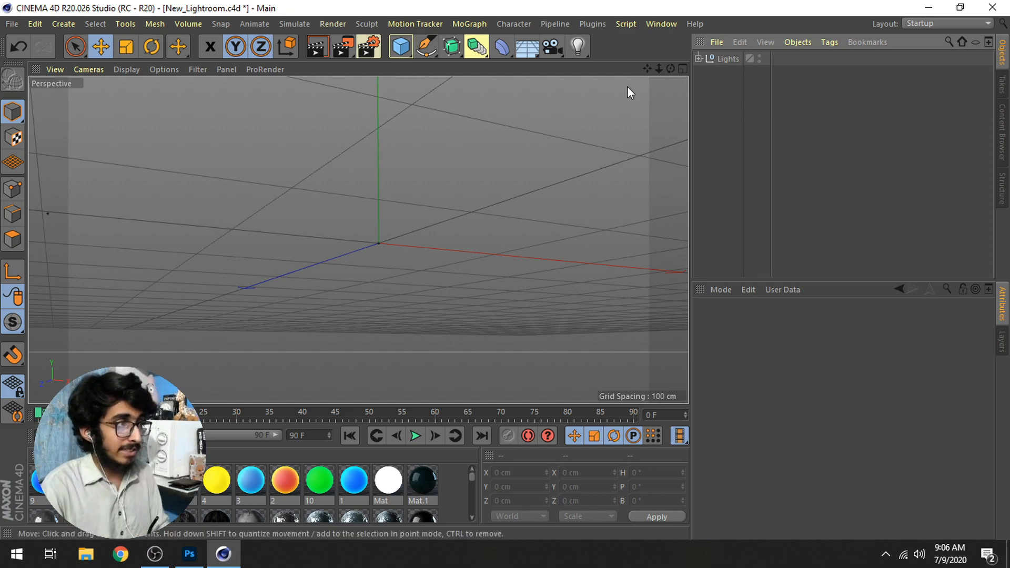
Add a new MoText object to the emptied scene.
{"action": "left_click_drag", "start_coordinate": [648, 69], "coordinate": [686, 55]}
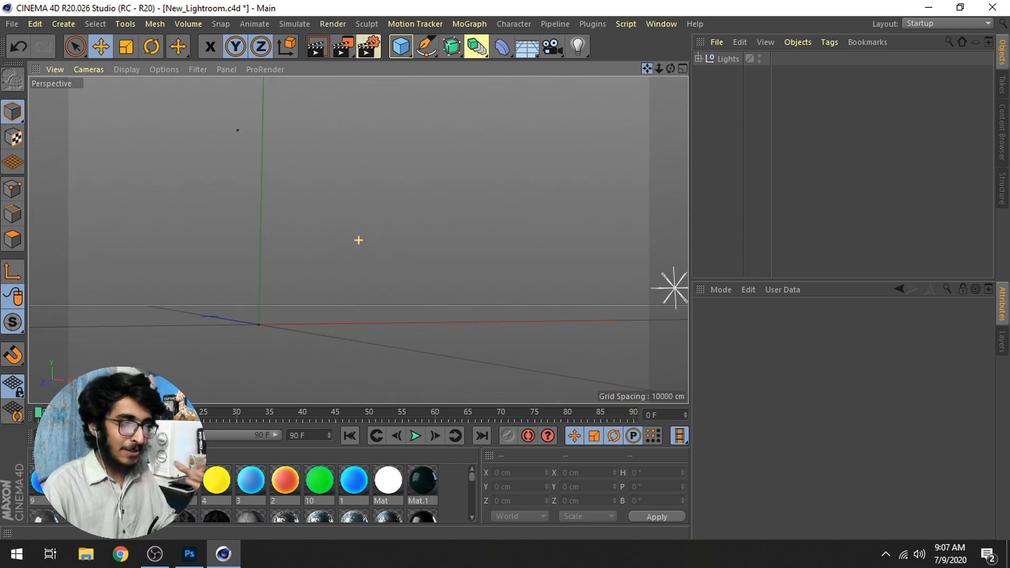
{"action": "left_click_drag", "start_coordinate": [686, 55], "coordinate": [680, 109]}
{"action": "left_click_drag", "start_coordinate": [660, 69], "coordinate": [696, 62]}
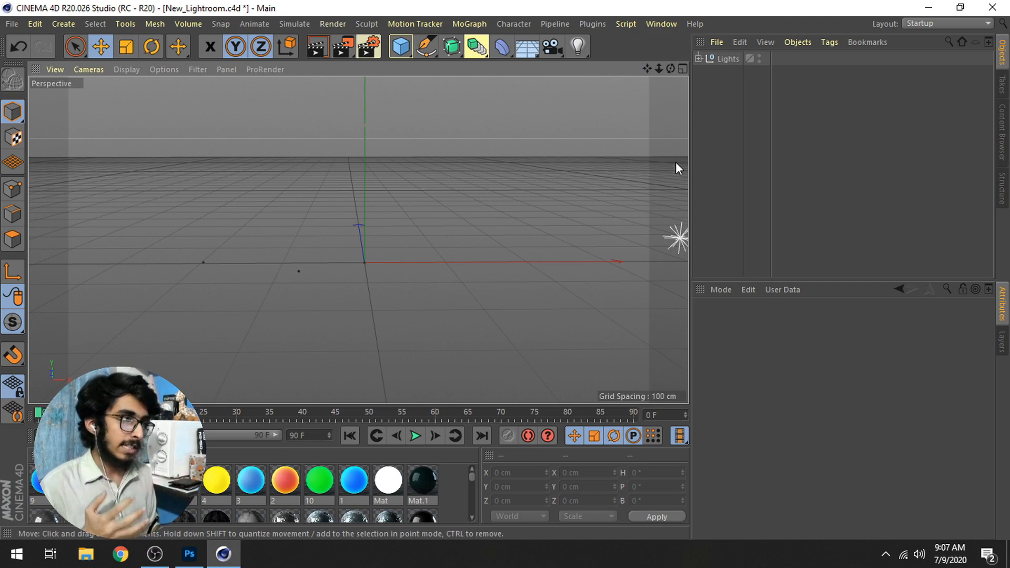
{"action": "left_click", "coordinate": [469, 24]}
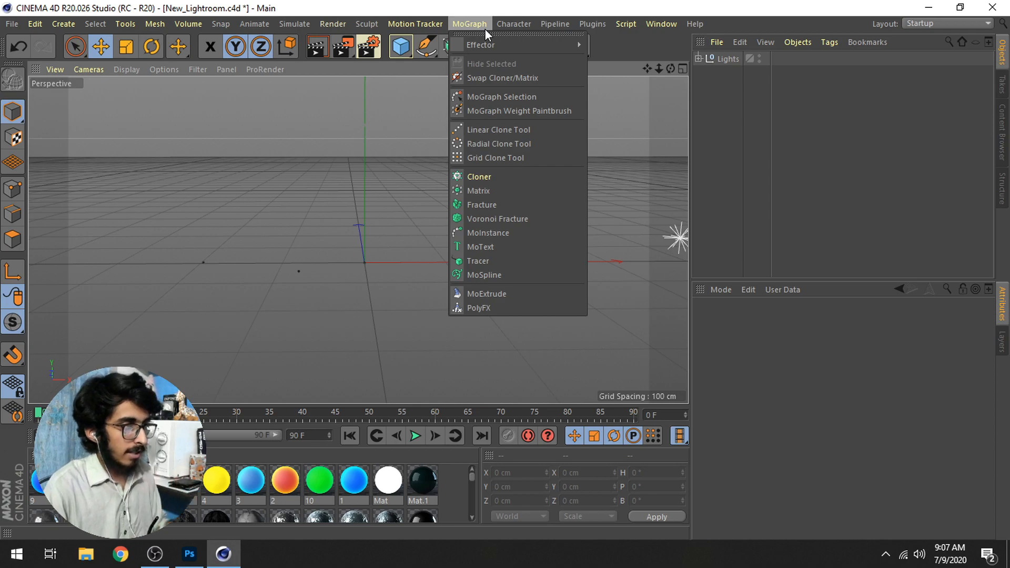
{"action": "left_click", "coordinate": [495, 247]}
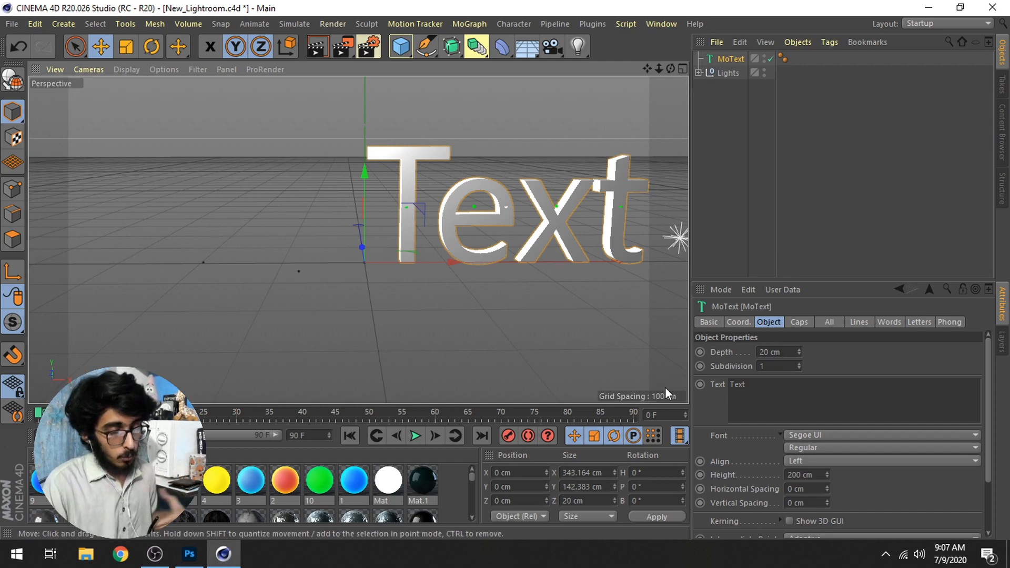
Set the MoText font to Martyric Personal Use Only.
{"action": "left_click", "coordinate": [835, 436]}
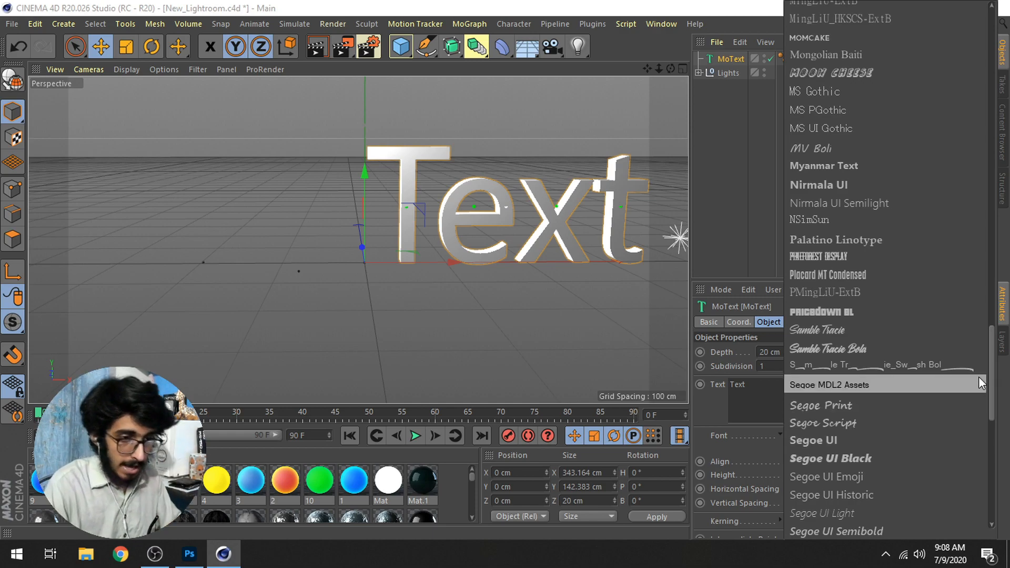
{"action": "scroll", "coordinate": [985, 390], "scroll_direction": "up", "scroll_amount": 6}
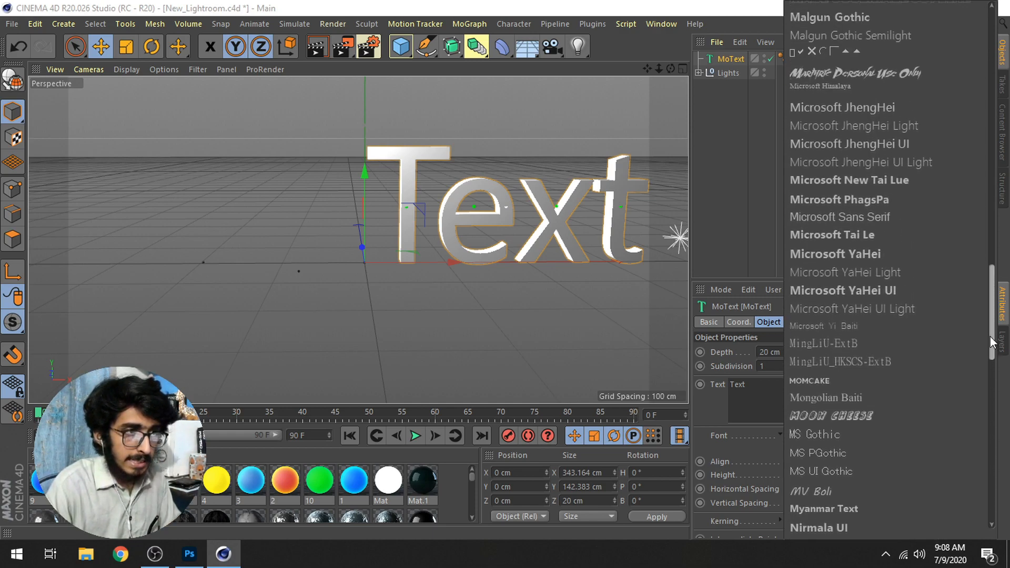
{"action": "left_click", "coordinate": [867, 83]}
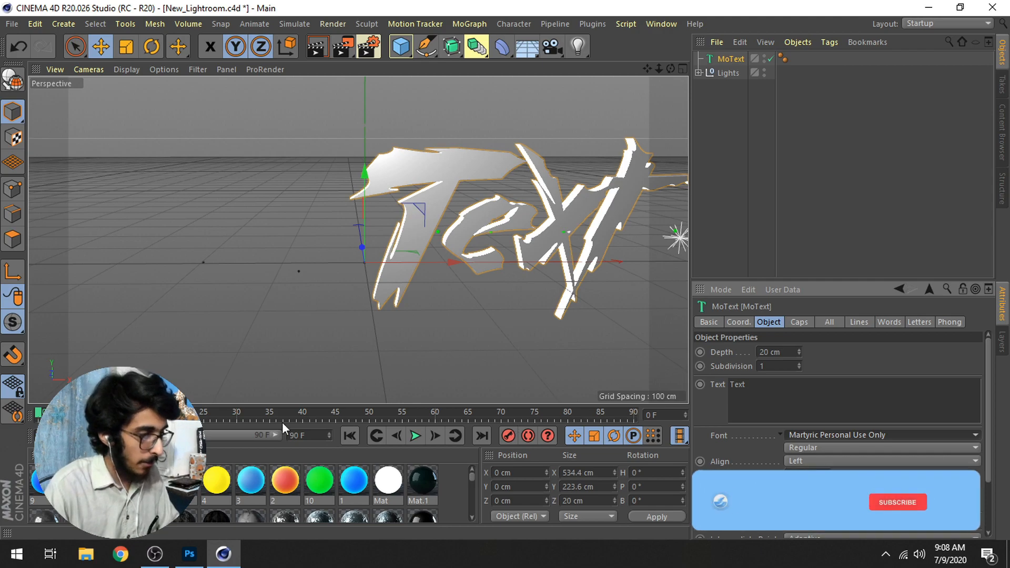
{"action": "left_click_drag", "start_coordinate": [647, 69], "coordinate": [553, 83]}
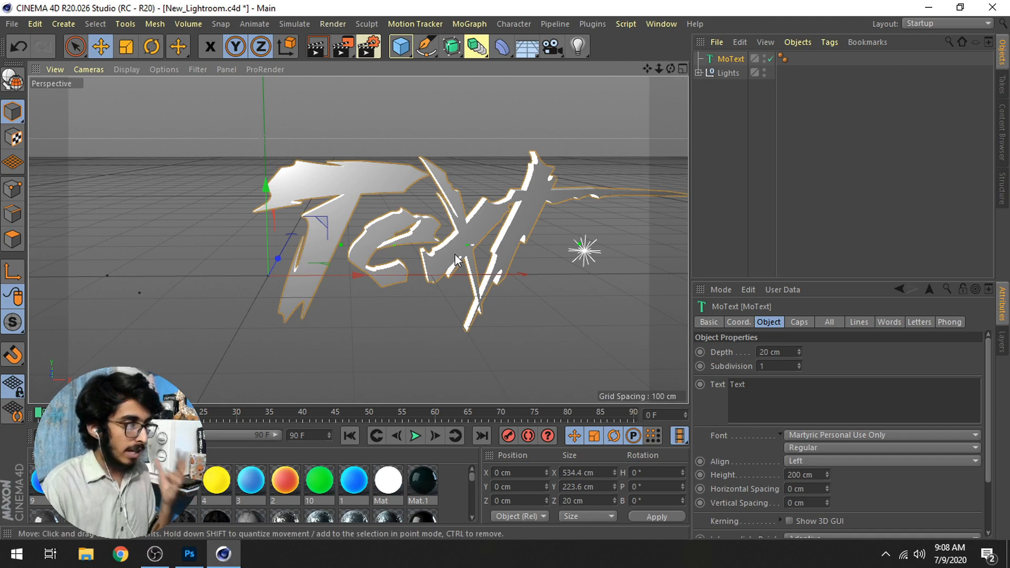
Try the LEMON MILK Bold font on the MoText with the Bold Italic style.
{"action": "left_click", "coordinate": [842, 436]}
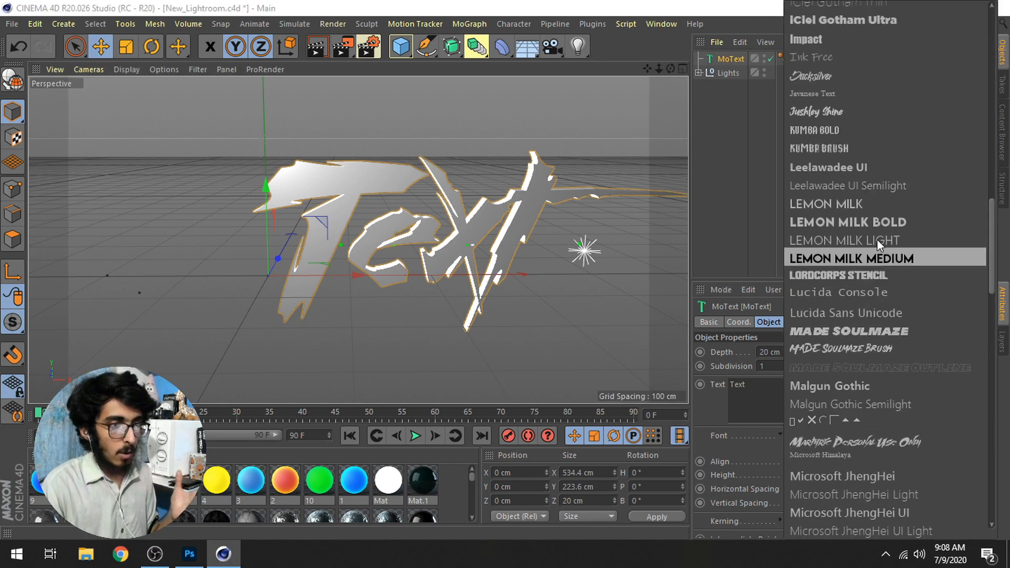
{"action": "left_click", "coordinate": [880, 226]}
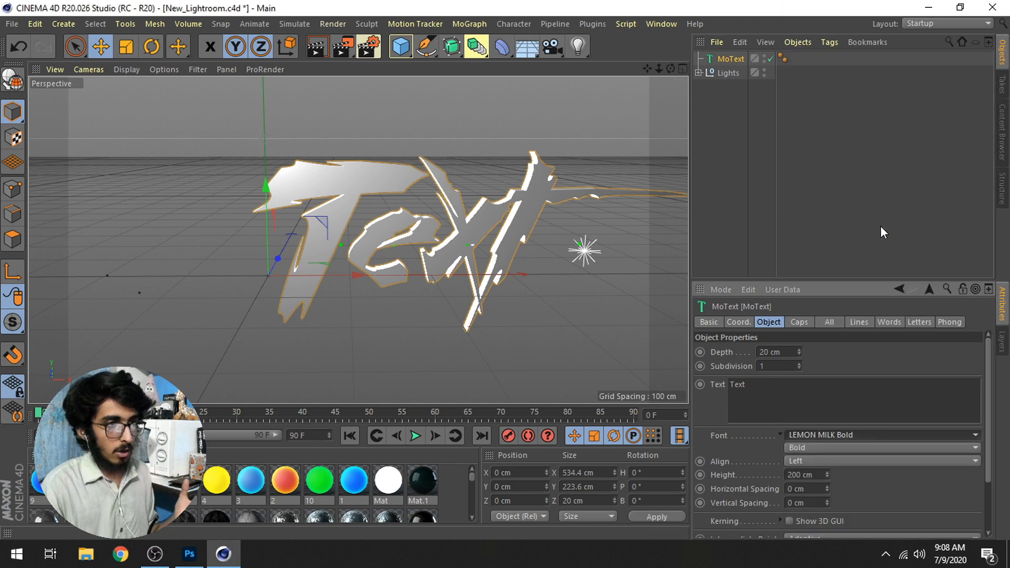
{"action": "left_click", "coordinate": [819, 448]}
{"action": "key", "text": "alt+Tab"}
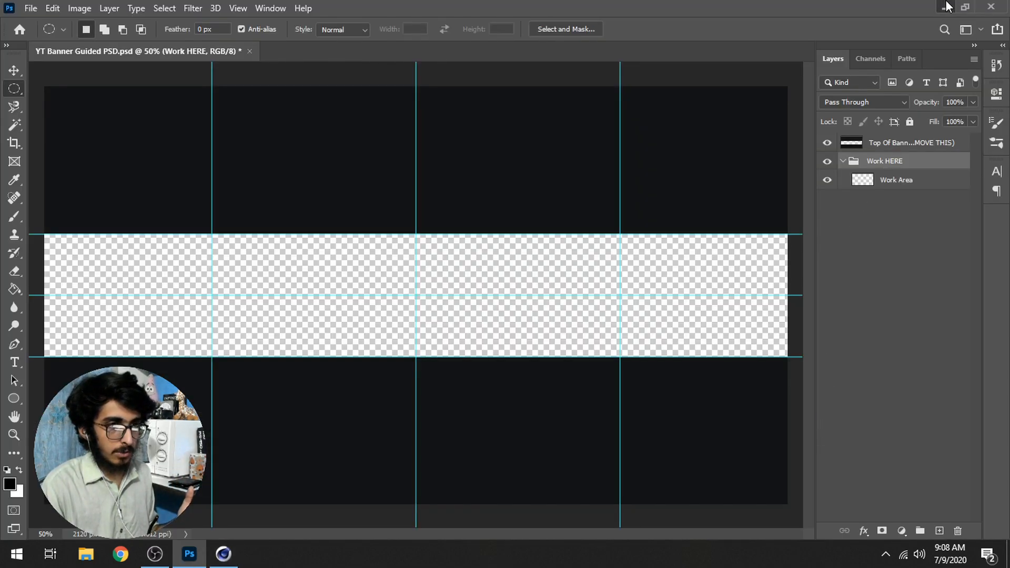
{"action": "left_click", "coordinate": [943, 6]}
{"action": "left_click", "coordinate": [820, 447]}
{"action": "left_click", "coordinate": [809, 483]}
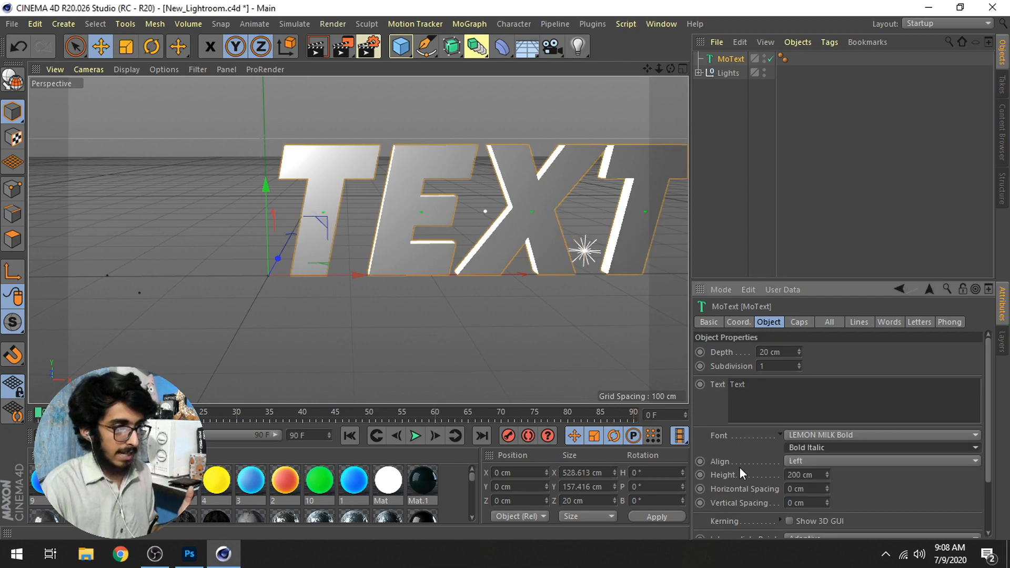
Try the MADE Soulmaze and Lordcorps Stencil fonts on the MoText.
{"action": "left_click", "coordinate": [826, 436]}
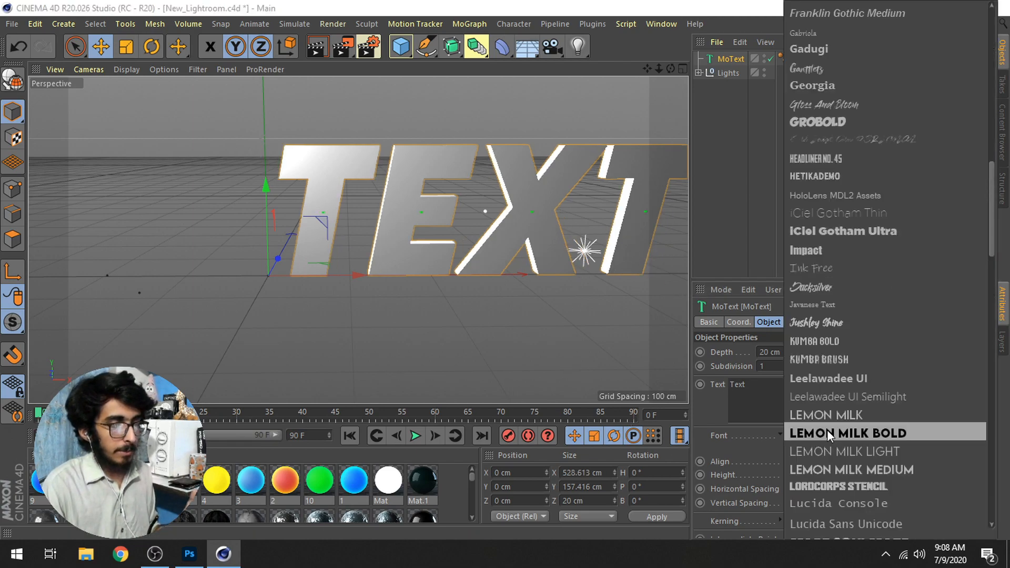
{"action": "left_click_drag", "start_coordinate": [994, 229], "coordinate": [992, 262]}
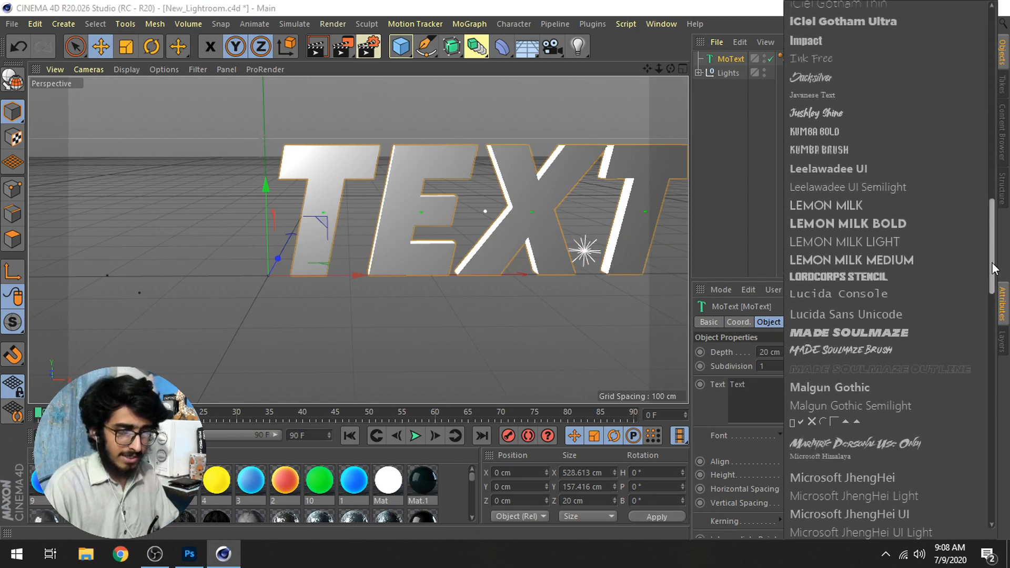
{"action": "left_click", "coordinate": [934, 331]}
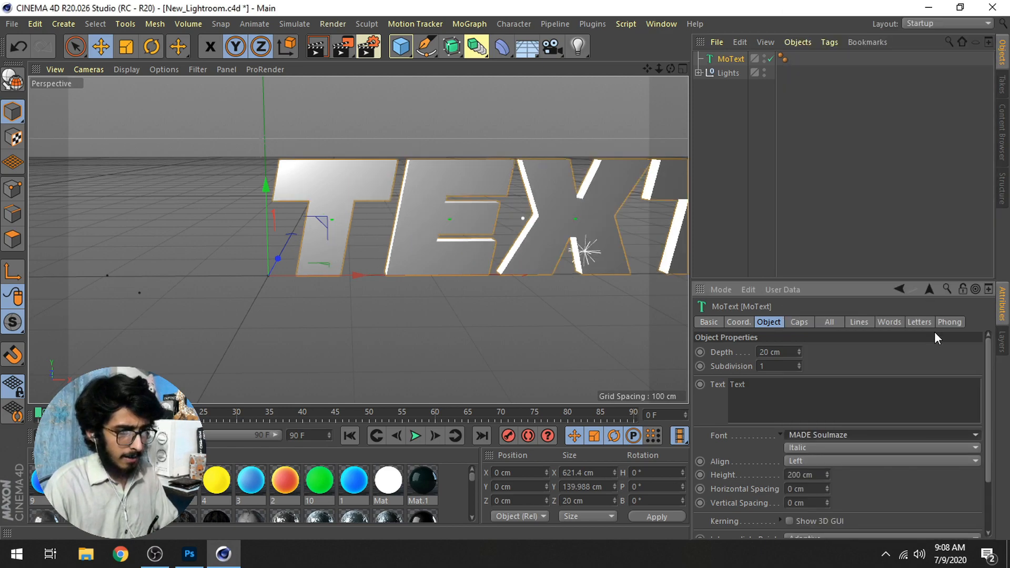
{"action": "left_click", "coordinate": [827, 434]}
{"action": "left_click", "coordinate": [864, 380]}
Change the MoText font back to Martyric Personal Use Only.
{"action": "left_click", "coordinate": [841, 436]}
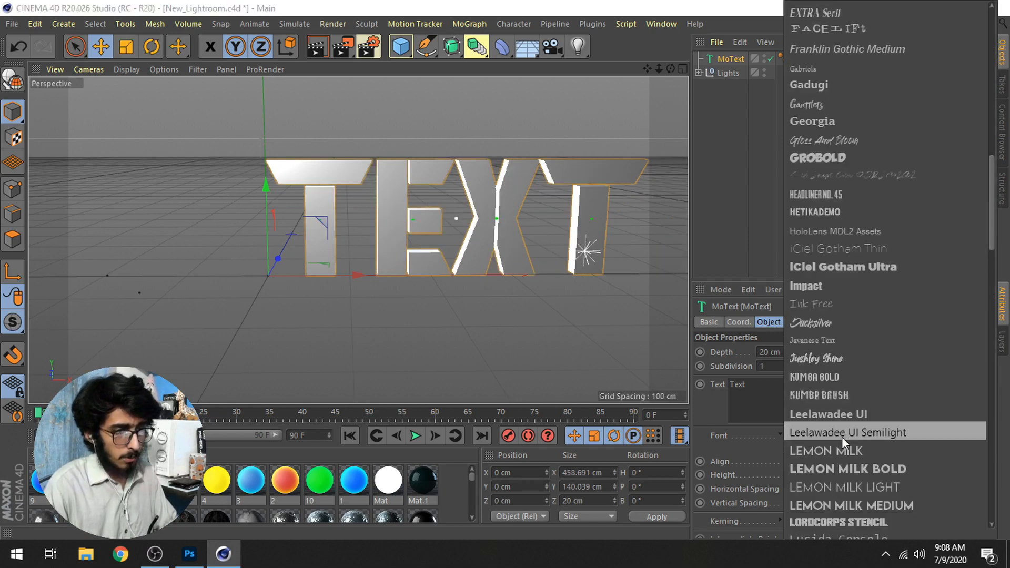
{"action": "scroll", "coordinate": [842, 437], "scroll_direction": "down", "scroll_amount": 4}
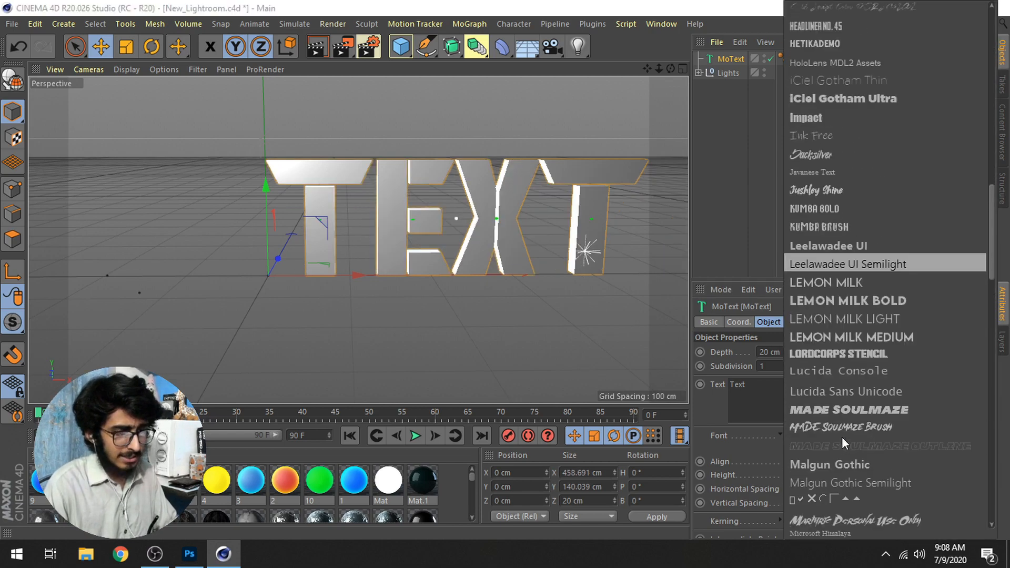
{"action": "left_click", "coordinate": [840, 520]}
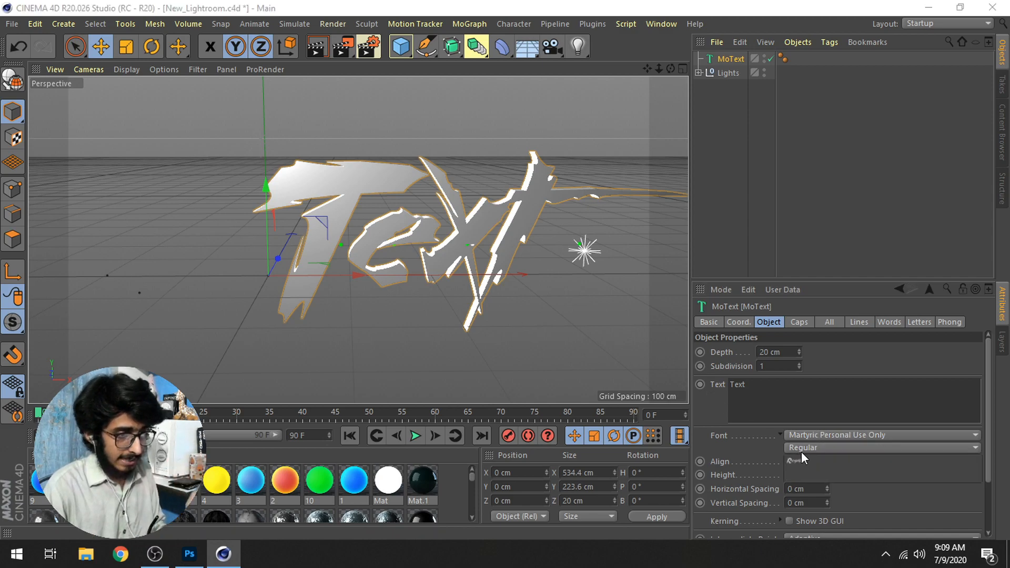
Replace the MoText's default wording with "Wutty".
{"action": "left_click", "coordinate": [812, 385]}
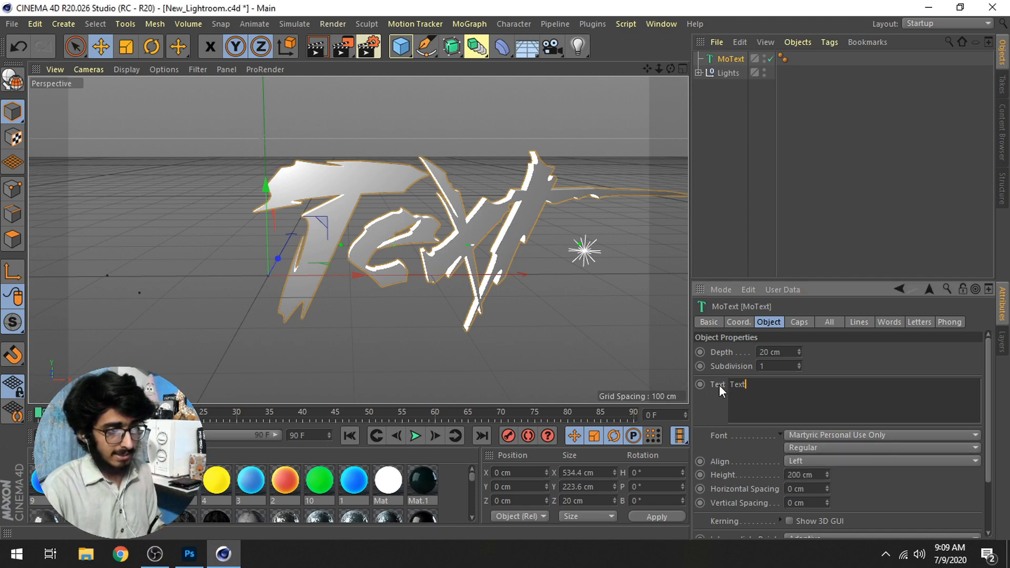
{"action": "key", "text": "BackSpace"}
{"action": "key", "text": "BackSpace"}
{"action": "key", "text": "BackSpace"}
{"action": "key", "text": "BackSpace"}
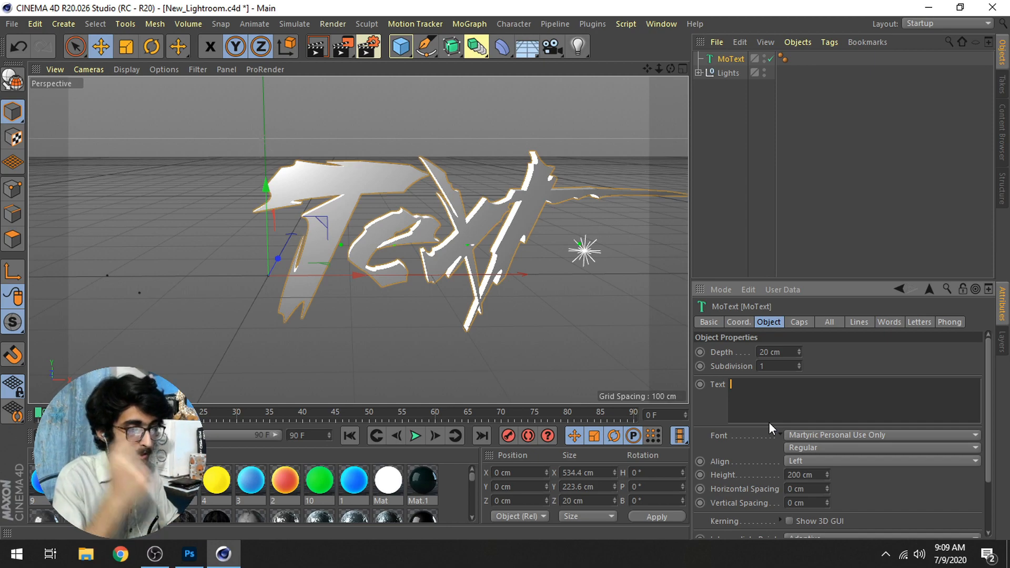
{"action": "type", "text": "Wutty"}
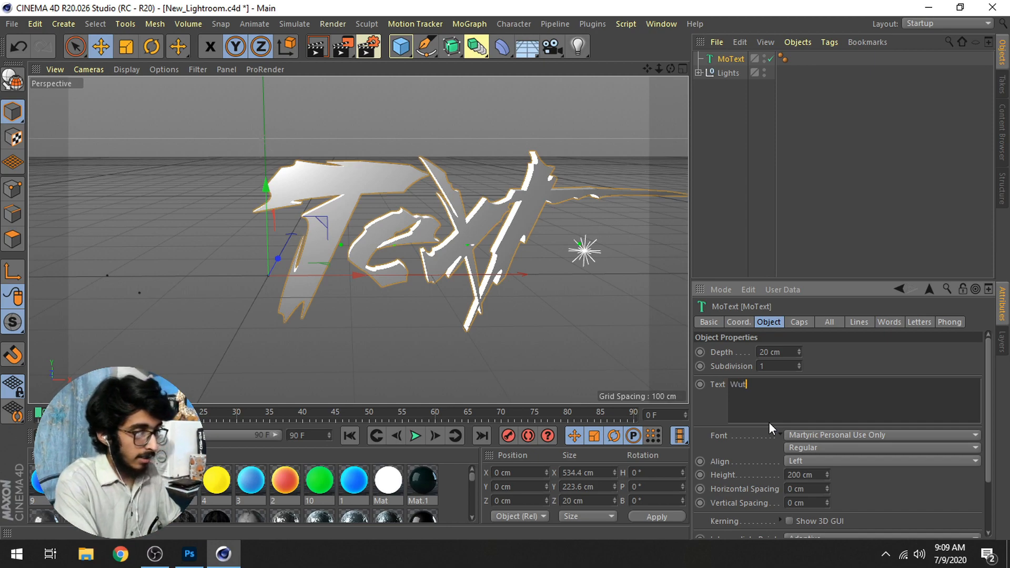
{"action": "key", "text": "Return"}
{"action": "key", "text": "BackSpace"}
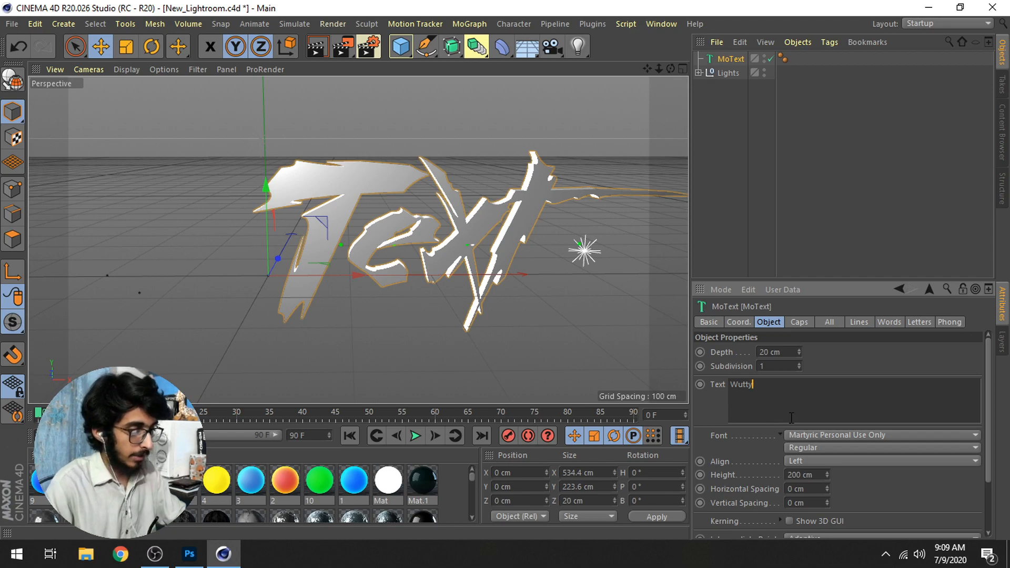
{"action": "left_click", "coordinate": [844, 362]}
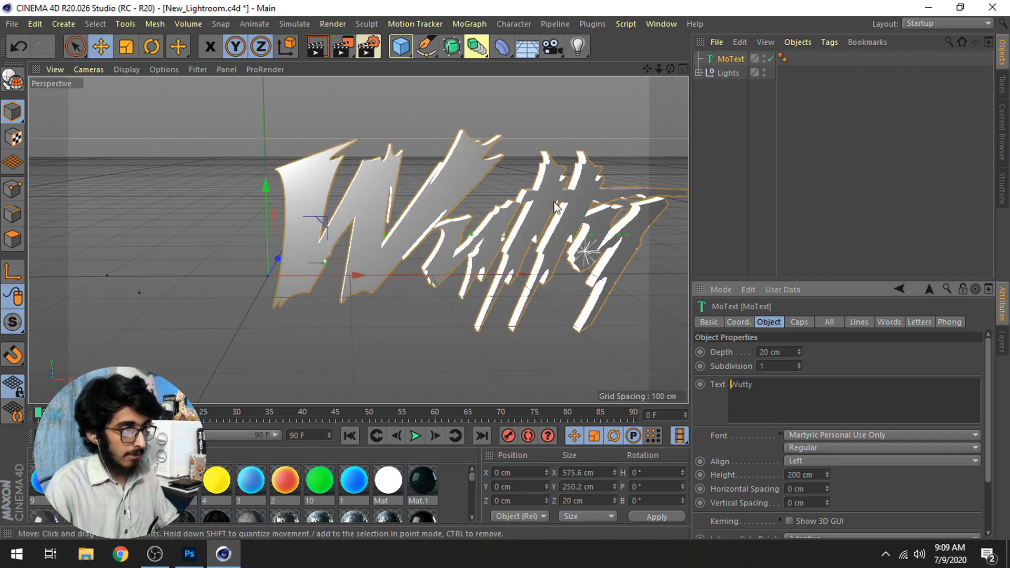
Replace the MoText's wording with the all-caps "WUTTY".
{"action": "mouse_move", "coordinate": [646, 68]}
{"action": "left_mouse_down"}
{"action": "mouse_move", "coordinate": [563, 65]}
{"action": "mouse_move", "coordinate": [665, 69]}
{"action": "left_mouse_up"}
{"action": "left_click", "coordinate": [787, 383]}
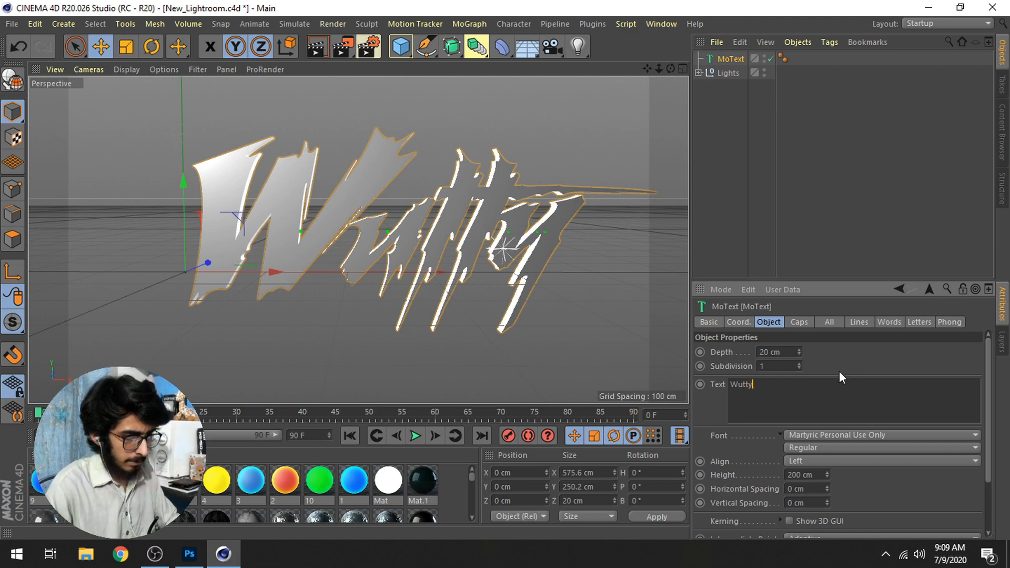
{"action": "key", "text": "shift+Left"}
{"action": "key", "text": "shift+Left"}
{"action": "key", "text": "shift+Left"}
{"action": "key", "text": "shift+Left"}
{"action": "key", "text": "shift+Left"}
{"action": "type", "text": "w"}
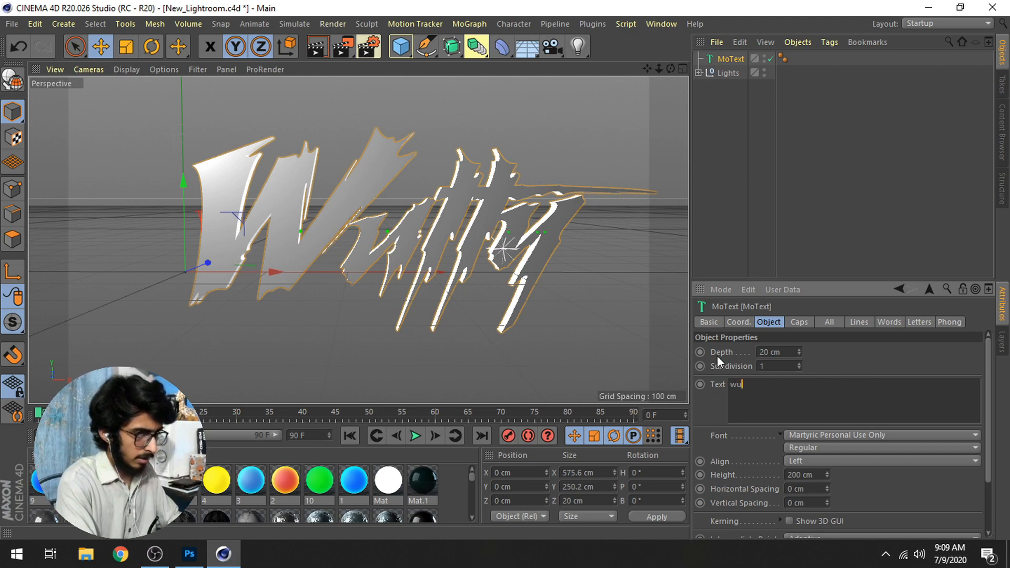
{"action": "type", "text": "WUTTY"}
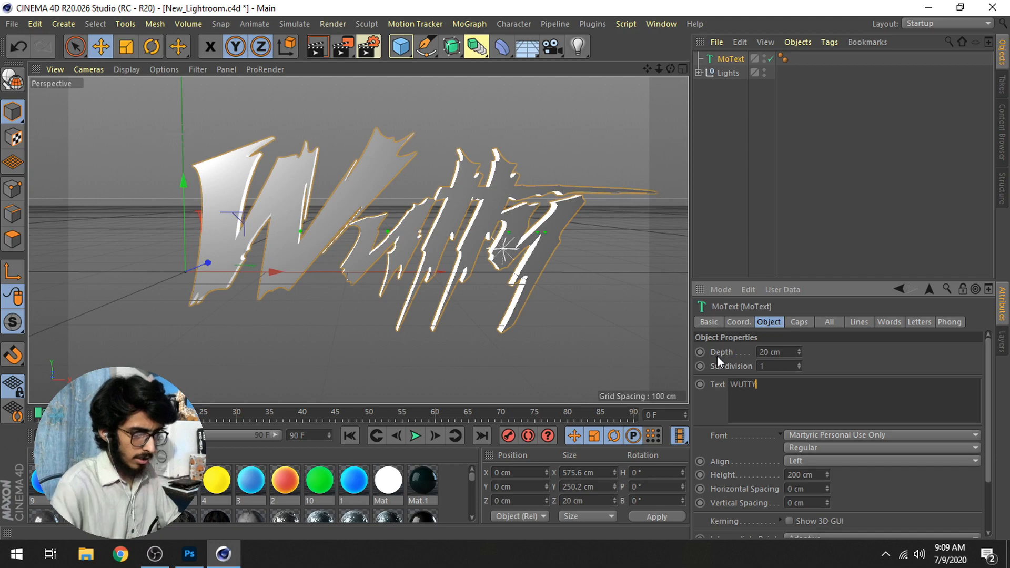
{"action": "left_click_drag", "start_coordinate": [647, 69], "coordinate": [509, 77]}
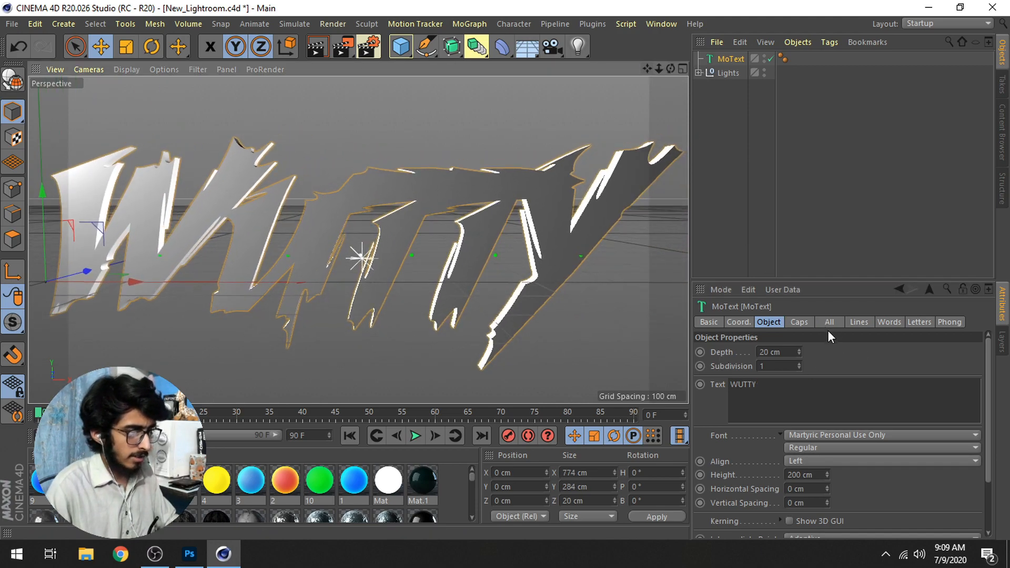
Try the MADE Soulmaze font in Italic and the Jacksilver font on the MoText.
{"action": "left_click", "coordinate": [836, 435]}
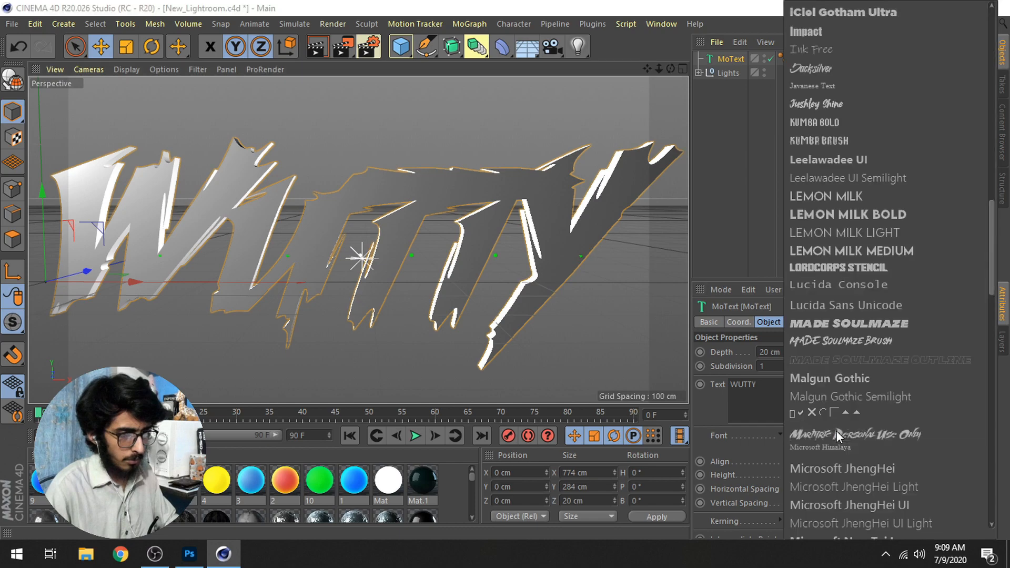
{"action": "left_click", "coordinate": [844, 322]}
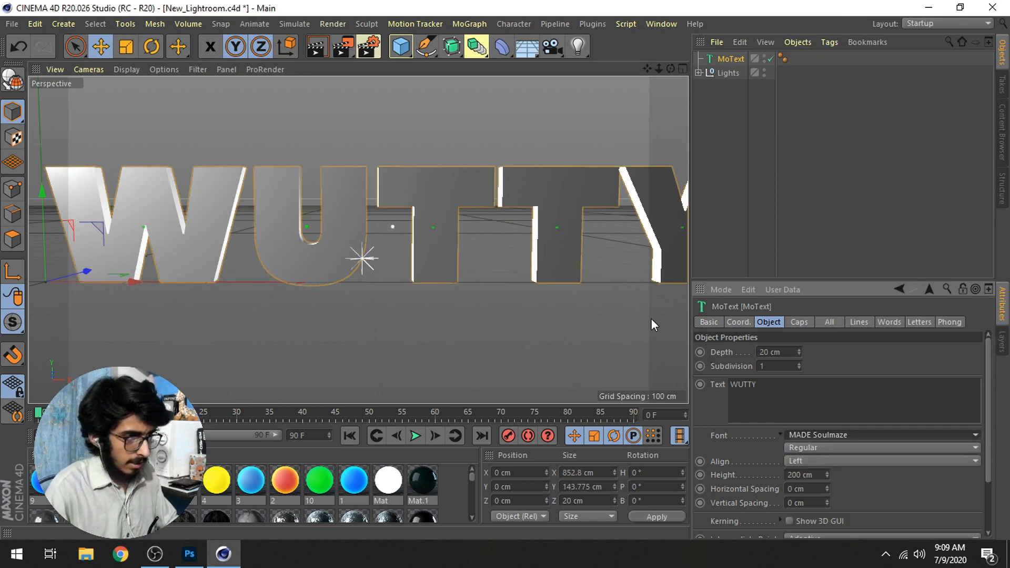
{"action": "left_click", "coordinate": [818, 448]}
{"action": "left_click", "coordinate": [814, 462]}
{"action": "left_click_drag", "start_coordinate": [647, 69], "coordinate": [620, 70]}
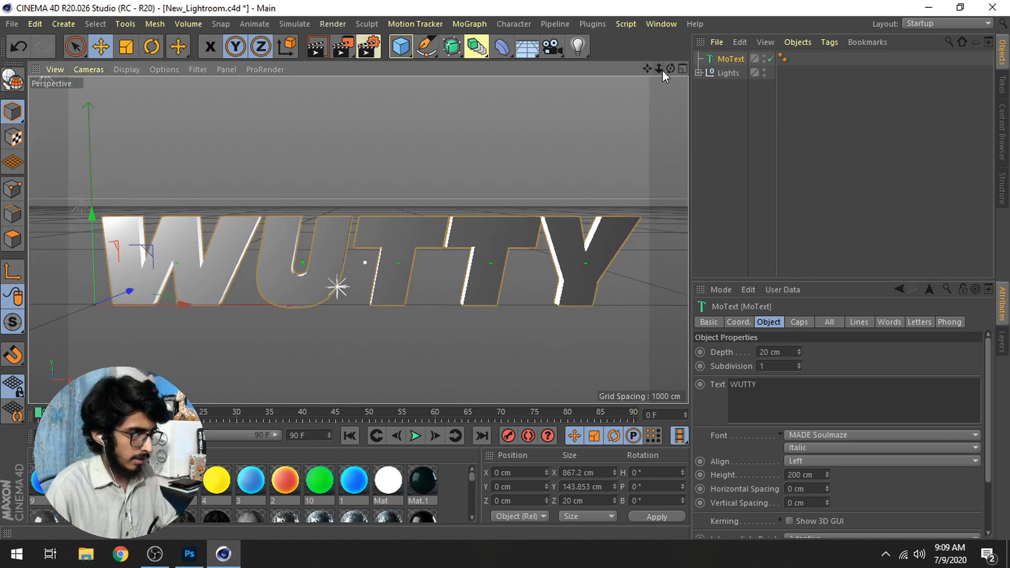
{"action": "left_click", "coordinate": [824, 434]}
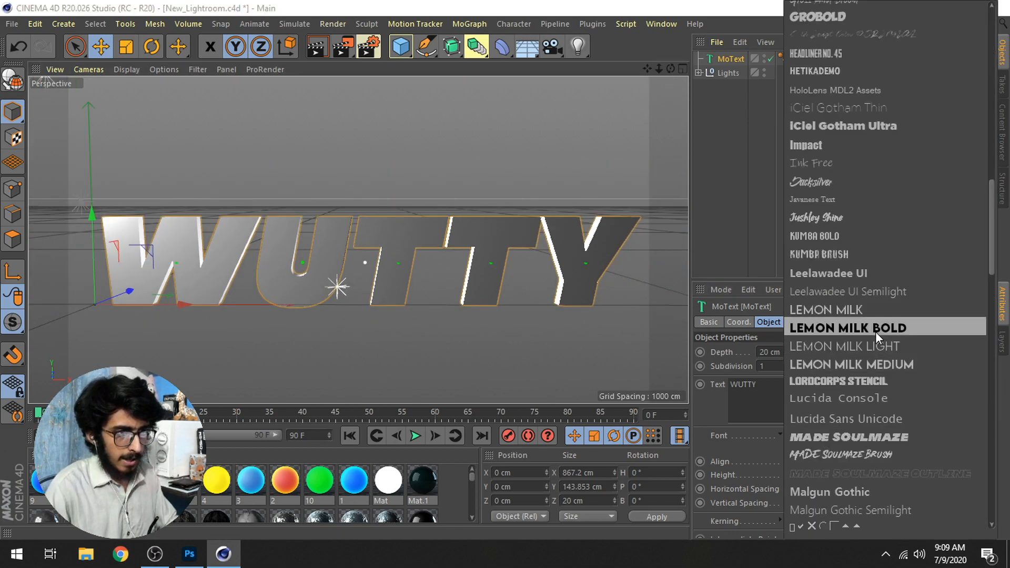
{"action": "left_click", "coordinate": [824, 180]}
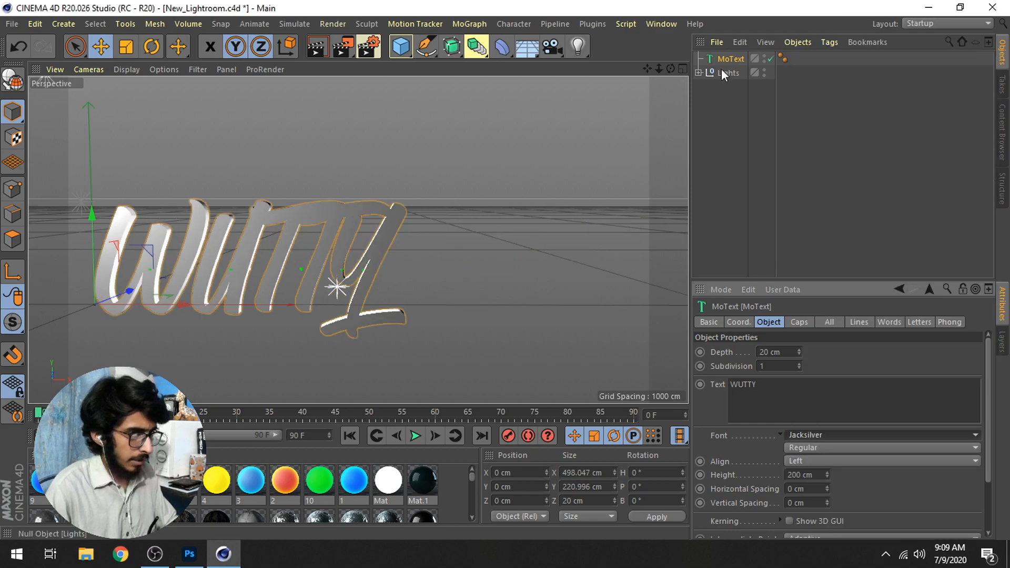
Set the MoText font to LEMON MILK Bold with the Bold Italic style.
{"action": "left_click", "coordinate": [813, 439]}
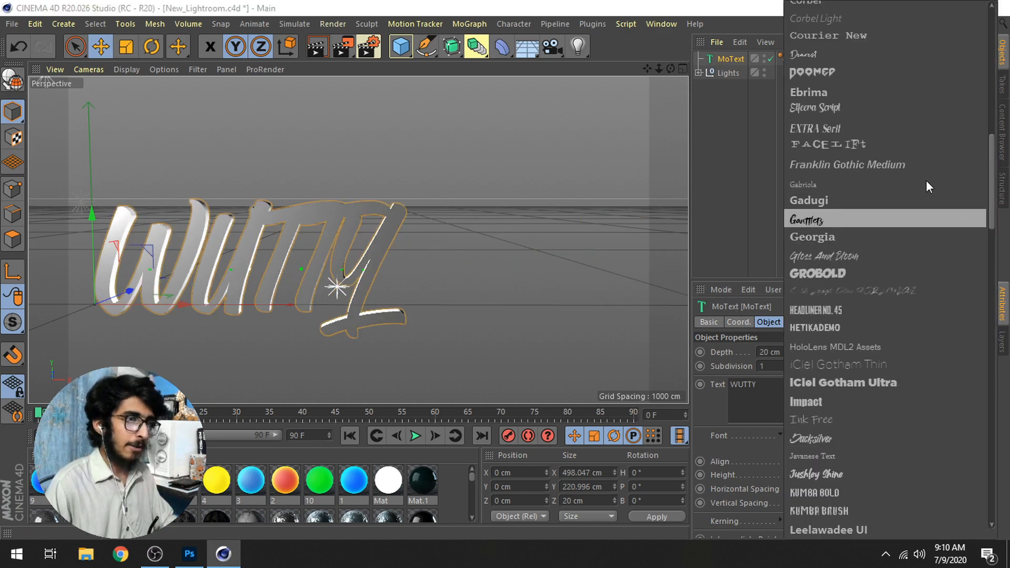
{"action": "left_click", "coordinate": [884, 135]}
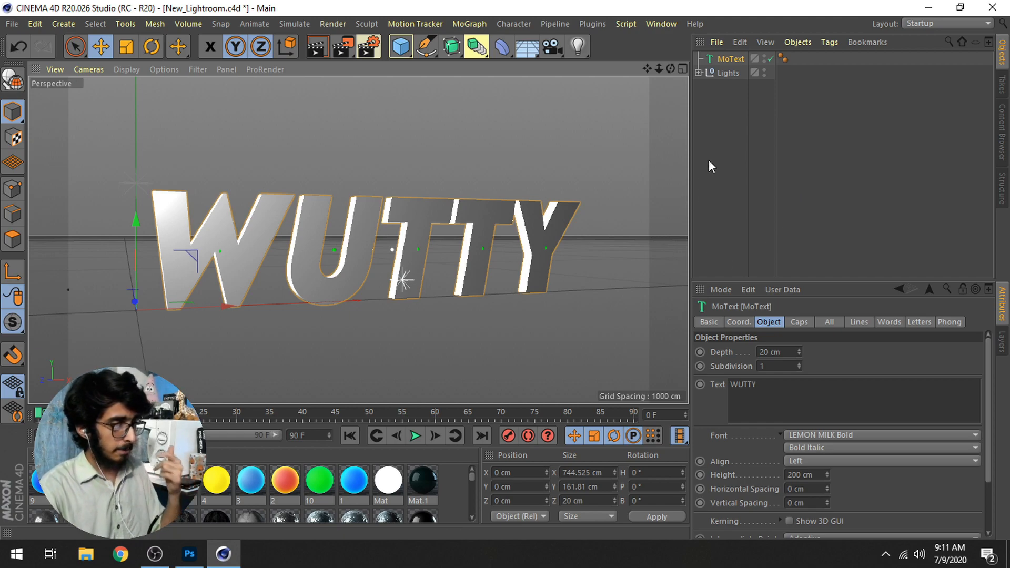
Reposition the WUTTY text around the scene origin, to about X -184 cm, Y -15 cm and Z -6 cm.
{"action": "left_click_drag", "start_coordinate": [646, 69], "coordinate": [604, 105]}
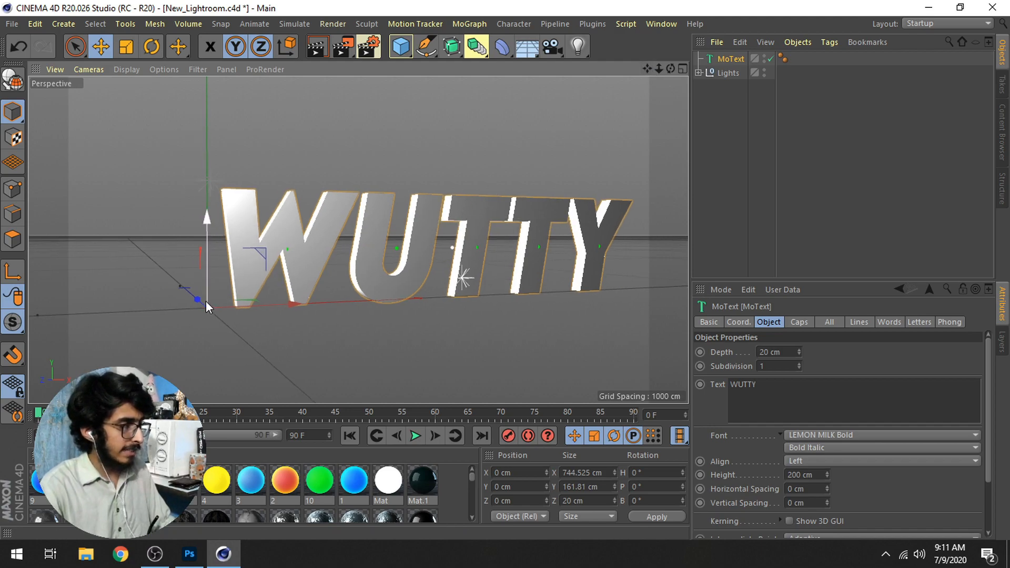
{"action": "left_click_drag", "start_coordinate": [207, 303], "coordinate": [198, 263]}
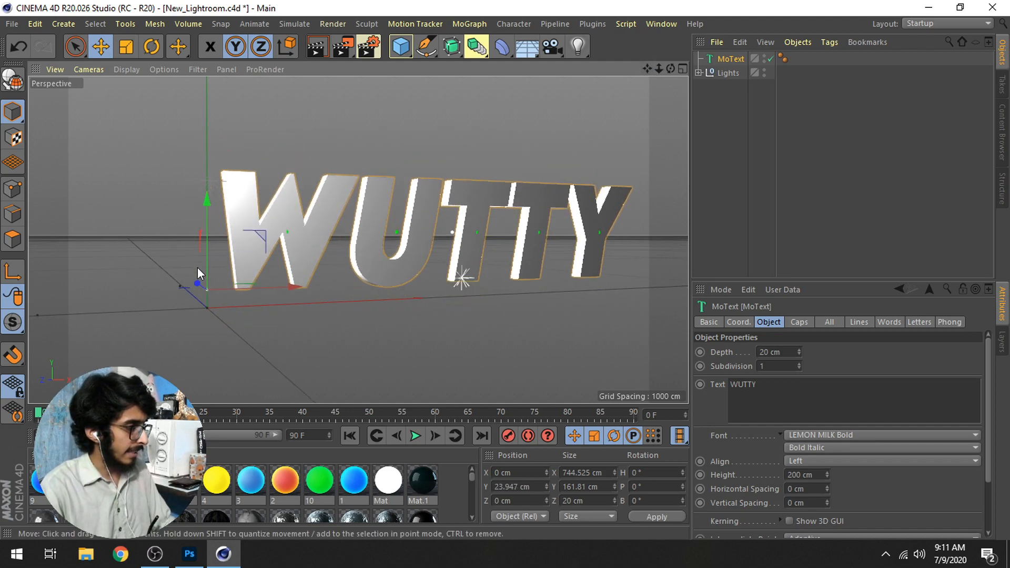
{"action": "left_click_drag", "start_coordinate": [245, 288], "coordinate": [93, 305]}
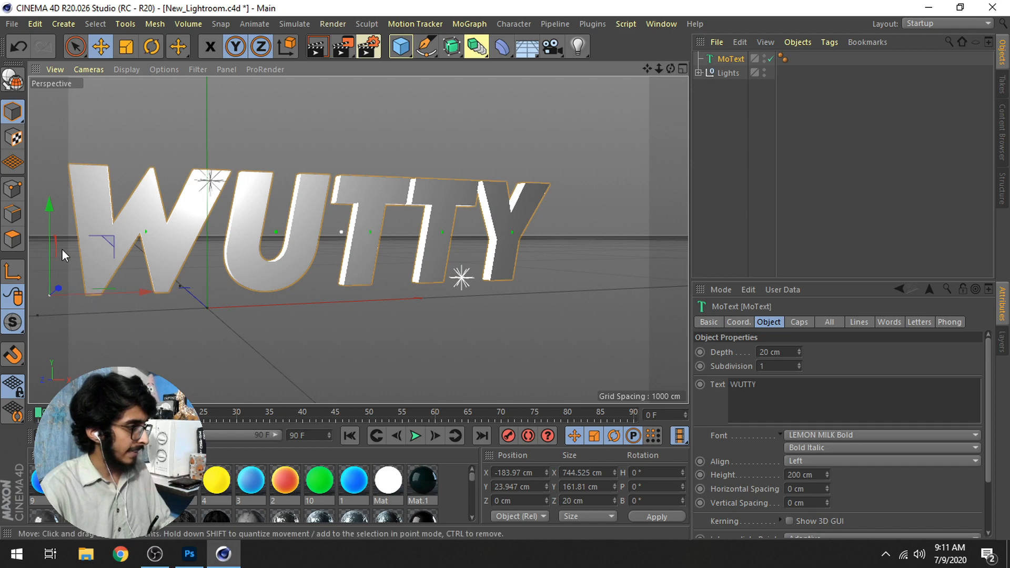
{"action": "left_click_drag", "start_coordinate": [52, 215], "coordinate": [54, 287]}
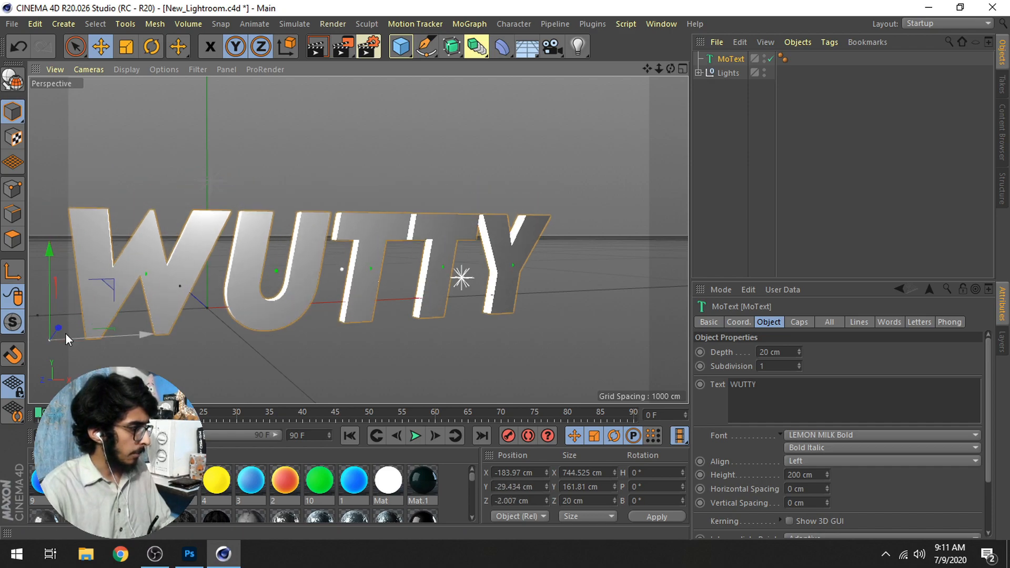
{"action": "left_click_drag", "start_coordinate": [62, 327], "coordinate": [49, 287]}
Set the MoText's extrusion depth to 60 cm.
{"action": "left_click_drag", "start_coordinate": [648, 69], "coordinate": [700, 59]}
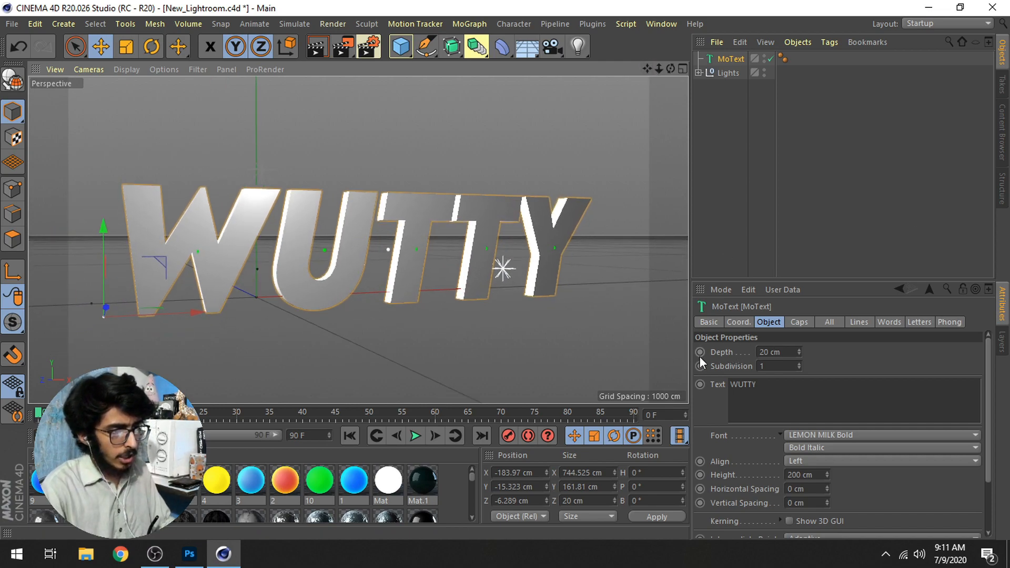
{"action": "left_click", "coordinate": [766, 352]}
{"action": "key", "text": "BackSpace"}
{"action": "type", "text": "6"}
{"action": "key", "text": "Return"}
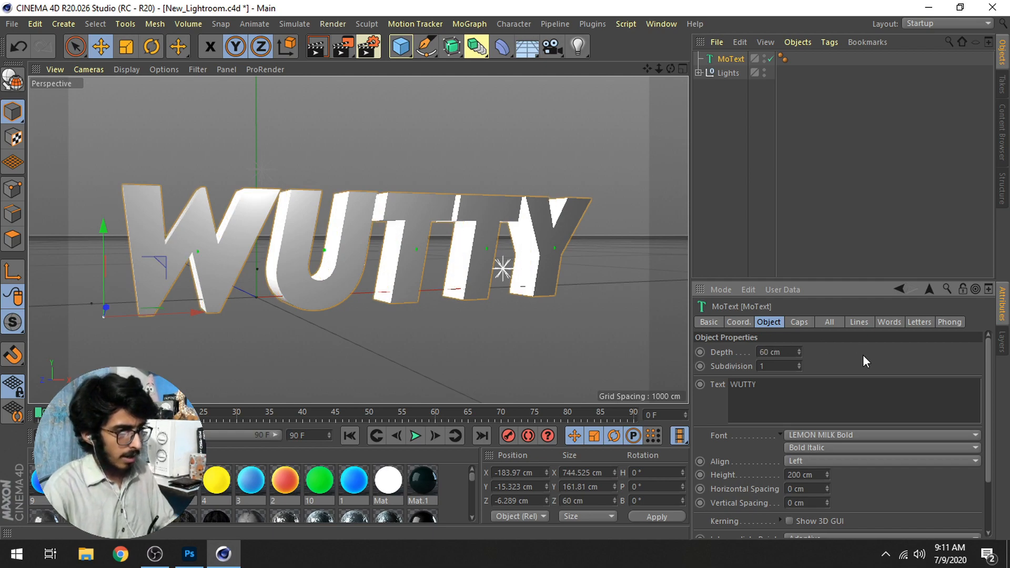
Give the MoText's start a Fillet Cap with a 2 cm radius.
{"action": "mouse_move", "coordinate": [671, 69]}
{"action": "left_mouse_down"}
{"action": "mouse_move", "coordinate": [613, 84]}
{"action": "mouse_move", "coordinate": [663, 77]}
{"action": "mouse_move", "coordinate": [655, 59]}
{"action": "mouse_move", "coordinate": [669, 73]}
{"action": "left_mouse_up"}
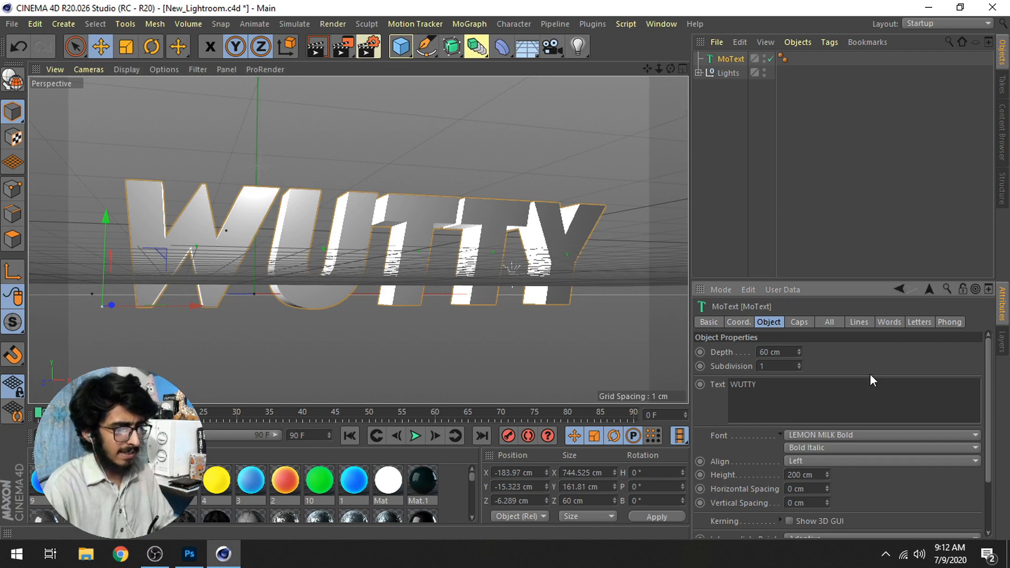
{"action": "scroll", "coordinate": [870, 380], "scroll_direction": "down", "scroll_amount": 3}
{"action": "scroll", "coordinate": [871, 380], "scroll_direction": "up", "scroll_amount": 3}
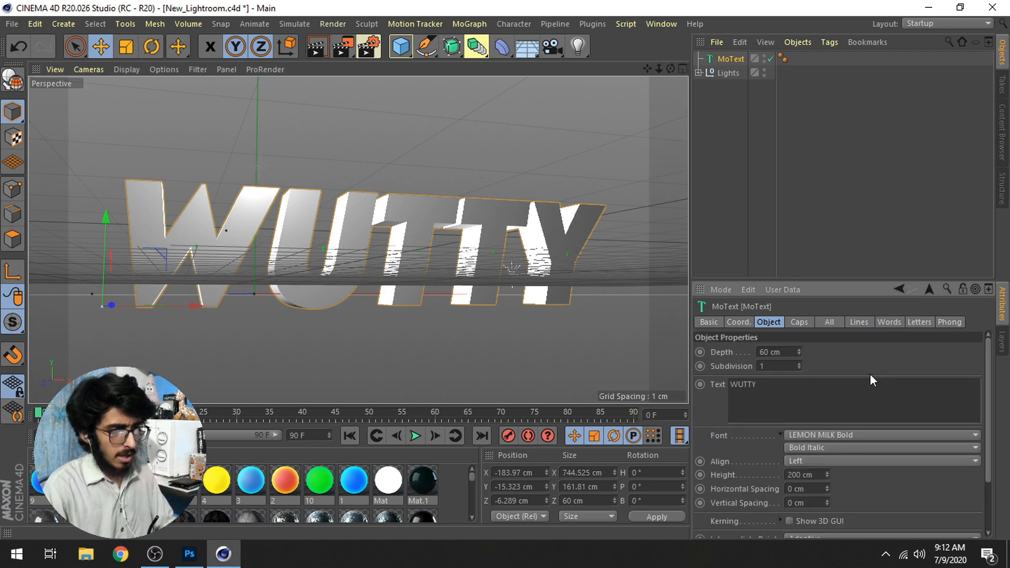
{"action": "left_click", "coordinate": [810, 321]}
{"action": "left_click", "coordinate": [852, 352]}
{"action": "left_click", "coordinate": [839, 403]}
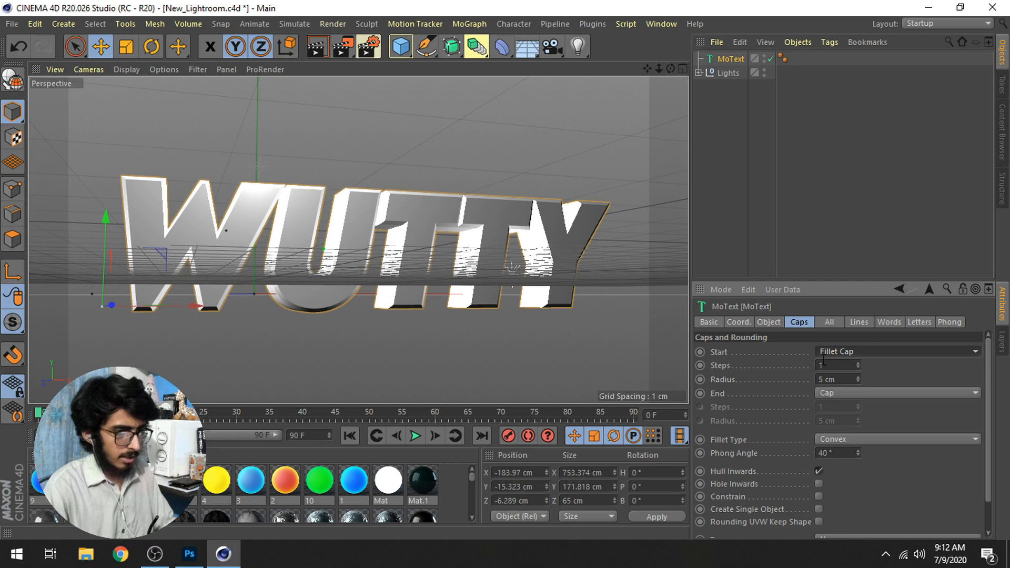
{"action": "double_click", "coordinate": [822, 379]}
{"action": "type", "text": "2"}
{"action": "key", "text": "Return"}
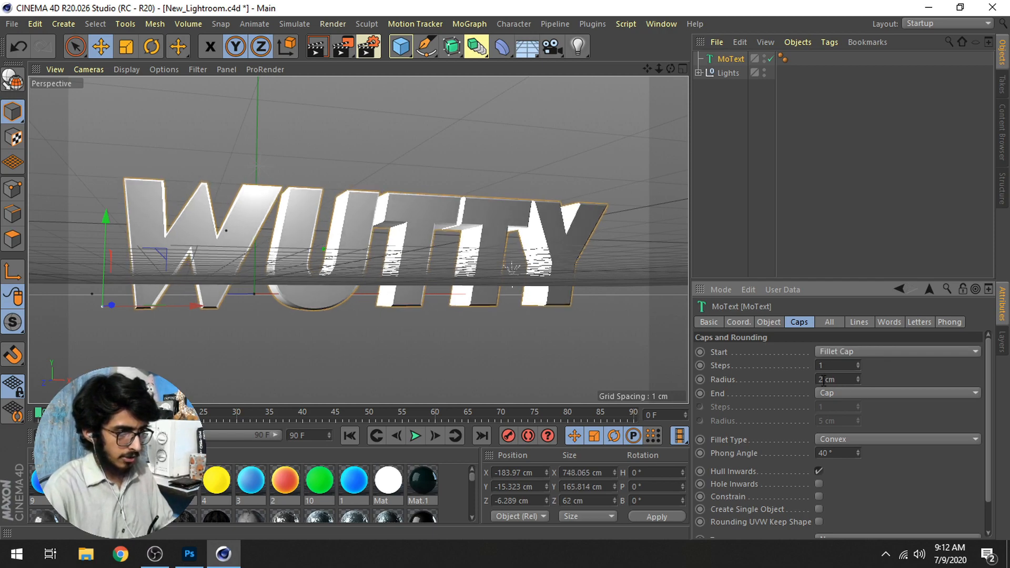
Give the MoText's end a Fillet Cap with a 2 cm radius.
{"action": "left_click", "coordinate": [857, 395]}
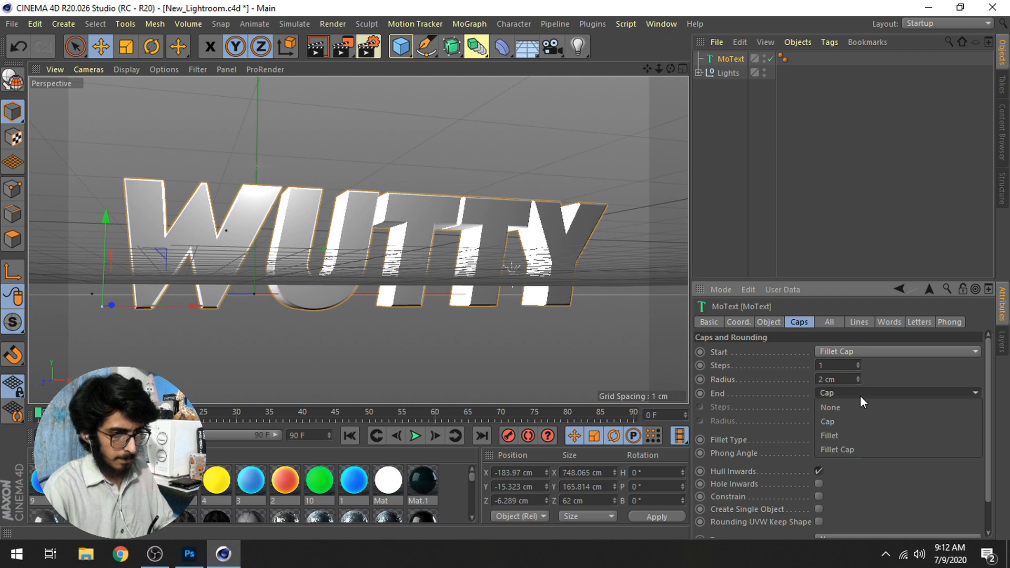
{"action": "left_click", "coordinate": [840, 450]}
{"action": "double_click", "coordinate": [826, 421]}
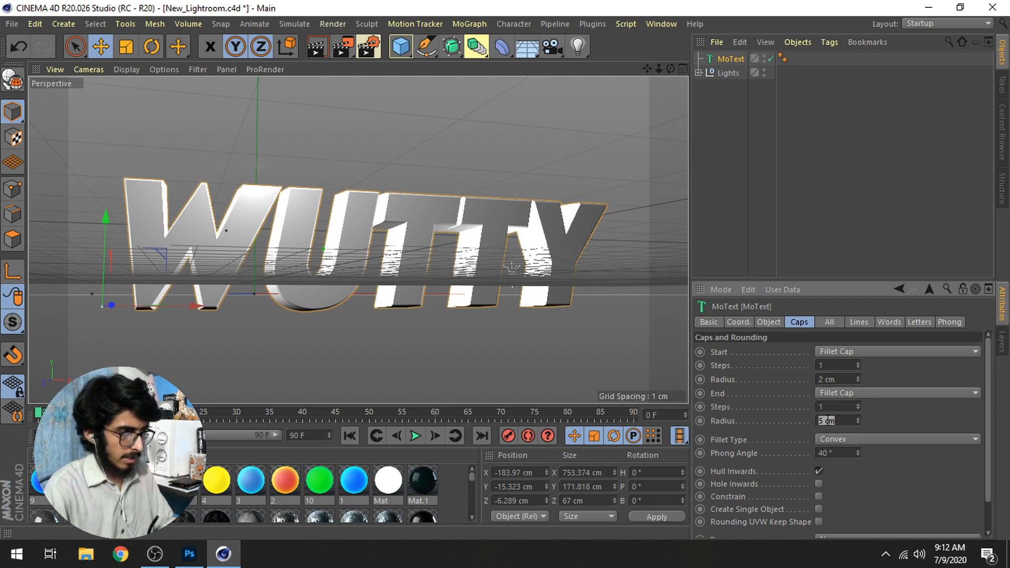
{"action": "type", "text": "2"}
{"action": "key", "text": "Return"}
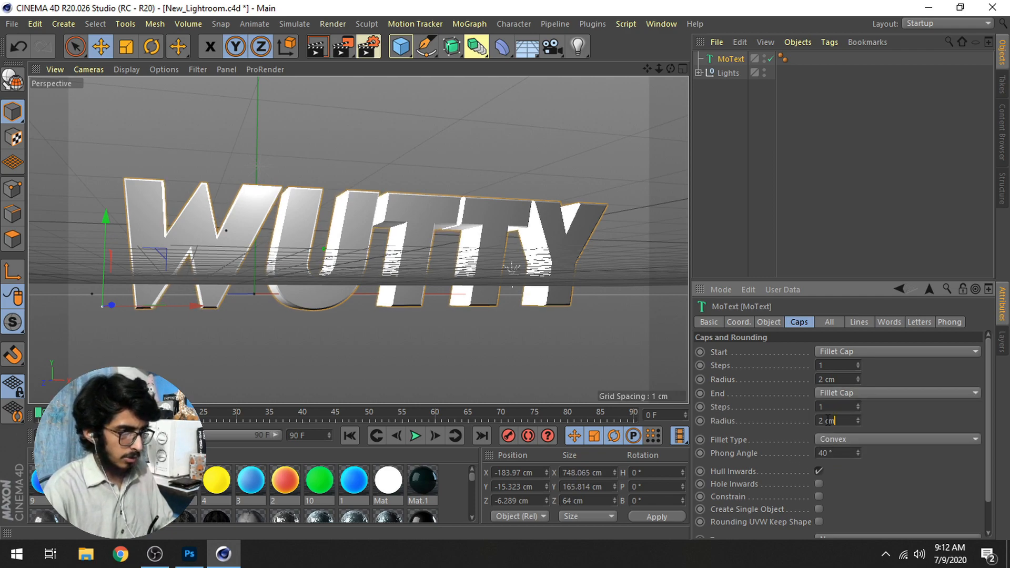
{"action": "scroll", "coordinate": [828, 419], "scroll_direction": "down", "scroll_amount": 2}
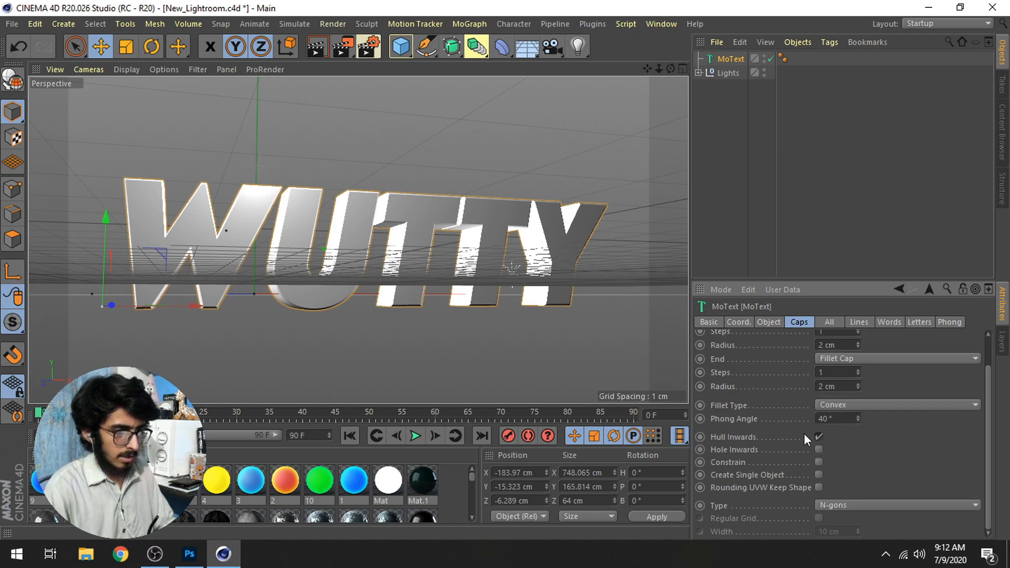
{"action": "scroll", "coordinate": [828, 419], "scroll_direction": "up", "scroll_amount": 2}
Apply the green material 10 to the WUTTY text.
{"action": "mouse_move", "coordinate": [651, 73]}
{"action": "left_mouse_down"}
{"action": "mouse_move", "coordinate": [677, 71]}
{"action": "mouse_move", "coordinate": [685, 86]}
{"action": "mouse_move", "coordinate": [632, 83]}
{"action": "mouse_move", "coordinate": [654, 54]}
{"action": "left_mouse_up"}
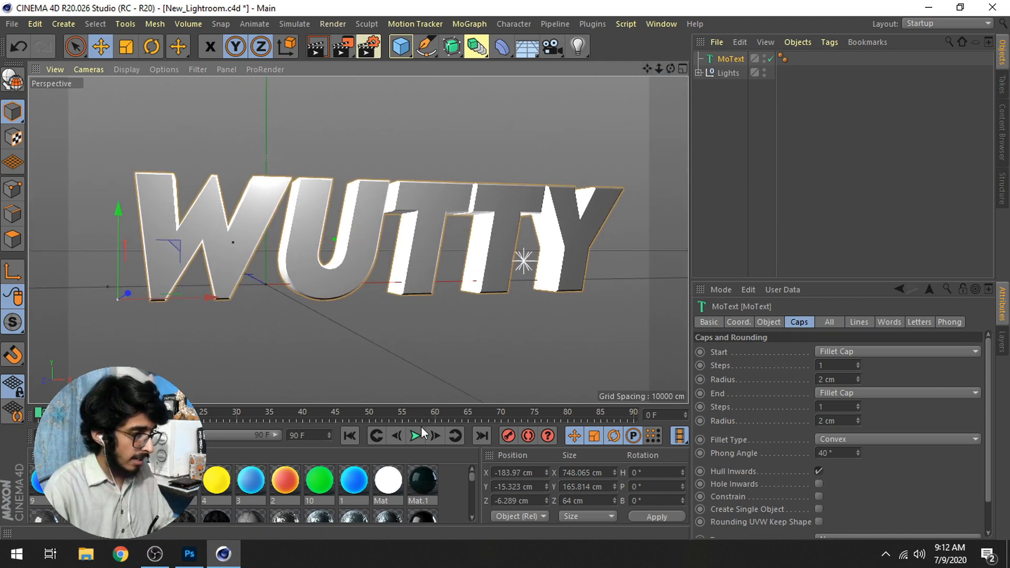
{"action": "left_click_drag", "start_coordinate": [319, 487], "coordinate": [507, 219]}
{"action": "mouse_move", "coordinate": [503, 276]}
{"action": "left_mouse_down"}
{"action": "mouse_move", "coordinate": [260, 506]}
{"action": "mouse_move", "coordinate": [480, 253]}
{"action": "mouse_move", "coordinate": [316, 490]}
{"action": "mouse_move", "coordinate": [355, 501]}
{"action": "mouse_move", "coordinate": [387, 489]}
{"action": "mouse_move", "coordinate": [317, 477]}
{"action": "mouse_move", "coordinate": [500, 272]}
{"action": "left_mouse_up"}
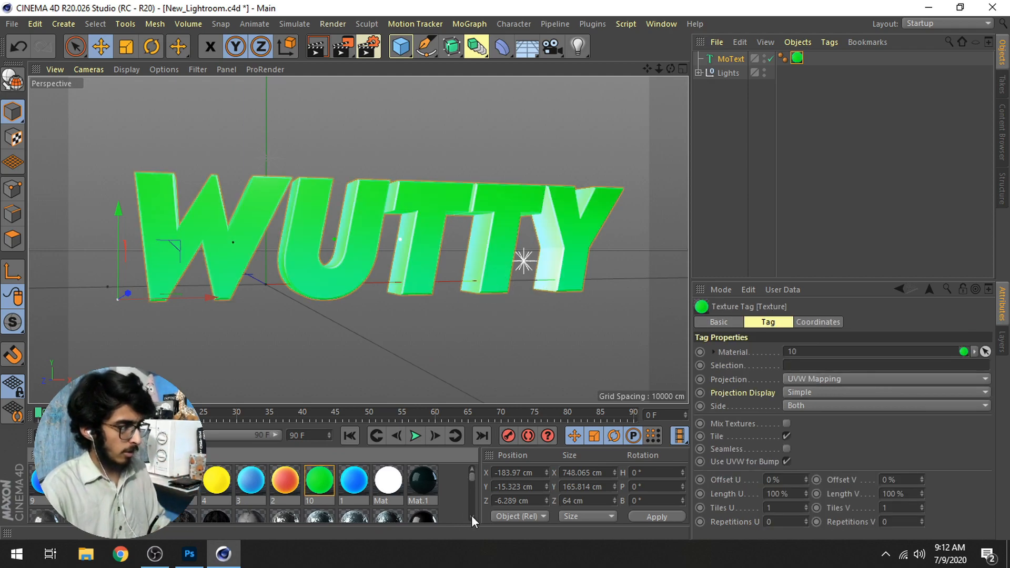
Find the dark reflective material Mat.8 among the scene's materials and apply it to the WUTTY text over the green one.
{"action": "scroll", "coordinate": [472, 515], "scroll_direction": "down", "scroll_amount": 3}
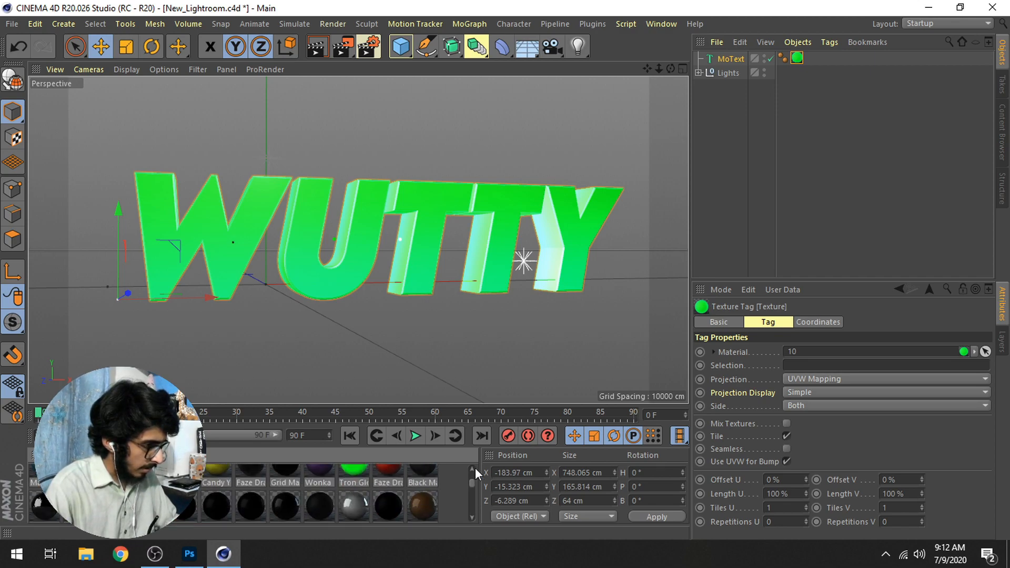
{"action": "scroll", "coordinate": [475, 469], "scroll_direction": "up", "scroll_amount": 2}
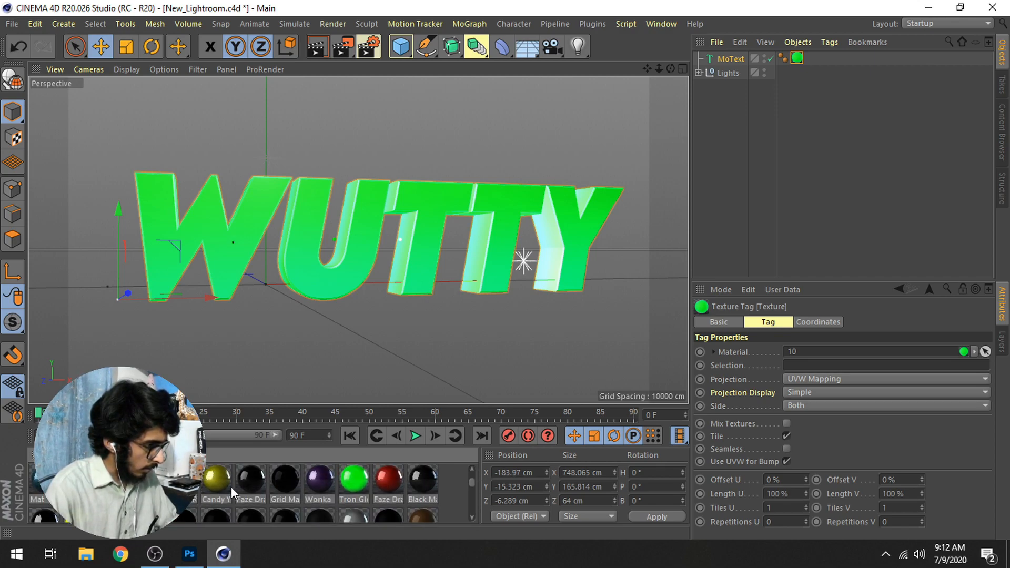
{"action": "scroll", "coordinate": [471, 515], "scroll_direction": "down", "scroll_amount": 2}
{"action": "scroll", "coordinate": [472, 516], "scroll_direction": "down", "scroll_amount": 2}
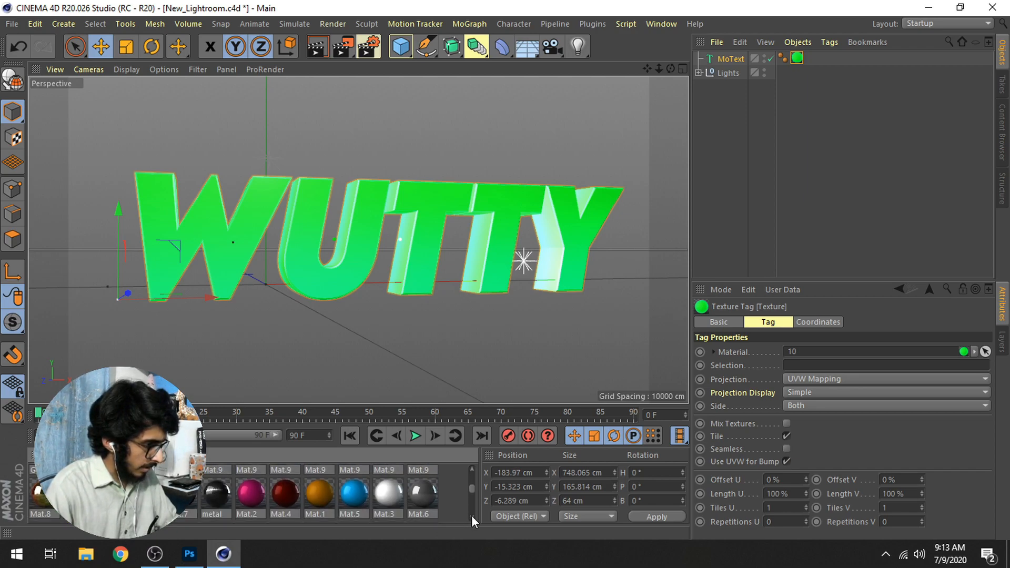
{"action": "scroll", "coordinate": [471, 515], "scroll_direction": "down", "scroll_amount": 2}
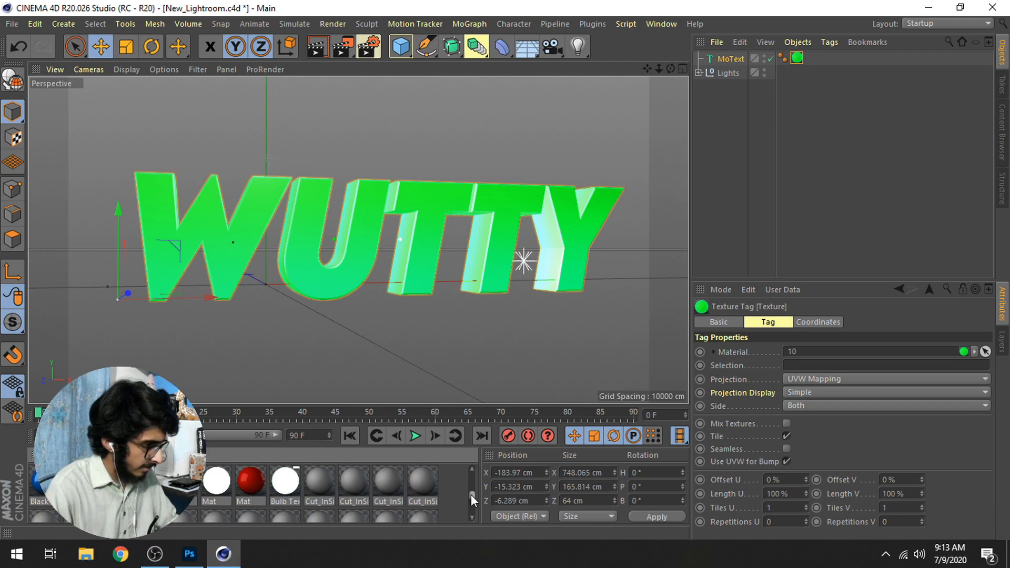
{"action": "scroll", "coordinate": [471, 497], "scroll_direction": "down", "scroll_amount": 2}
{"action": "scroll", "coordinate": [471, 473], "scroll_direction": "up", "scroll_amount": 2}
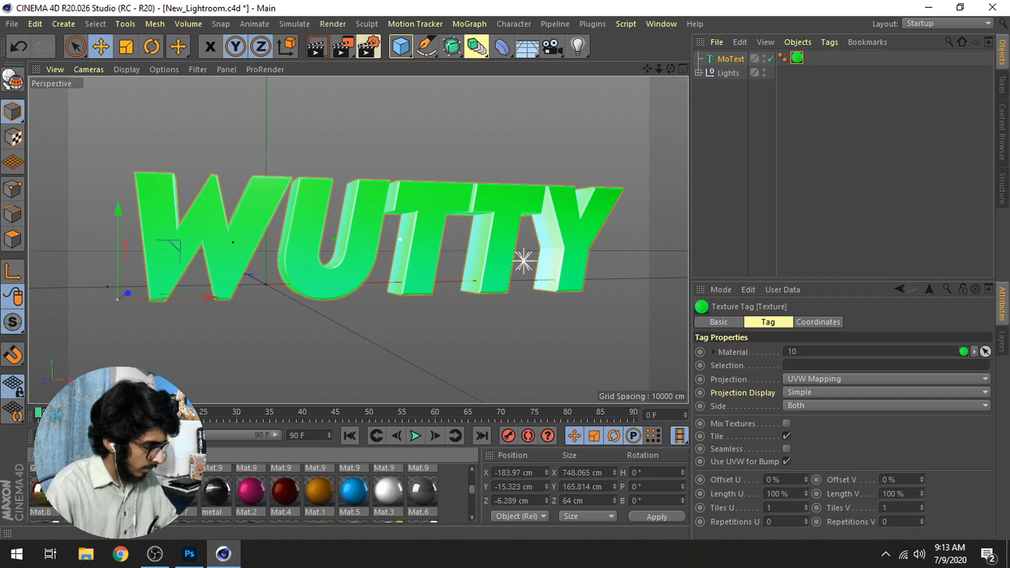
{"action": "left_click_drag", "start_coordinate": [40, 491], "coordinate": [301, 265]}
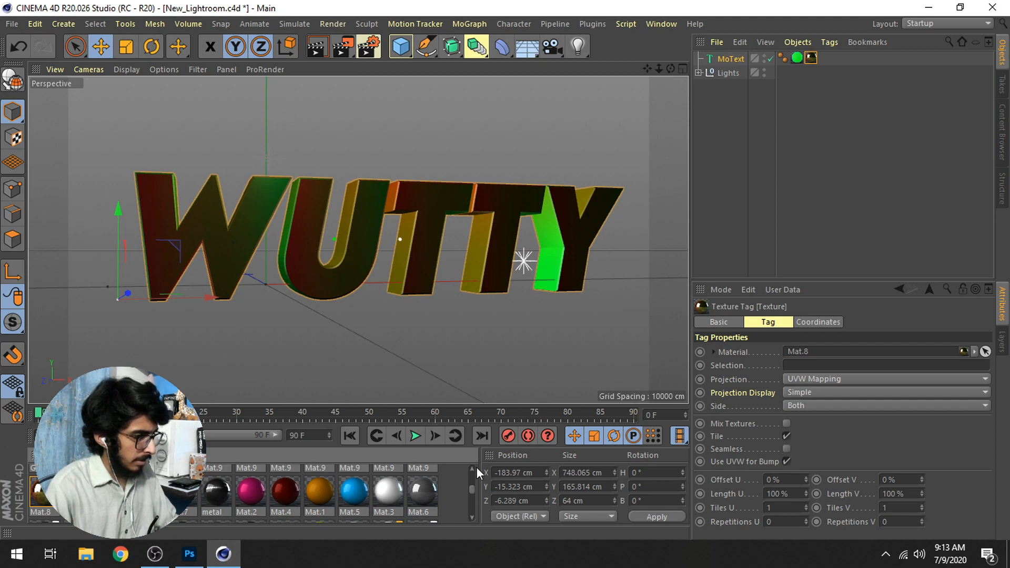
Apply the green material 10 to the WUTTY text over the dark Mat.8.
{"action": "scroll", "coordinate": [472, 471], "scroll_direction": "down", "scroll_amount": 3}
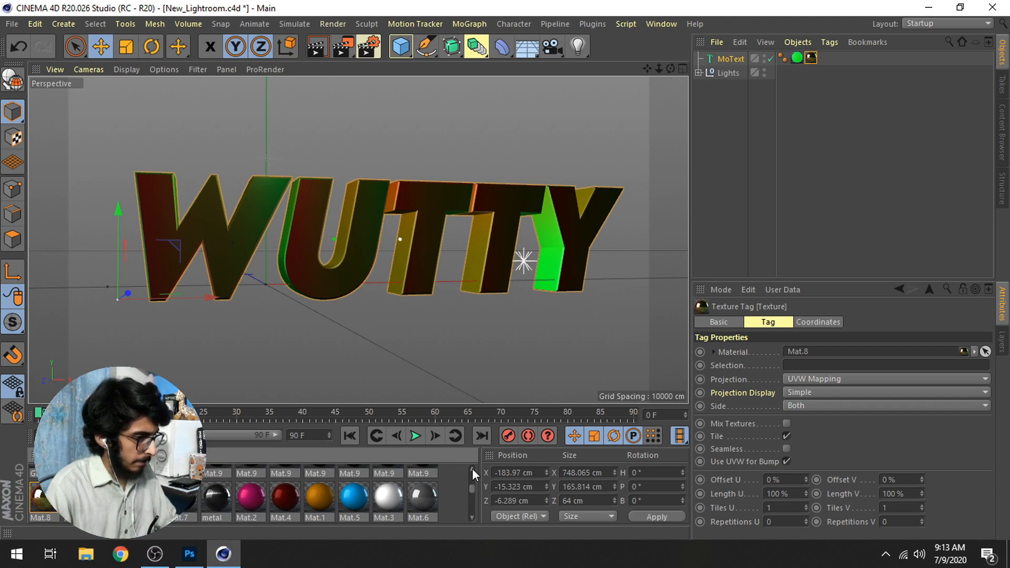
{"action": "left_click", "coordinate": [471, 468]}
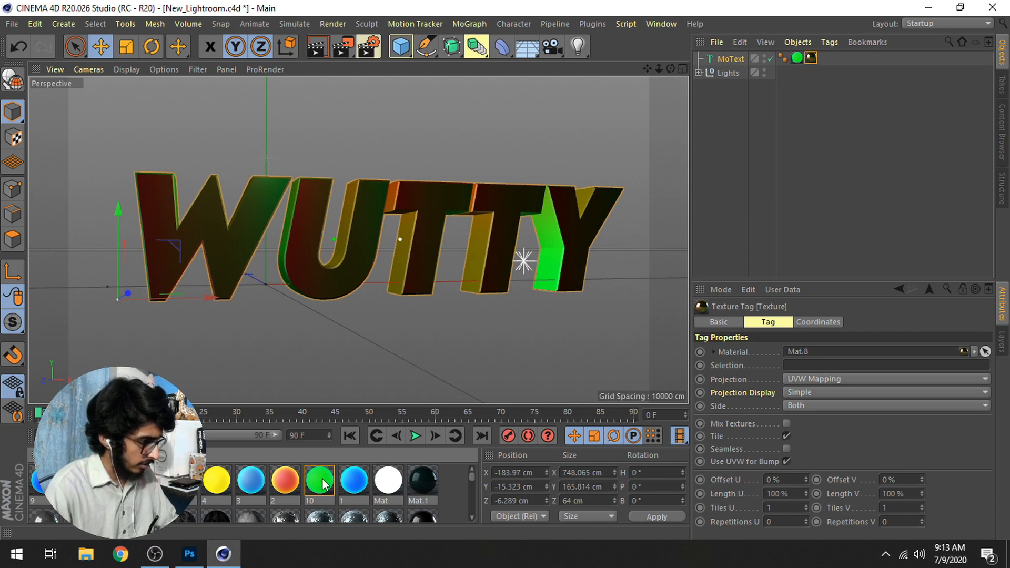
{"action": "left_click_drag", "start_coordinate": [399, 309], "coordinate": [413, 292]}
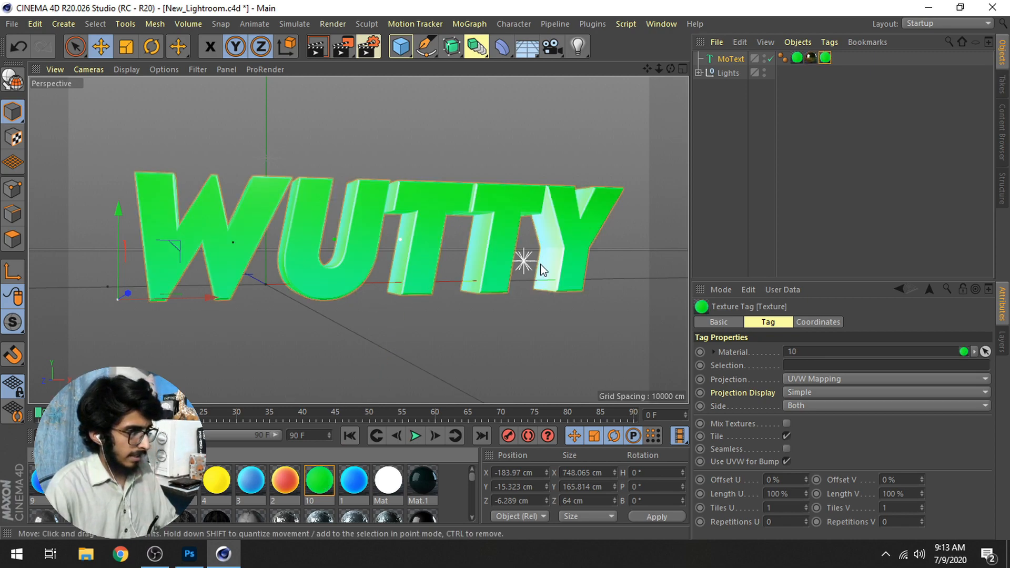
{"action": "mouse_move", "coordinate": [670, 68]}
{"action": "left_mouse_down"}
{"action": "mouse_move", "coordinate": [639, 92]}
{"action": "mouse_move", "coordinate": [670, 52]}
{"action": "left_mouse_up"}
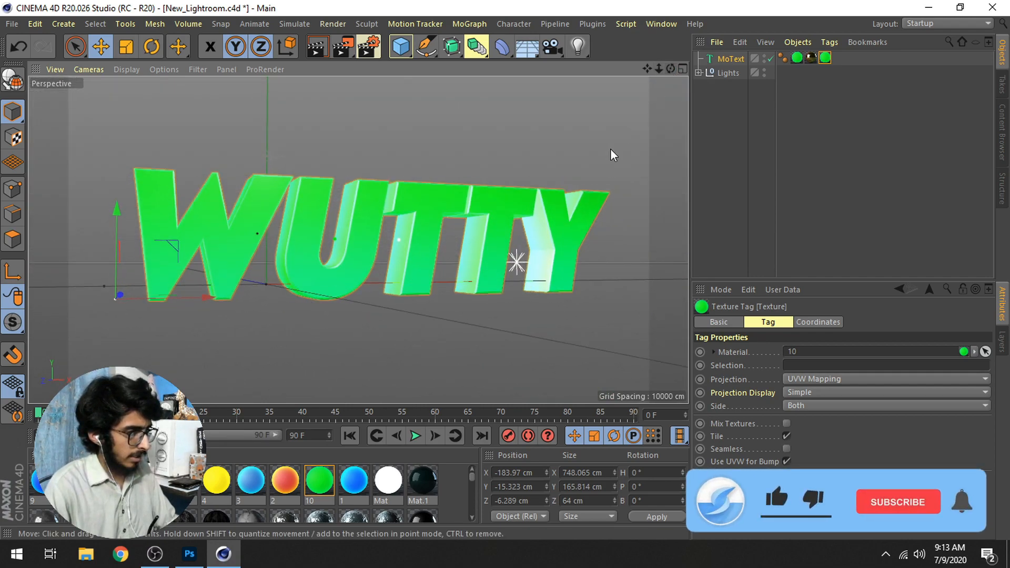
Try the white material Mat and the dark Mat.1 on the WUTTY text, and put green material 10 back on top.
{"action": "left_click", "coordinate": [472, 518]}
{"action": "left_click", "coordinate": [472, 519]}
{"action": "left_click", "coordinate": [472, 519]}
{"action": "left_click", "coordinate": [472, 518]}
{"action": "left_click", "coordinate": [472, 519]}
{"action": "left_click", "coordinate": [473, 471]}
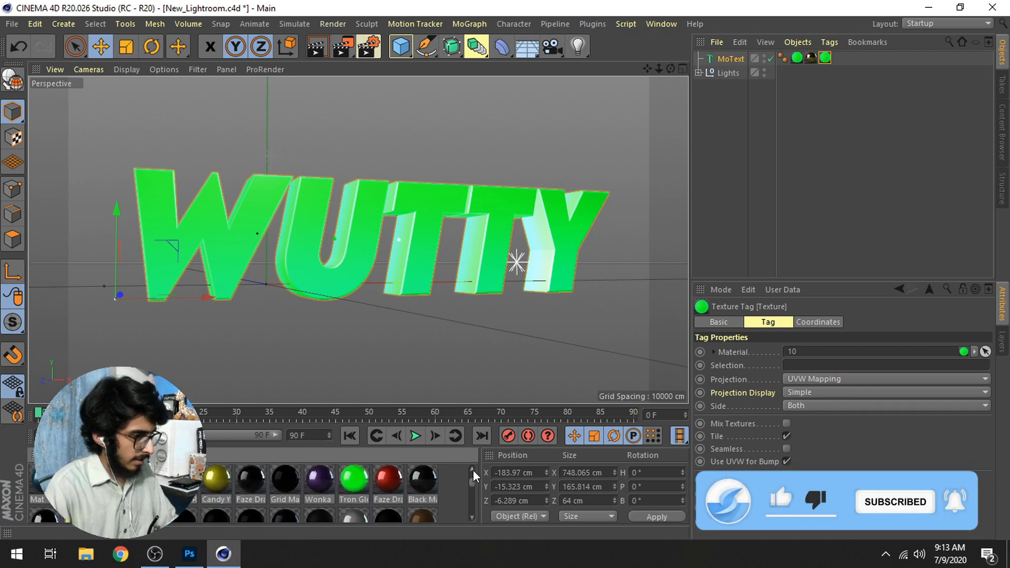
{"action": "left_click", "coordinate": [473, 470]}
{"action": "left_click", "coordinate": [473, 471]}
{"action": "left_click_drag", "start_coordinate": [416, 350], "coordinate": [478, 238]}
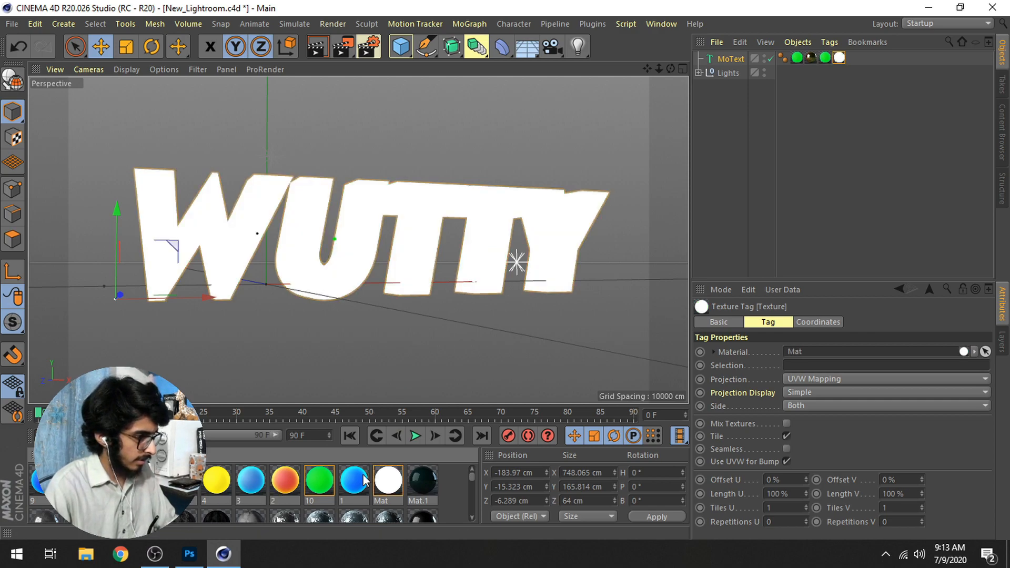
{"action": "left_click_drag", "start_coordinate": [429, 420], "coordinate": [405, 263]}
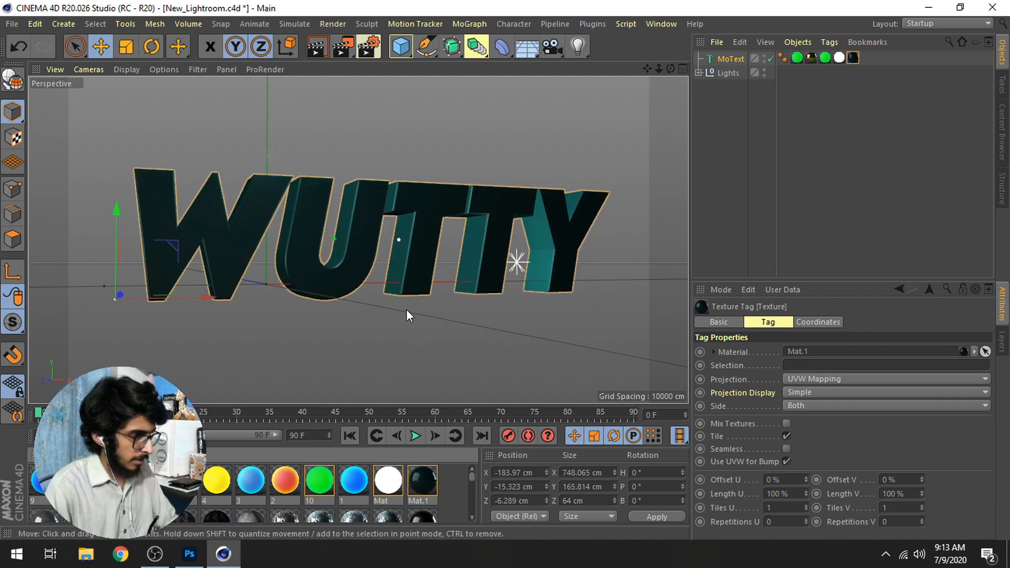
{"action": "left_click_drag", "start_coordinate": [320, 480], "coordinate": [405, 229]}
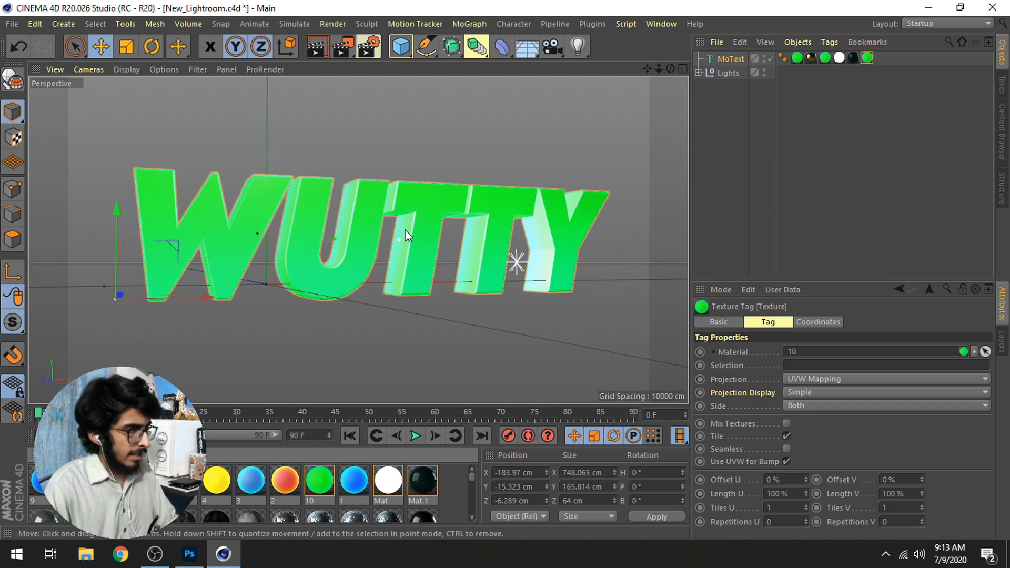
Move Light.1 up and out beyond the letter Y, to about X 661 cm and Y 264 cm.
{"action": "left_click", "coordinate": [502, 275]}
{"action": "left_click", "coordinate": [514, 267]}
{"action": "left_click_drag", "start_coordinate": [514, 270], "coordinate": [654, 135]}
{"action": "left_click", "coordinate": [276, 132]}
{"action": "left_click_drag", "start_coordinate": [274, 145], "coordinate": [225, 196]}
{"action": "left_click", "coordinate": [651, 154]}
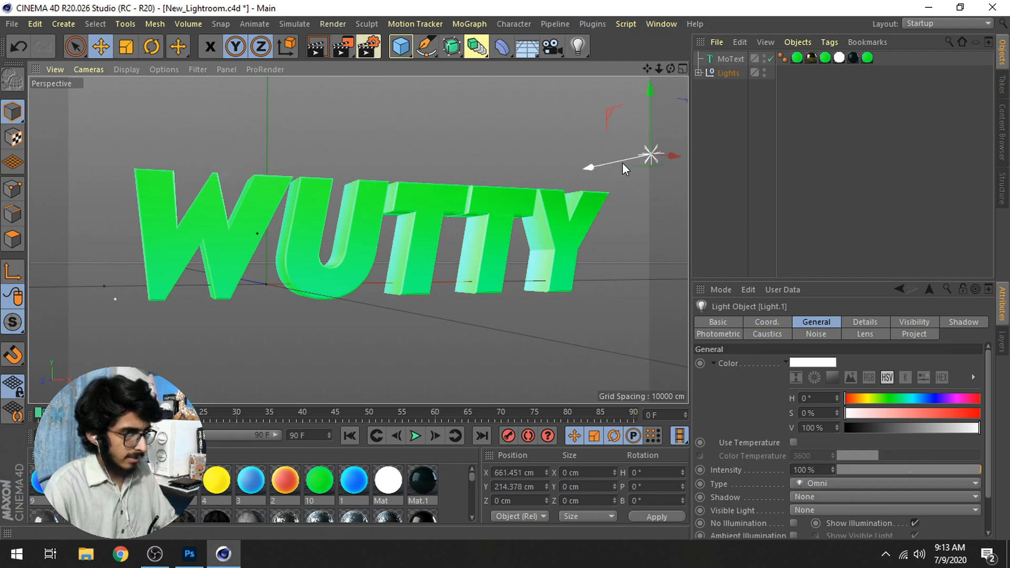
{"action": "left_click_drag", "start_coordinate": [618, 161], "coordinate": [655, 114]}
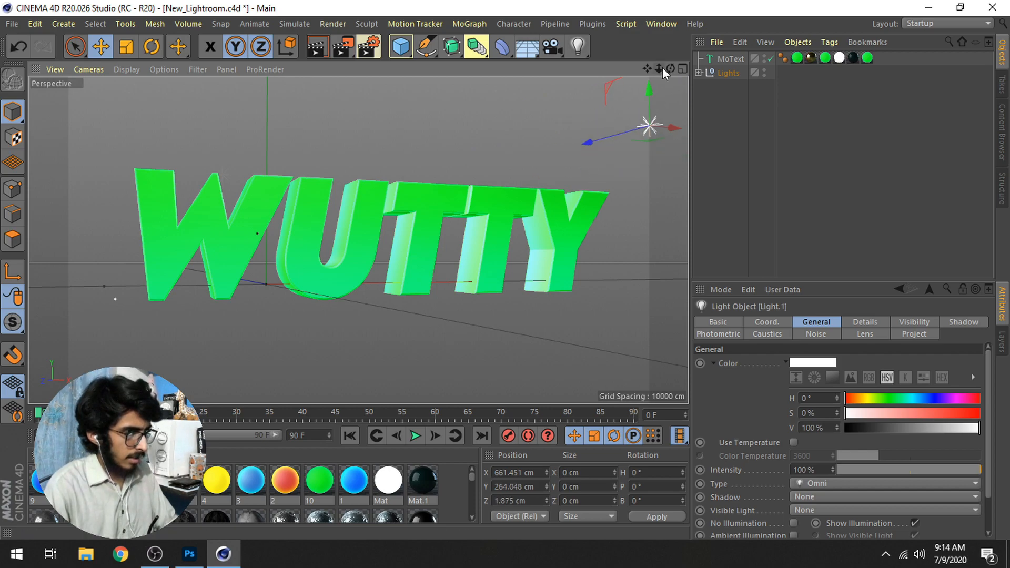
Move Light.3 above the text, to about X 58 cm, Y 338 cm and Z -26 cm.
{"action": "mouse_move", "coordinate": [670, 69]}
{"action": "left_mouse_down"}
{"action": "mouse_move", "coordinate": [621, 95]}
{"action": "mouse_move", "coordinate": [632, 58]}
{"action": "mouse_move", "coordinate": [670, 69]}
{"action": "left_mouse_up"}
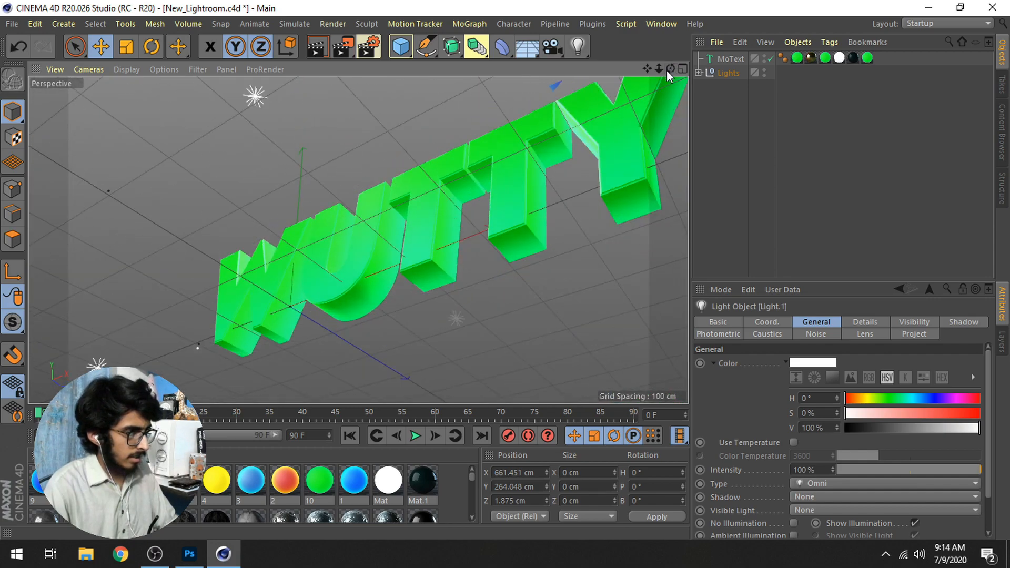
{"action": "left_click", "coordinate": [256, 97]}
{"action": "left_click_drag", "start_coordinate": [255, 98], "coordinate": [347, 132]}
{"action": "left_click_drag", "start_coordinate": [669, 69], "coordinate": [599, 82]}
{"action": "mouse_move", "coordinate": [670, 68]}
{"action": "left_mouse_down"}
{"action": "mouse_move", "coordinate": [669, 42]}
{"action": "mouse_move", "coordinate": [646, 100]}
{"action": "mouse_move", "coordinate": [672, 74]}
{"action": "mouse_move", "coordinate": [647, 56]}
{"action": "mouse_move", "coordinate": [666, 55]}
{"action": "mouse_move", "coordinate": [670, 74]}
{"action": "mouse_move", "coordinate": [644, 71]}
{"action": "mouse_move", "coordinate": [670, 69]}
{"action": "left_mouse_up"}
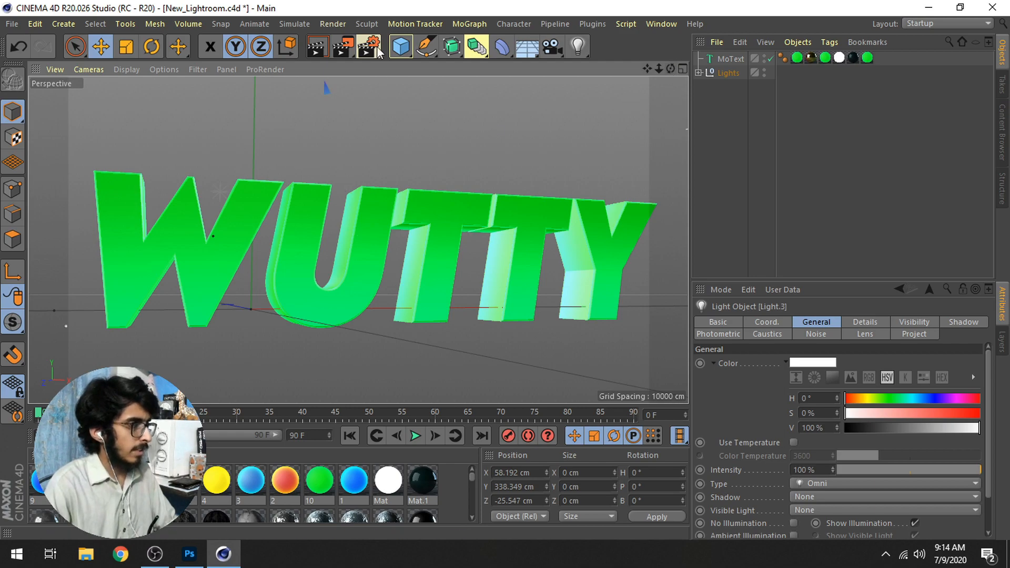
Render the perspective view to check the green text, continuing despite the missing 2.jpg texture.
{"action": "left_click", "coordinate": [320, 47]}
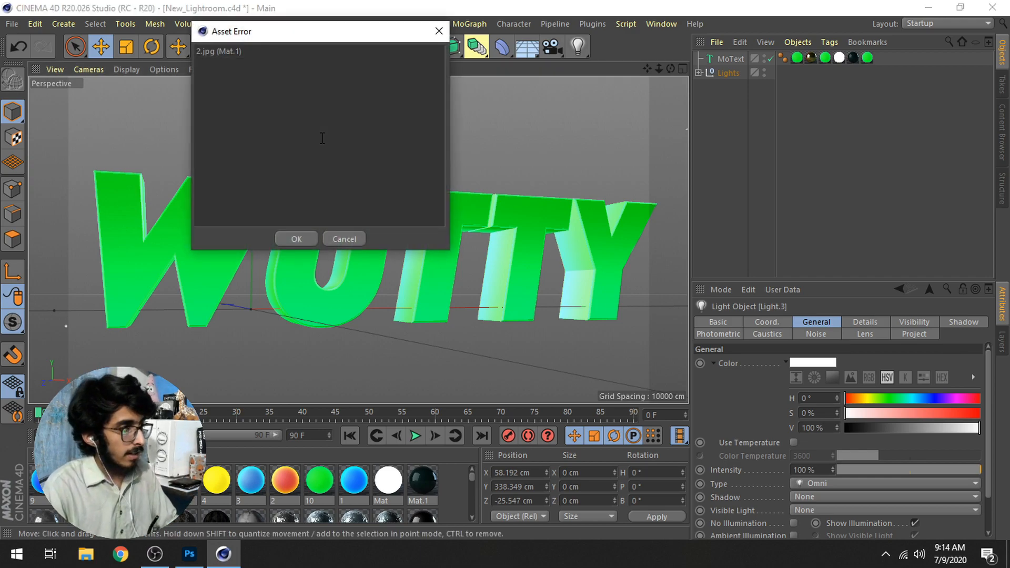
{"action": "left_click", "coordinate": [343, 234]}
{"action": "left_click", "coordinate": [314, 50]}
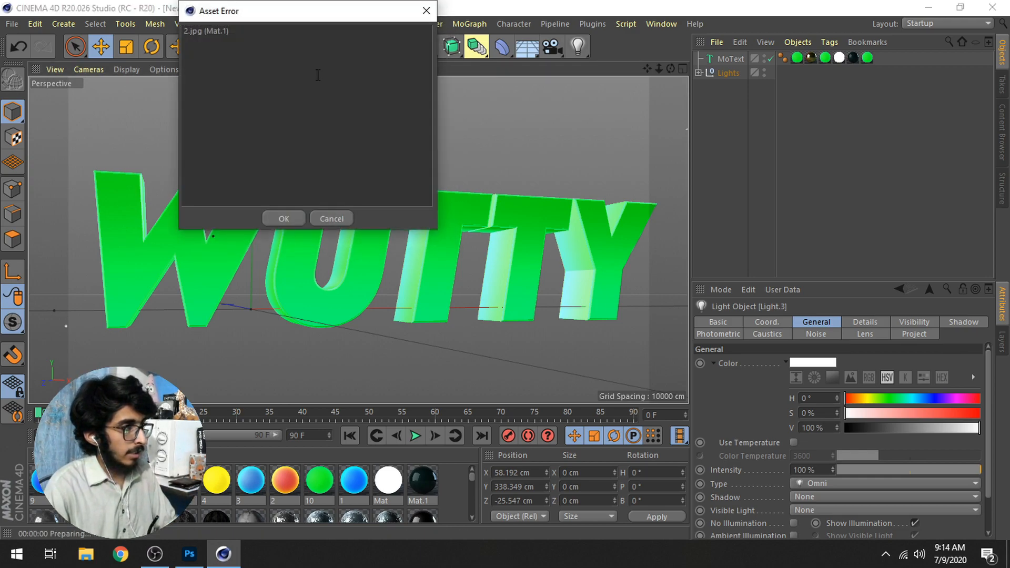
{"action": "left_click", "coordinate": [278, 217]}
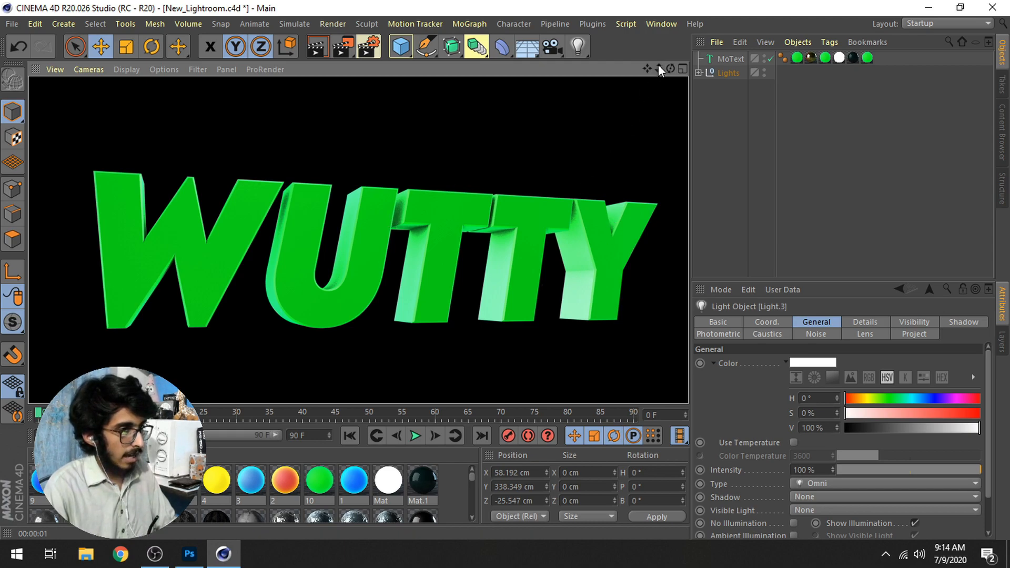
Set the MoText's horizontal letter spacing to 5 cm.
{"action": "mouse_move", "coordinate": [671, 69]}
{"action": "left_mouse_down"}
{"action": "mouse_move", "coordinate": [647, 70]}
{"action": "mouse_move", "coordinate": [661, 69]}
{"action": "left_mouse_up"}
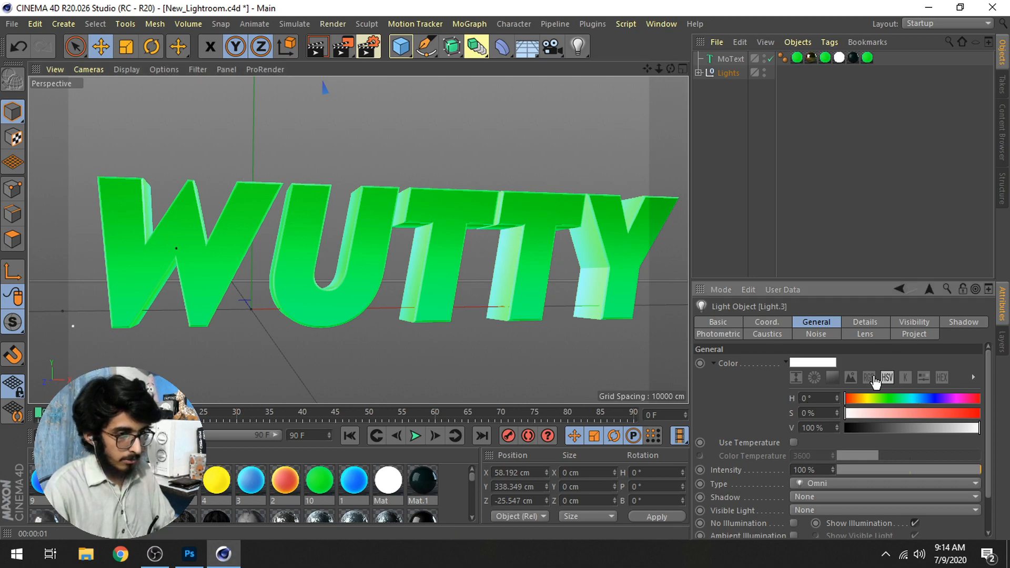
{"action": "left_click", "coordinate": [767, 322]}
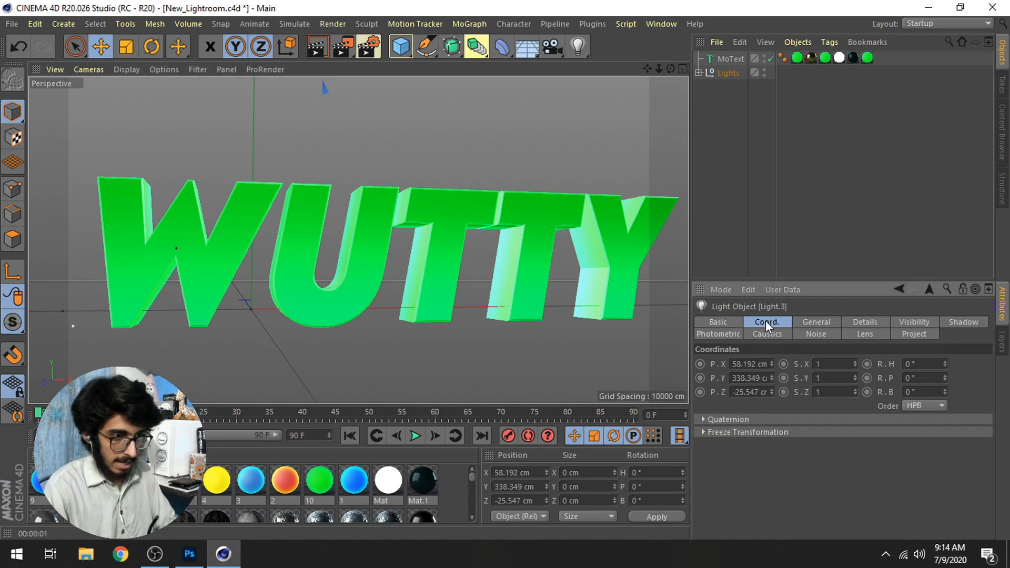
{"action": "left_click", "coordinate": [726, 59]}
{"action": "scroll", "coordinate": [823, 421], "scroll_direction": "down", "scroll_amount": 4}
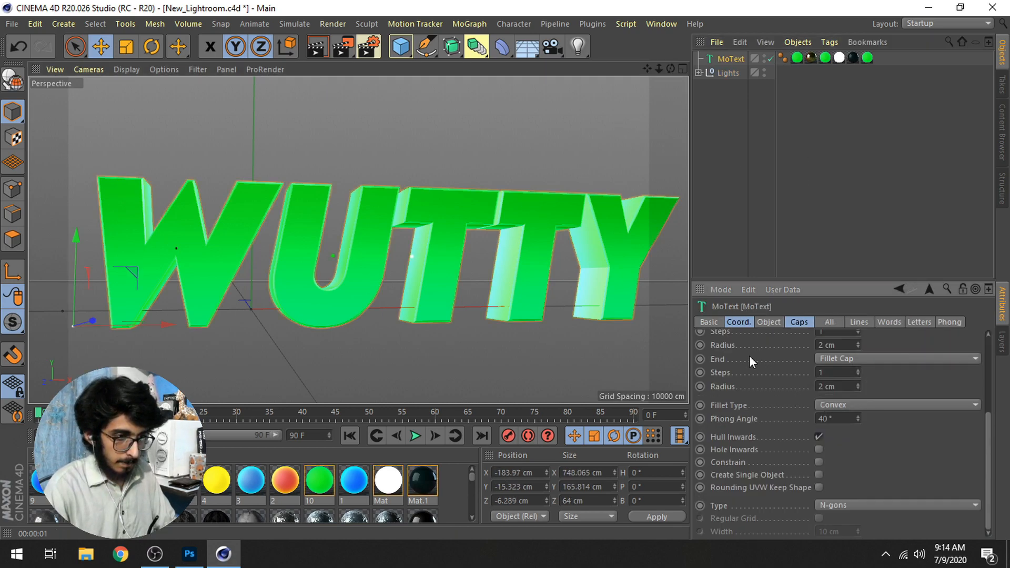
{"action": "left_click", "coordinate": [760, 322]}
{"action": "scroll", "coordinate": [783, 397], "scroll_direction": "down", "scroll_amount": 3}
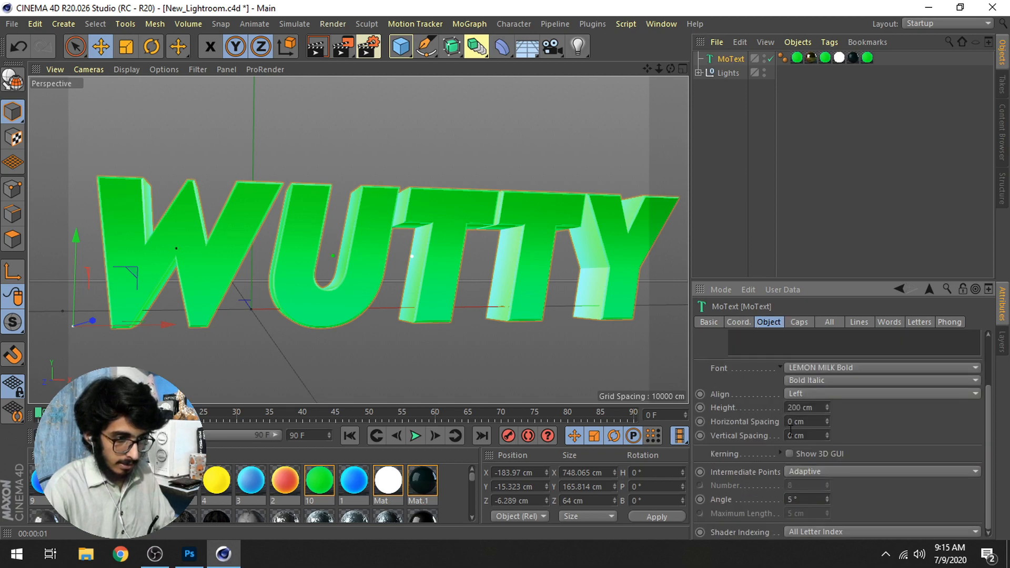
{"action": "scroll", "coordinate": [793, 424], "scroll_direction": "up", "scroll_amount": 9}
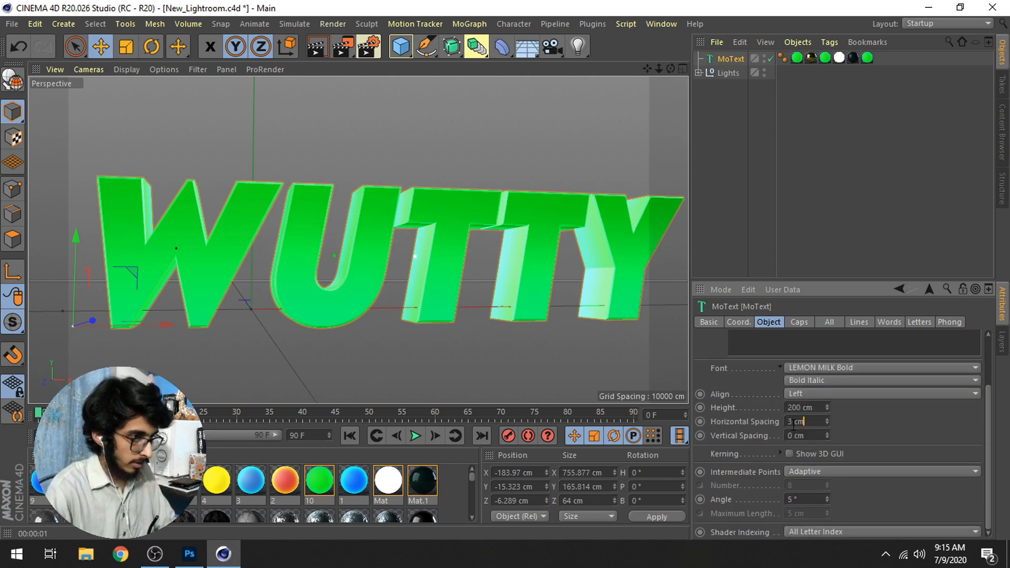
{"action": "scroll", "coordinate": [794, 424], "scroll_direction": "down", "scroll_amount": 4}
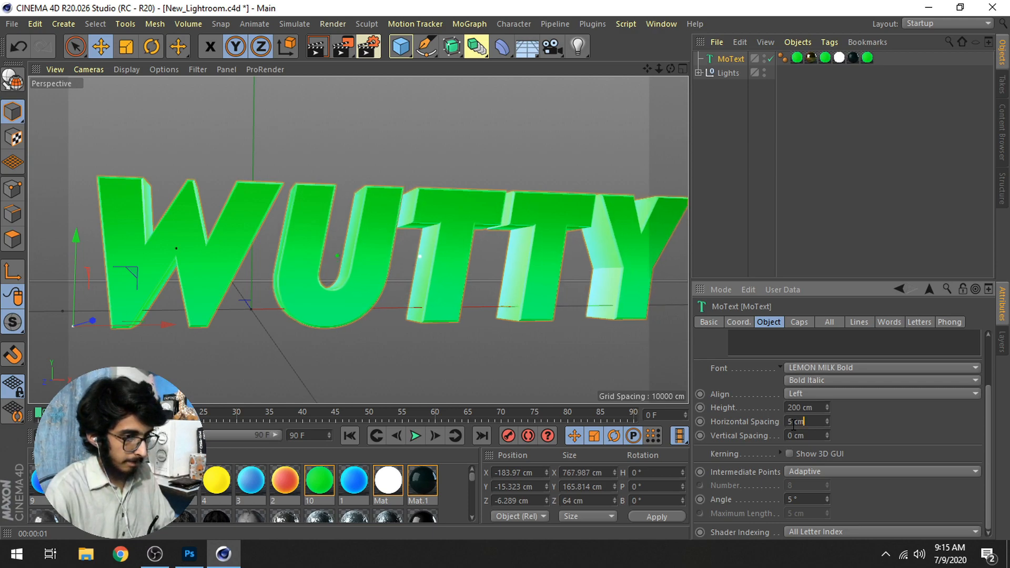
Reframe the text from a lower angle and render the perspective view to check the letter spacing.
{"action": "left_click_drag", "start_coordinate": [647, 68], "coordinate": [674, 95]}
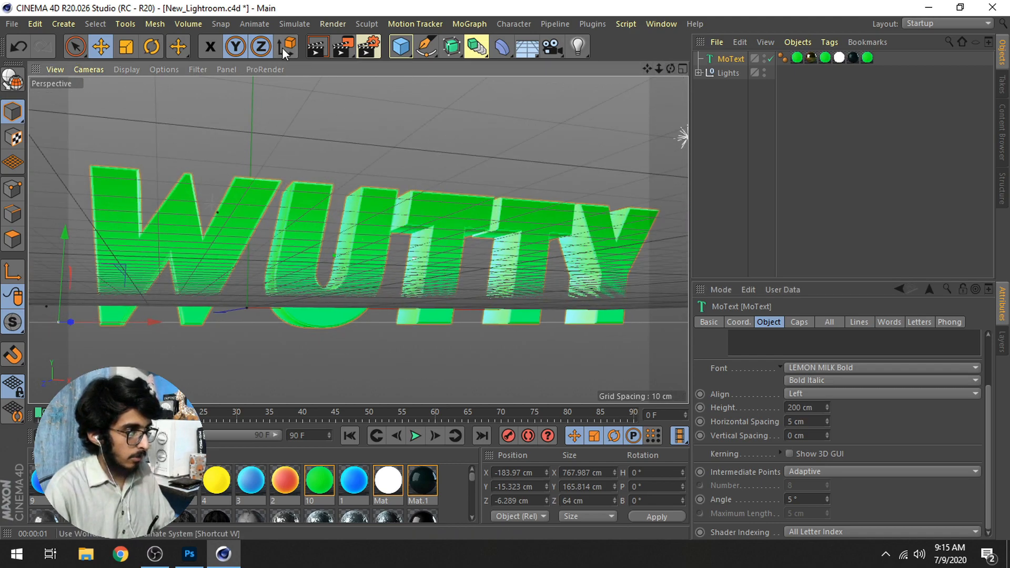
{"action": "left_click", "coordinate": [329, 54]}
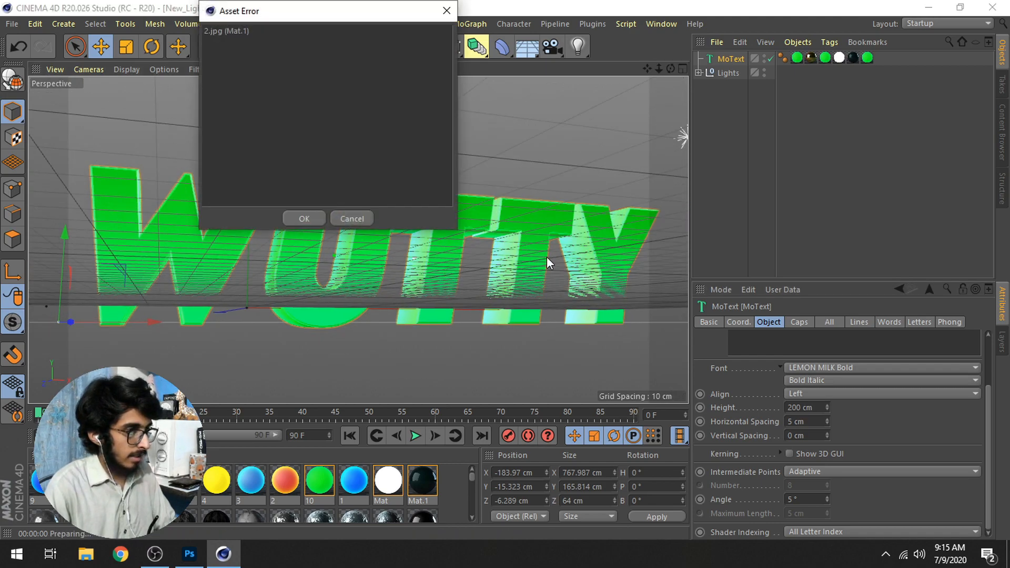
{"action": "left_click", "coordinate": [299, 216]}
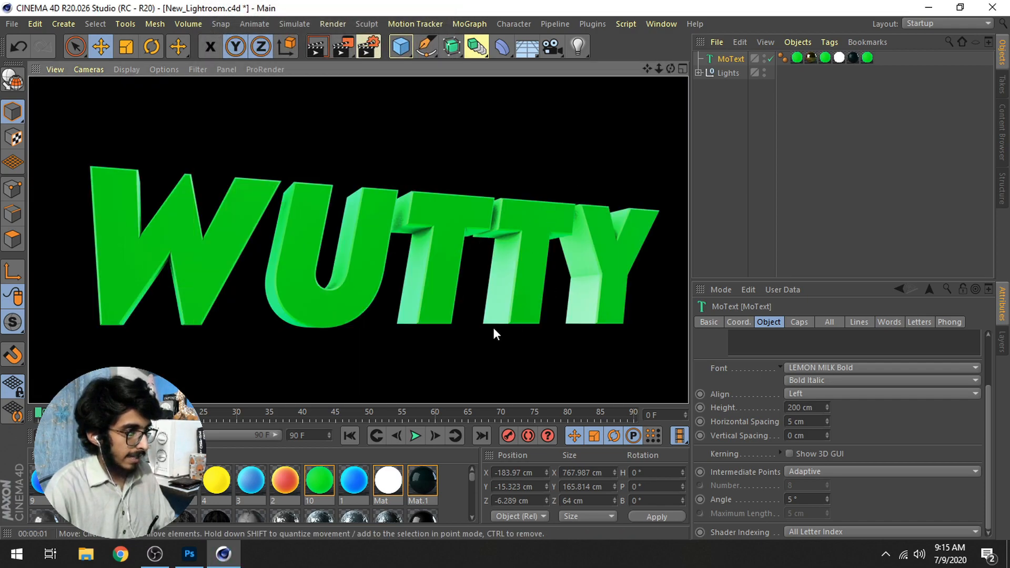
{"action": "left_click", "coordinate": [629, 345]}
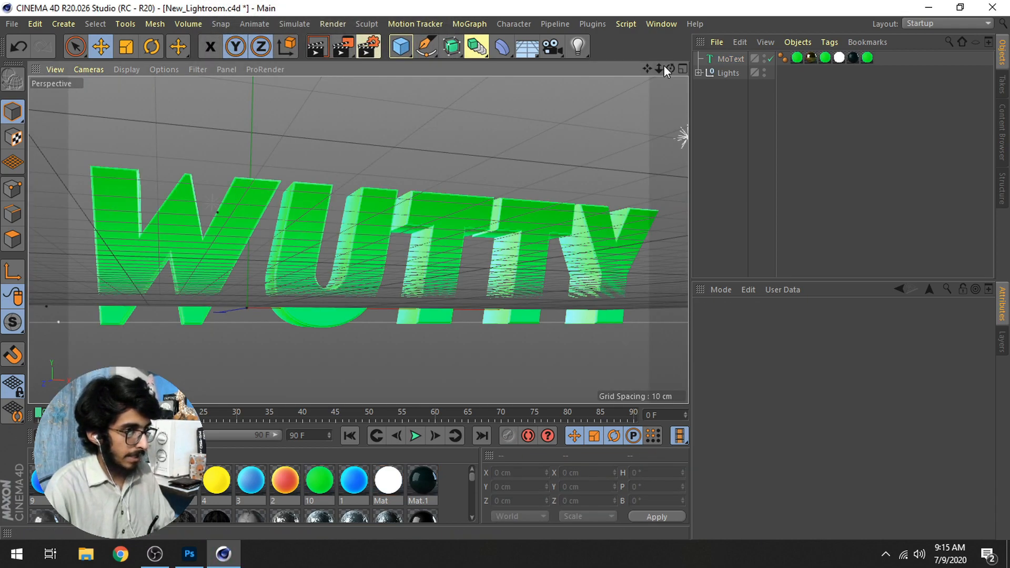
Set the MoText's horizontal letter spacing to 2 cm.
{"action": "left_click", "coordinate": [730, 59]}
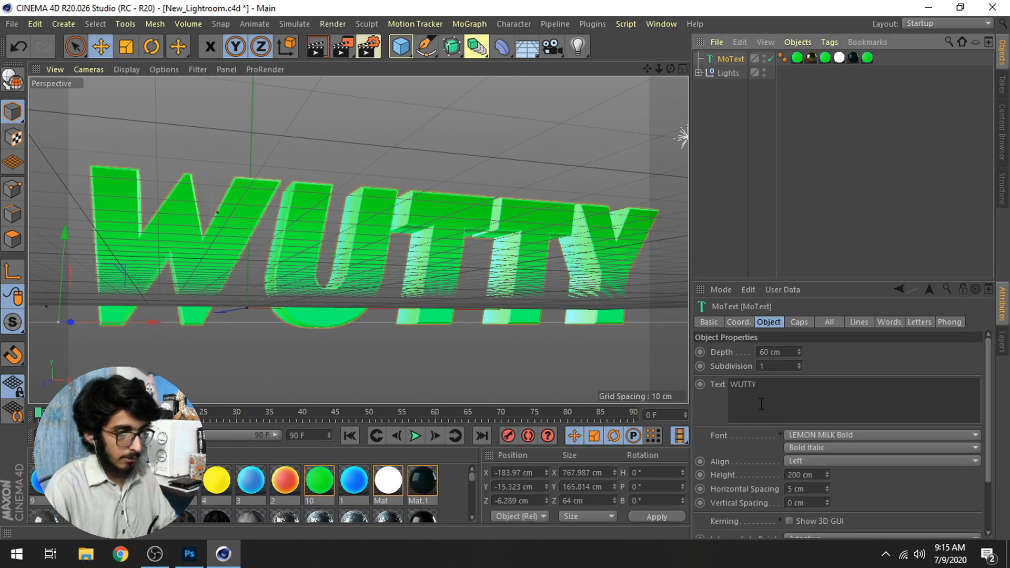
{"action": "double_click", "coordinate": [797, 490]}
{"action": "type", "text": "2"}
{"action": "key", "text": "Return"}
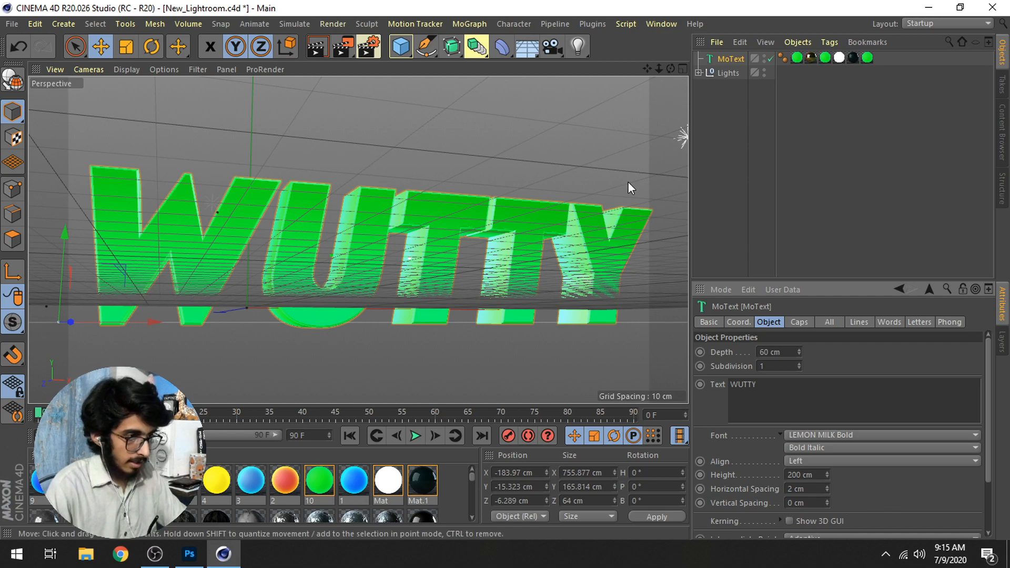
Lower Light.3 closer to the top of the text, to about Y 231 cm.
{"action": "left_click_drag", "start_coordinate": [673, 65], "coordinate": [318, 138]}
{"action": "left_click", "coordinate": [330, 101]}
{"action": "left_click_drag", "start_coordinate": [332, 84], "coordinate": [360, 125]}
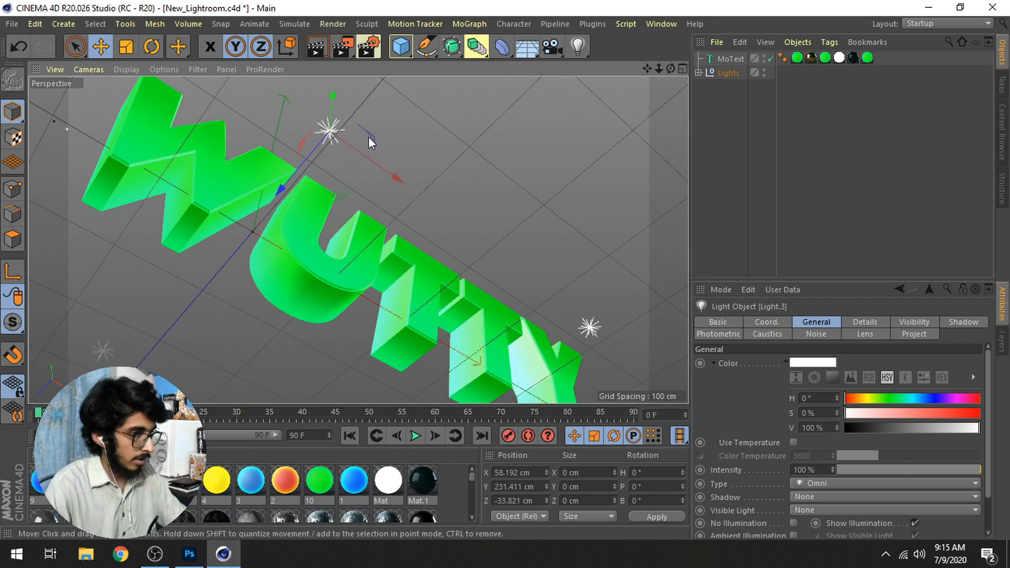
Raise the 14% intensity shadow-casting light high above the text, to about Y 387 cm.
{"action": "left_click_drag", "start_coordinate": [672, 69], "coordinate": [771, 65]}
{"action": "left_click_drag", "start_coordinate": [659, 69], "coordinate": [595, 74]}
{"action": "left_click", "coordinate": [192, 302]}
{"action": "left_click_drag", "start_coordinate": [189, 293], "coordinate": [208, 367]}
{"action": "left_click_drag", "start_coordinate": [670, 69], "coordinate": [237, 55]}
{"action": "left_click", "coordinate": [172, 192]}
{"action": "left_click_drag", "start_coordinate": [172, 188], "coordinate": [192, 99]}
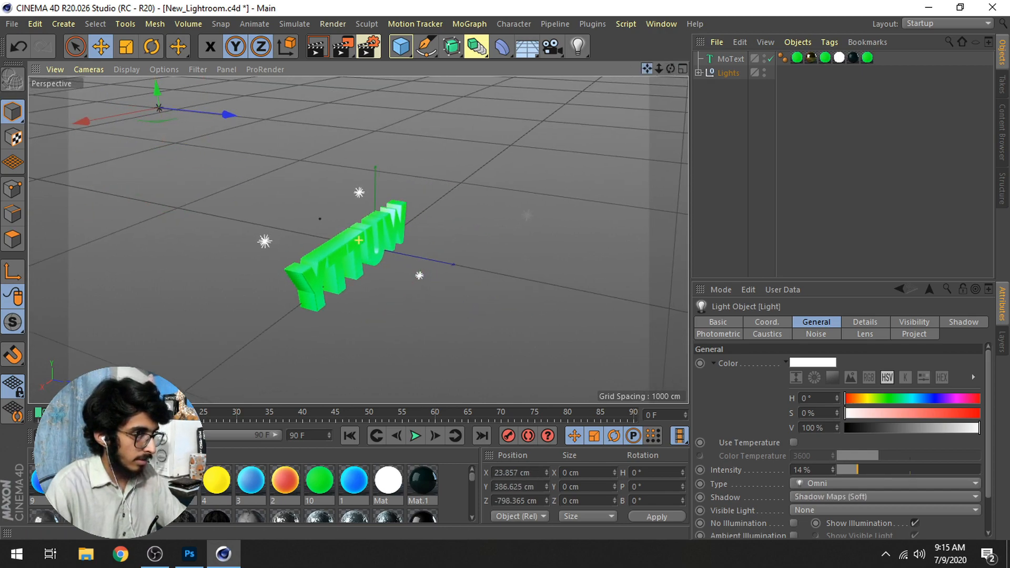
Move the 14% intensity light below the text and the 100% light near the W to about X -473 cm, Y -364 cm.
{"action": "left_click_drag", "start_coordinate": [648, 69], "coordinate": [852, 72]}
{"action": "left_click_drag", "start_coordinate": [670, 69], "coordinate": [790, 34]}
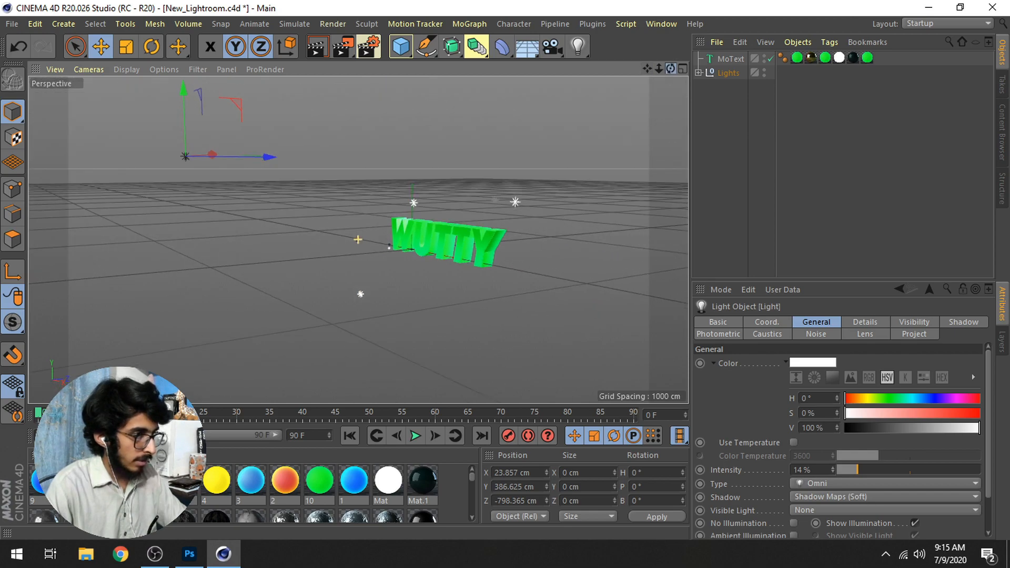
{"action": "left_click_drag", "start_coordinate": [180, 130], "coordinate": [383, 339]}
{"action": "left_click", "coordinate": [360, 293]}
{"action": "mouse_move", "coordinate": [358, 275]}
{"action": "left_mouse_down"}
{"action": "mouse_move", "coordinate": [355, 180]}
{"action": "mouse_move", "coordinate": [349, 282]}
{"action": "left_mouse_up"}
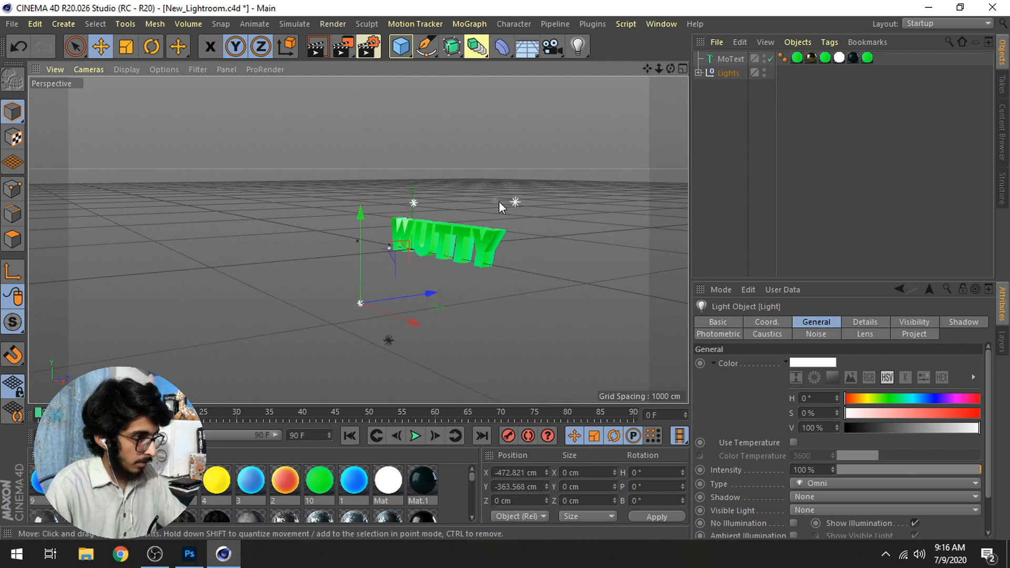
Raise the light behind the text and shift Light.1 farther out to about X 716 cm.
{"action": "left_click", "coordinate": [498, 202]}
{"action": "left_click_drag", "start_coordinate": [494, 191], "coordinate": [495, 152]}
{"action": "left_click", "coordinate": [516, 203]}
{"action": "mouse_move", "coordinate": [528, 204]}
{"action": "left_mouse_down"}
{"action": "mouse_move", "coordinate": [572, 206]}
{"action": "mouse_move", "coordinate": [539, 208]}
{"action": "left_mouse_up"}
Reframe the text from the front and render the perspective view to check the rearranged lighting.
{"action": "left_click_drag", "start_coordinate": [671, 69], "coordinate": [646, 67]}
{"action": "left_click_drag", "start_coordinate": [660, 64], "coordinate": [720, 64]}
{"action": "left_click_drag", "start_coordinate": [648, 69], "coordinate": [635, 96]}
{"action": "left_click_drag", "start_coordinate": [671, 69], "coordinate": [655, 73]}
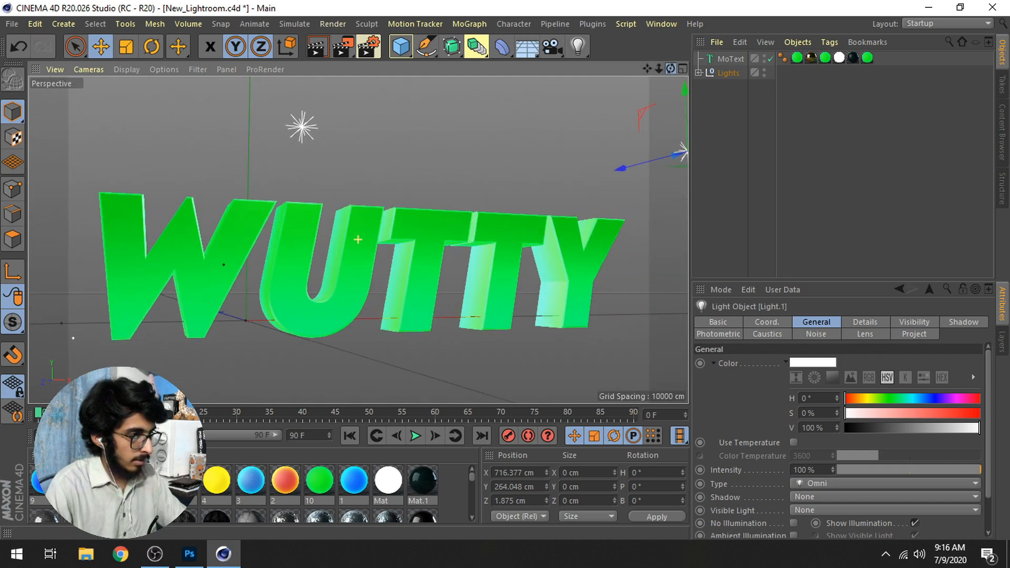
{"action": "left_click", "coordinate": [318, 47]}
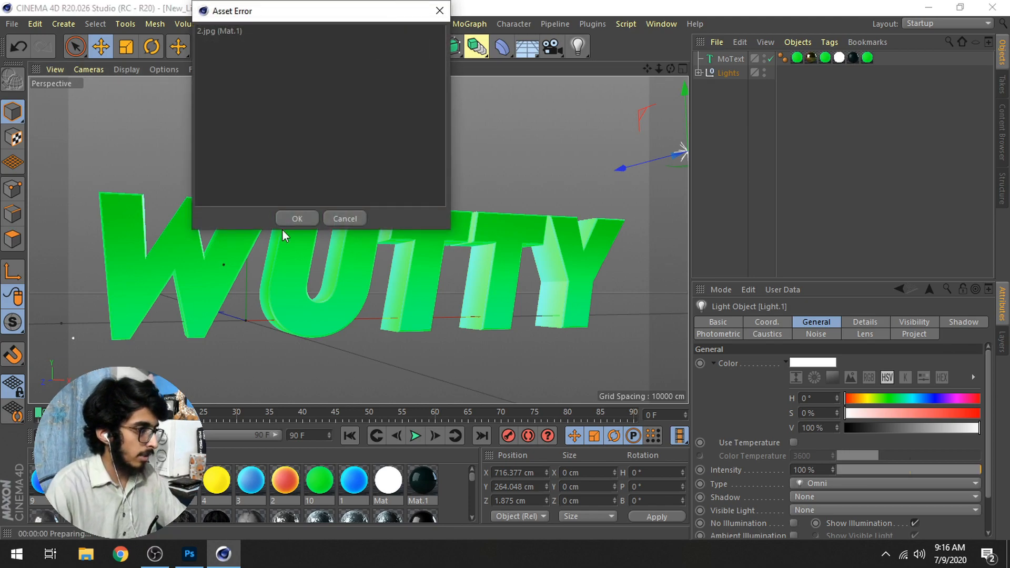
{"action": "left_click", "coordinate": [295, 219]}
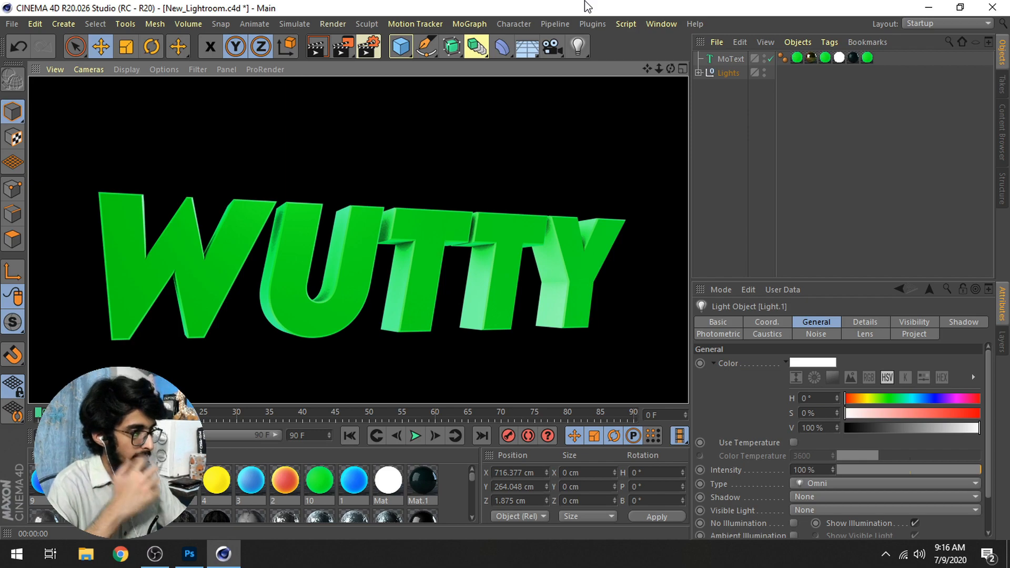
{"action": "left_click_drag", "start_coordinate": [672, 69], "coordinate": [590, 71]}
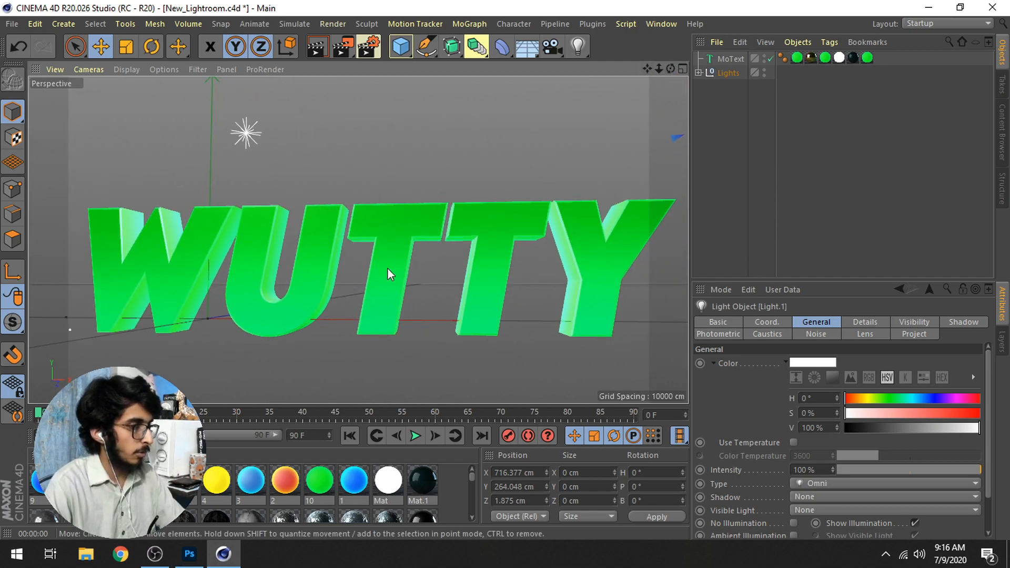
Render the perspective view again despite the missing texture and set the render output resolution to 300 pixels/inch.
{"action": "left_click", "coordinate": [317, 37]}
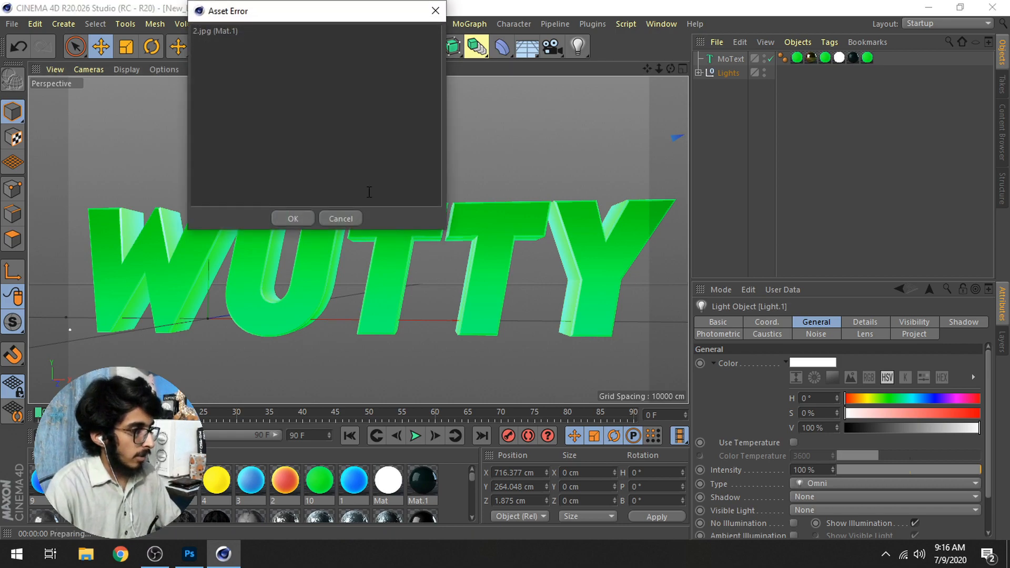
{"action": "left_click", "coordinate": [281, 221]}
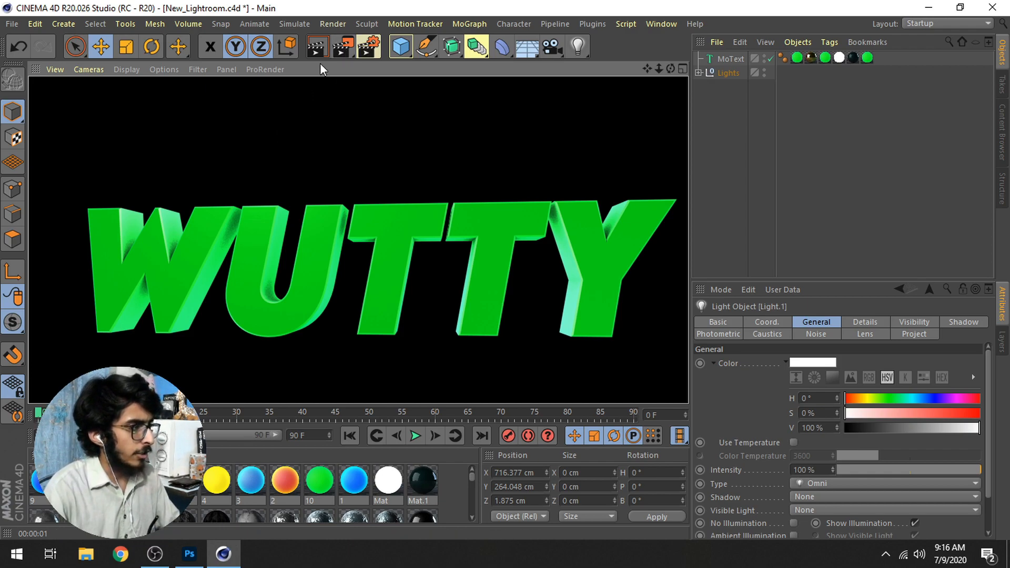
{"action": "left_click", "coordinate": [333, 24]}
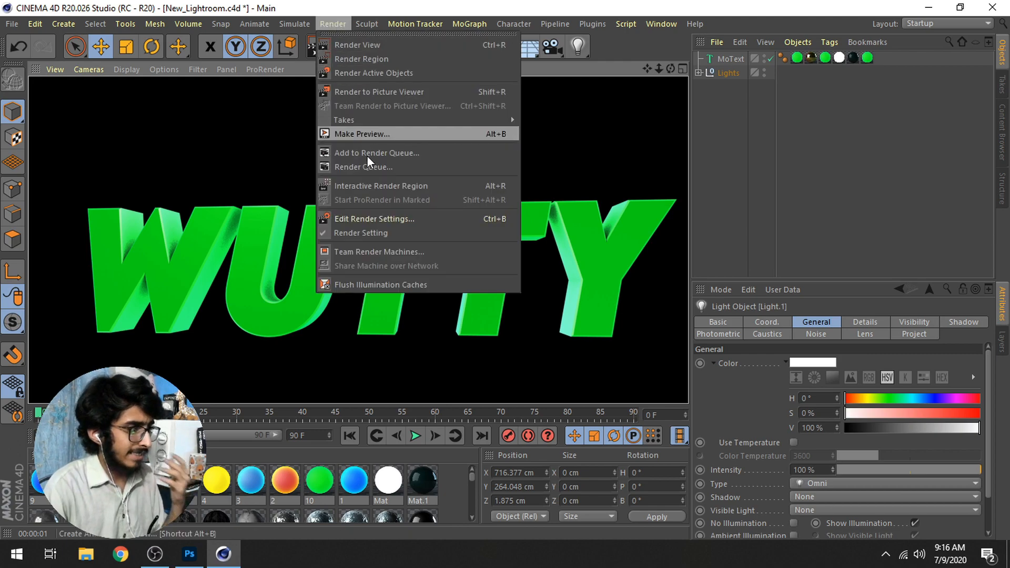
{"action": "left_click", "coordinate": [383, 219]}
{"action": "left_click_drag", "start_coordinate": [525, 178], "coordinate": [424, 71]}
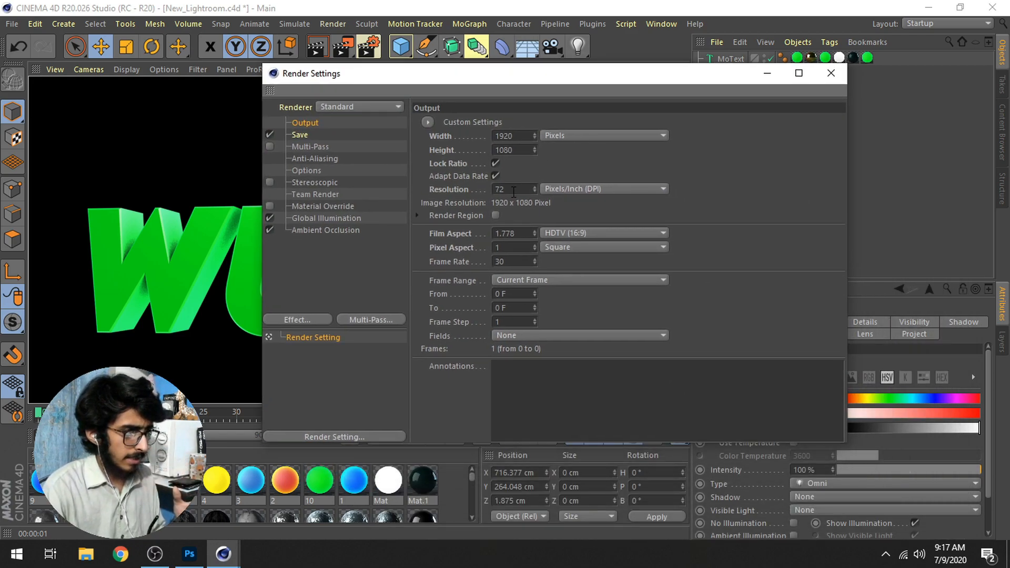
{"action": "type", "text": "300"}
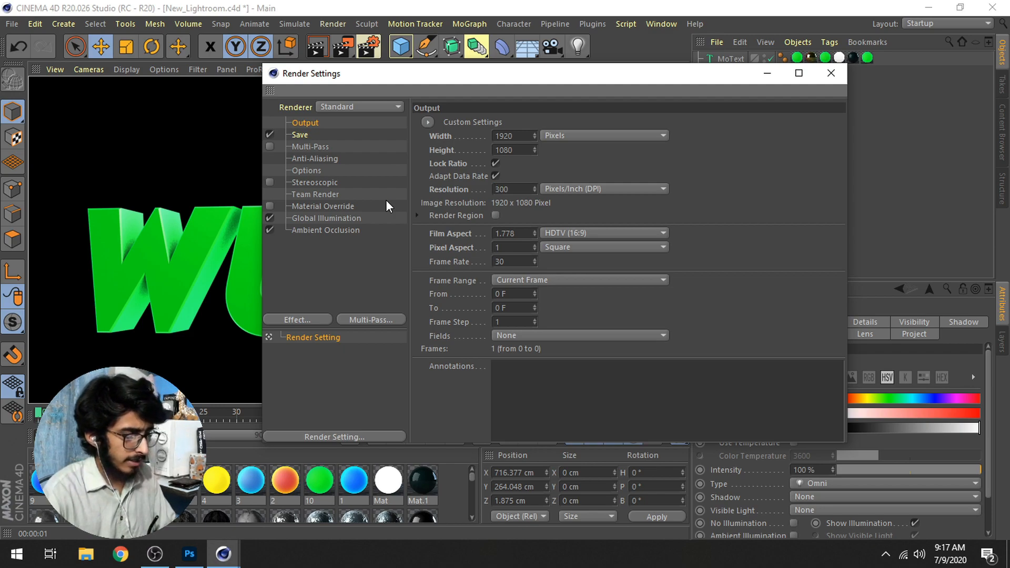
{"action": "key", "text": "Return"}
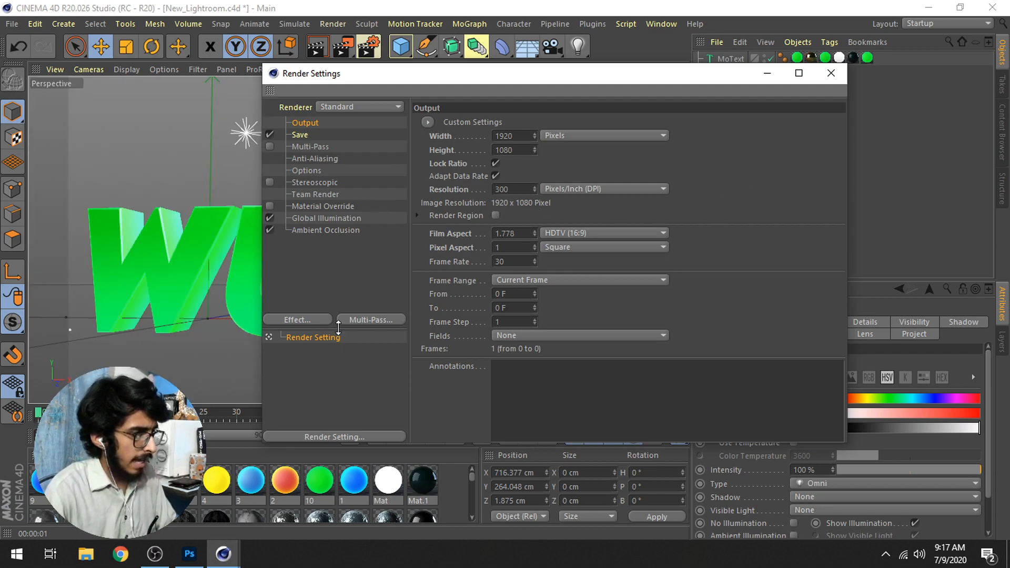
Start choosing a new save location for the rendered image and browse to the New Volume (F:) drive.
{"action": "left_click", "coordinate": [290, 135]}
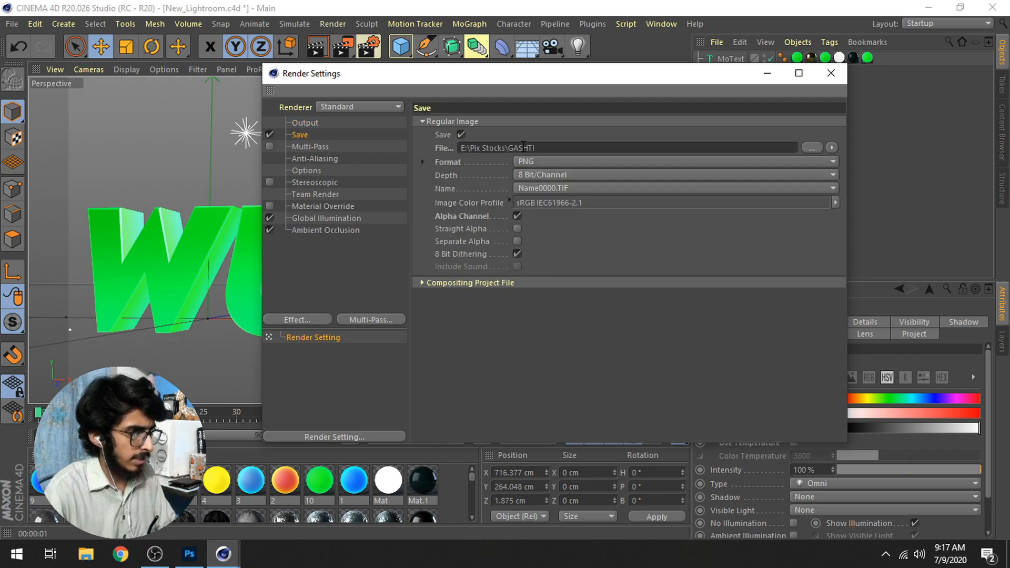
{"action": "left_click", "coordinate": [808, 145]}
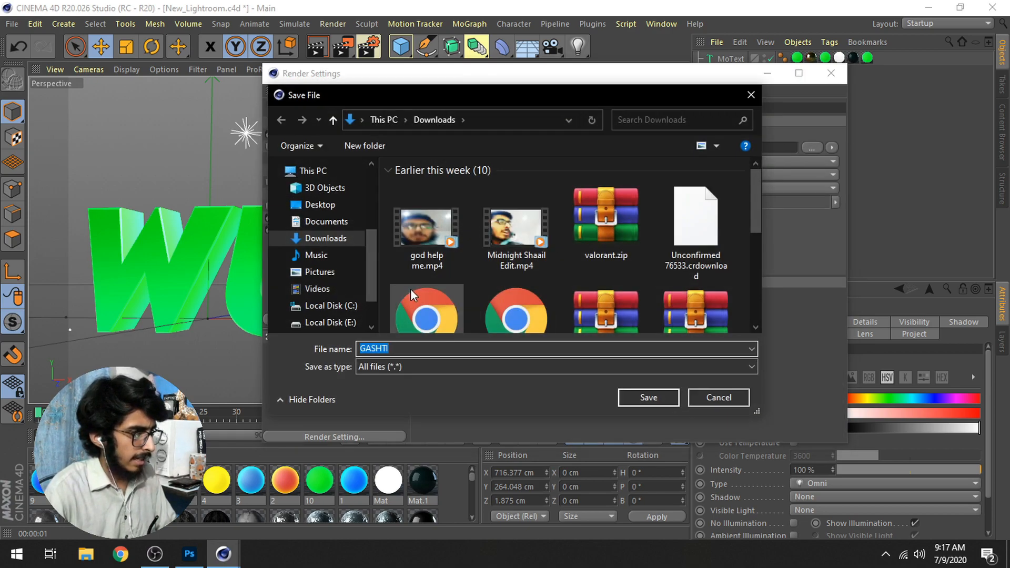
{"action": "type", "text": "AS"}
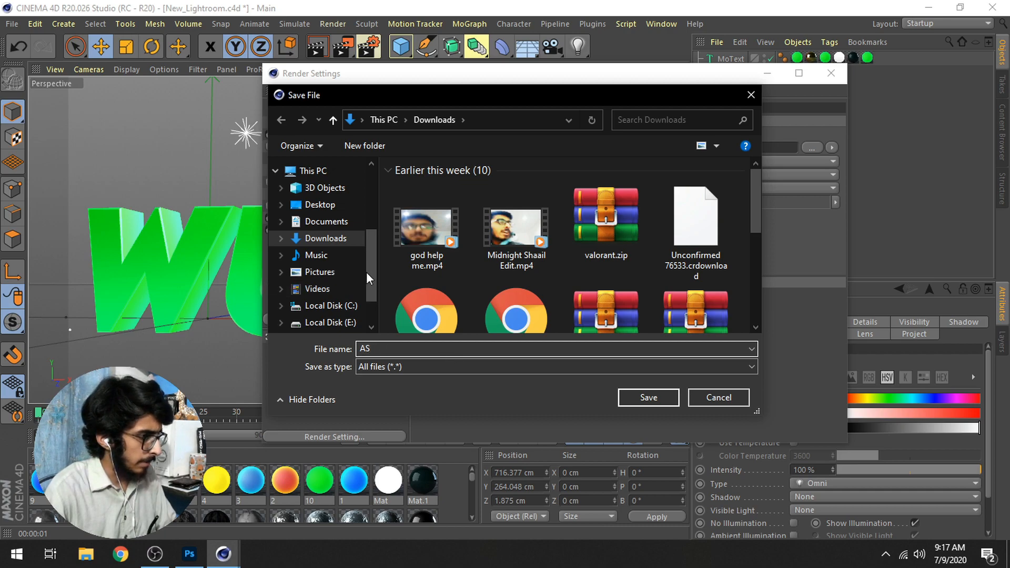
{"action": "scroll", "coordinate": [365, 272], "scroll_direction": "down", "scroll_amount": 1}
{"action": "left_click", "coordinate": [324, 266]}
{"action": "left_click", "coordinate": [328, 283]}
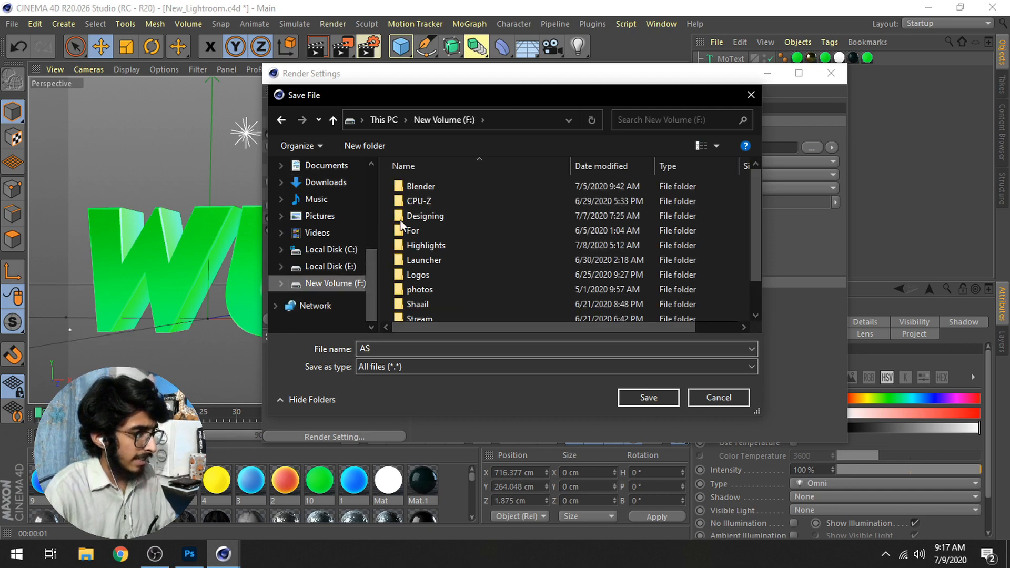
{"action": "double_click", "coordinate": [431, 214]}
{"action": "key", "text": "BackSpace"}
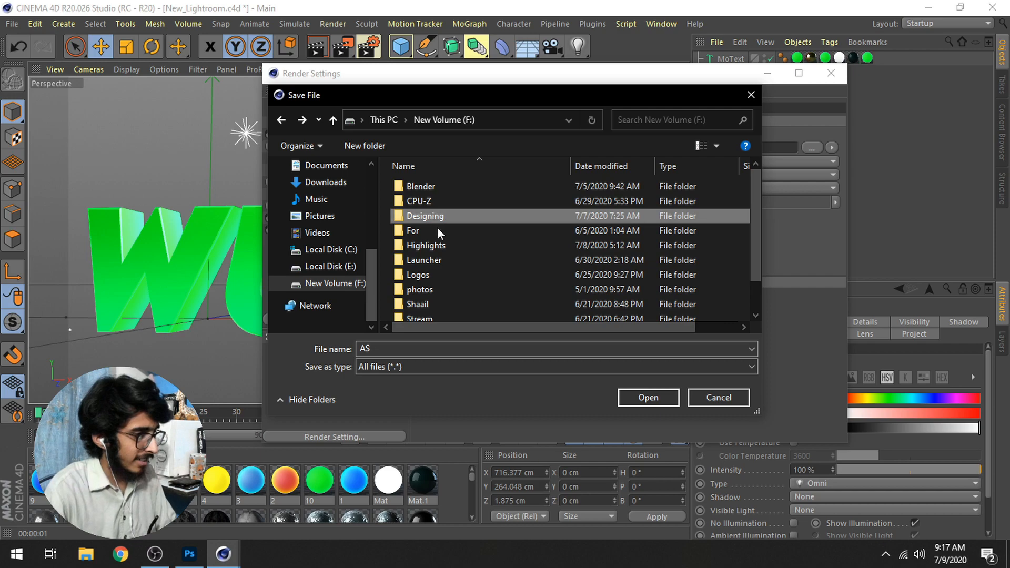
{"action": "double_click", "coordinate": [440, 220]}
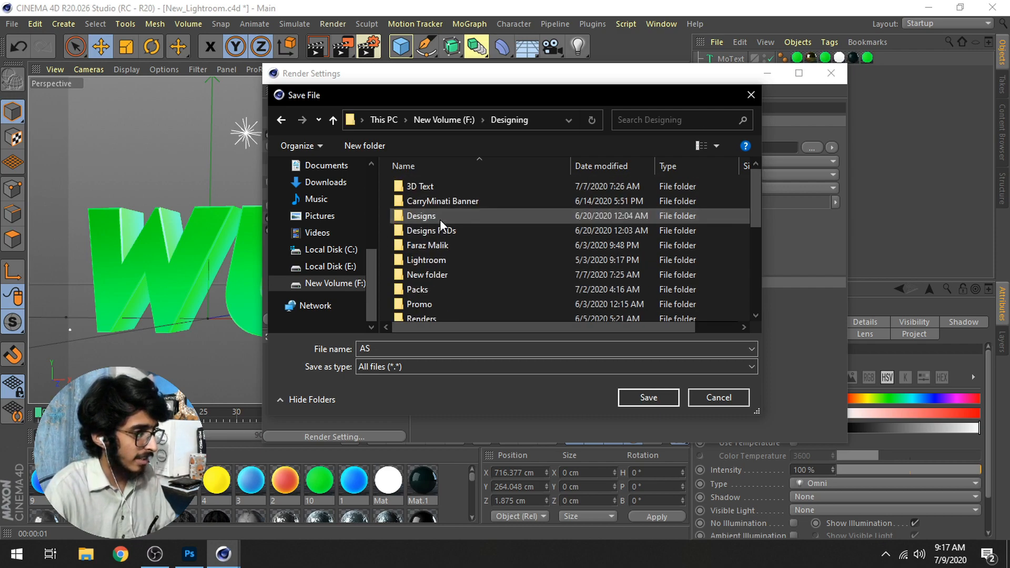
{"action": "scroll", "coordinate": [440, 219], "scroll_direction": "down", "scroll_amount": 4}
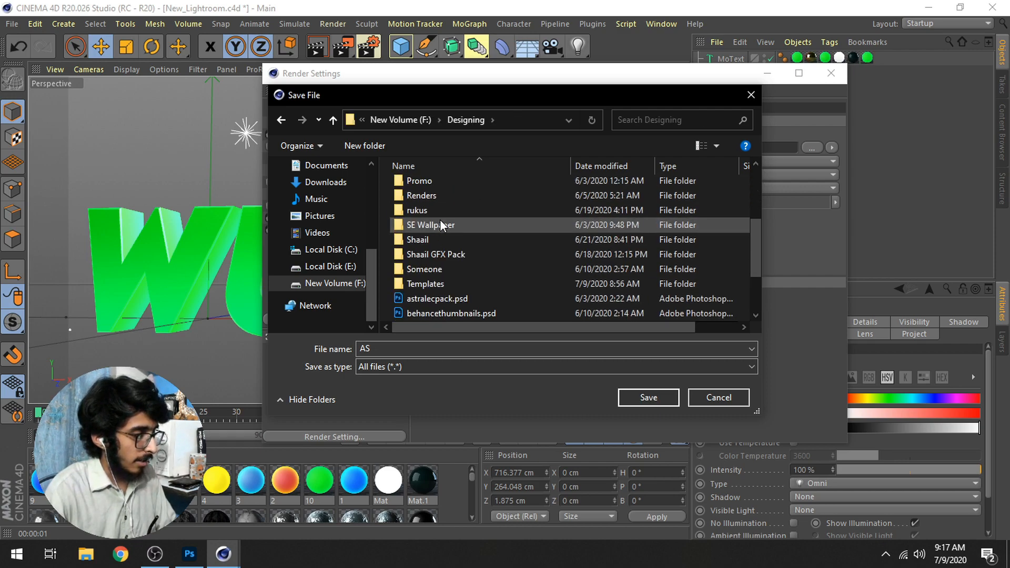
{"action": "left_click", "coordinate": [424, 120]}
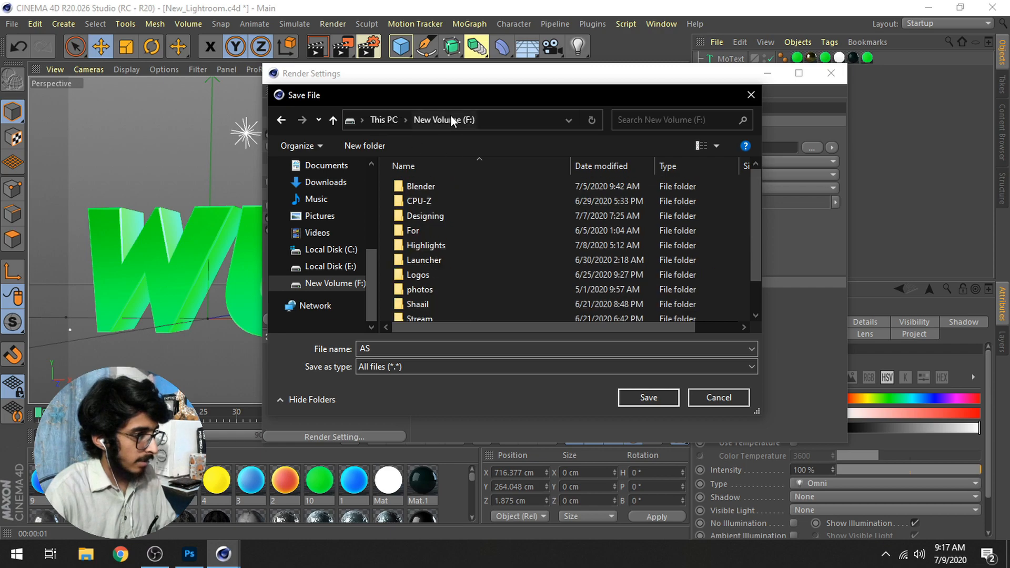
Set the render's output file to WUTTY in F:\Designing\3D Text and close the render settings.
{"action": "left_click", "coordinate": [425, 217]}
{"action": "double_click", "coordinate": [425, 217]}
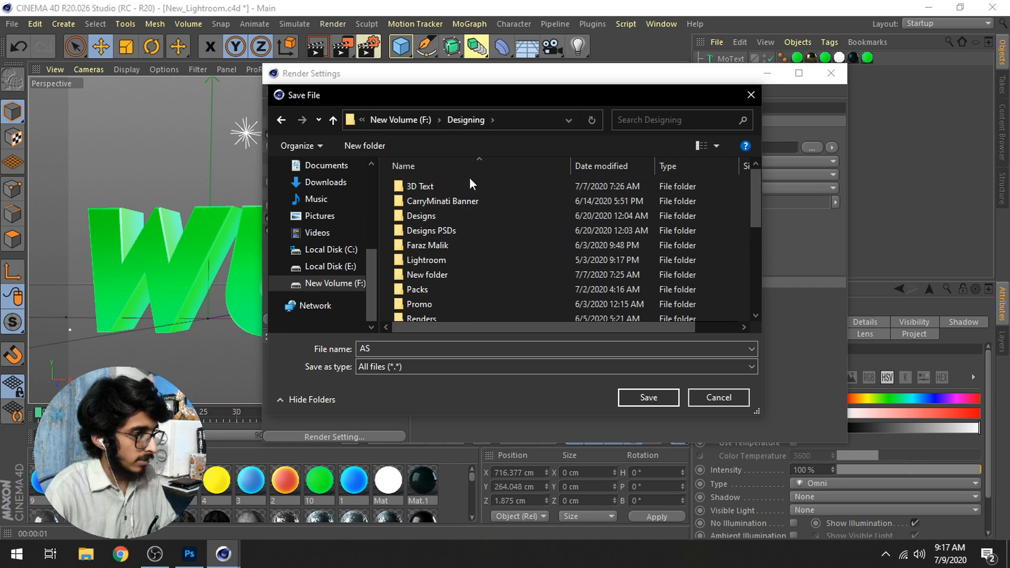
{"action": "double_click", "coordinate": [434, 189]}
{"action": "left_click", "coordinate": [412, 348]}
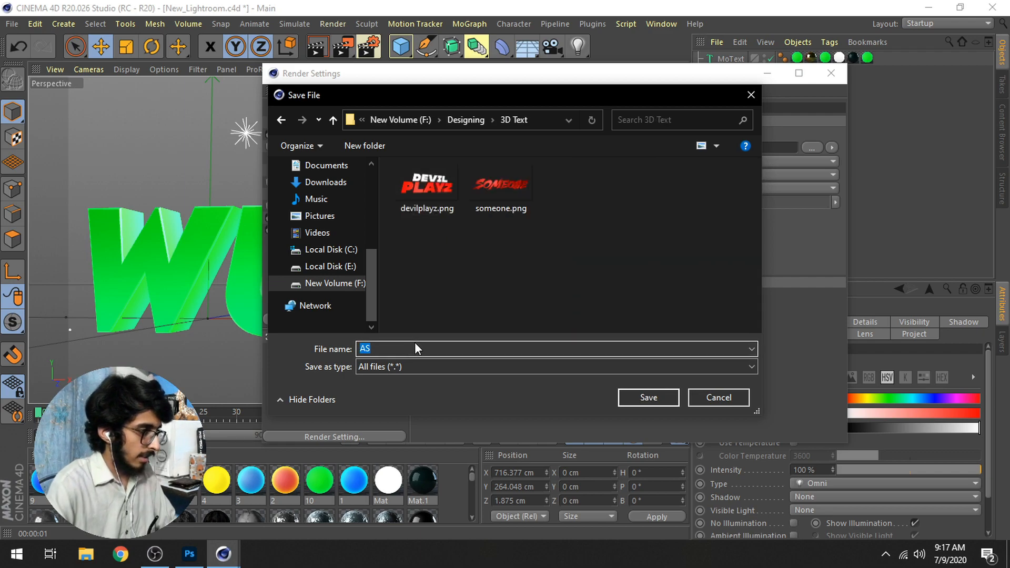
{"action": "type", "text": "wUTTY"}
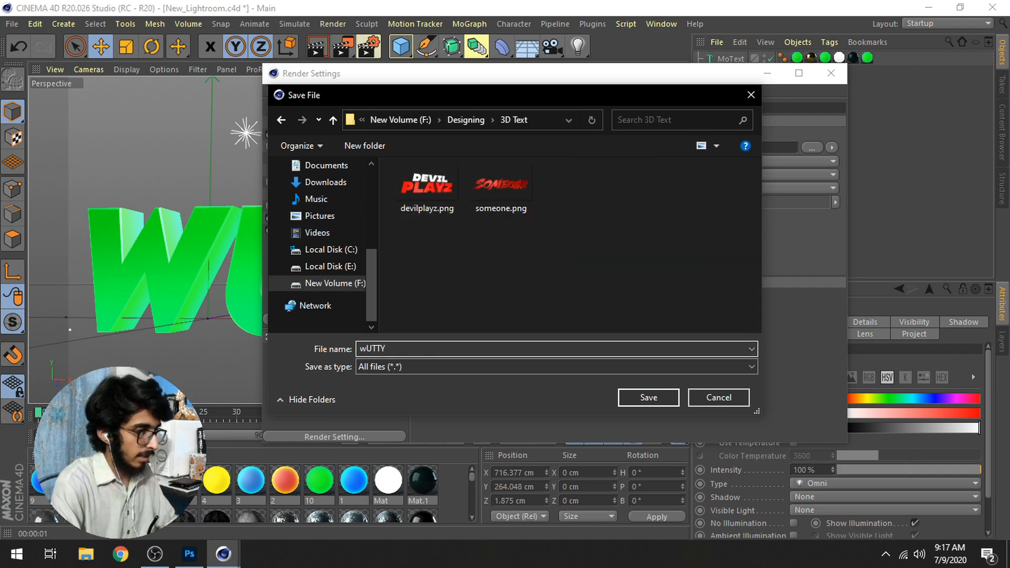
{"action": "key", "text": "Return"}
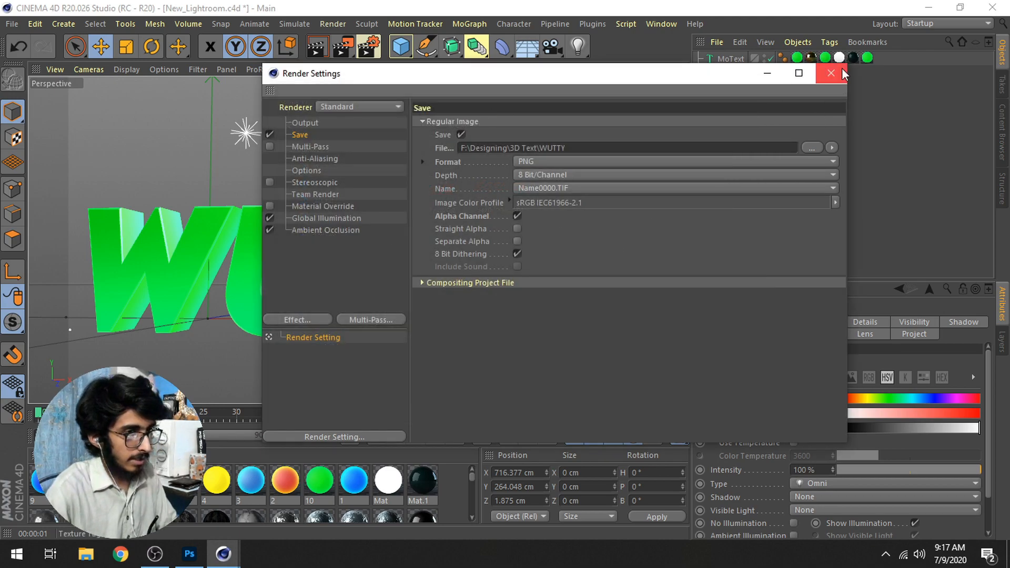
{"action": "left_click", "coordinate": [830, 74]}
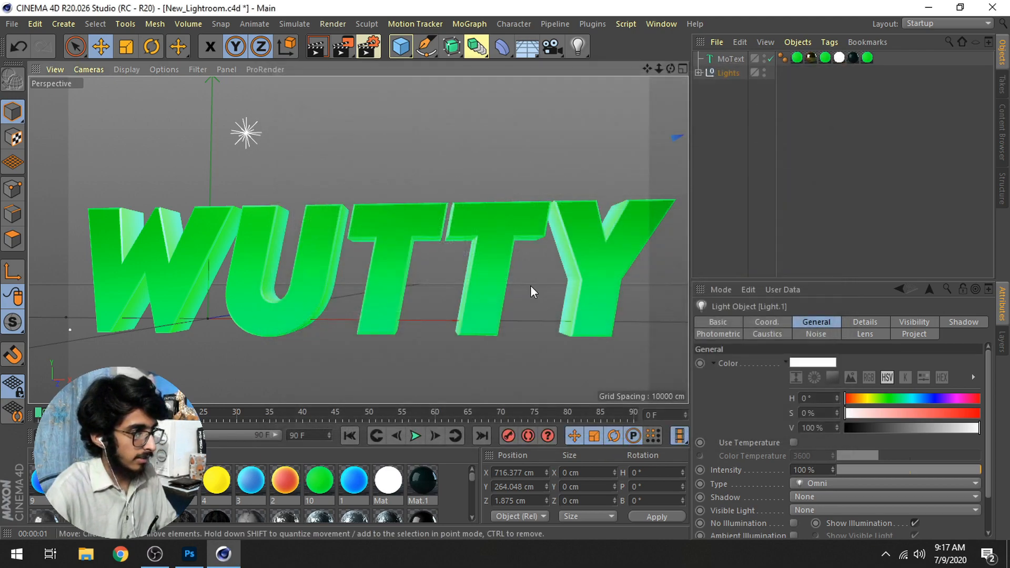
Render the scene to the Picture Viewer despite the missing texture and view the whole image.
{"action": "left_click", "coordinate": [339, 57]}
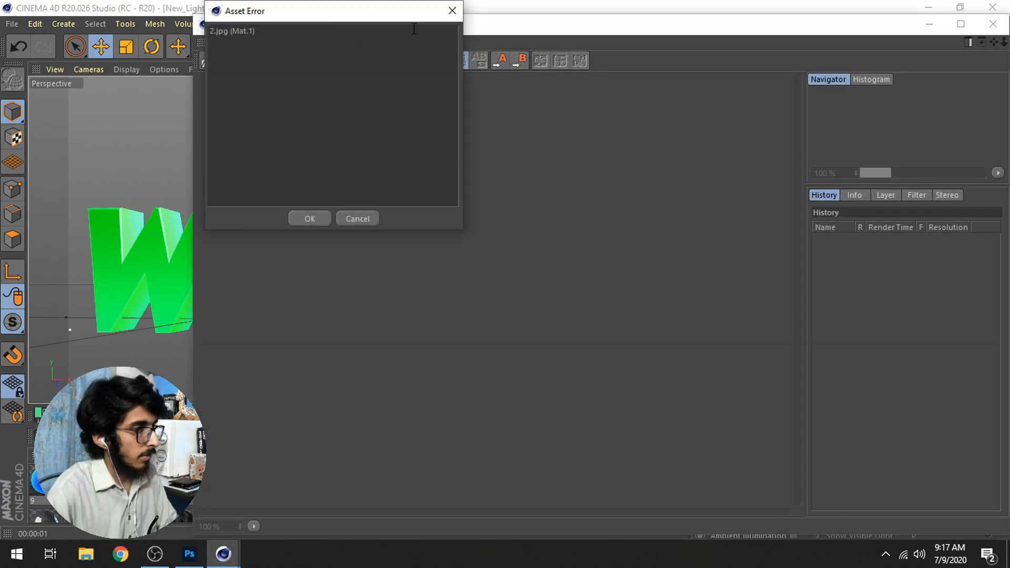
{"action": "left_click", "coordinate": [310, 218]}
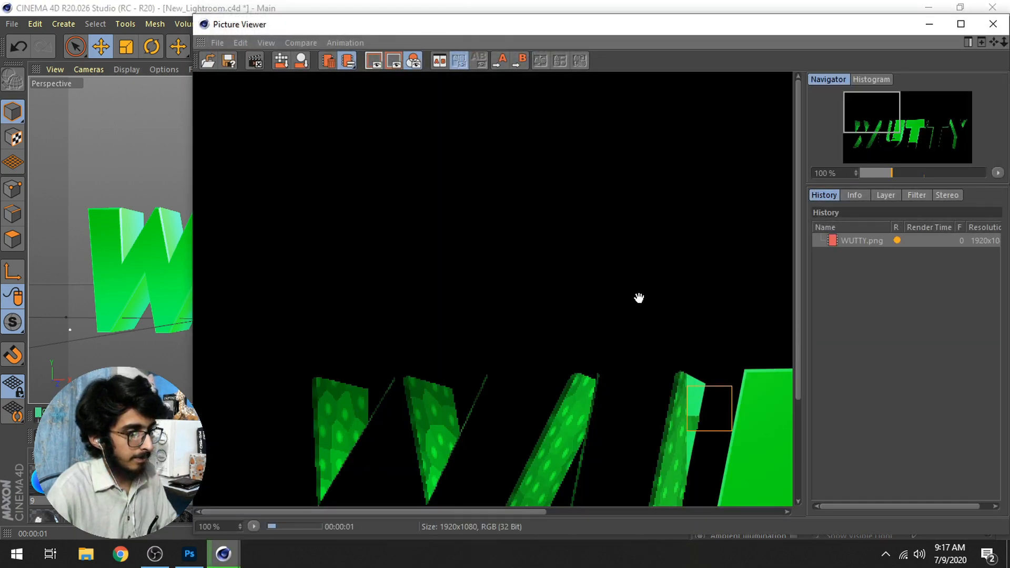
{"action": "scroll", "coordinate": [640, 298], "scroll_direction": "down", "scroll_amount": 1}
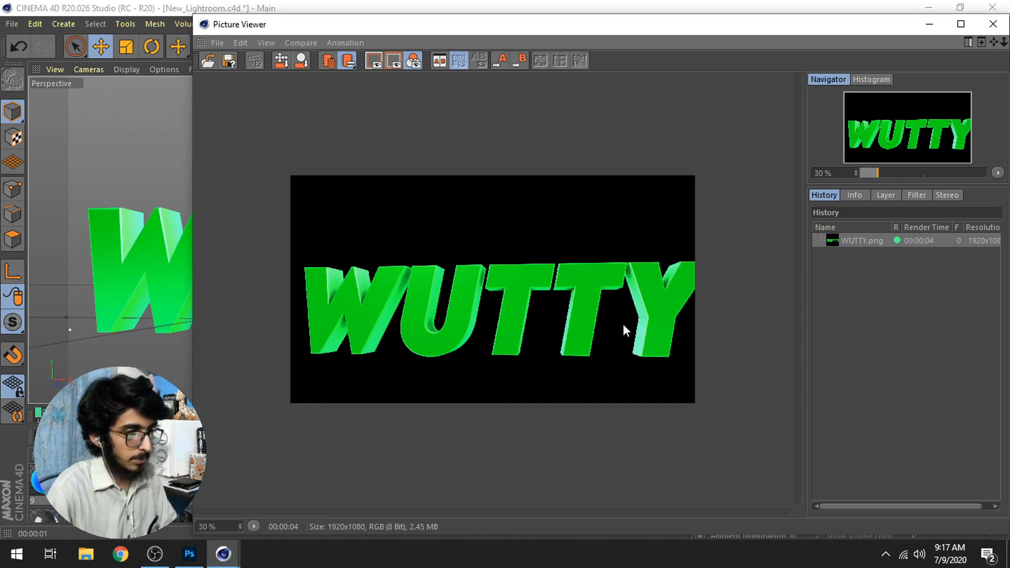
Pull the camera back slightly to fit the whole text in frame and render again, overwriting WUTTY.png.
{"action": "left_click", "coordinate": [929, 25]}
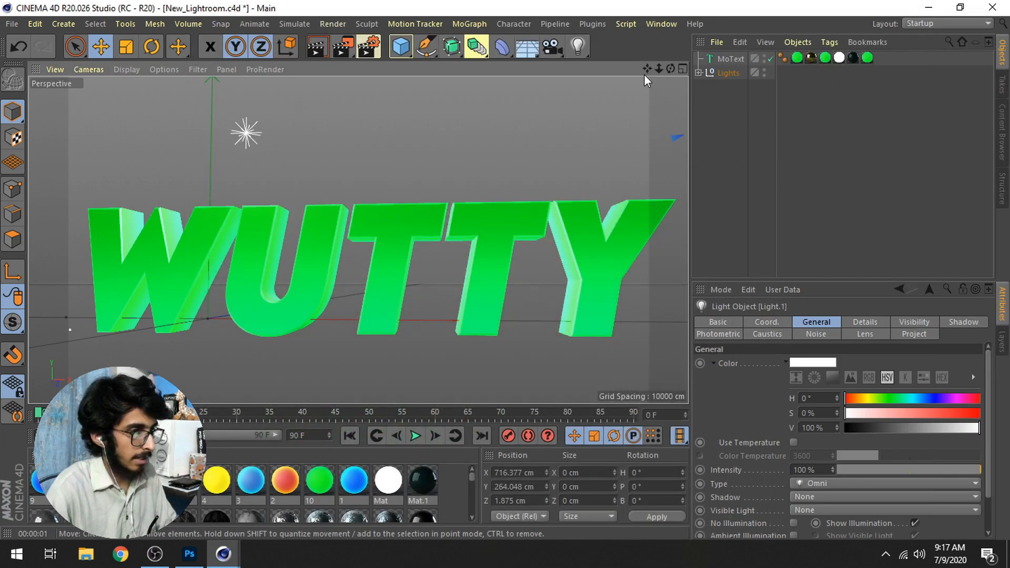
{"action": "left_click_drag", "start_coordinate": [659, 67], "coordinate": [653, 74]}
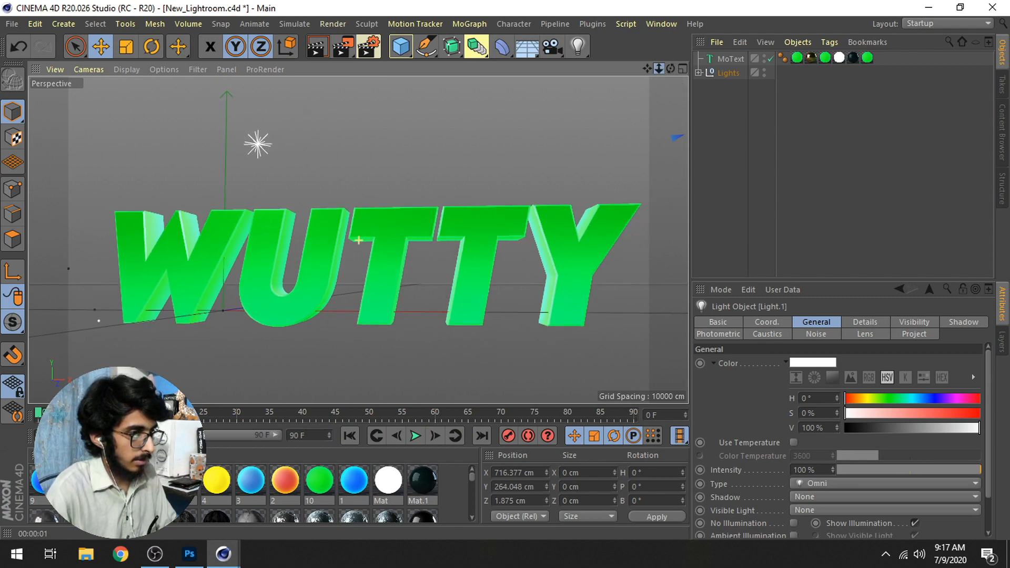
{"action": "left_click", "coordinate": [343, 48]}
{"action": "left_click", "coordinate": [457, 328]}
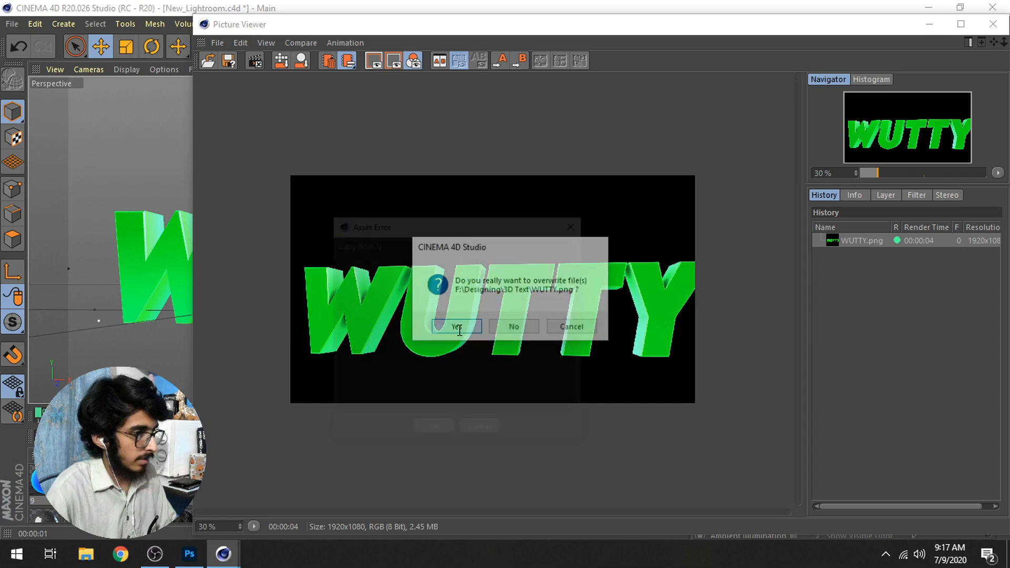
{"action": "left_click", "coordinate": [433, 431]}
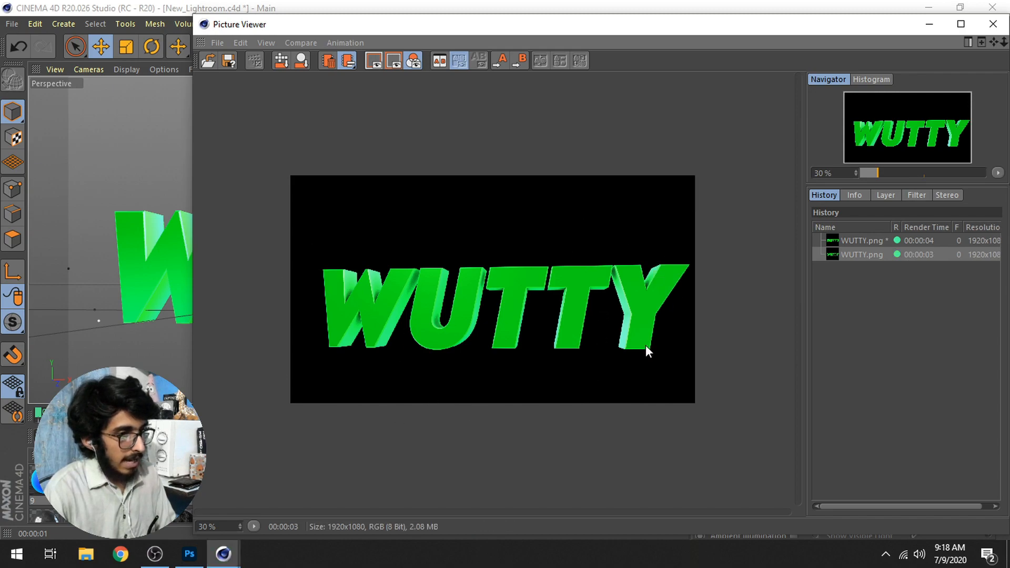
{"action": "left_click", "coordinate": [993, 23]}
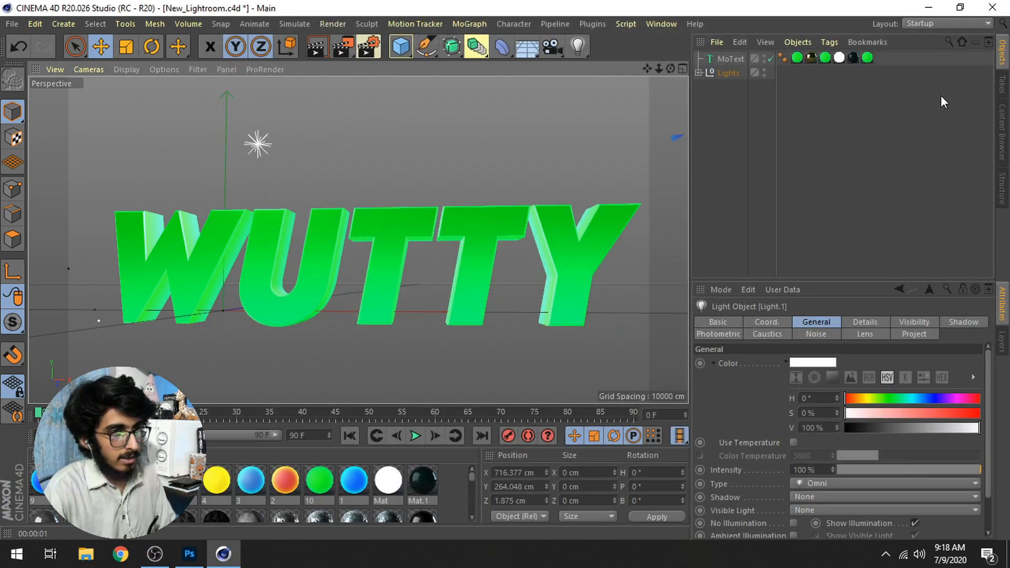
Quit Cinema 4D without saving New_Lightroom.c4d and switch to the YT Banner Guided PSD document in Photoshop.
{"action": "left_click", "coordinate": [991, 8]}
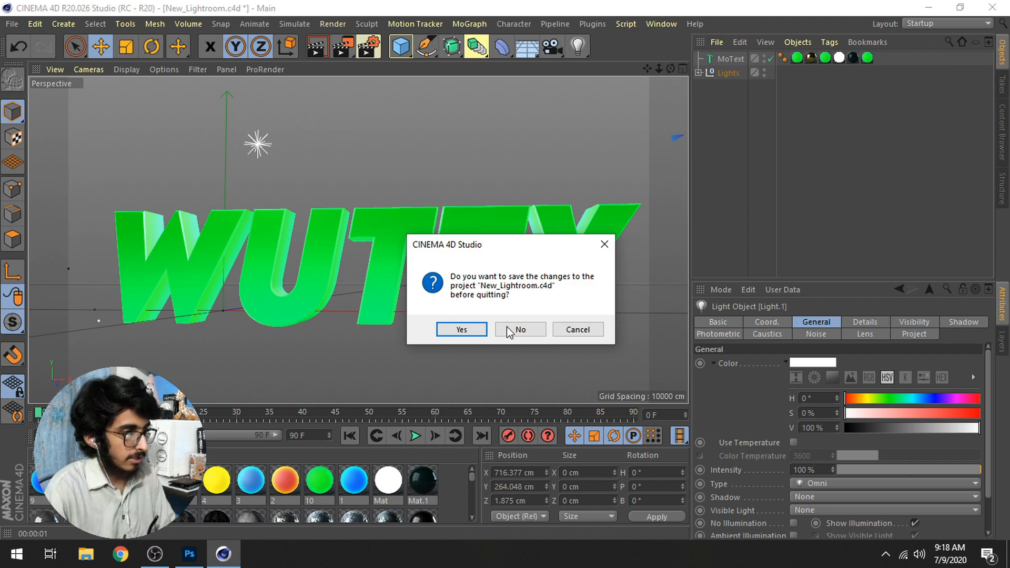
{"action": "left_click", "coordinate": [507, 332]}
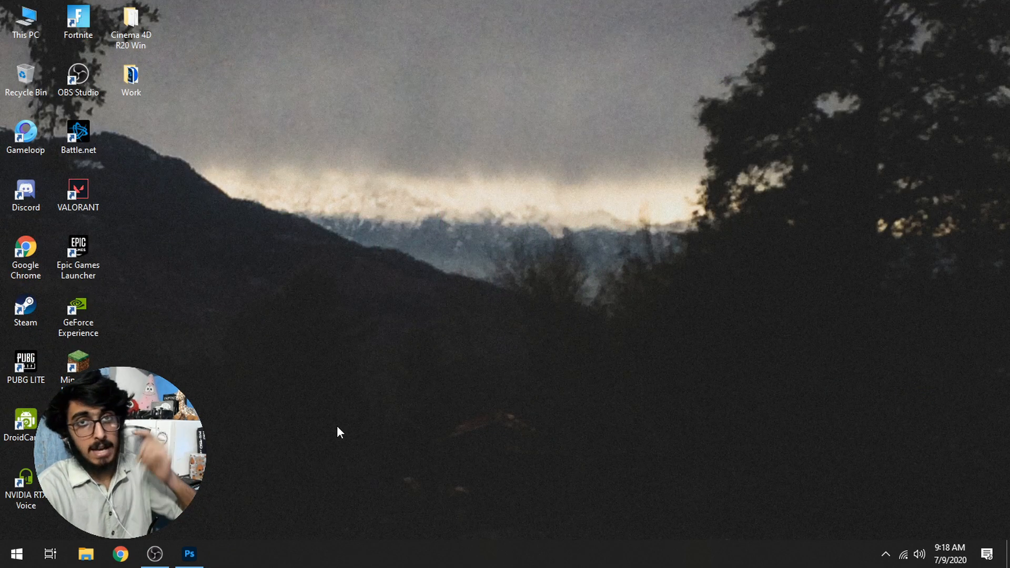
{"action": "left_click", "coordinate": [189, 554]}
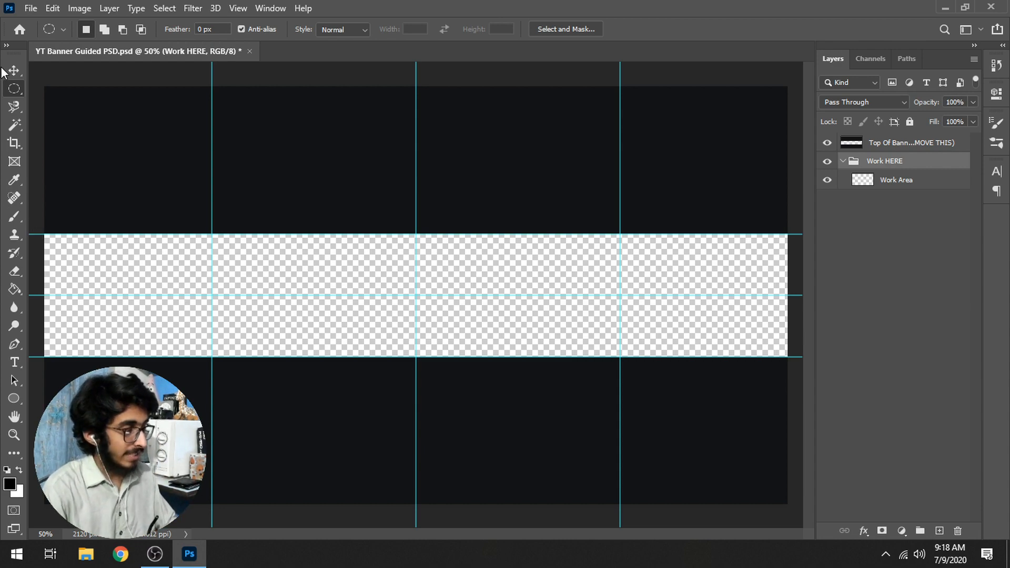
Place the WUTTY render from F:\Designing\3D Text into the banner as an embedded image.
{"action": "left_click", "coordinate": [32, 9]}
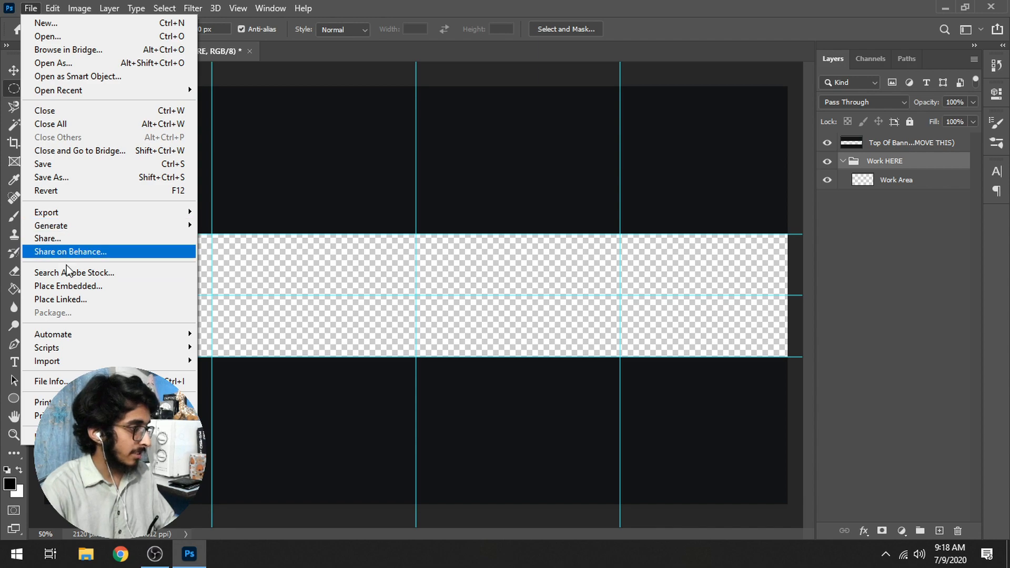
{"action": "left_click", "coordinate": [69, 285]}
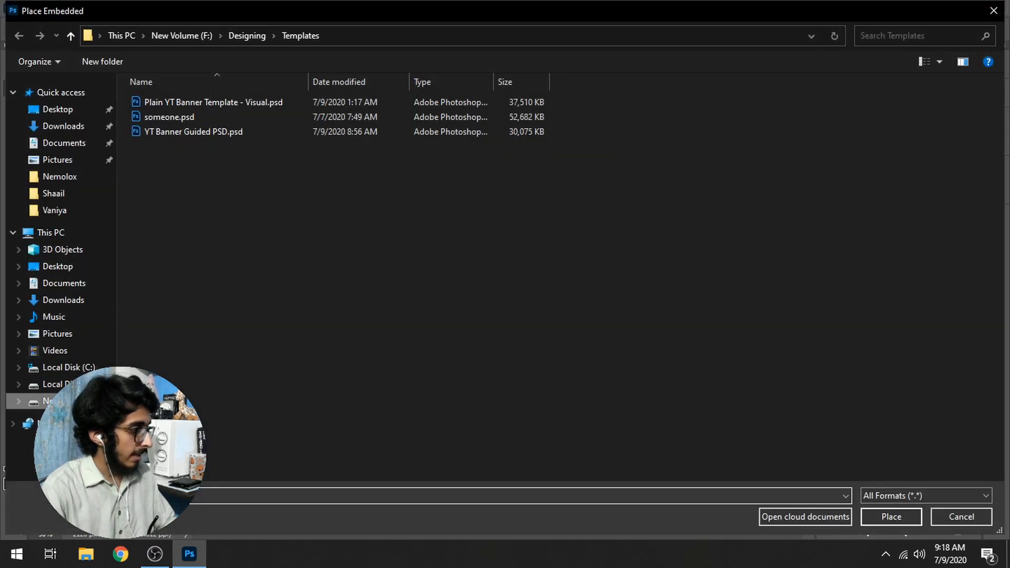
{"action": "left_click", "coordinate": [50, 401]}
{"action": "double_click", "coordinate": [163, 135]}
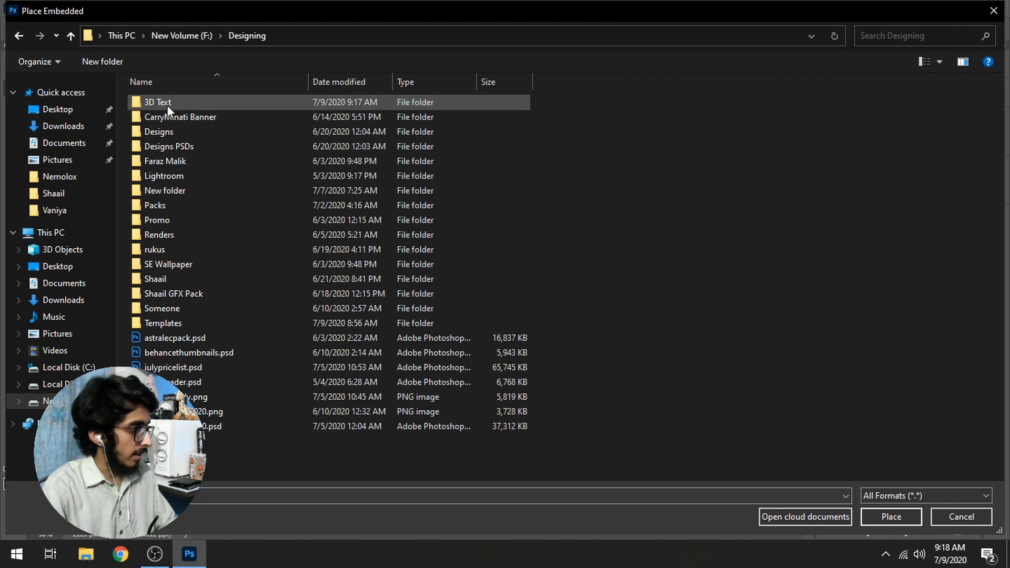
{"action": "double_click", "coordinate": [166, 105]}
{"action": "double_click", "coordinate": [291, 131]}
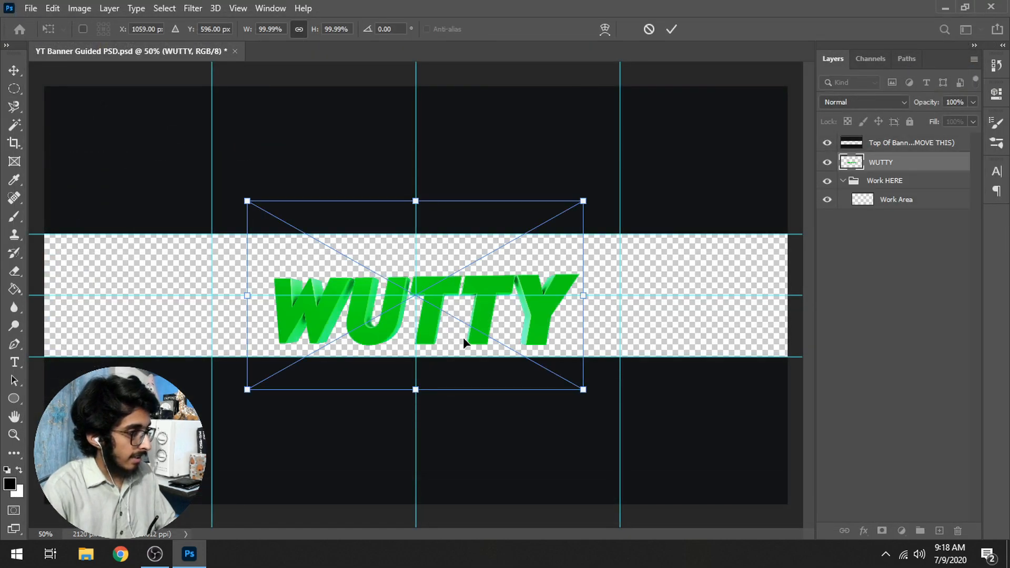
Scale the placed WUTTY render down slightly and position it right of centre within the visible banner strip.
{"action": "mouse_move", "coordinate": [544, 356]}
{"action": "left_mouse_down"}
{"action": "mouse_move", "coordinate": [545, 345]}
{"action": "mouse_move", "coordinate": [545, 357]}
{"action": "left_mouse_up"}
{"action": "left_click_drag", "start_coordinate": [533, 299], "coordinate": [561, 282]}
{"action": "left_click_drag", "start_coordinate": [612, 372], "coordinate": [607, 368]}
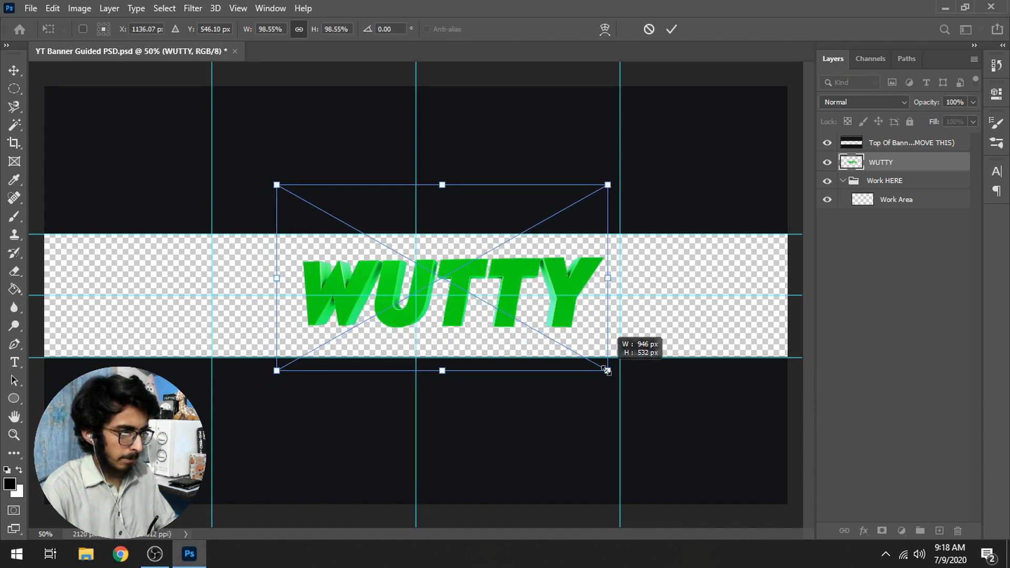
{"action": "mouse_move", "coordinate": [547, 345]}
{"action": "left_mouse_down"}
{"action": "mouse_move", "coordinate": [536, 347]}
{"action": "mouse_move", "coordinate": [544, 344]}
{"action": "left_mouse_up"}
{"action": "key", "text": "Return"}
{"action": "key", "text": "m"}
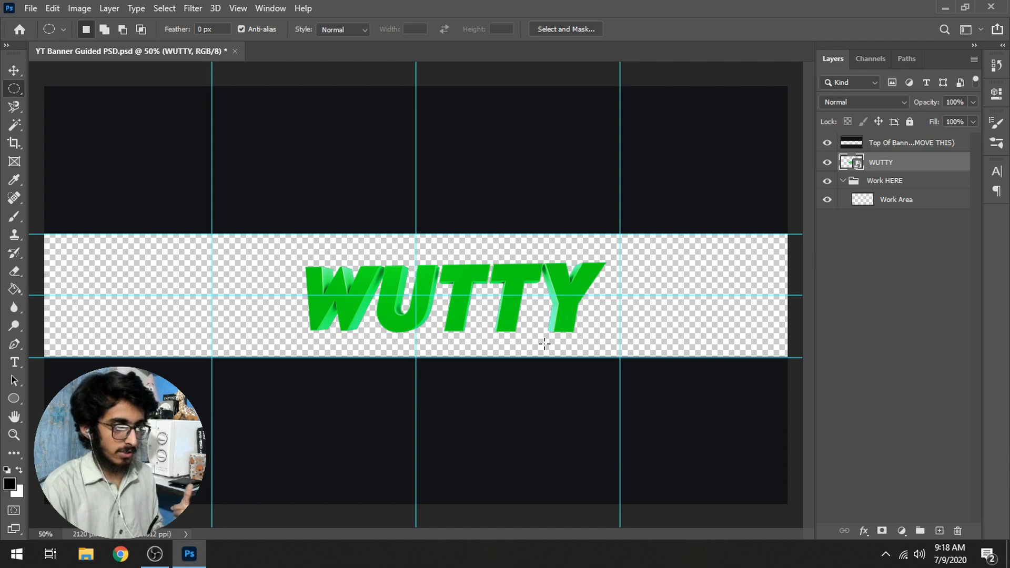
Move the WUTTY layer into the Work HERE group above Work Area and rasterize it.
{"action": "left_click_drag", "start_coordinate": [921, 190], "coordinate": [880, 199]}
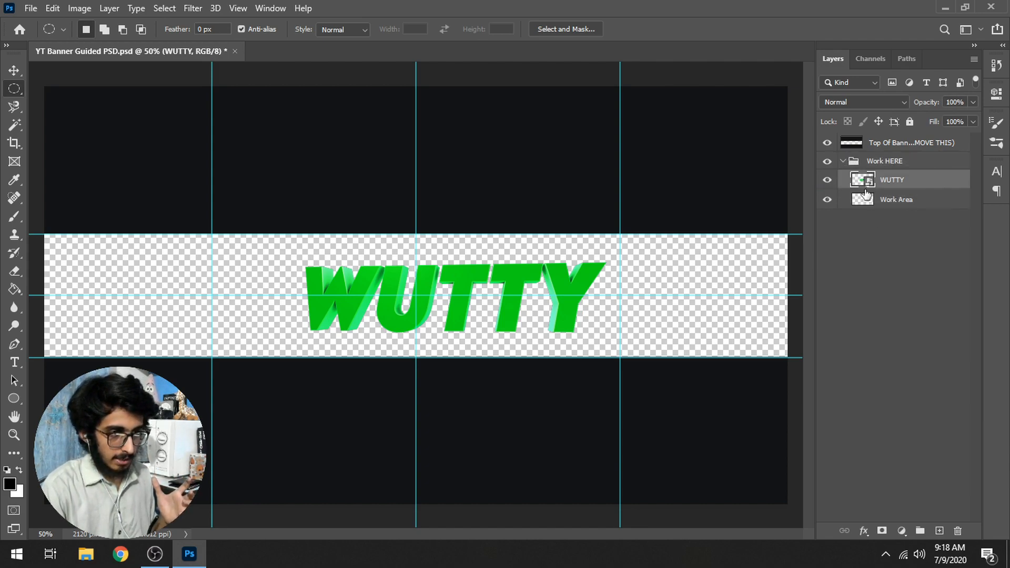
{"action": "right_click", "coordinate": [885, 181]}
{"action": "left_click", "coordinate": [767, 265]}
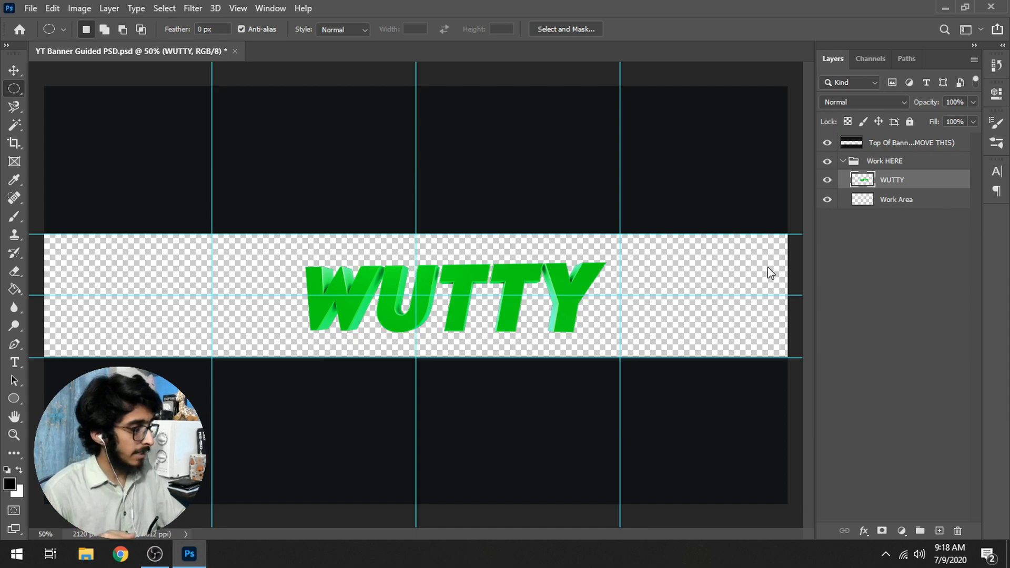
Open ELITE RENDER PACK.psd from the F:\Designing\Packs folder.
{"action": "key", "text": "ctrl+o"}
{"action": "left_click", "coordinate": [194, 35]}
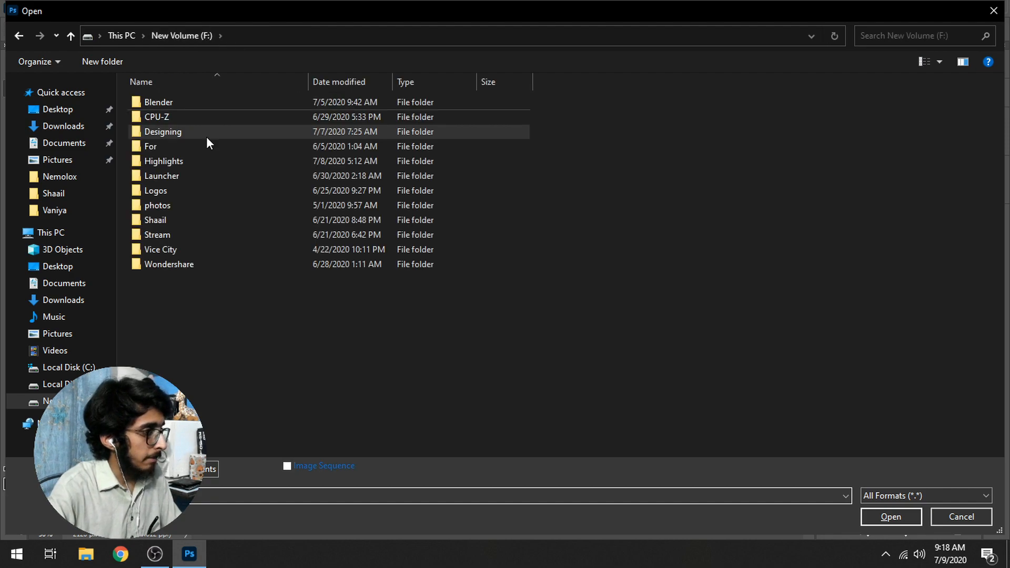
{"action": "double_click", "coordinate": [176, 131]}
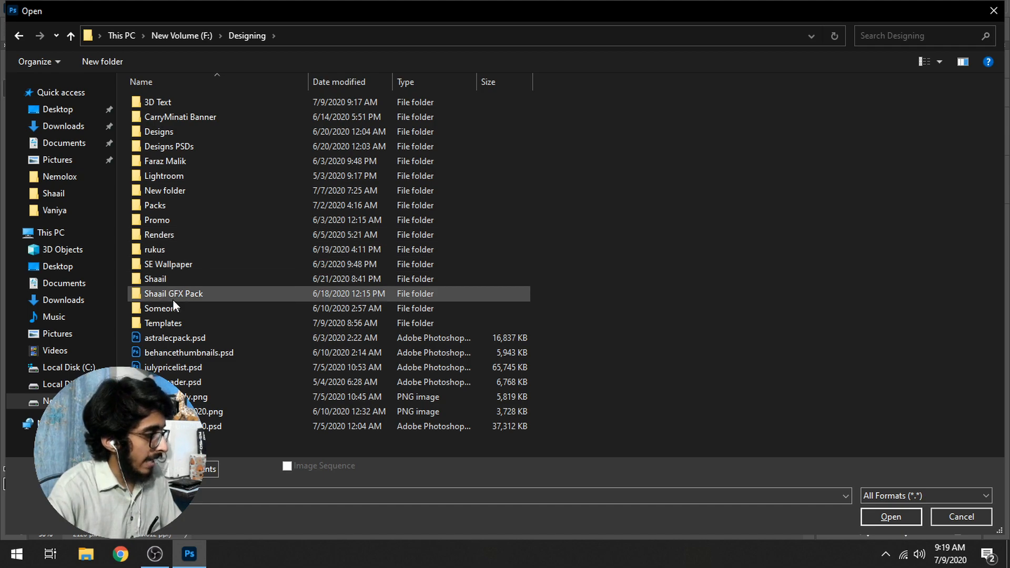
{"action": "double_click", "coordinate": [175, 207]}
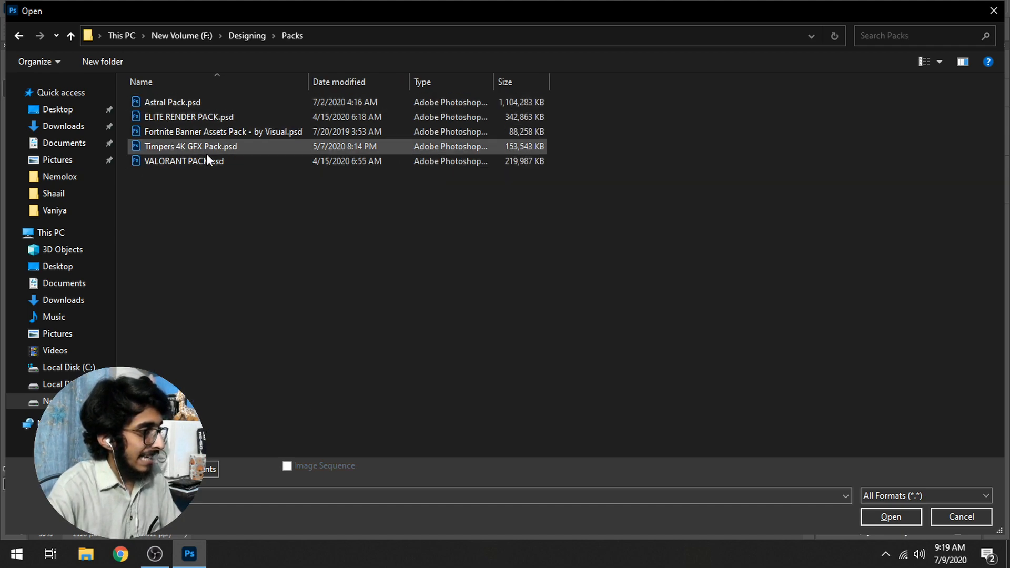
{"action": "double_click", "coordinate": [207, 116]}
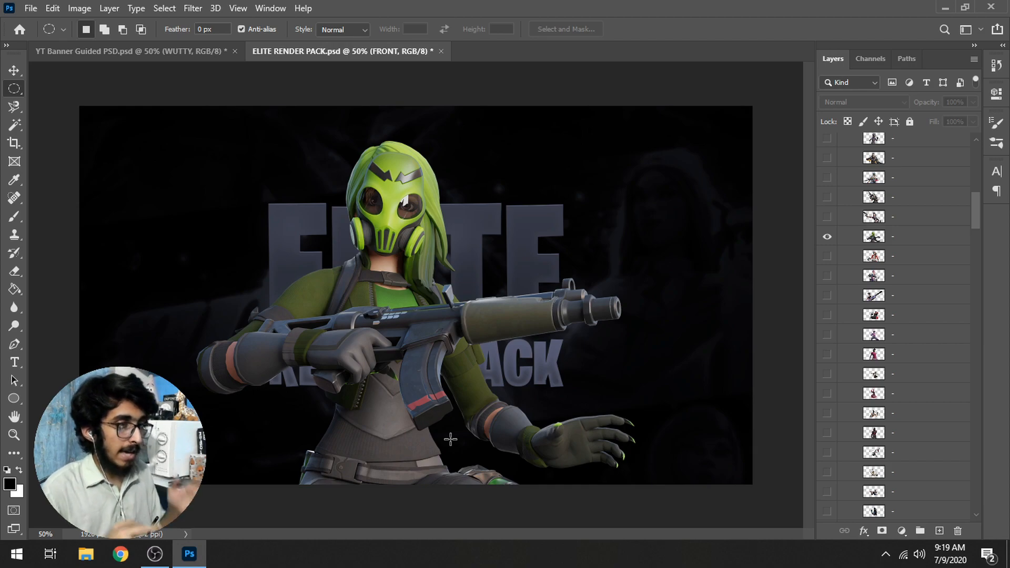
Copy the green-masked character layer from the render pack into the YT Banner Guided PSD document.
{"action": "left_click", "coordinate": [938, 236]}
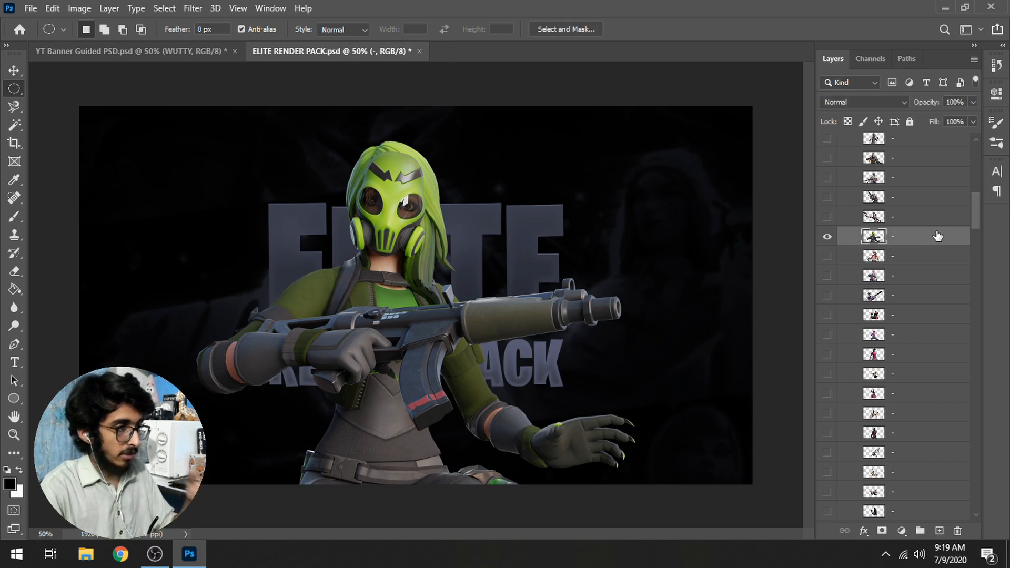
{"action": "mouse_move", "coordinate": [977, 210]}
{"action": "left_mouse_down"}
{"action": "mouse_move", "coordinate": [976, 157]}
{"action": "mouse_move", "coordinate": [981, 503]}
{"action": "mouse_move", "coordinate": [970, 182]}
{"action": "mouse_move", "coordinate": [971, 211]}
{"action": "left_mouse_up"}
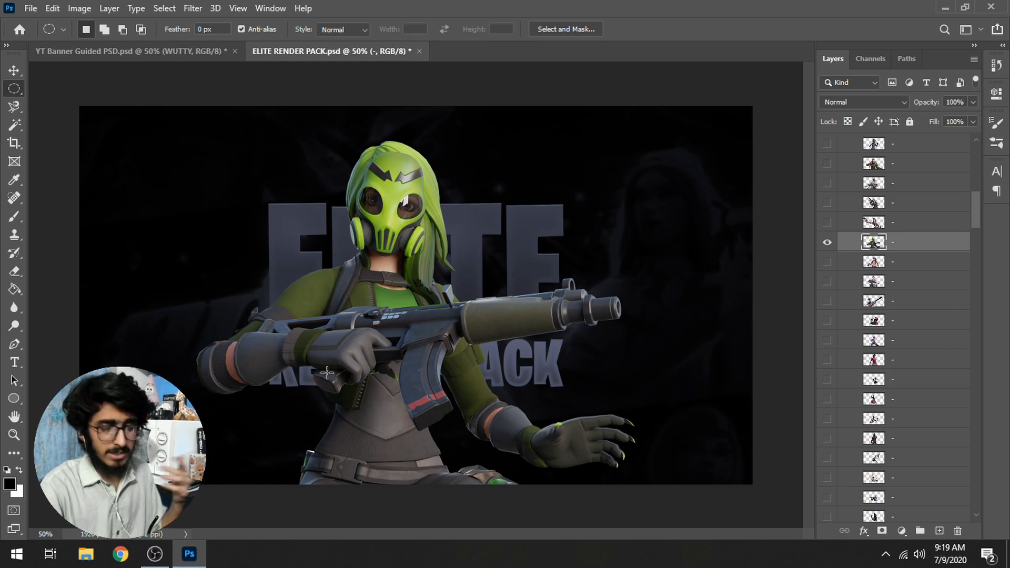
{"action": "key", "text": "v"}
{"action": "left_click_drag", "start_coordinate": [304, 391], "coordinate": [262, 179]}
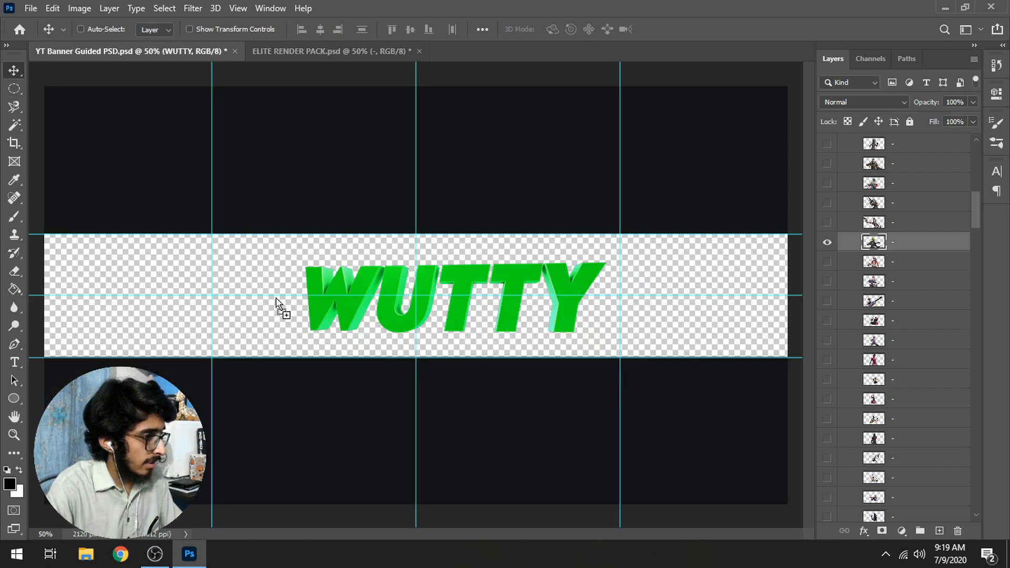
{"action": "left_click_drag", "start_coordinate": [433, 183], "coordinate": [432, 183]}
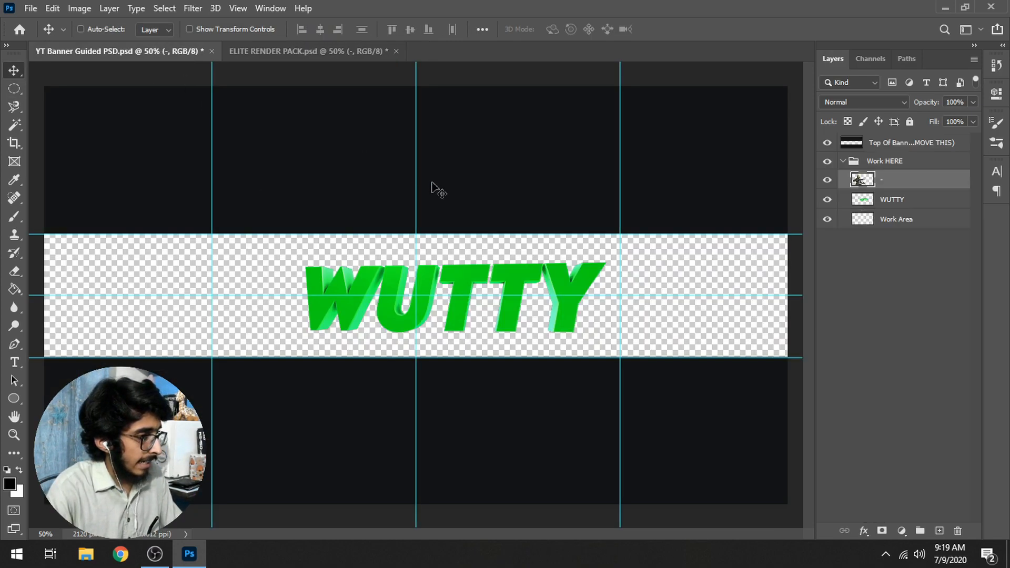
Scale the character to 41.71% and position it in the banner strip, overlapping the W of the WUTTY text.
{"action": "left_click_drag", "start_coordinate": [292, 342], "coordinate": [371, 371]}
{"action": "key", "text": "ctrl+t"}
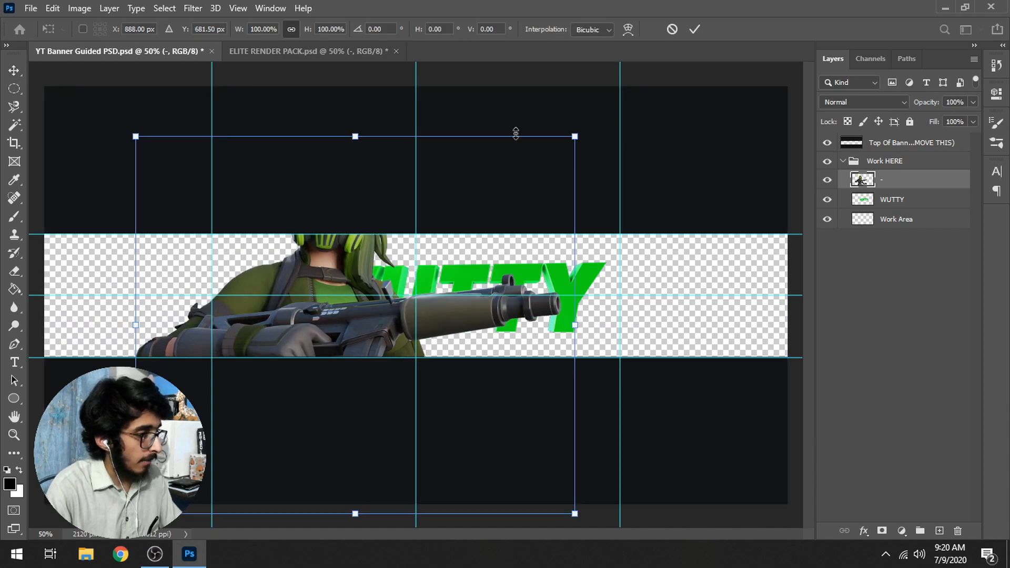
{"action": "left_click_drag", "start_coordinate": [574, 136], "coordinate": [355, 215]}
{"action": "left_click_drag", "start_coordinate": [299, 301], "coordinate": [334, 324]}
{"action": "left_click_drag", "start_coordinate": [202, 397], "coordinate": [209, 392]}
{"action": "left_click_drag", "start_coordinate": [275, 375], "coordinate": [280, 374]}
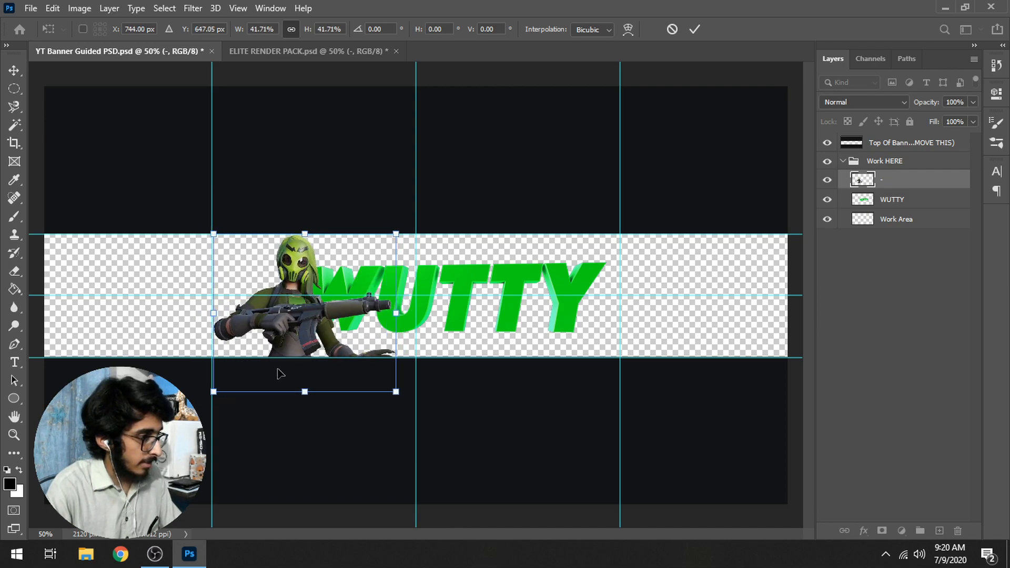
{"action": "key", "text": "Return"}
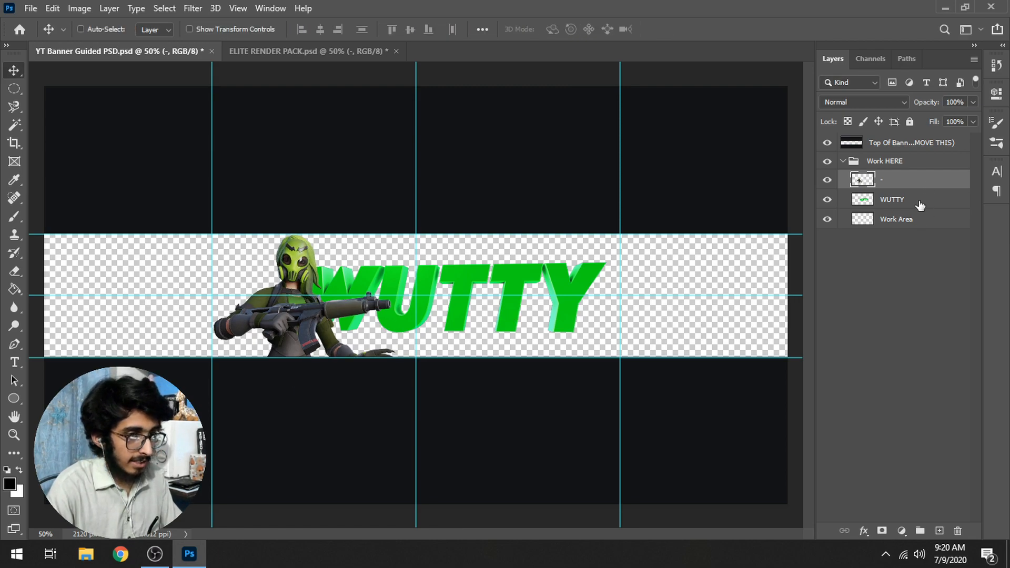
Shrink the WUTTY text slightly beside the character, and shift the text and character layers together a little to the right.
{"action": "left_click", "coordinate": [860, 204]}
{"action": "key", "text": "ctrl+t"}
{"action": "left_click_drag", "start_coordinate": [606, 262], "coordinate": [584, 266]}
{"action": "left_click_drag", "start_coordinate": [537, 295], "coordinate": [550, 290]}
{"action": "key", "text": "Return"}
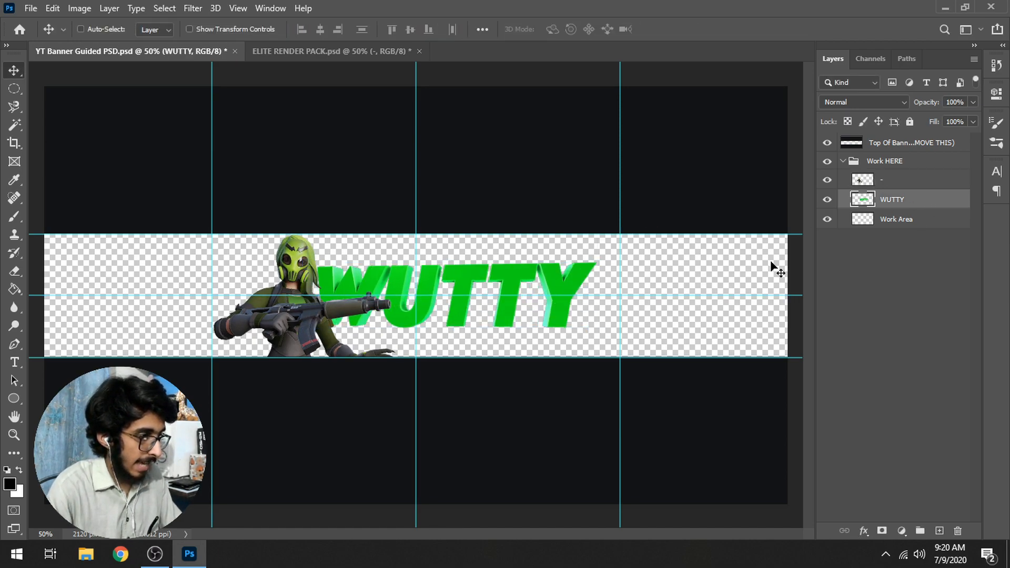
{"action": "left_click", "coordinate": [900, 185], "text": "ctrl"}
{"action": "mouse_move", "coordinate": [496, 341]}
{"action": "left_mouse_down"}
{"action": "mouse_move", "coordinate": [526, 342]}
{"action": "mouse_move", "coordinate": [508, 342]}
{"action": "left_mouse_up"}
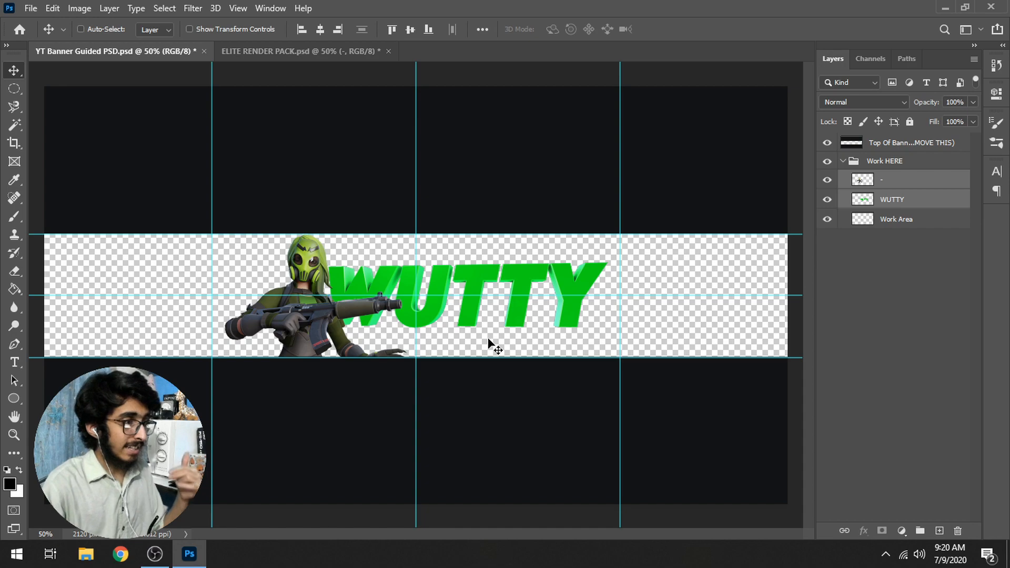
Add a new layer directly above Work Area and fill it with dark grey #1d1d1d using the Paint Bucket.
{"action": "left_click", "coordinate": [927, 221]}
{"action": "left_click", "coordinate": [934, 531]}
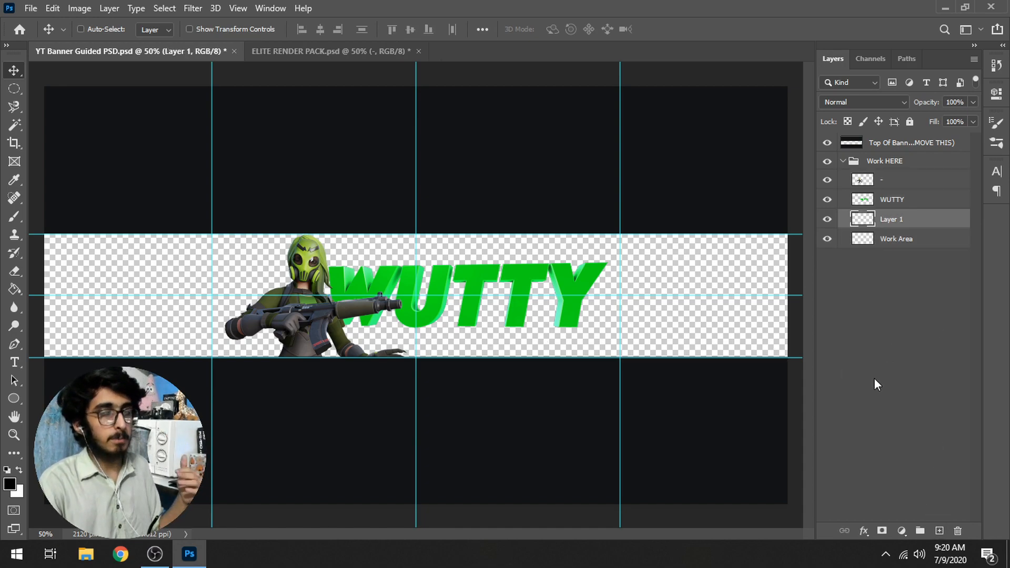
{"action": "left_click", "coordinate": [16, 290]}
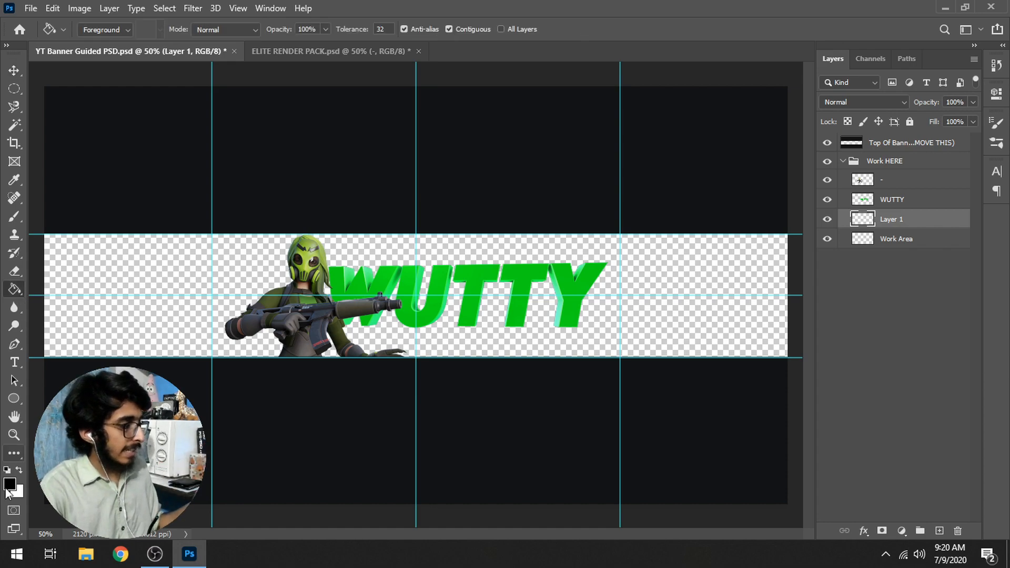
{"action": "left_click", "coordinate": [10, 485]}
{"action": "left_click", "coordinate": [624, 444]}
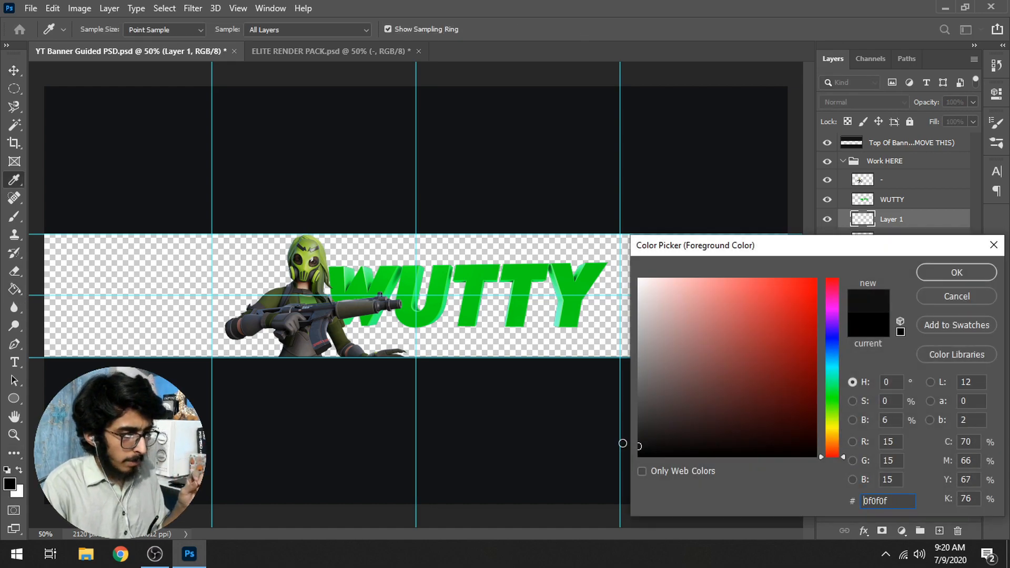
{"action": "left_click", "coordinate": [621, 437]}
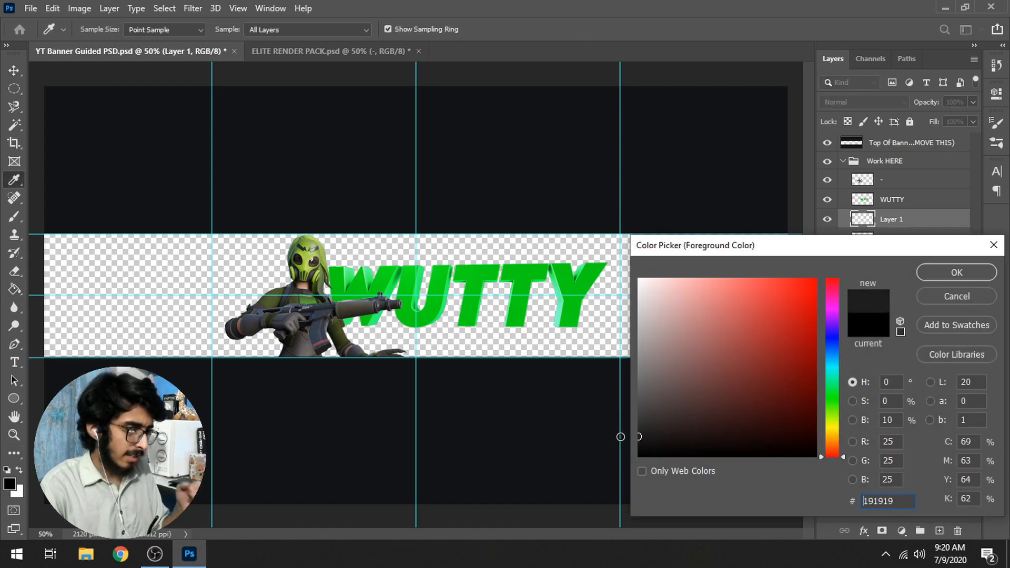
{"action": "left_click", "coordinate": [620, 438]}
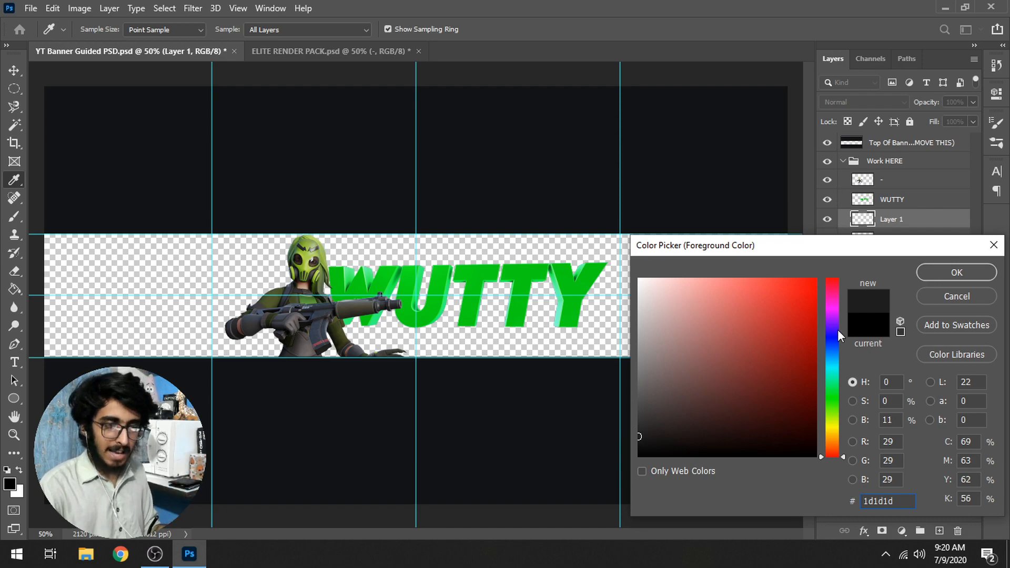
{"action": "left_click", "coordinate": [928, 273]}
{"action": "key", "text": "g"}
{"action": "left_click", "coordinate": [587, 328]}
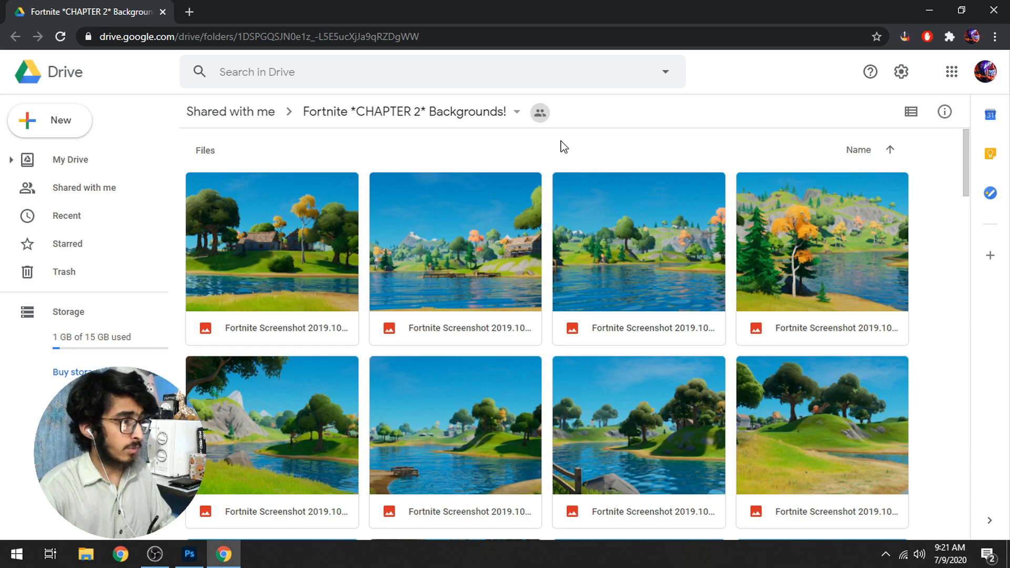
Browse the Fortnite *CHAPTER 2* Backgrounds! folder in Google Drive for a suitable forest background image.
{"action": "scroll", "coordinate": [573, 231], "scroll_direction": "down", "scroll_amount": 6}
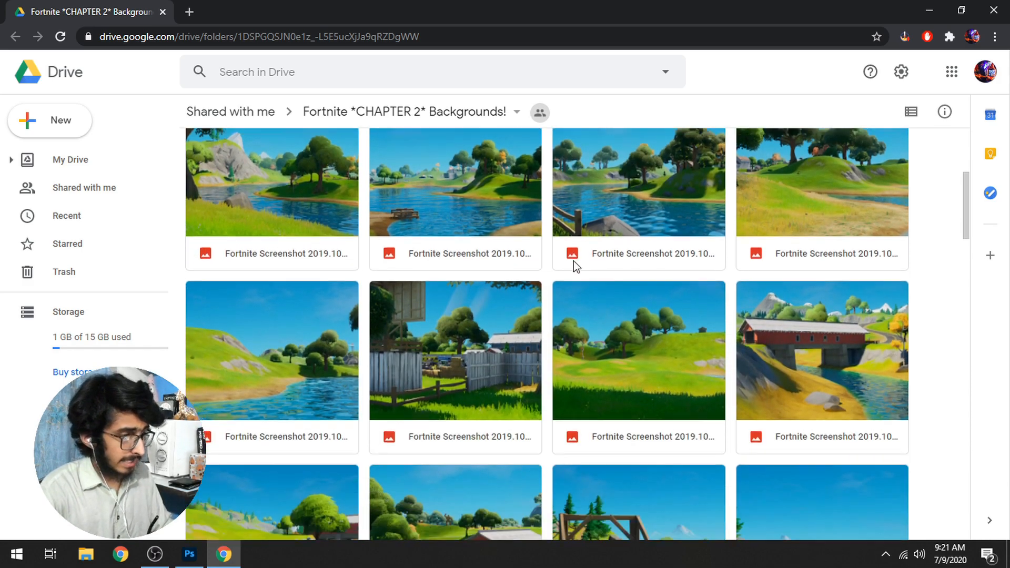
{"action": "scroll", "coordinate": [574, 261], "scroll_direction": "down", "scroll_amount": 7}
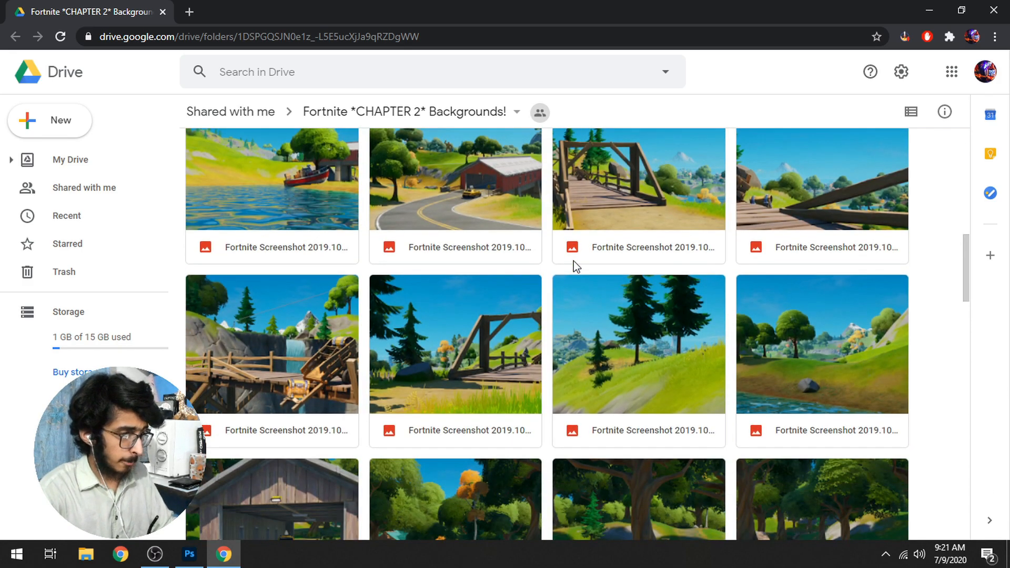
{"action": "scroll", "coordinate": [573, 261], "scroll_direction": "down", "scroll_amount": 5}
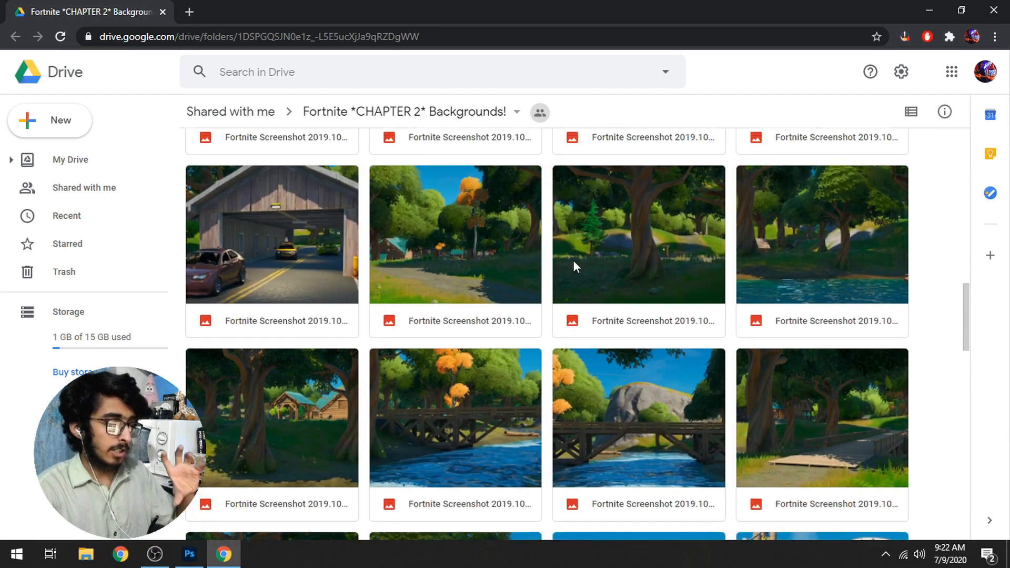
{"action": "scroll", "coordinate": [574, 261], "scroll_direction": "down", "scroll_amount": 6}
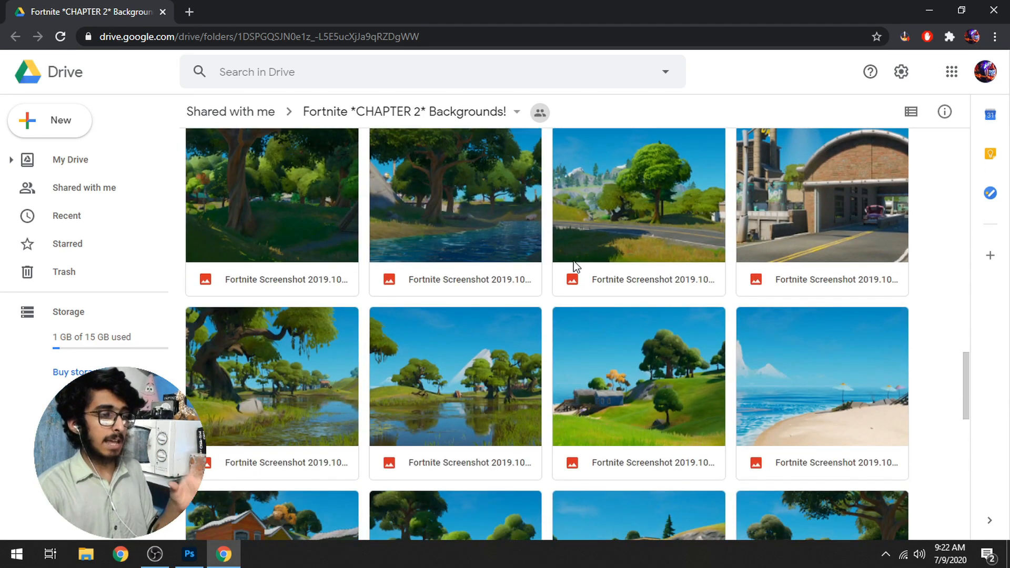
{"action": "scroll", "coordinate": [574, 261], "scroll_direction": "up", "scroll_amount": 2}
{"action": "scroll", "coordinate": [574, 261], "scroll_direction": "down", "scroll_amount": 5}
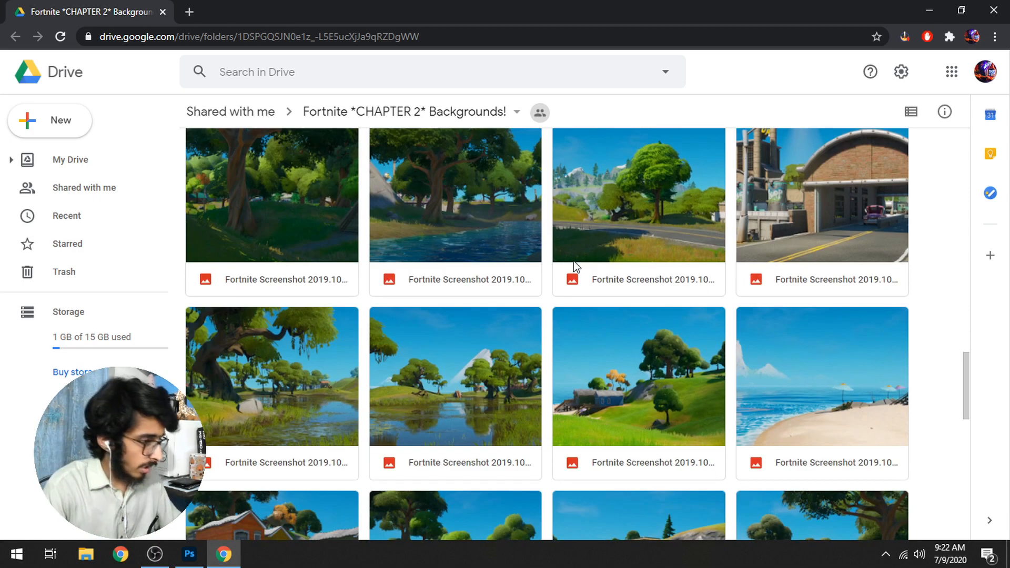
{"action": "scroll", "coordinate": [573, 261], "scroll_direction": "down", "scroll_amount": 4}
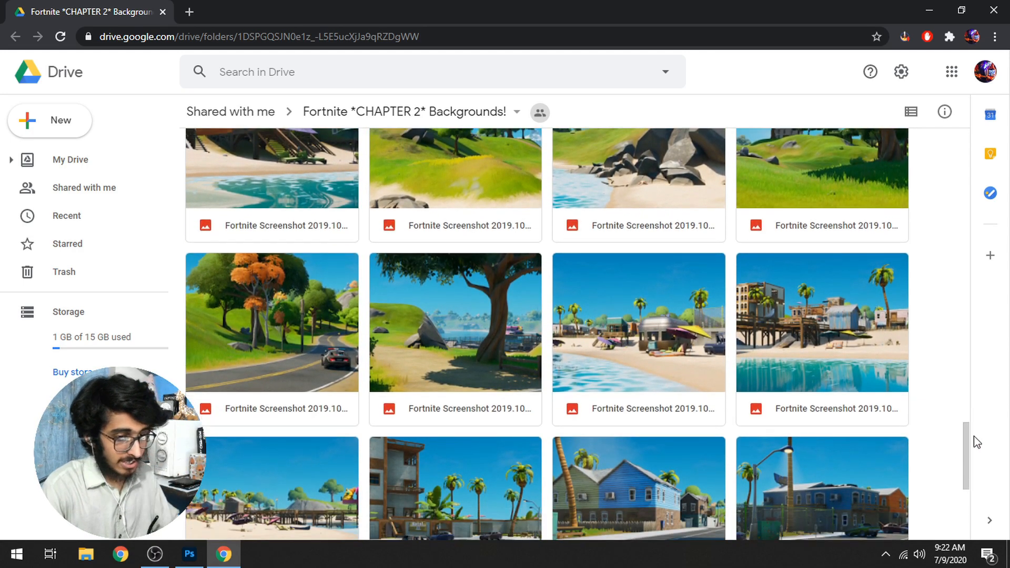
{"action": "scroll", "coordinate": [971, 442], "scroll_direction": "down", "scroll_amount": 5}
{"action": "scroll", "coordinate": [968, 446], "scroll_direction": "up", "scroll_amount": 6}
{"action": "scroll", "coordinate": [963, 421], "scroll_direction": "down", "scroll_amount": 6}
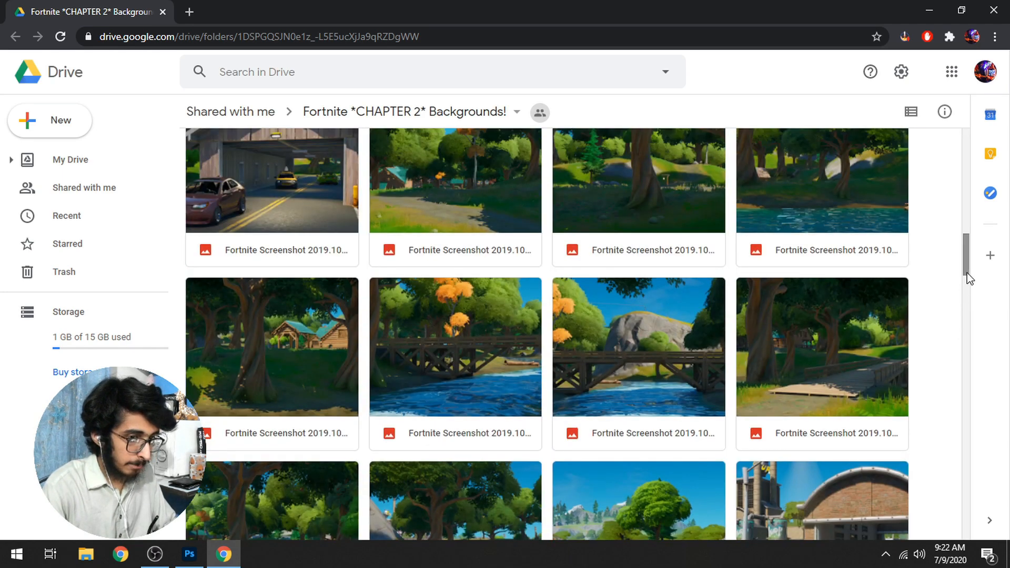
{"action": "left_click_drag", "start_coordinate": [967, 272], "coordinate": [966, 248]}
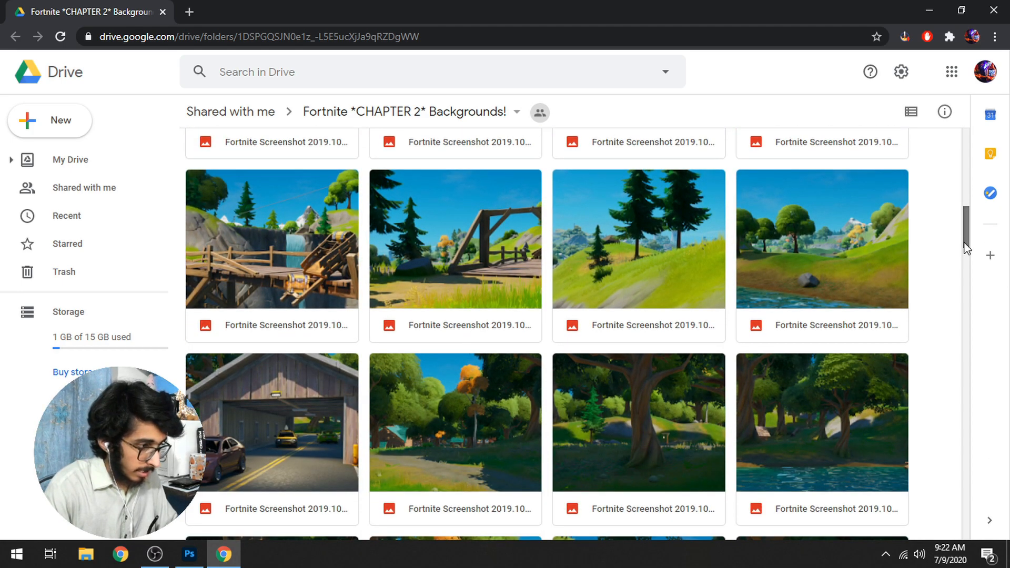
Download the forest path screenshot with the orange tree and small hut from the Drive folder.
{"action": "right_click", "coordinate": [379, 449]}
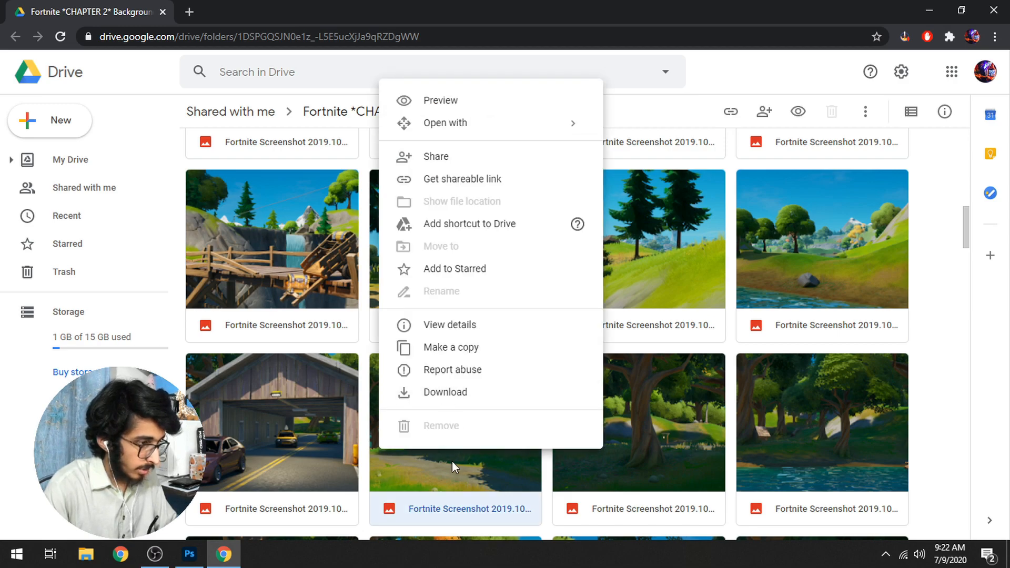
{"action": "right_click", "coordinate": [452, 459]}
{"action": "left_click", "coordinate": [441, 419]}
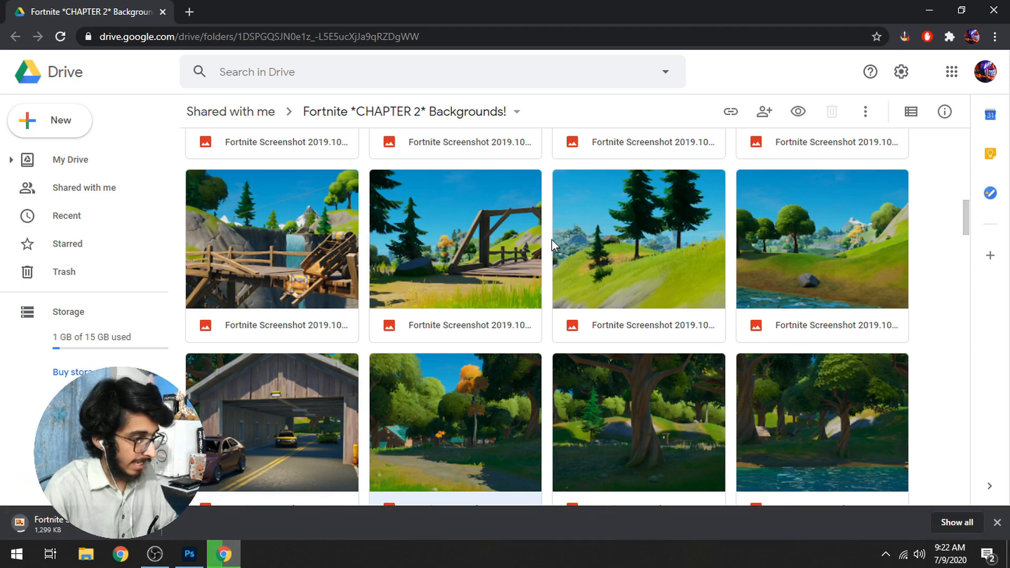
Place the downloaded forest screenshot above Layer 1, scale it to about 72.59%, and centre it horizontally across the banner.
{"action": "left_click", "coordinate": [930, 12]}
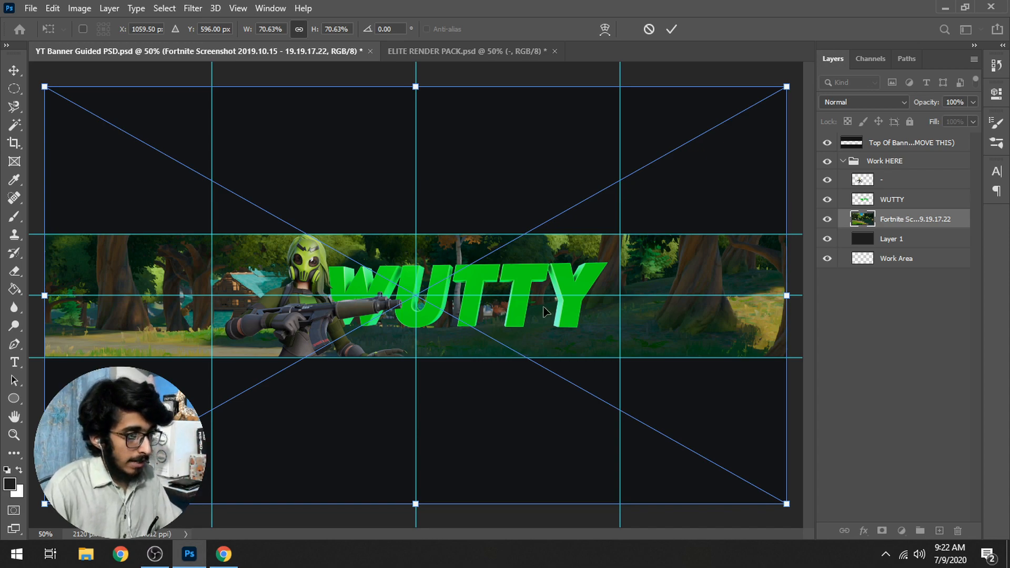
{"action": "key", "text": "Return"}
{"action": "key", "text": "ctrl+t"}
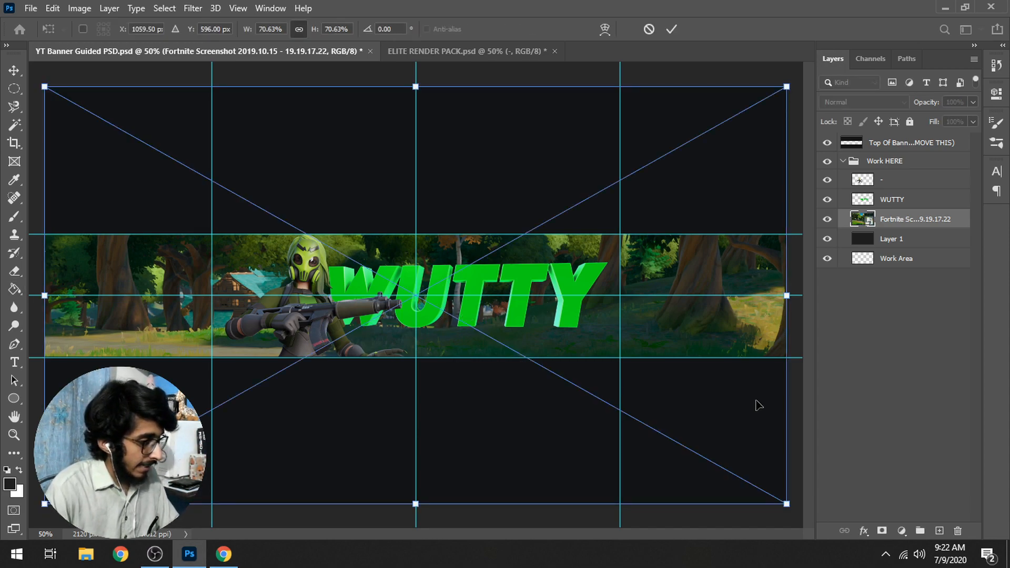
{"action": "left_click_drag", "start_coordinate": [787, 505], "coordinate": [808, 516]}
{"action": "left_click_drag", "start_coordinate": [688, 469], "coordinate": [677, 469]}
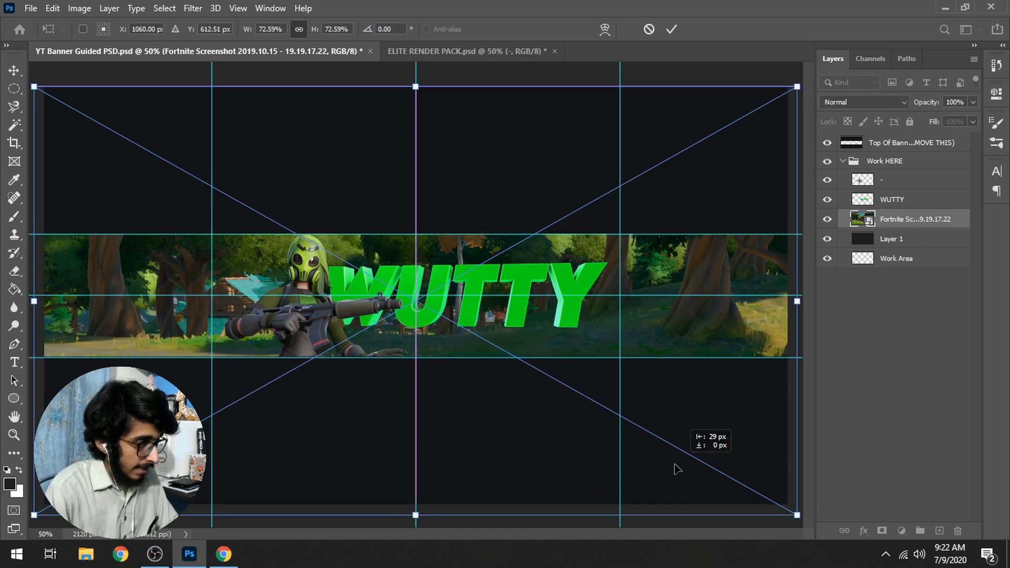
{"action": "key", "text": "Return"}
{"action": "key", "text": "g"}
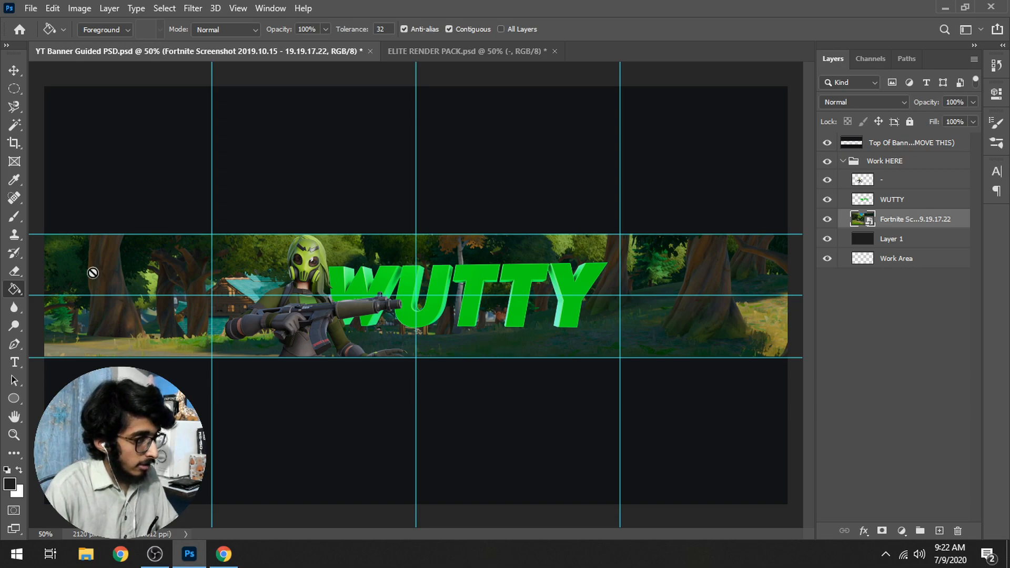
Rasterize the forest screenshot layer and rename it Fortnite Background.
{"action": "right_click", "coordinate": [926, 220]}
{"action": "left_click", "coordinate": [820, 260]}
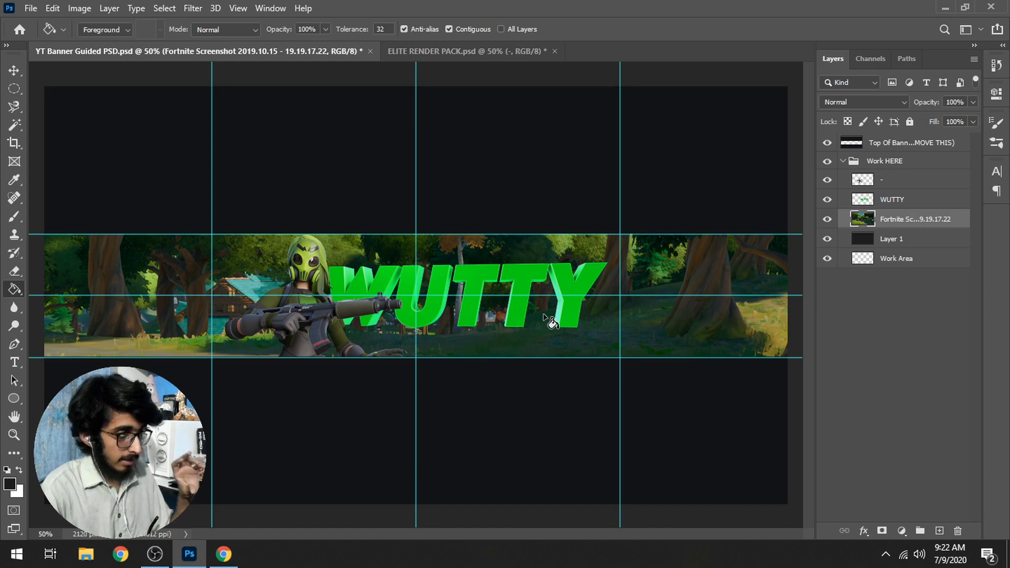
{"action": "double_click", "coordinate": [898, 220]}
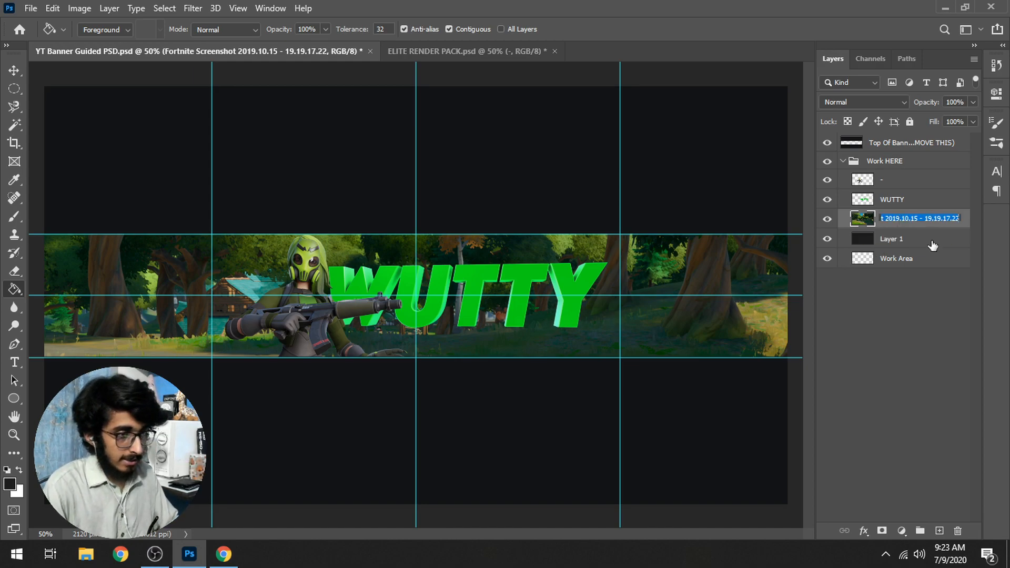
{"action": "type", "text": "Fortnit"}
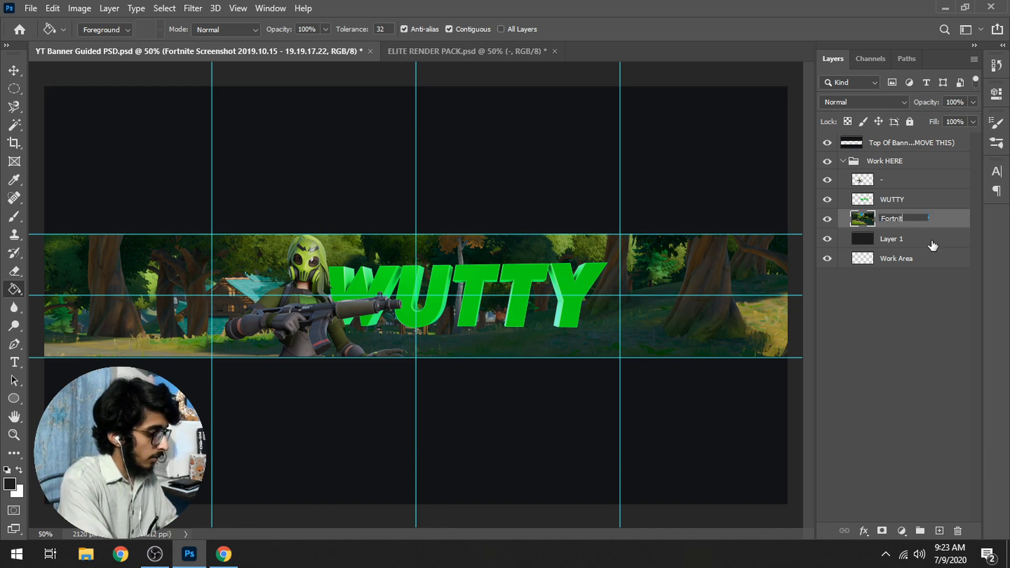
{"action": "type", "text": "e Background"}
{"action": "key", "text": "Return"}
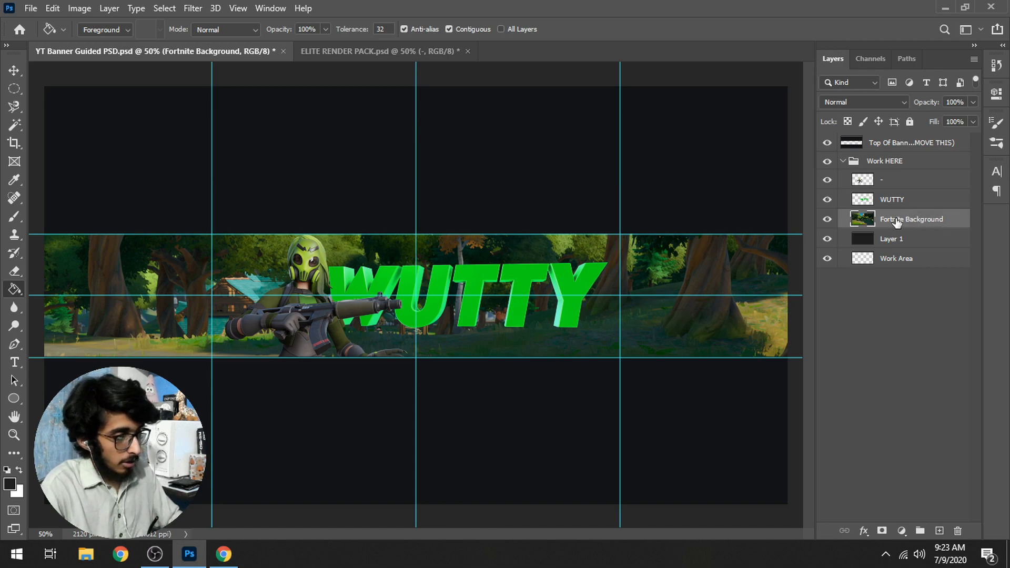
Fully desaturate the Fortnite Background layer to greyscale with a Hue/Saturation adjustment.
{"action": "key", "text": "ctrl+u"}
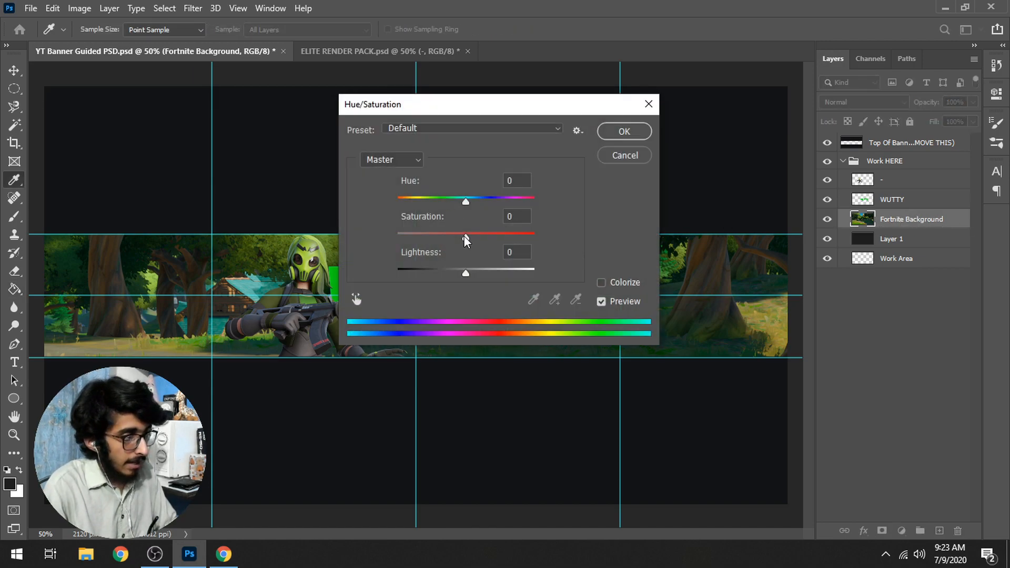
{"action": "left_click_drag", "start_coordinate": [466, 240], "coordinate": [396, 239]}
{"action": "left_click_drag", "start_coordinate": [546, 110], "coordinate": [837, 133]}
{"action": "left_click", "coordinate": [917, 156]}
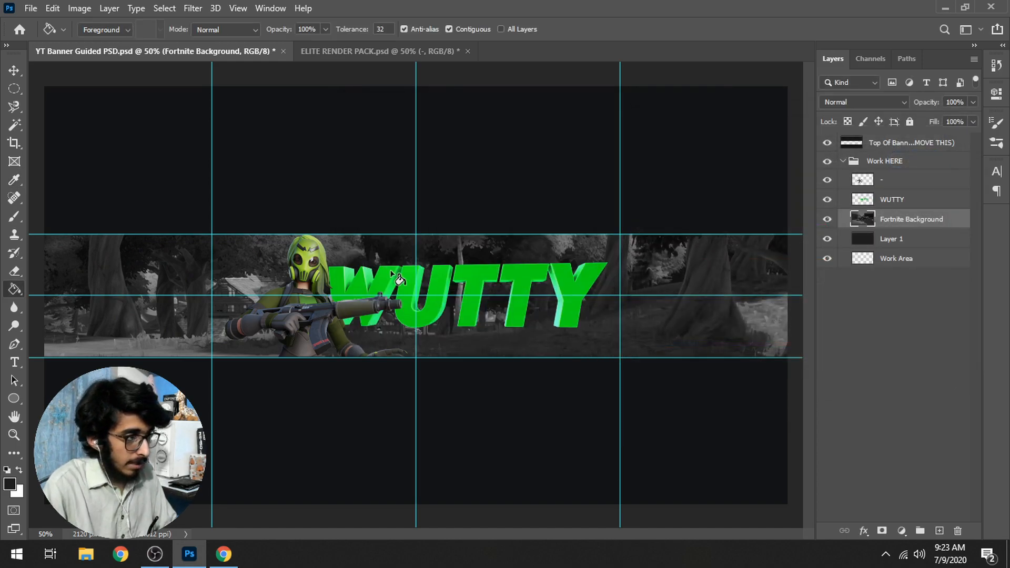
Set the Fortnite Background layer's fill to 55% so the dark grey layer beneath darkens it.
{"action": "left_click", "coordinate": [972, 123]}
{"action": "left_click_drag", "start_coordinate": [930, 139], "coordinate": [923, 139]}
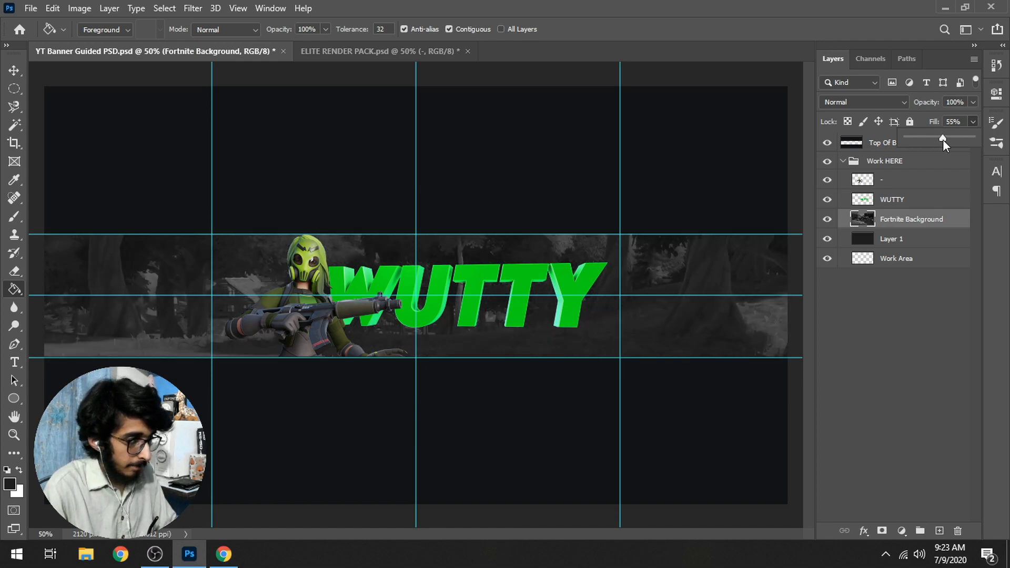
{"action": "key", "text": "Return"}
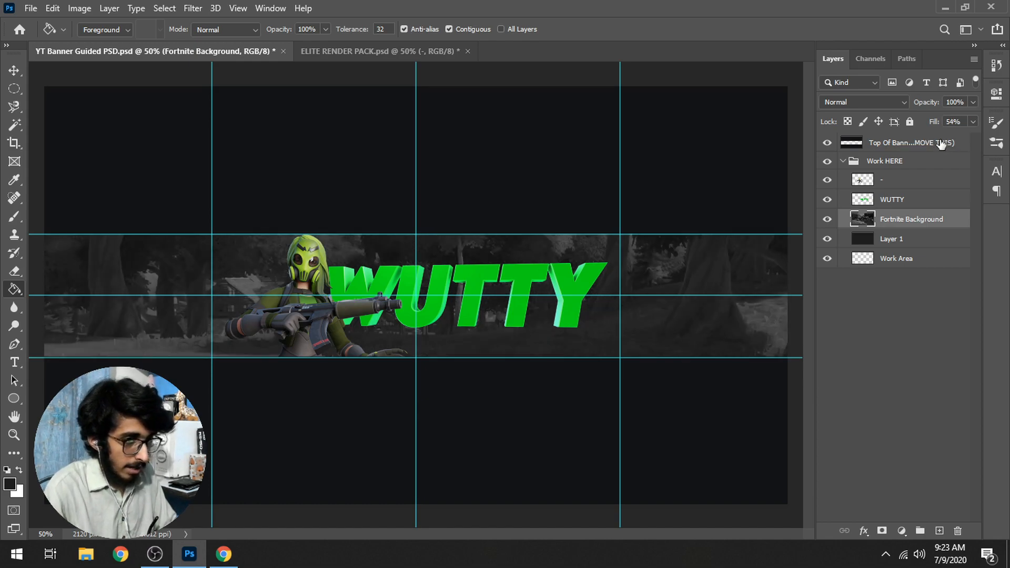
{"action": "left_click", "coordinate": [957, 122]}
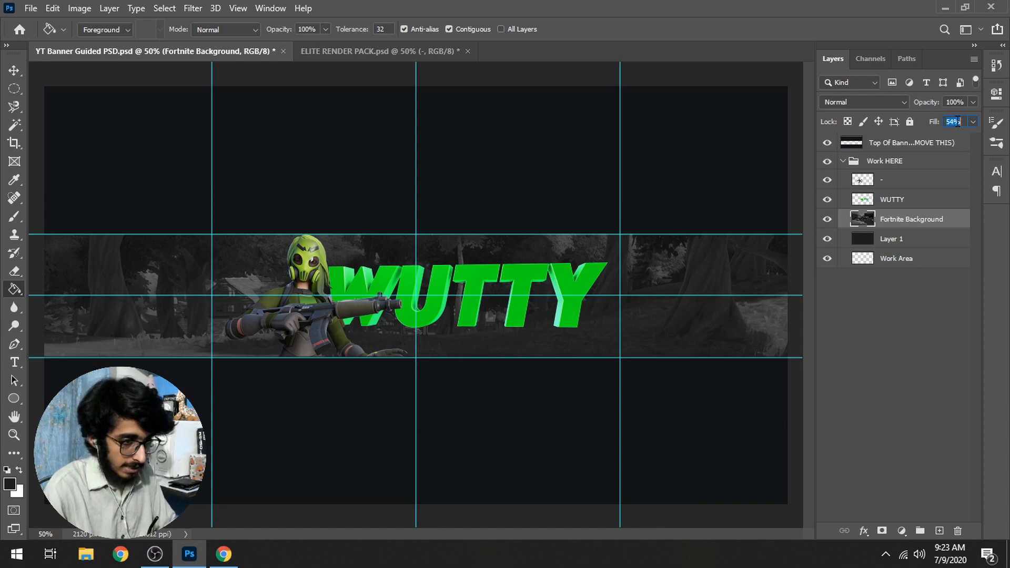
{"action": "type", "text": "55"}
{"action": "key", "text": "Return"}
{"action": "left_click", "coordinate": [828, 367]}
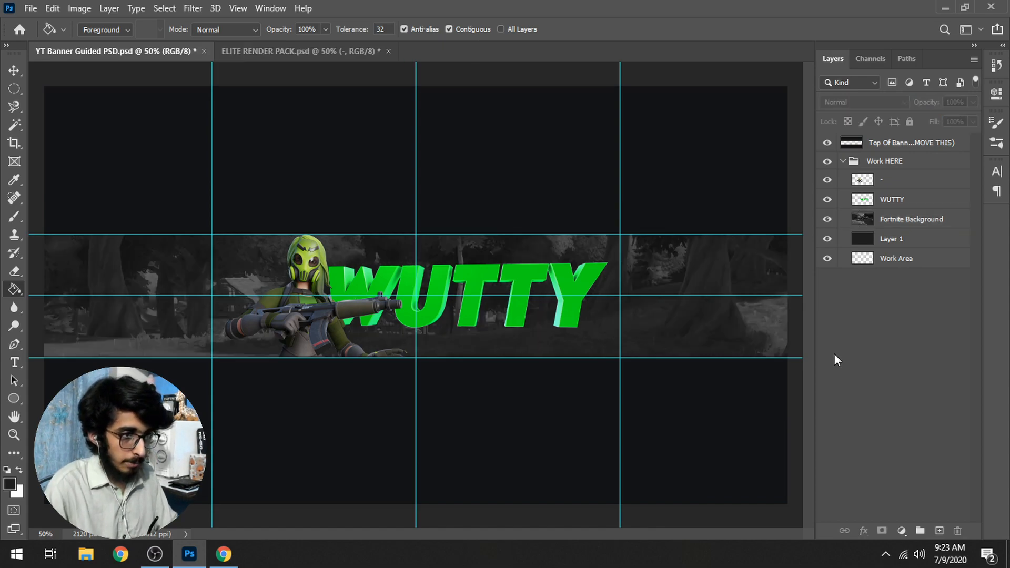
Hide and show Layer 1 to compare the faded forest background with and without the dark grey fill.
{"action": "left_click", "coordinate": [911, 220]}
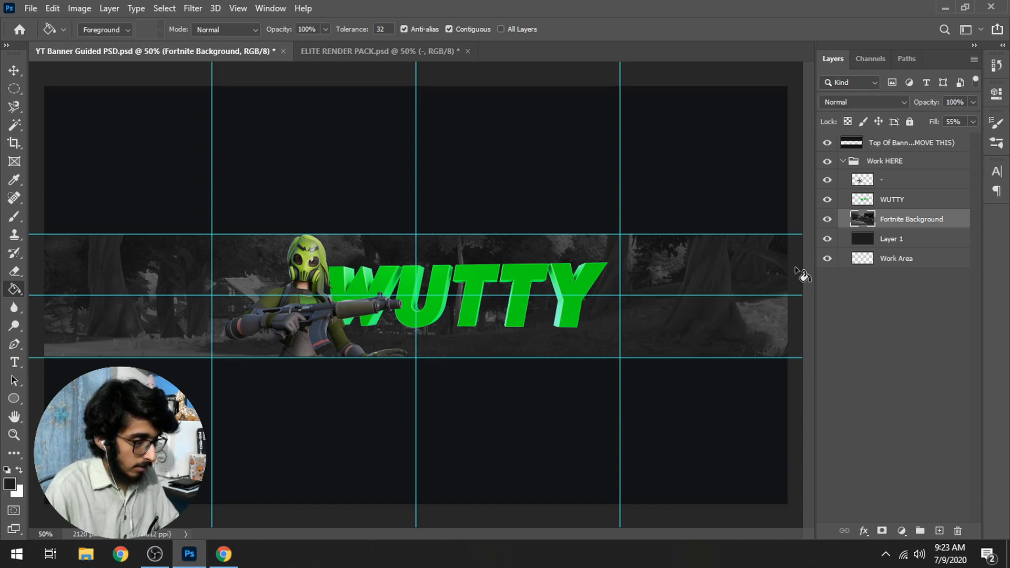
{"action": "left_click", "coordinate": [828, 240]}
{"action": "left_click", "coordinate": [828, 239]}
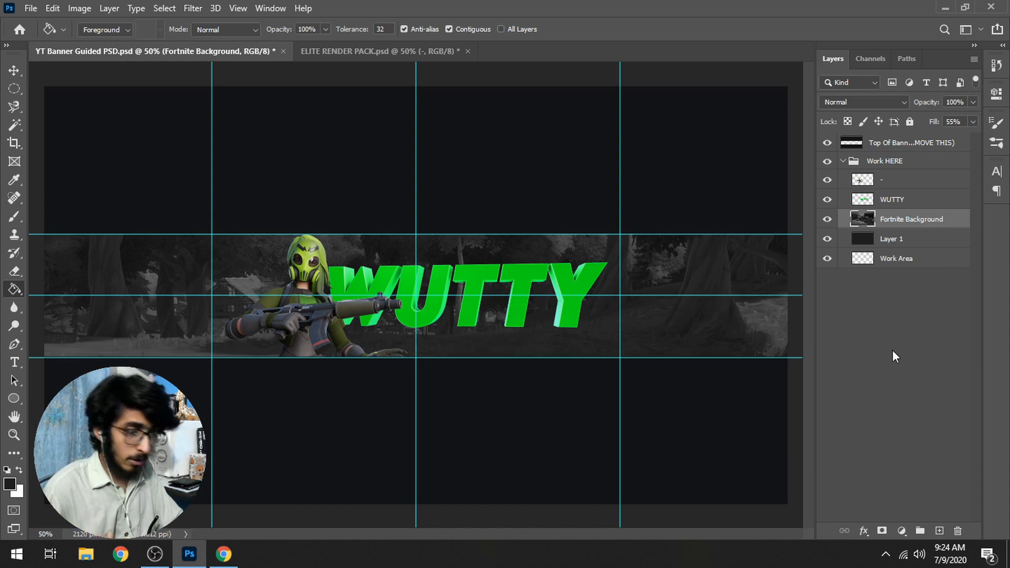
Open Astral Pack.psd from the Designing > Packs folder on the F: drive.
{"action": "key", "text": "ctrl+o"}
{"action": "left_click", "coordinate": [50, 401]}
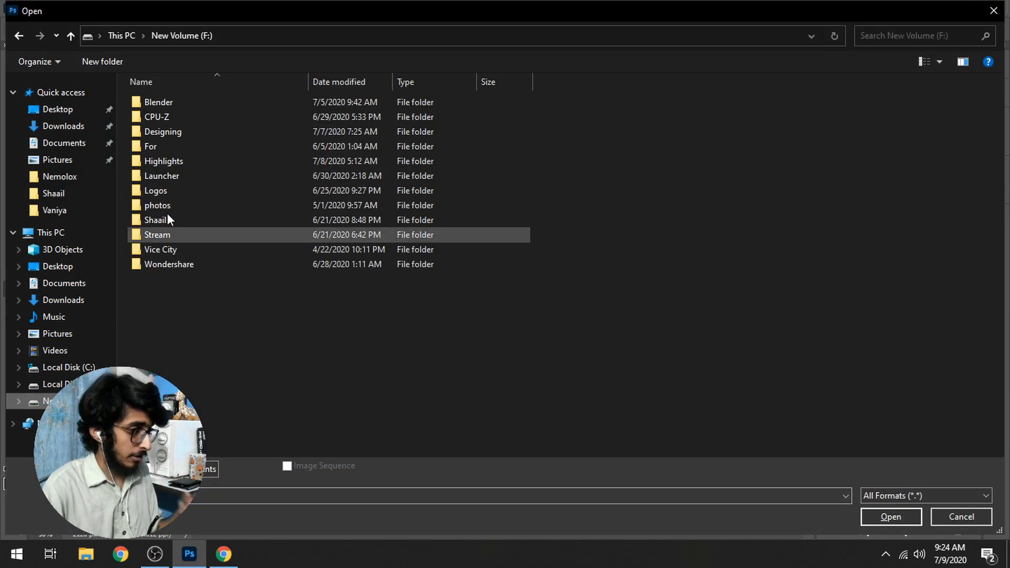
{"action": "double_click", "coordinate": [185, 129]}
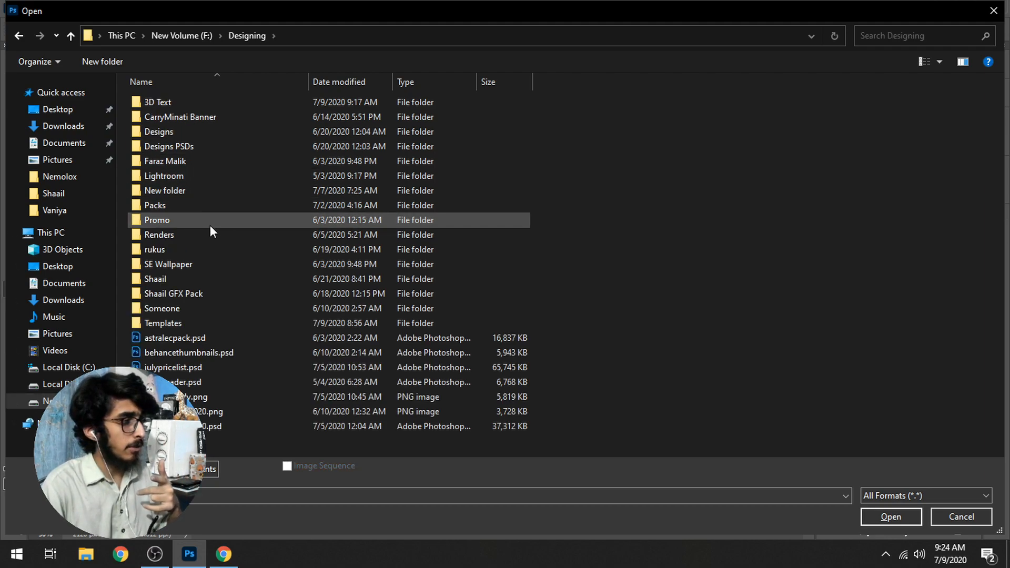
{"action": "double_click", "coordinate": [175, 206]}
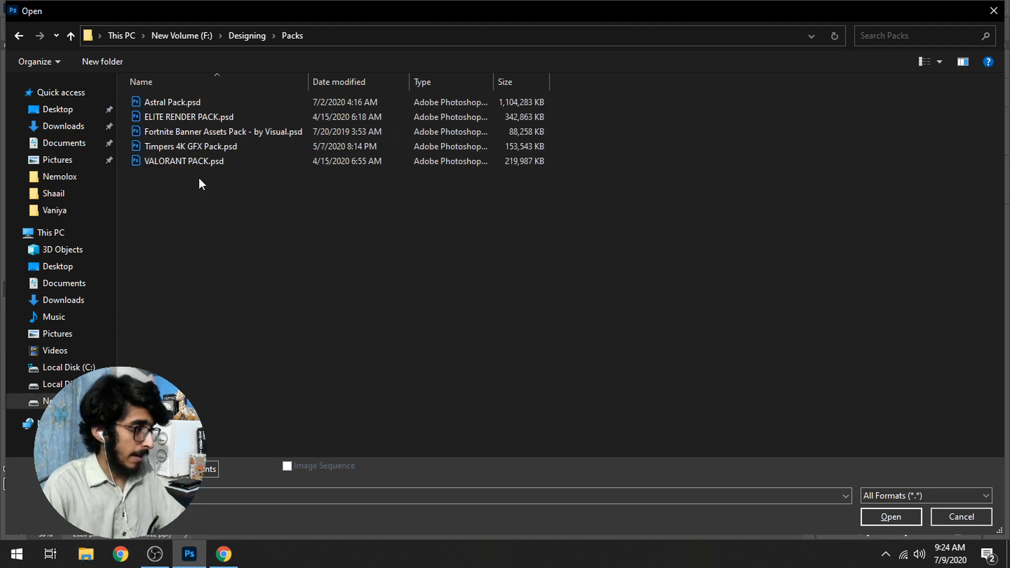
{"action": "double_click", "coordinate": [206, 101]}
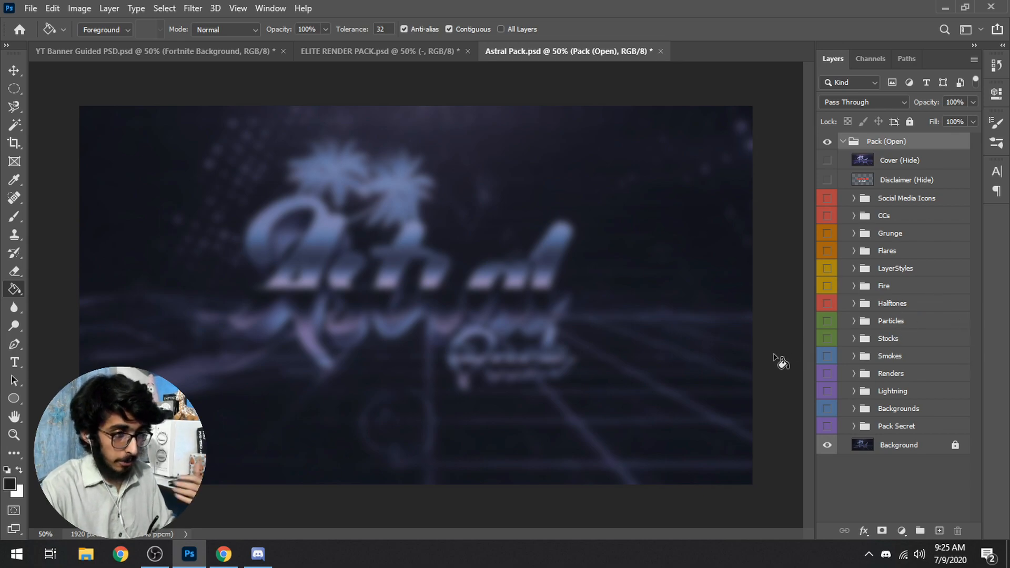
Return to the YT Banner Guided PSD document and rename the character layer Render.
{"action": "left_click", "coordinate": [200, 52]}
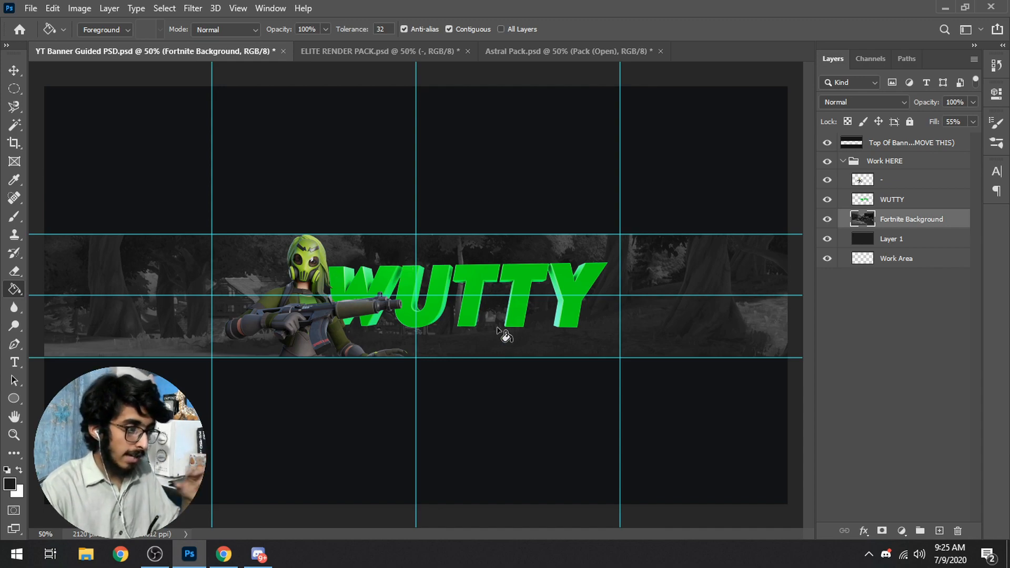
{"action": "left_click", "coordinate": [948, 188]}
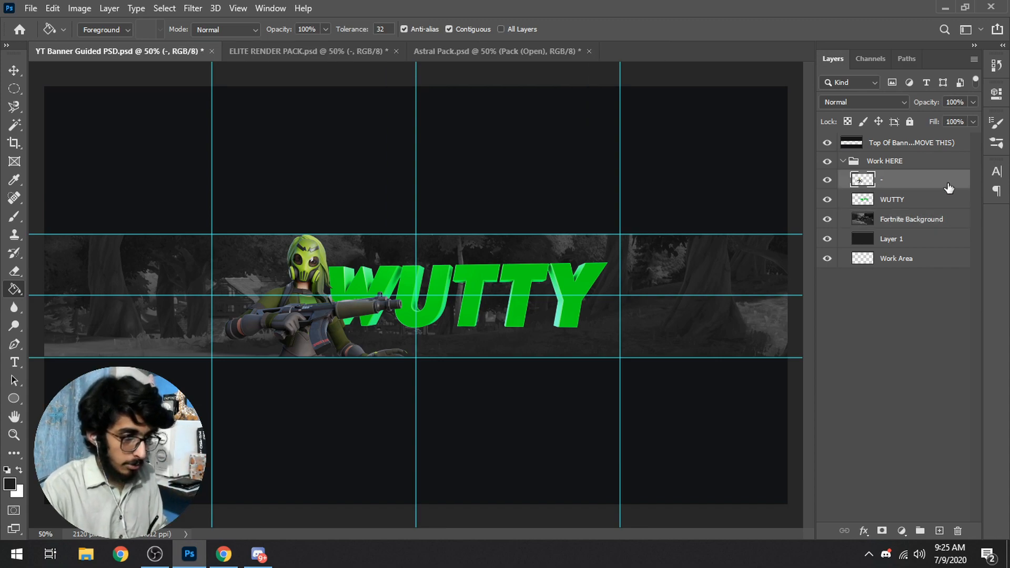
{"action": "double_click", "coordinate": [887, 181]}
{"action": "type", "text": "Render"}
{"action": "key", "text": "Return"}
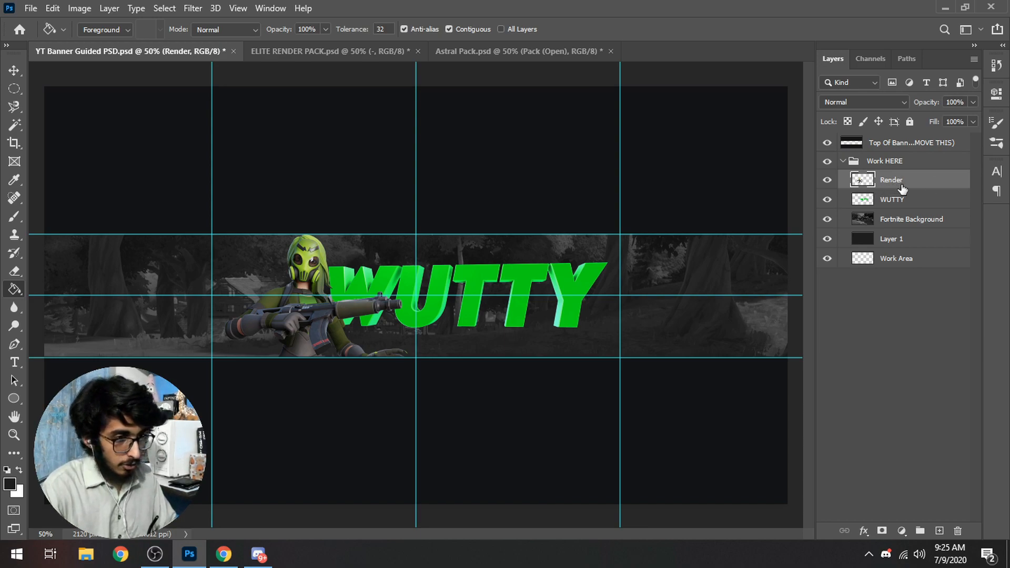
Duplicate the Render layer and rename the upper copy Render MAIN.
{"action": "key", "text": "ctrl+j"}
{"action": "double_click", "coordinate": [916, 179]}
{"action": "left_click_drag", "start_coordinate": [923, 178], "coordinate": [900, 188]}
{"action": "key", "text": "BackSpace"}
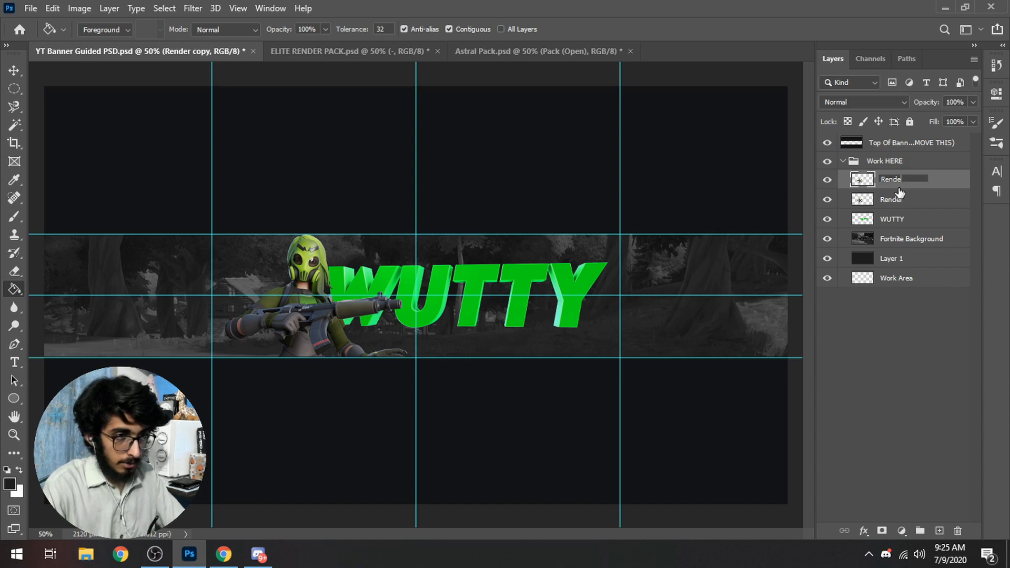
{"action": "type", "text": "r A"}
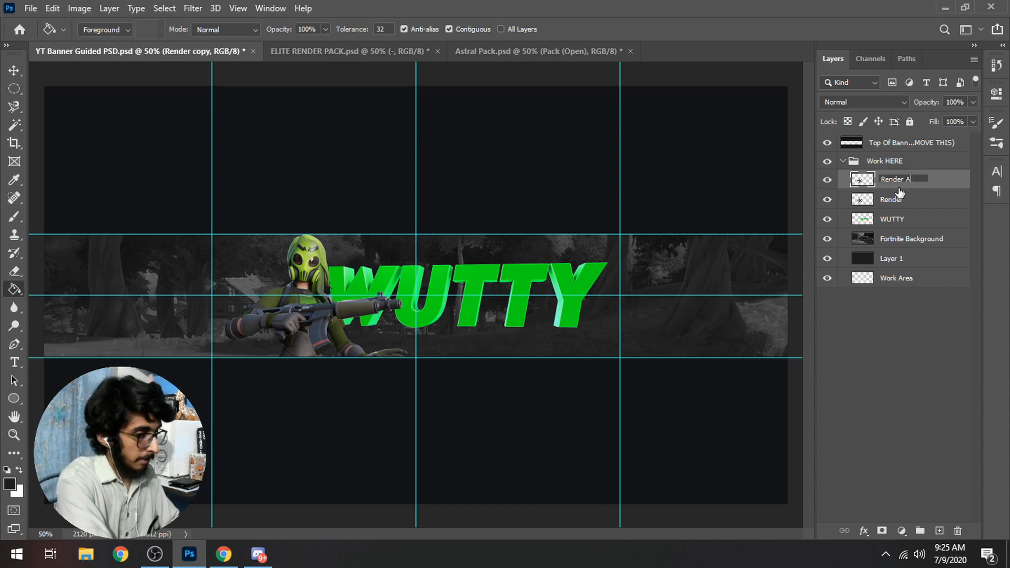
{"action": "key", "text": "BackSpace"}
{"action": "type", "text": "MAIN"}
{"action": "key", "text": "Return"}
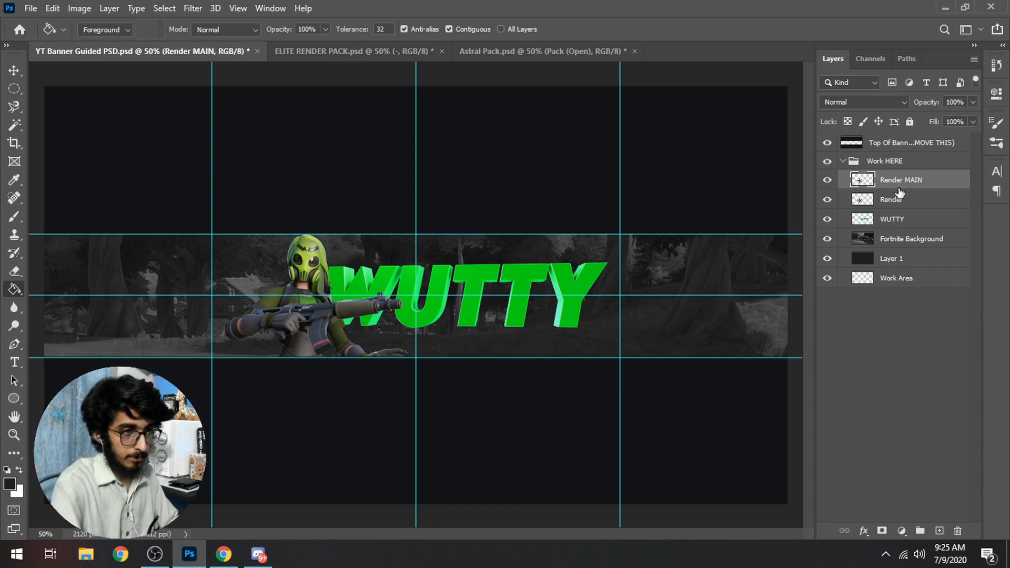
Apply a bright green #53fd00 Color Overlay to the lower Render layer and rasterize its layer style.
{"action": "left_click", "coordinate": [900, 203]}
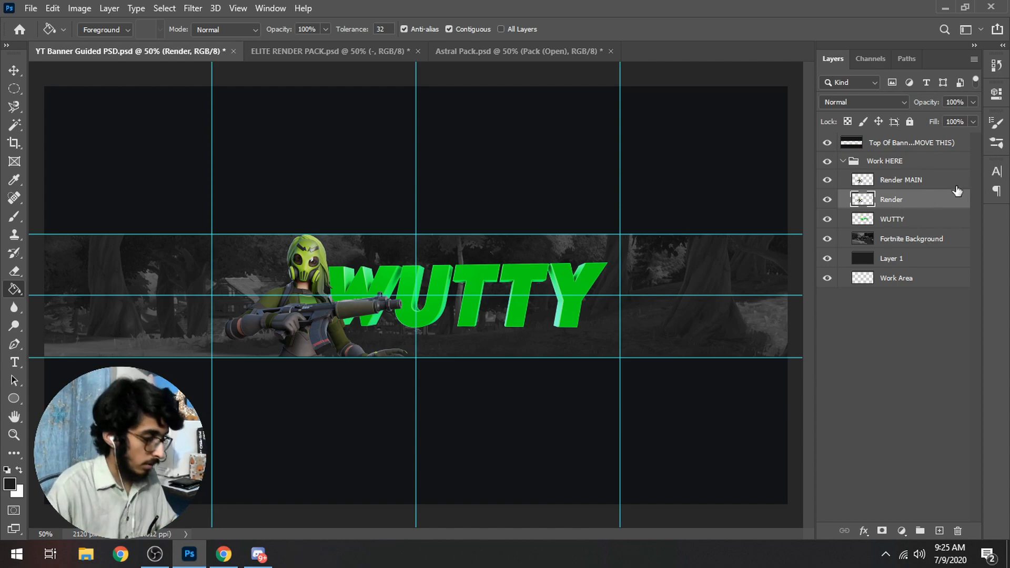
{"action": "right_click", "coordinate": [925, 199]}
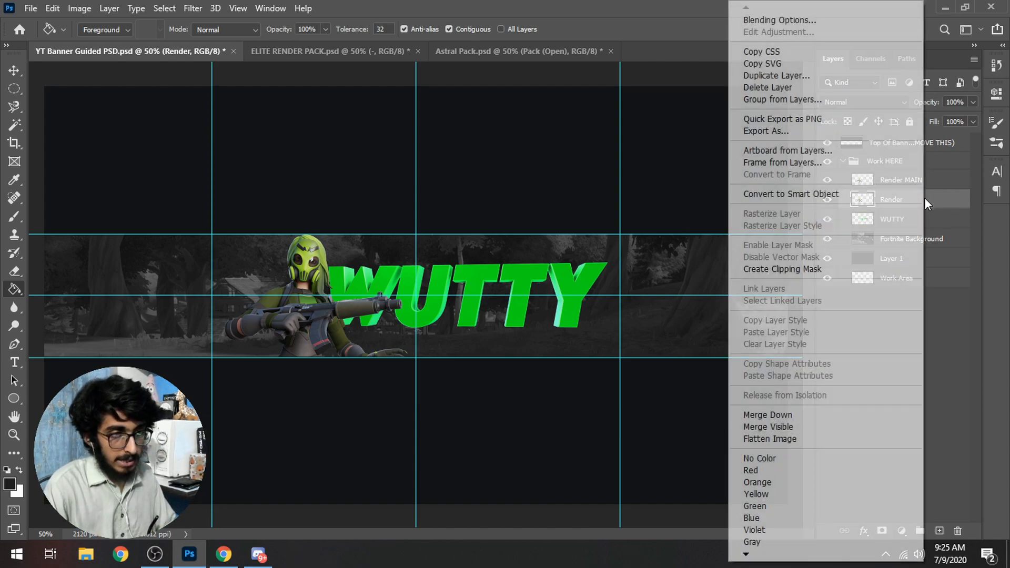
{"action": "left_click", "coordinate": [817, 20]}
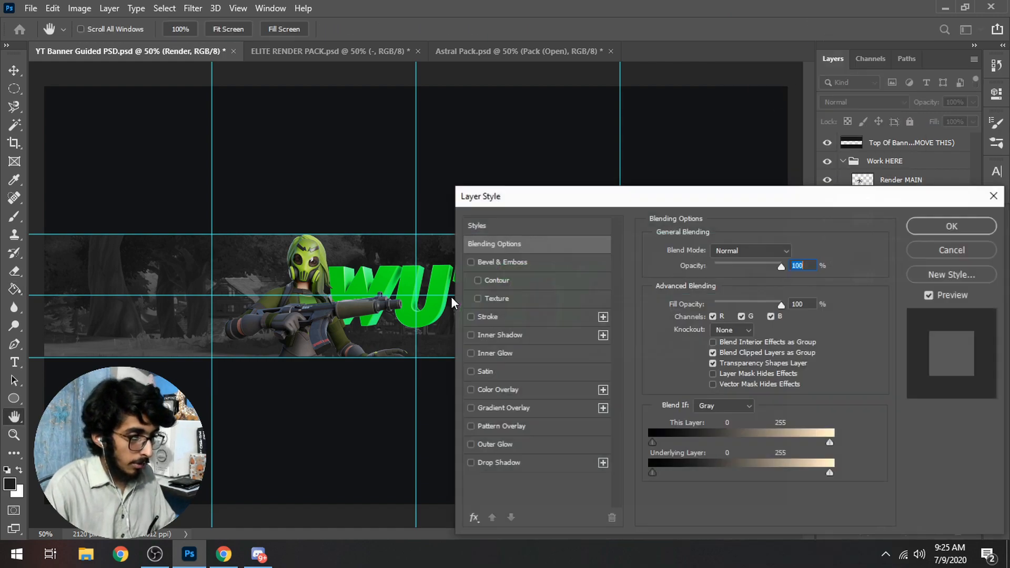
{"action": "left_click", "coordinate": [572, 390]}
{"action": "left_click", "coordinate": [797, 256]}
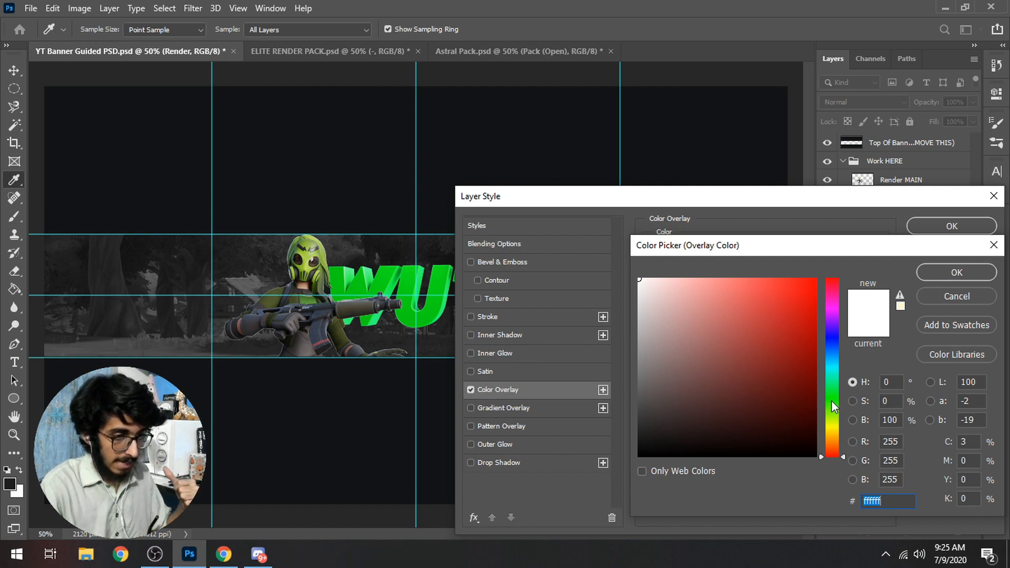
{"action": "left_click_drag", "start_coordinate": [831, 402], "coordinate": [830, 407]}
{"action": "left_click", "coordinate": [815, 280]}
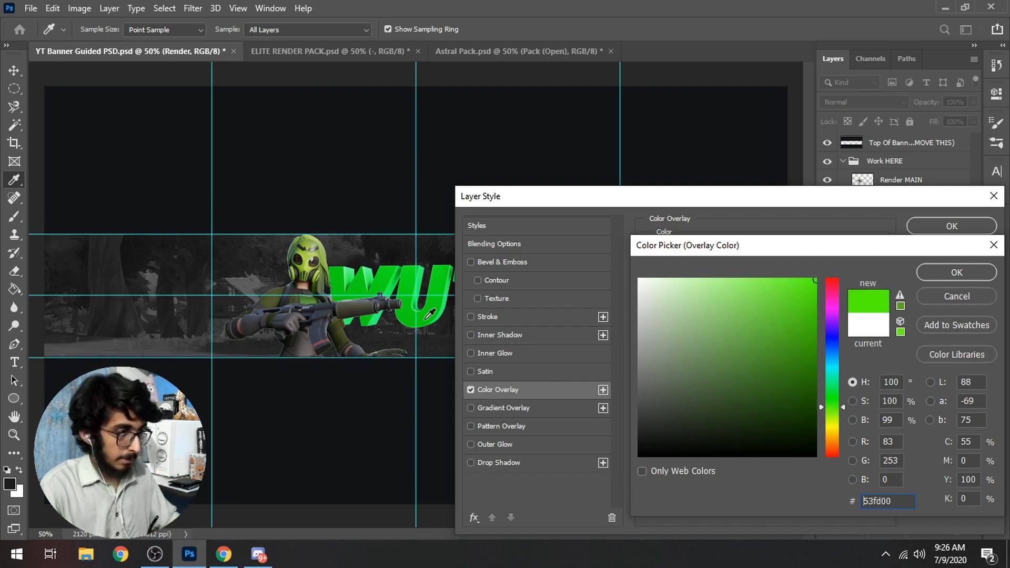
{"action": "left_click", "coordinate": [955, 272]}
{"action": "left_click", "coordinate": [952, 226]}
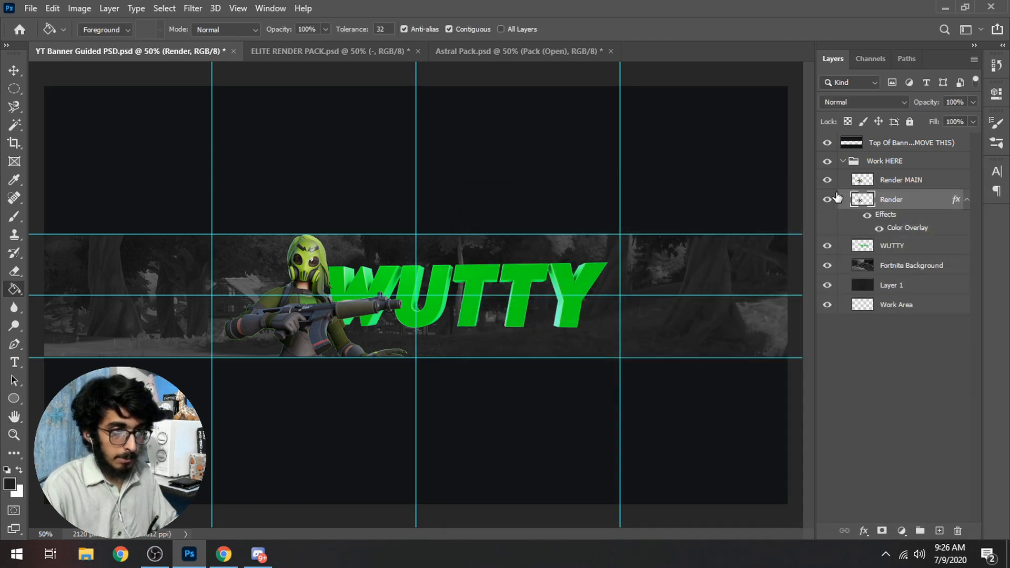
{"action": "right_click", "coordinate": [898, 196]}
{"action": "left_click", "coordinate": [758, 226]}
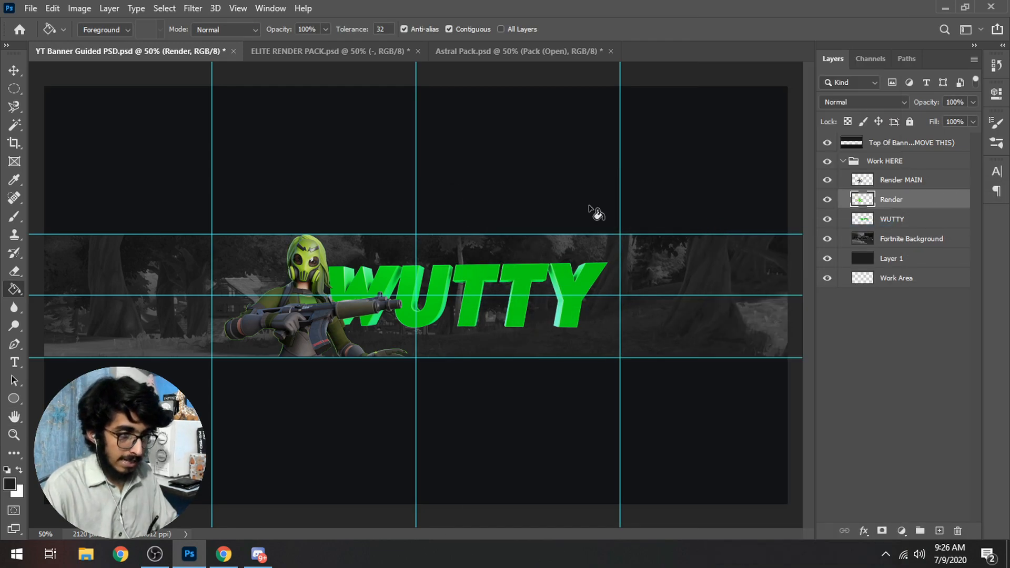
Apply a Gaussian Blur with a 33.2-pixel radius to the green lower Render layer.
{"action": "left_click", "coordinate": [216, 12]}
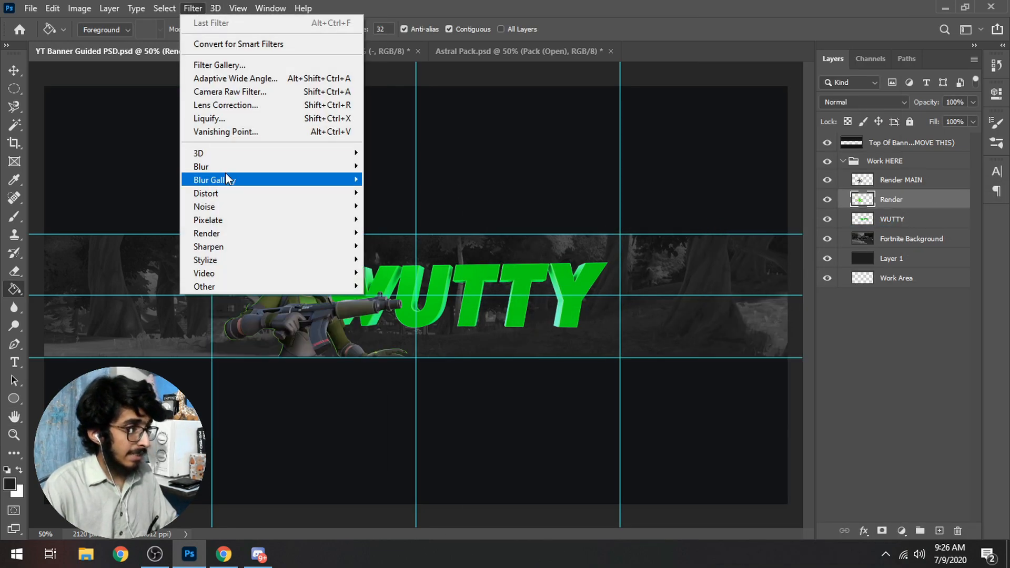
{"action": "mouse_move", "coordinate": [229, 174]}
{"action": "left_click", "coordinate": [389, 220]}
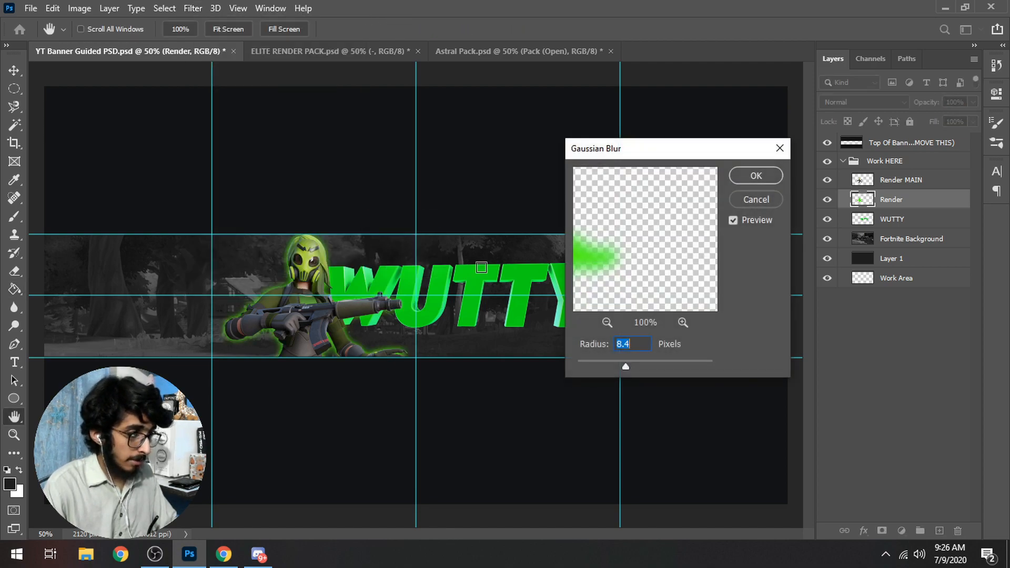
{"action": "left_click_drag", "start_coordinate": [630, 365], "coordinate": [642, 365]}
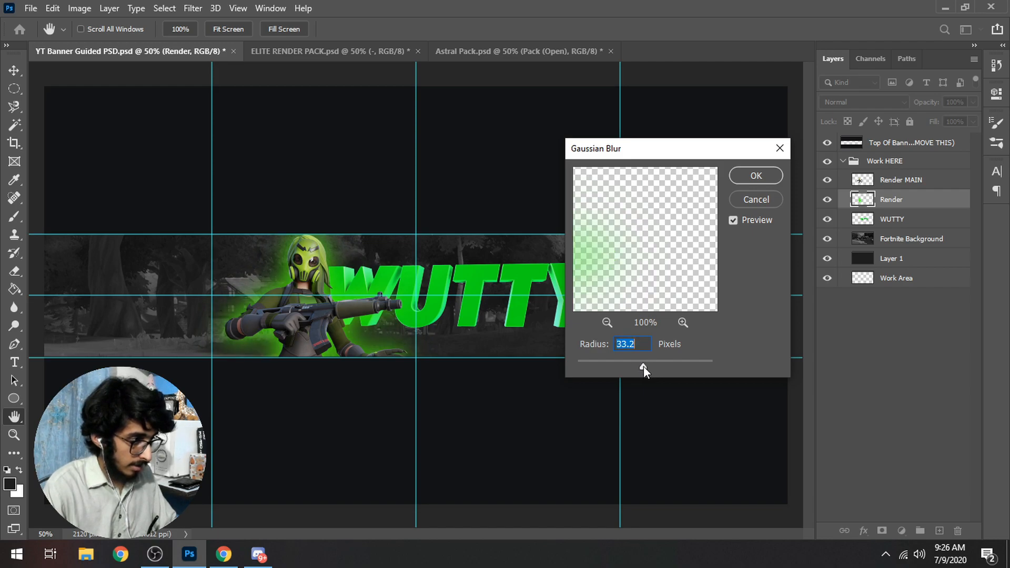
{"action": "key", "text": "Return"}
Set the lower Render layer's blend mode to Linear Dodge (Add) and its fill to 64%.
{"action": "left_click", "coordinate": [864, 121]}
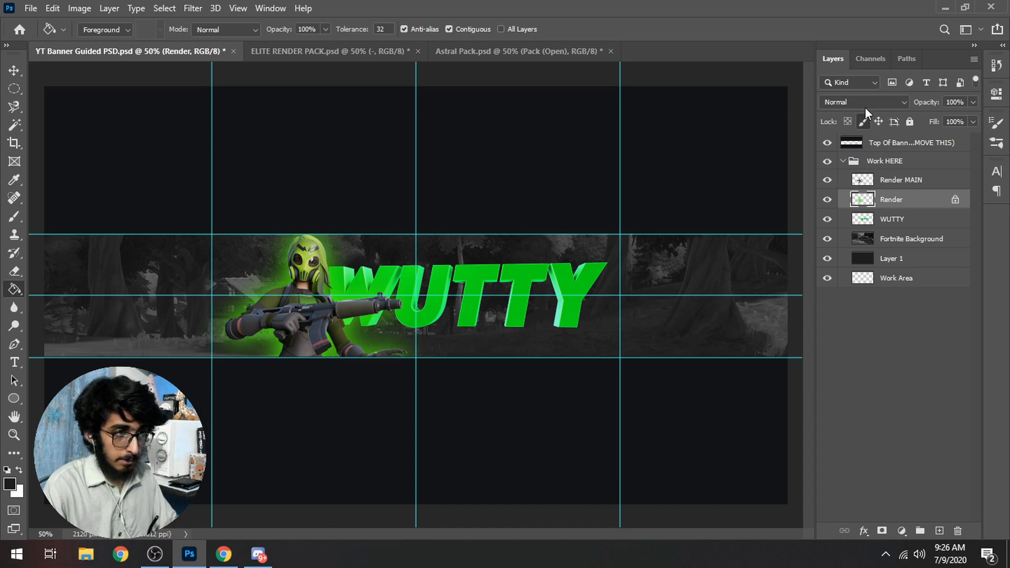
{"action": "left_click", "coordinate": [863, 122]}
{"action": "left_click", "coordinate": [869, 102]}
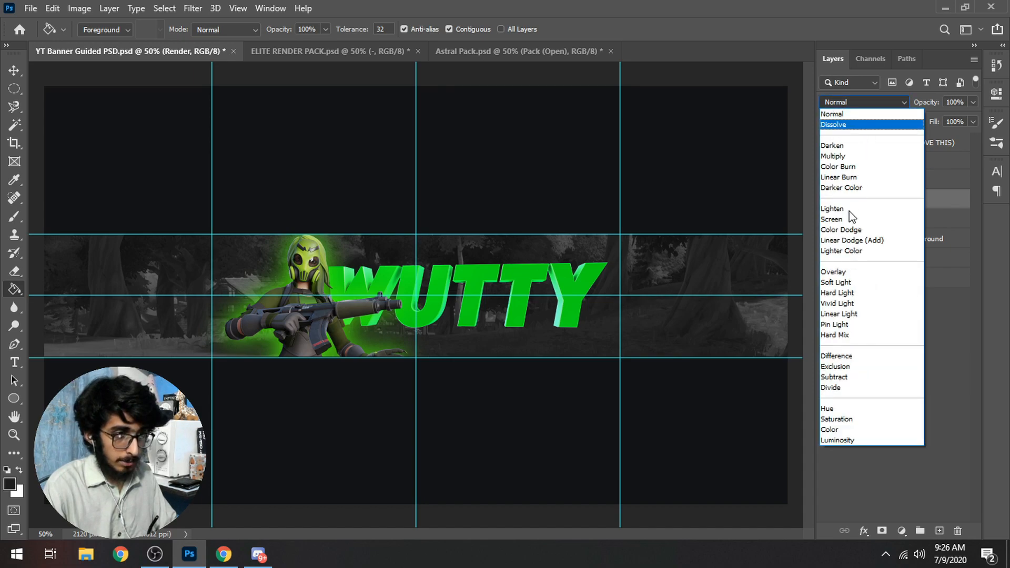
{"action": "left_click", "coordinate": [851, 242]}
{"action": "mouse_move", "coordinate": [973, 121]}
{"action": "left_mouse_down"}
{"action": "mouse_move", "coordinate": [941, 135]}
{"action": "mouse_move", "coordinate": [948, 138]}
{"action": "left_mouse_up"}
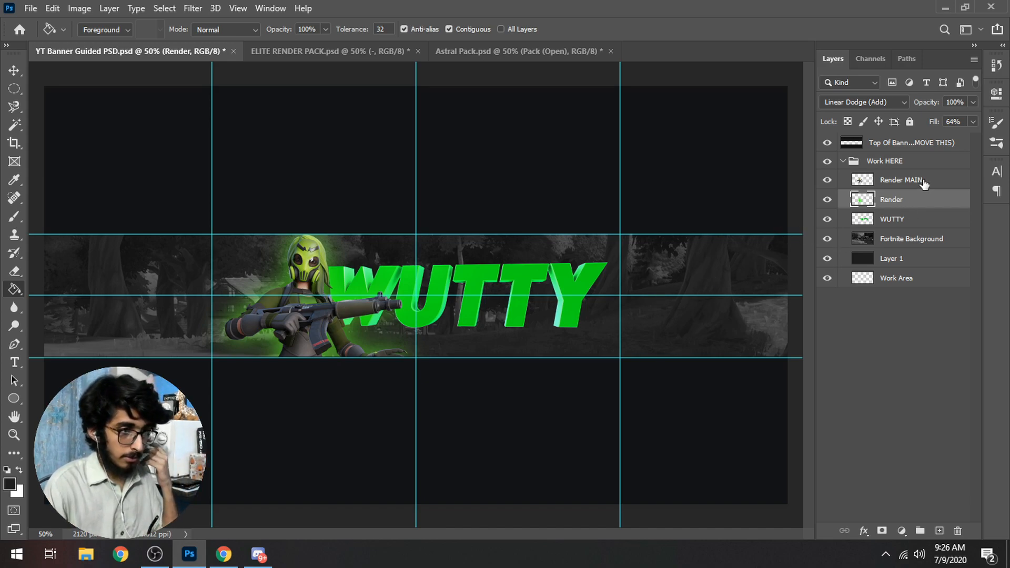
Duplicate the WUTTY layer and rename the upper copy WUTTY MAIN.
{"action": "left_click", "coordinate": [922, 221]}
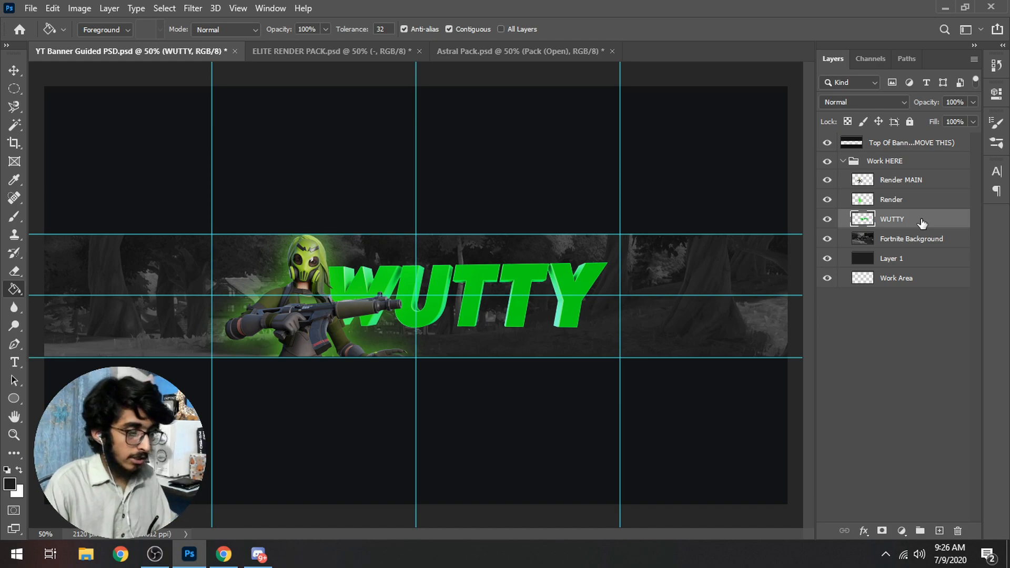
{"action": "right_click", "coordinate": [922, 222]}
{"action": "left_click", "coordinate": [938, 224]}
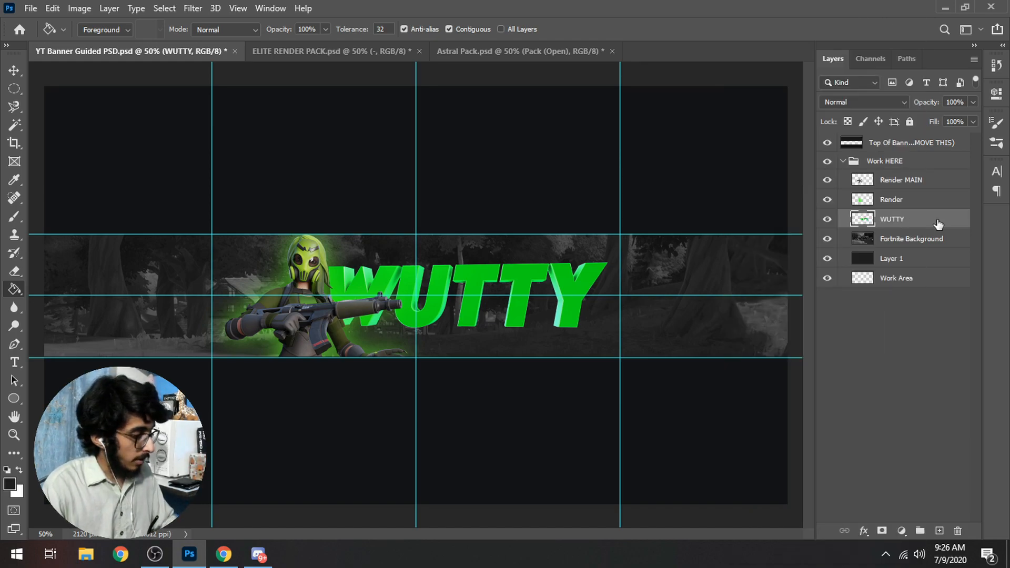
{"action": "key", "text": "ctrl+j"}
{"action": "double_click", "coordinate": [918, 220]}
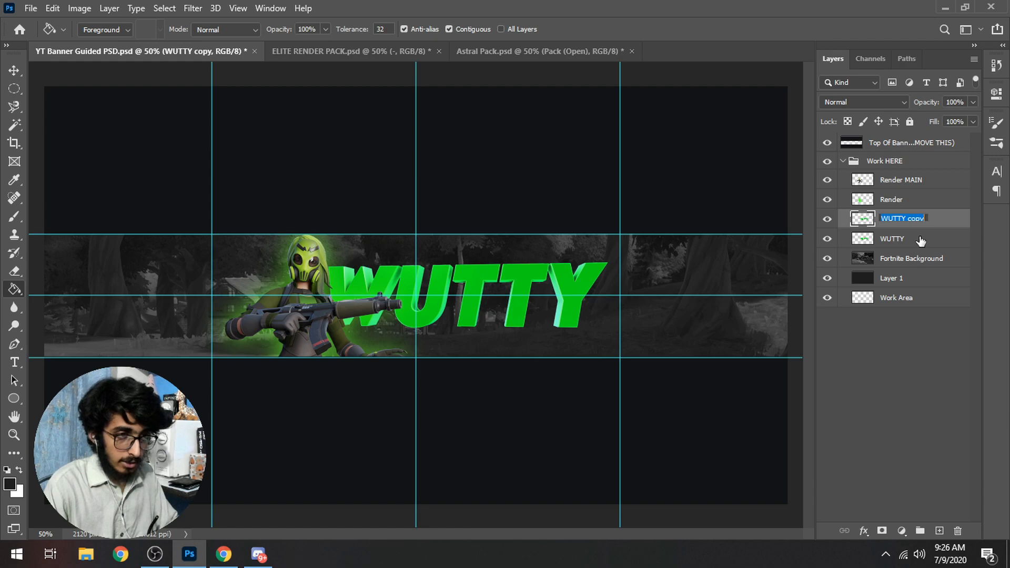
{"action": "key", "text": "End"}
{"action": "key", "text": "BackSpace"}
{"action": "key", "text": "BackSpace"}
{"action": "key", "text": "BackSpace"}
{"action": "key", "text": "BackSpace"}
{"action": "type", "text": "MAIN"}
{"action": "key", "text": "Return"}
Apply a bright green Color Overlay at 100% opacity to the lower WUTTY layer and rasterize its layer style.
{"action": "left_click", "coordinate": [921, 240]}
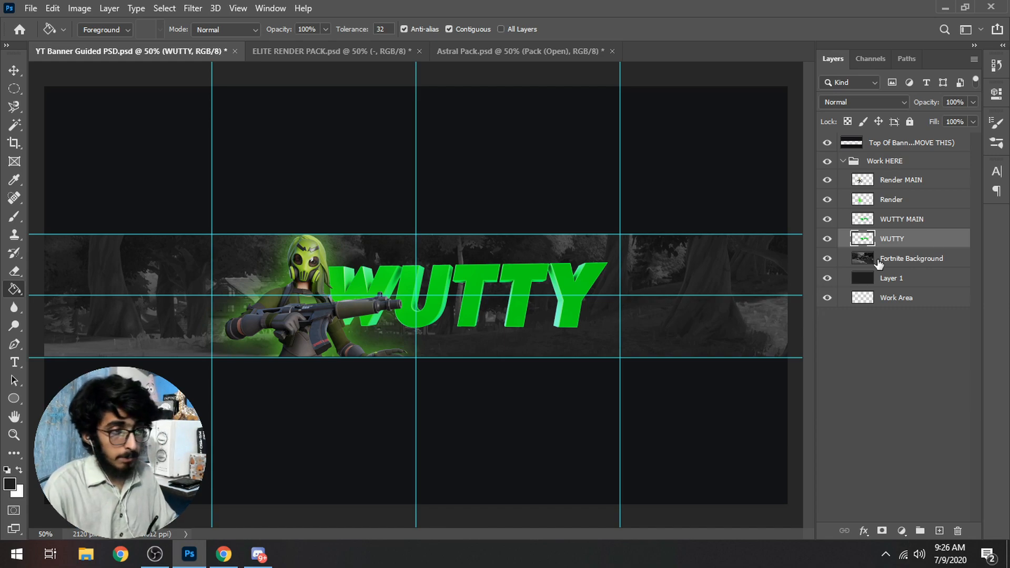
{"action": "right_click", "coordinate": [934, 243]}
{"action": "left_click", "coordinate": [790, 21]}
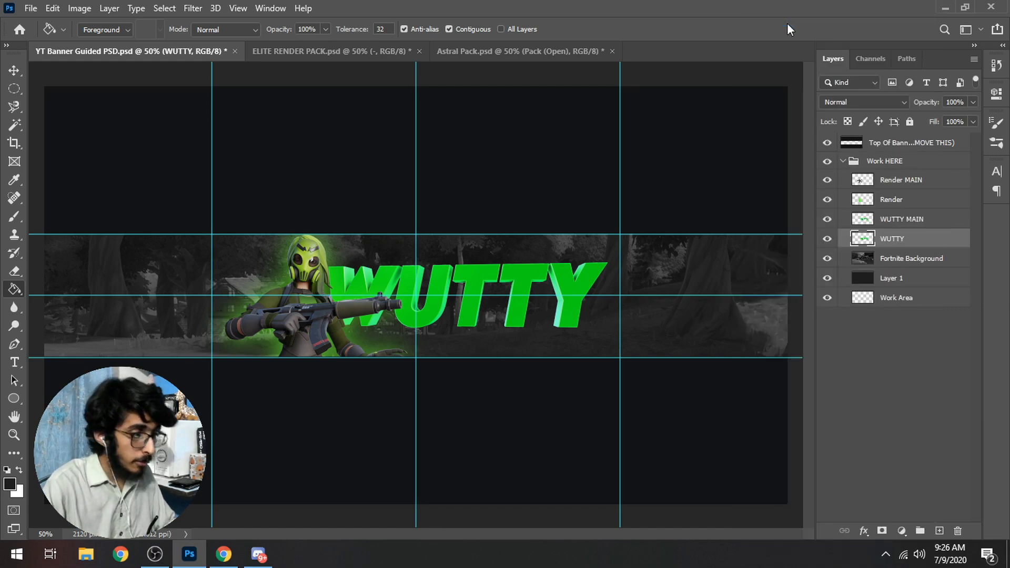
{"action": "left_click", "coordinate": [520, 389]}
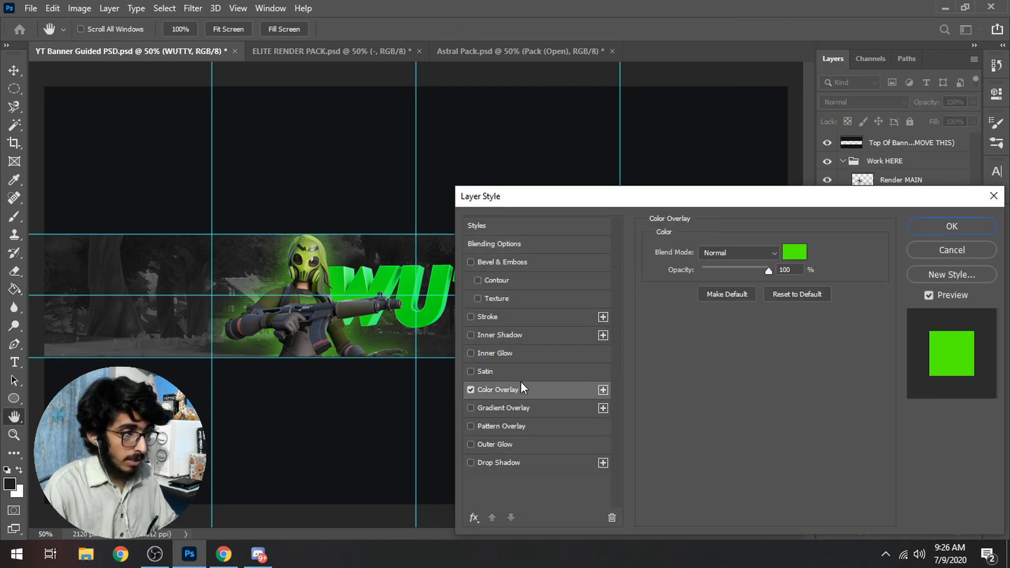
{"action": "left_click", "coordinate": [922, 226]}
{"action": "right_click", "coordinate": [908, 245]}
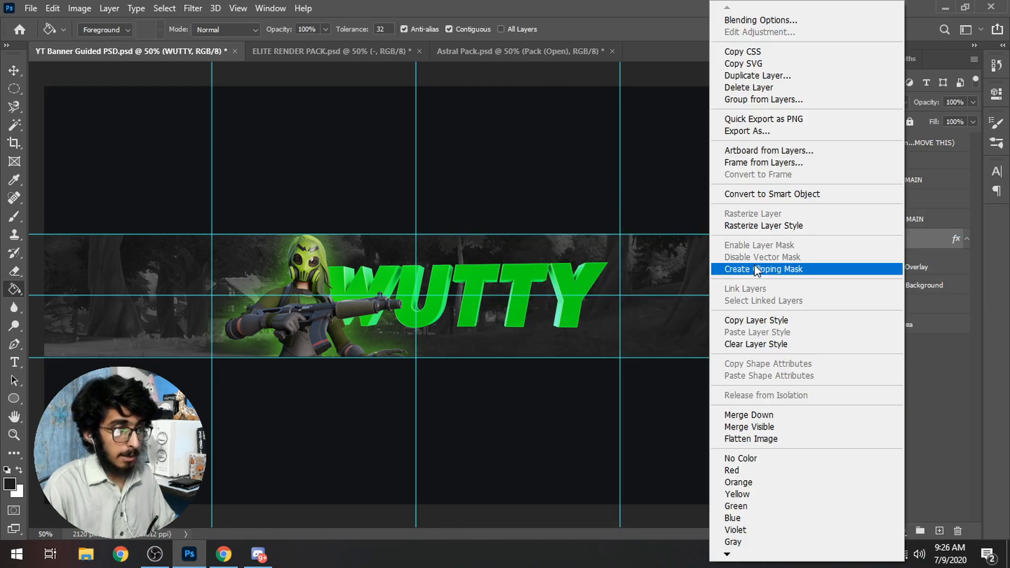
{"action": "left_click", "coordinate": [761, 229]}
Apply a Gaussian Blur with a 9.6-pixel radius to the lower WUTTY layer.
{"action": "left_click", "coordinate": [193, 8]}
{"action": "mouse_move", "coordinate": [203, 166]}
{"action": "left_click", "coordinate": [404, 220]}
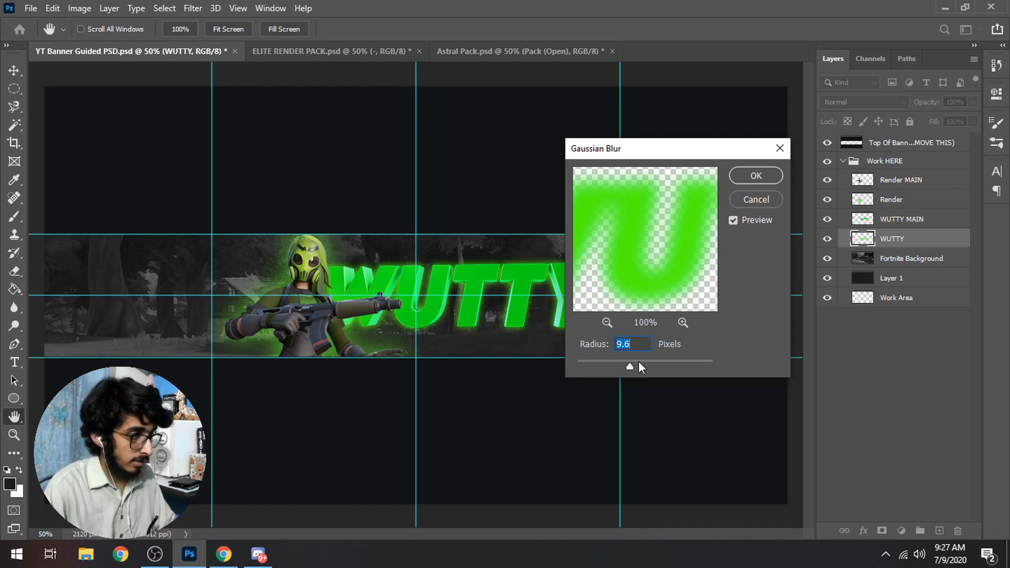
{"action": "key", "text": "Return"}
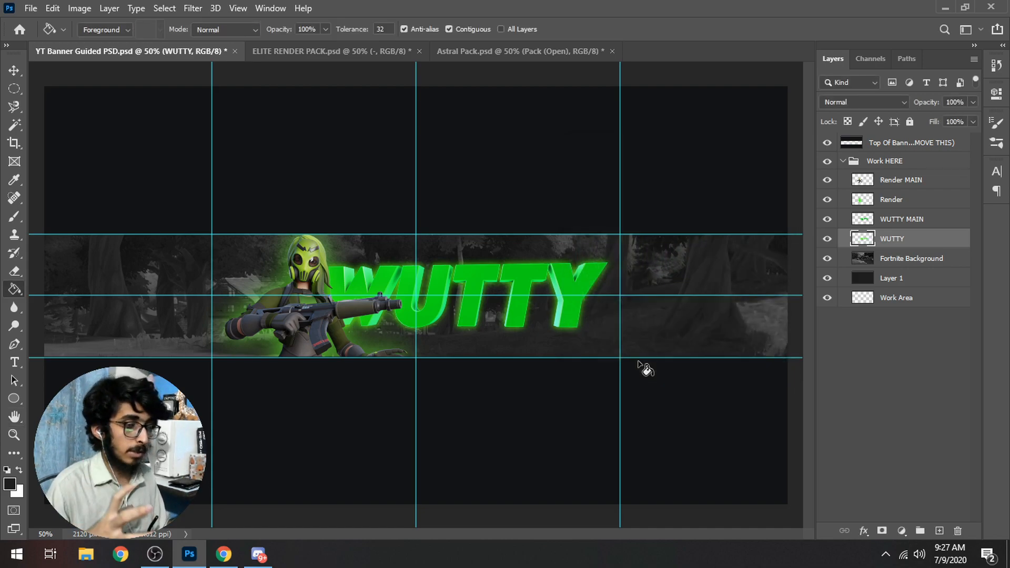
Add a drop shadow to the WUTTY MAIN layer with 65% opacity, 8% spread and 24 px size.
{"action": "right_click", "coordinate": [912, 224]}
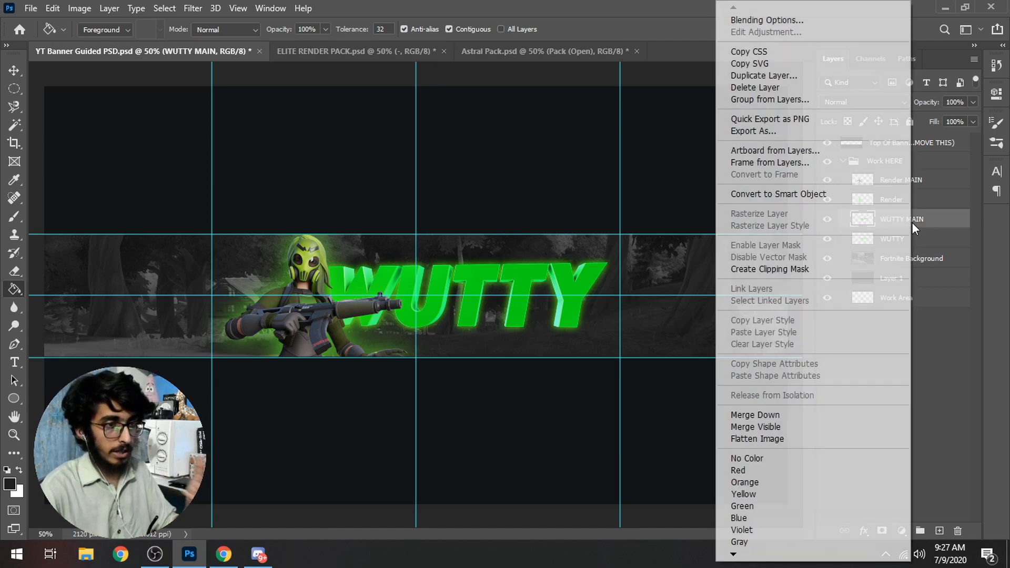
{"action": "left_click", "coordinate": [784, 16]}
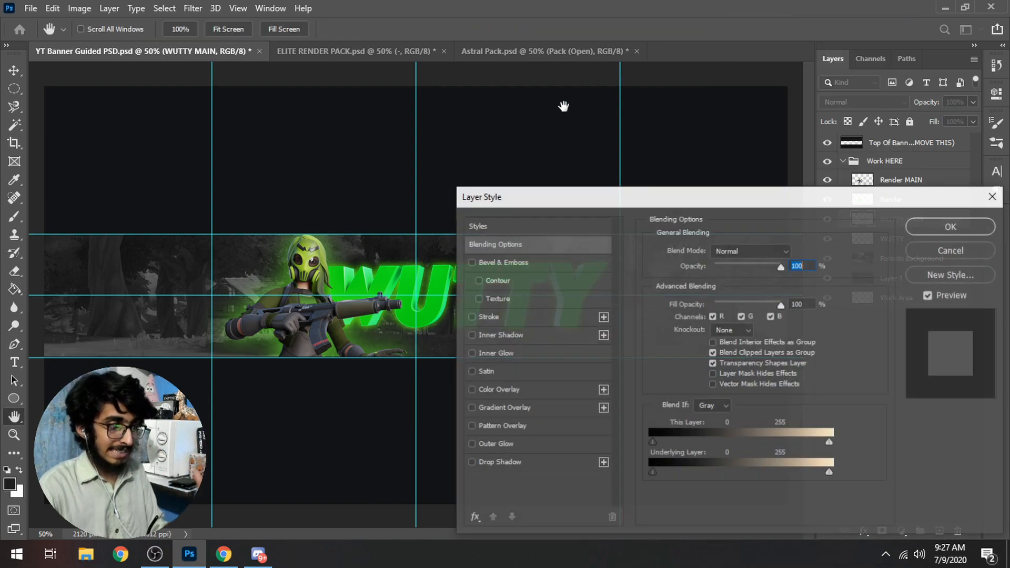
{"action": "left_click_drag", "start_coordinate": [525, 200], "coordinate": [712, 152]}
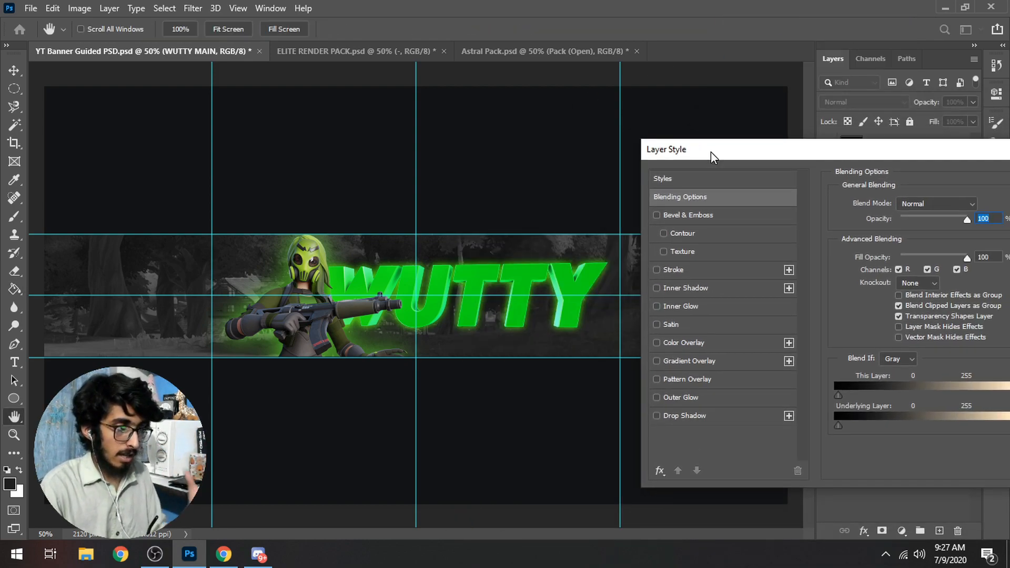
{"action": "left_click", "coordinate": [684, 415]}
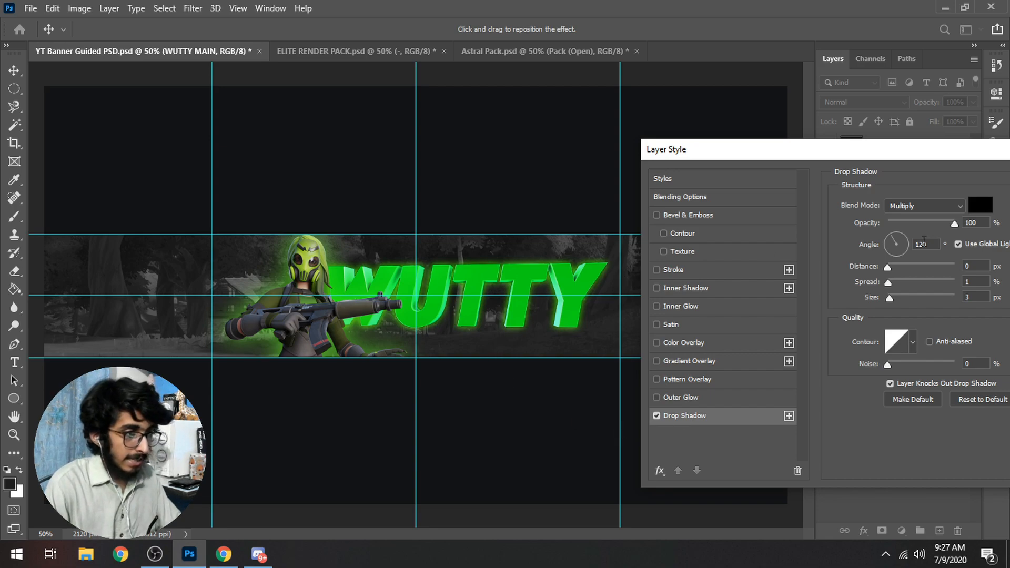
{"action": "left_click_drag", "start_coordinate": [893, 281], "coordinate": [899, 312]}
{"action": "left_click", "coordinate": [894, 297]}
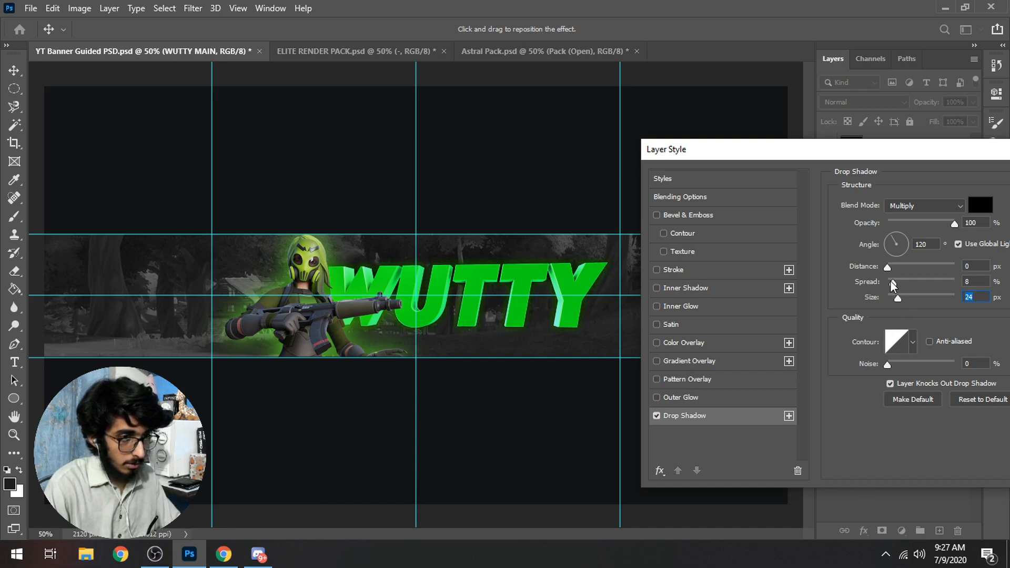
{"action": "mouse_move", "coordinate": [930, 227]}
{"action": "left_mouse_down"}
{"action": "mouse_move", "coordinate": [949, 222]}
{"action": "mouse_move", "coordinate": [932, 228]}
{"action": "left_mouse_up"}
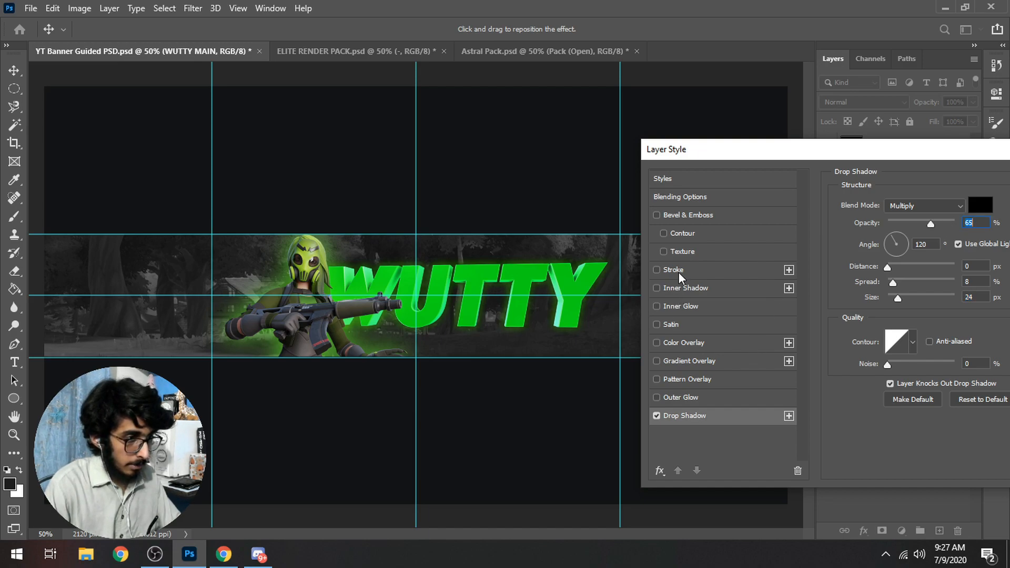
Enable Inner Shadow and Inner Glow on the WUTTY MAIN layer, and add an Outer Glow coloured bright green.
{"action": "left_click", "coordinate": [680, 289]}
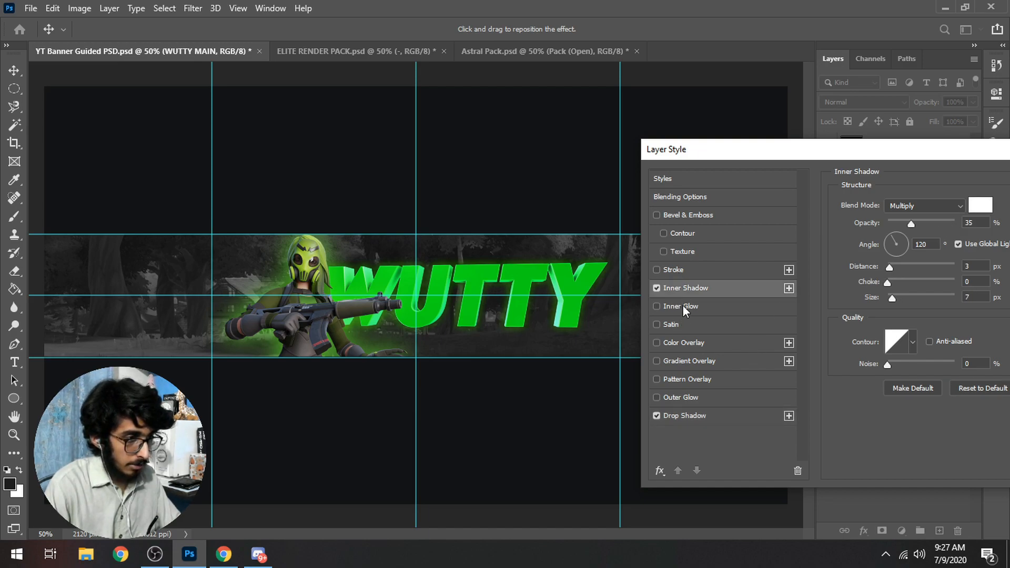
{"action": "left_click", "coordinate": [683, 306]}
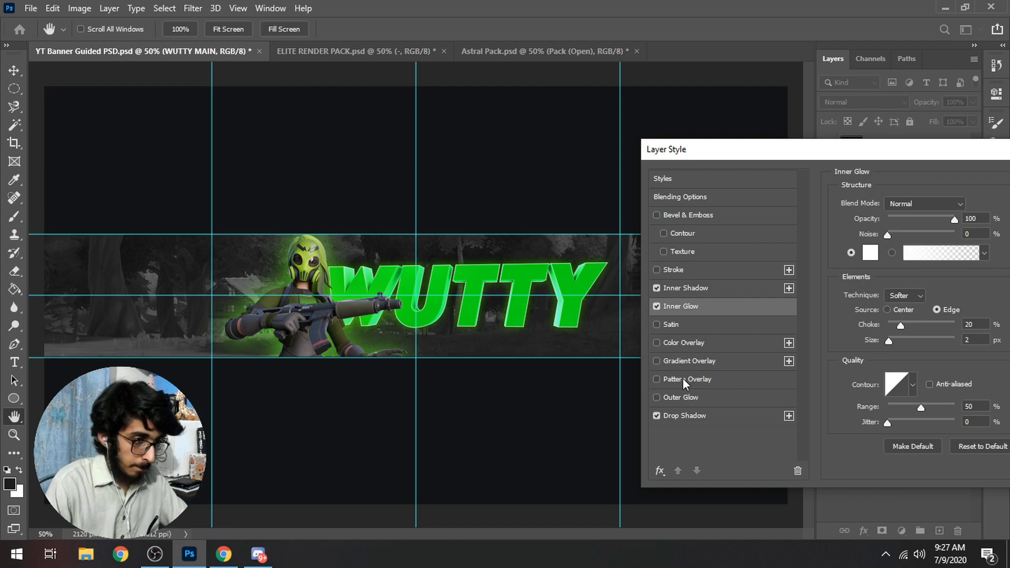
{"action": "left_click", "coordinate": [687, 398]}
{"action": "left_click", "coordinate": [869, 255]}
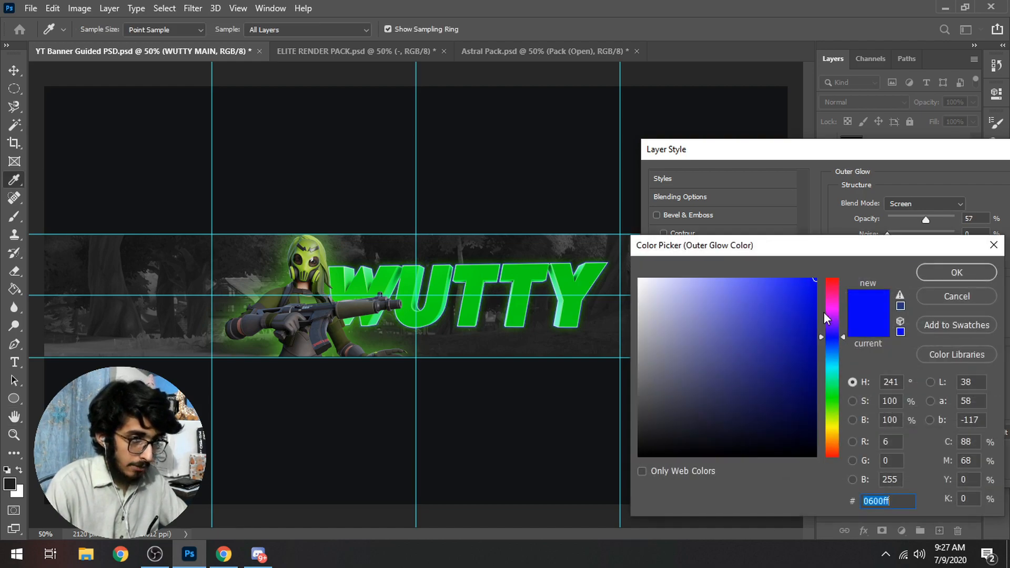
{"action": "left_click", "coordinate": [830, 401]}
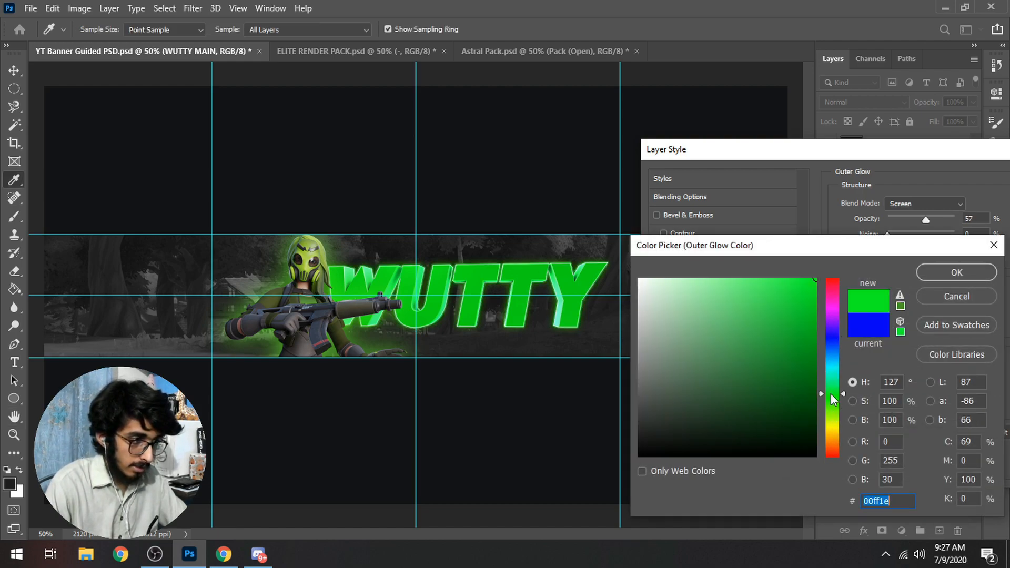
{"action": "left_click", "coordinate": [931, 271]}
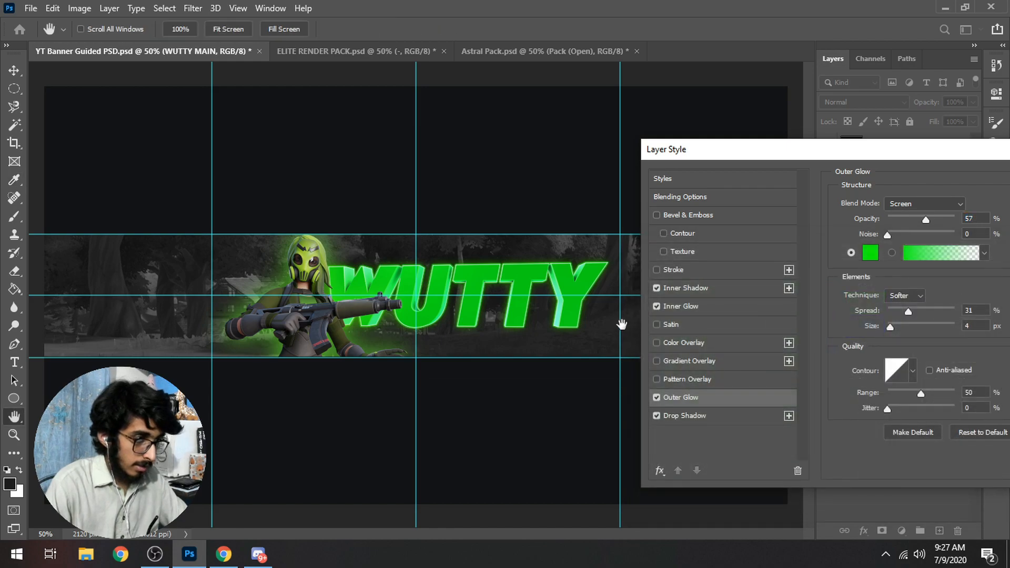
Set the Inner Glow's blend mode to Overlay and increase its size to about 8 px.
{"action": "left_click", "coordinate": [709, 305]}
{"action": "left_click", "coordinate": [923, 204]}
{"action": "left_click", "coordinate": [902, 353]}
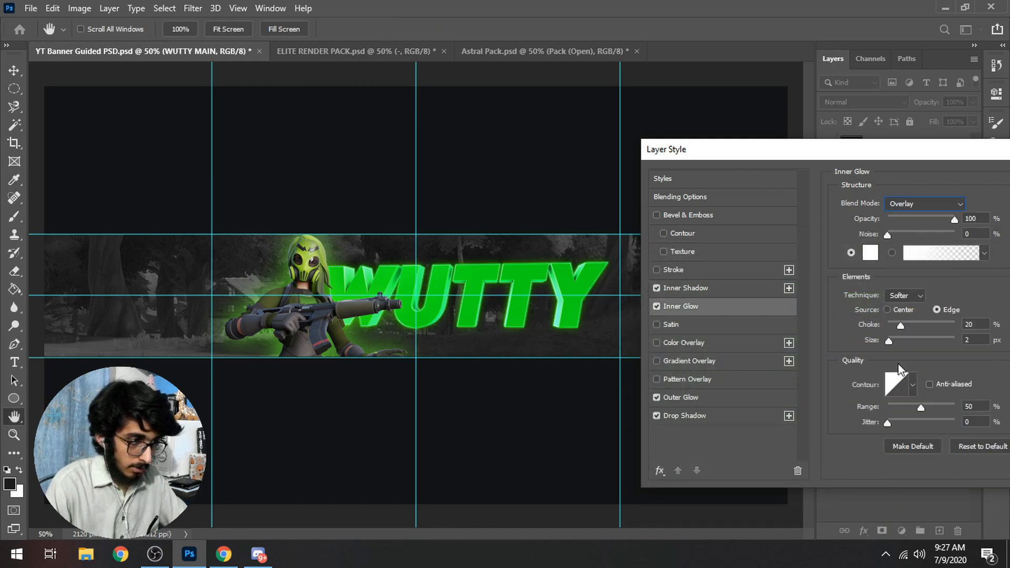
{"action": "left_click", "coordinate": [970, 340]}
{"action": "key", "text": "Up"}
{"action": "key", "text": "Up"}
{"action": "key", "text": "Up"}
{"action": "key", "text": "Up"}
{"action": "key", "text": "Up"}
{"action": "key", "text": "Up"}
{"action": "key", "text": "Up"}
{"action": "key", "text": "Up"}
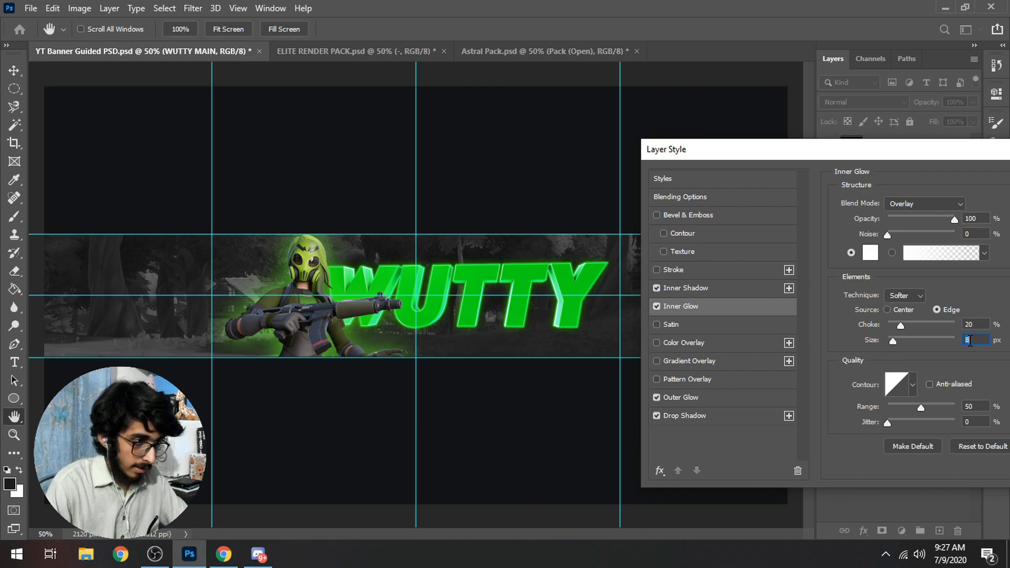
{"action": "key", "text": "Down"}
Add a black-and-white Gradient Overlay at 28% opacity and apply the layer style to WUTTY MAIN.
{"action": "left_click", "coordinate": [719, 362]}
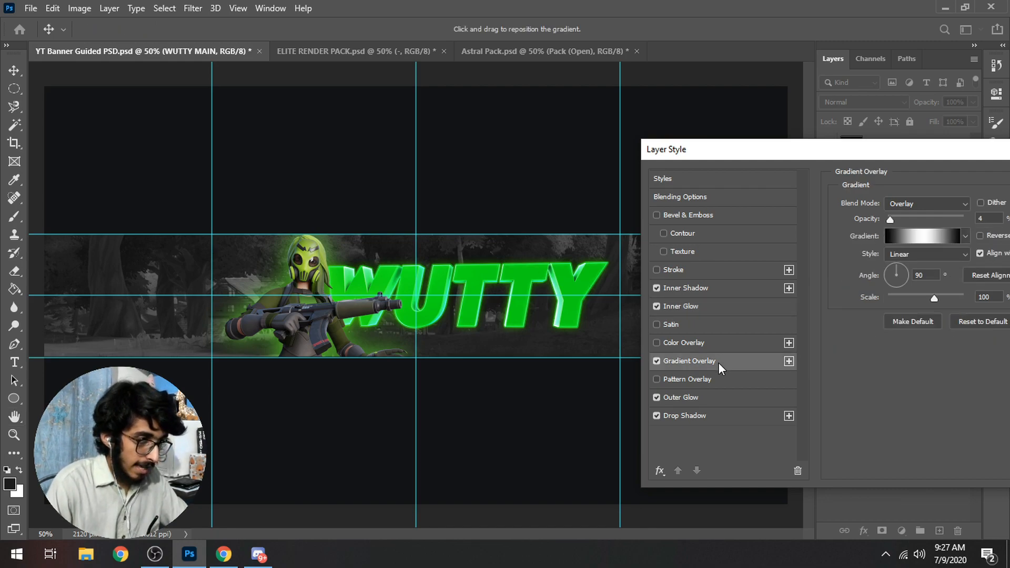
{"action": "mouse_move", "coordinate": [908, 219]}
{"action": "left_mouse_down"}
{"action": "mouse_move", "coordinate": [938, 226]}
{"action": "mouse_move", "coordinate": [910, 230]}
{"action": "left_mouse_up"}
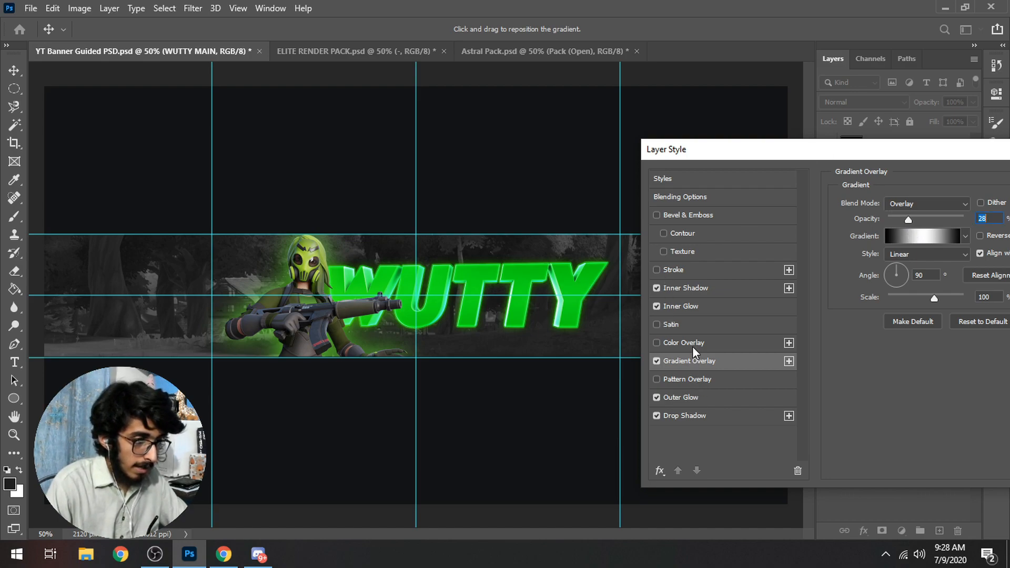
{"action": "key", "text": "Return"}
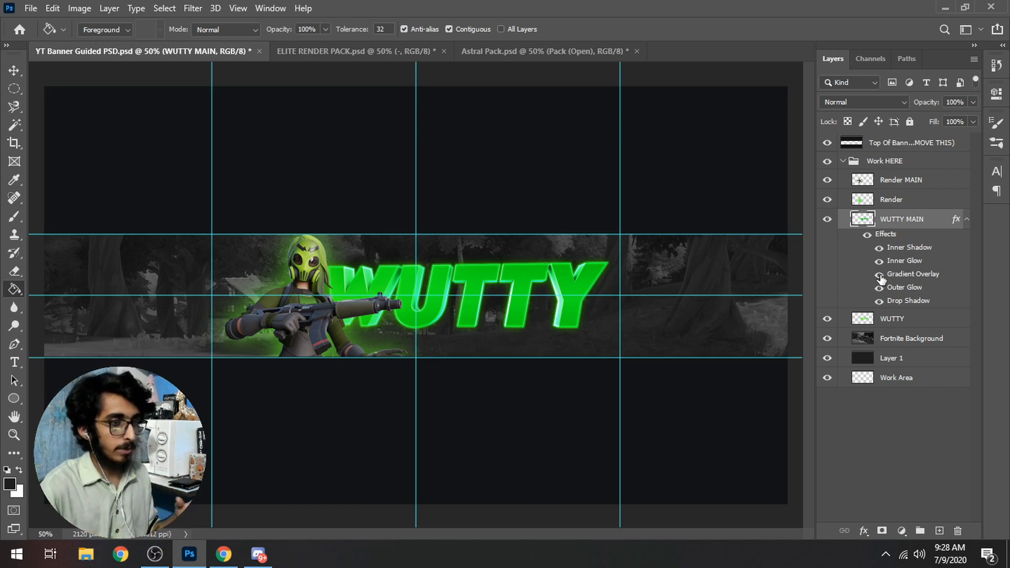
Open the Render MAIN layer in the Camera Raw Filter and choose the High Contrast & Detail and Lift Shadows presets.
{"action": "left_click", "coordinate": [906, 187]}
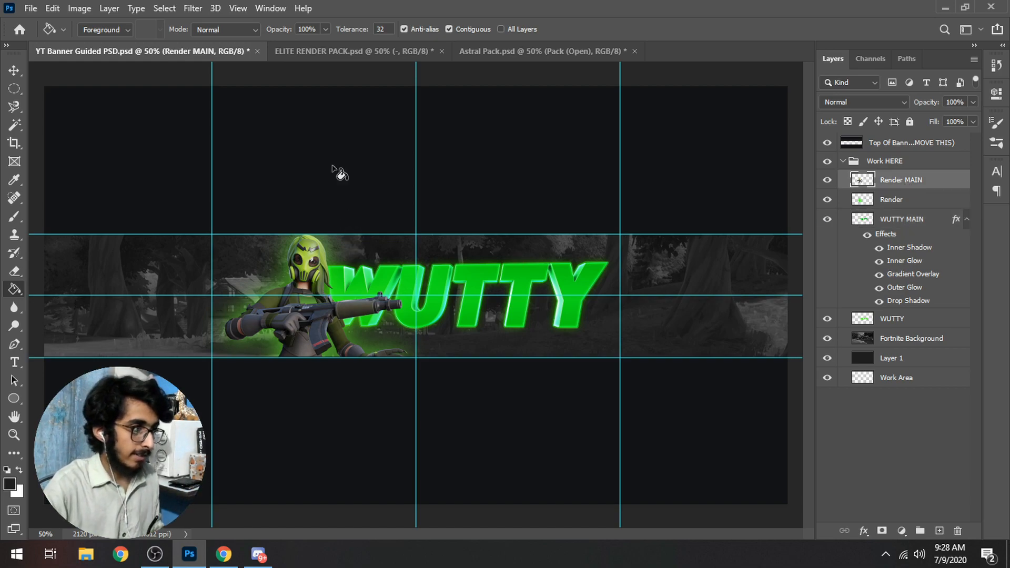
{"action": "left_click", "coordinate": [185, 7]}
{"action": "left_click", "coordinate": [241, 92]}
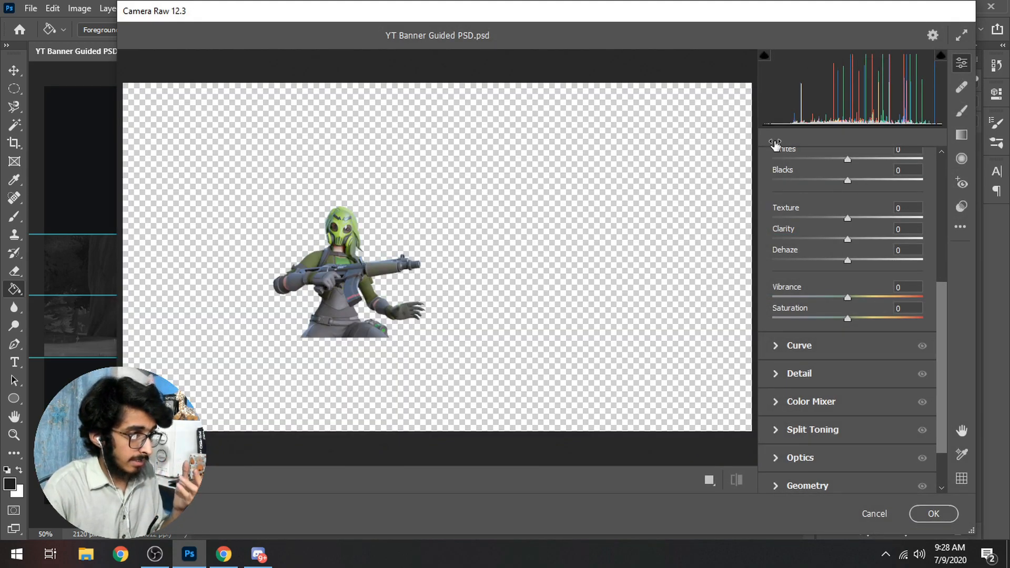
{"action": "left_click_drag", "start_coordinate": [433, 19], "coordinate": [287, 36]}
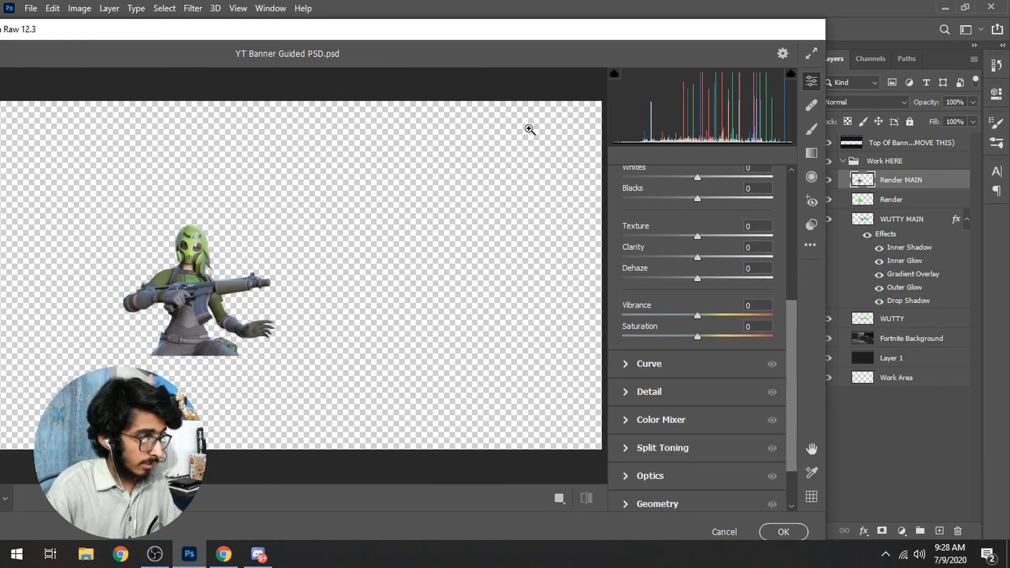
{"action": "left_click", "coordinate": [812, 224]}
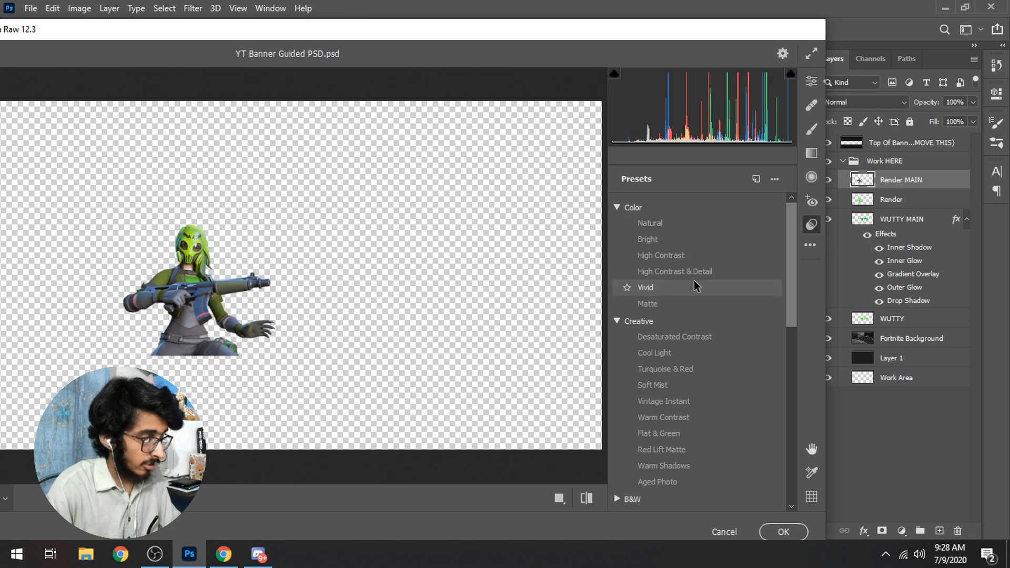
{"action": "left_click", "coordinate": [771, 277]}
{"action": "left_click_drag", "start_coordinate": [796, 285], "coordinate": [784, 363]}
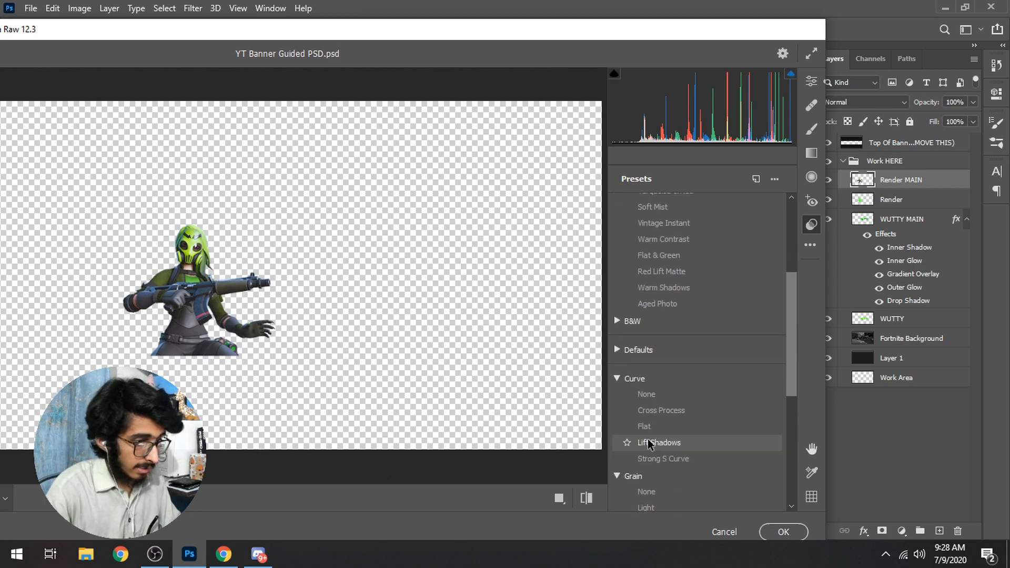
{"action": "left_click", "coordinate": [670, 447]}
Add the Lens + CA Correction and Heavy sharpening presets, and apply the Camera Raw Filter to the render.
{"action": "left_click_drag", "start_coordinate": [793, 370], "coordinate": [779, 447]}
{"action": "left_click", "coordinate": [687, 393]}
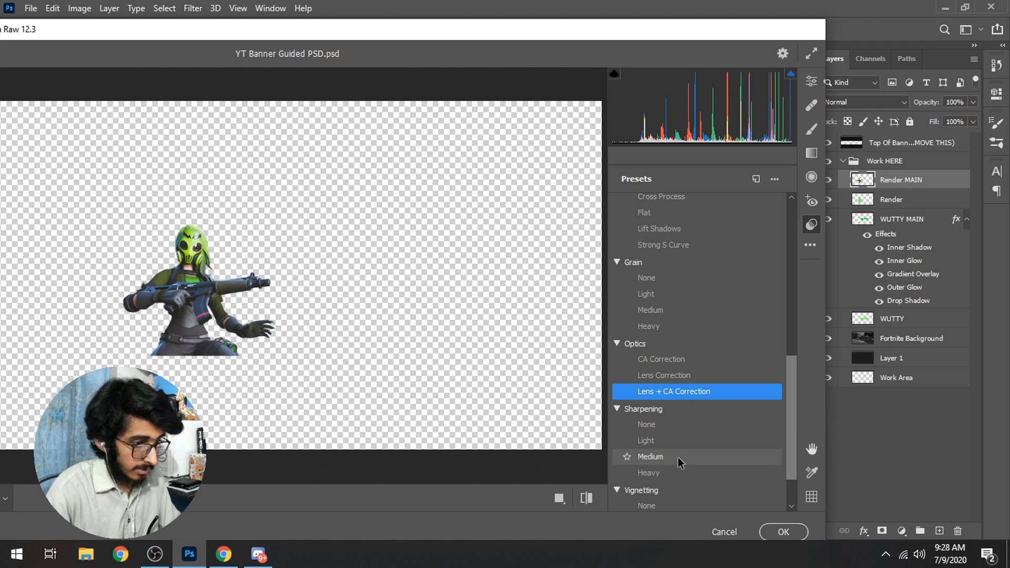
{"action": "left_click", "coordinate": [679, 471]}
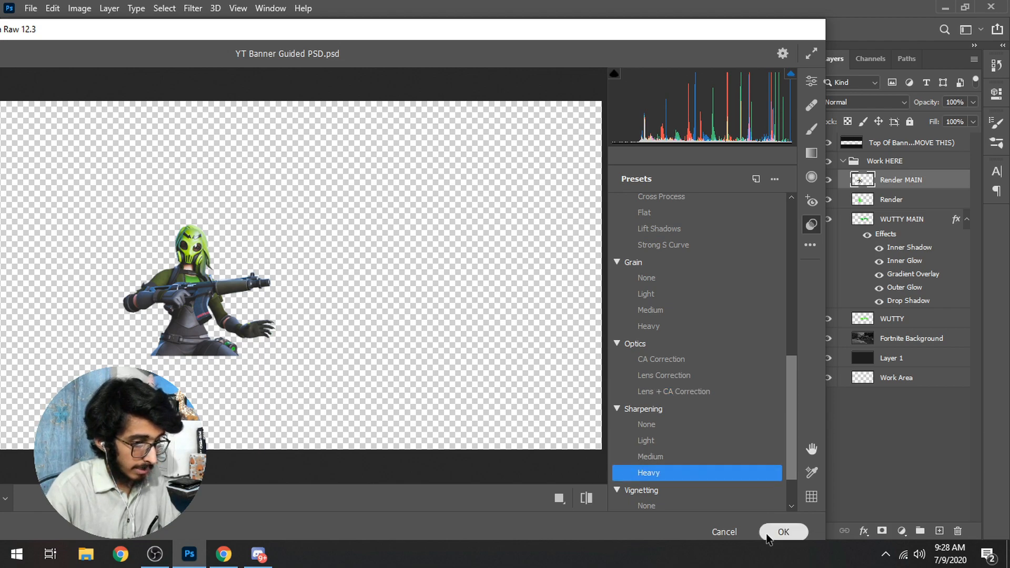
{"action": "left_click", "coordinate": [783, 532]}
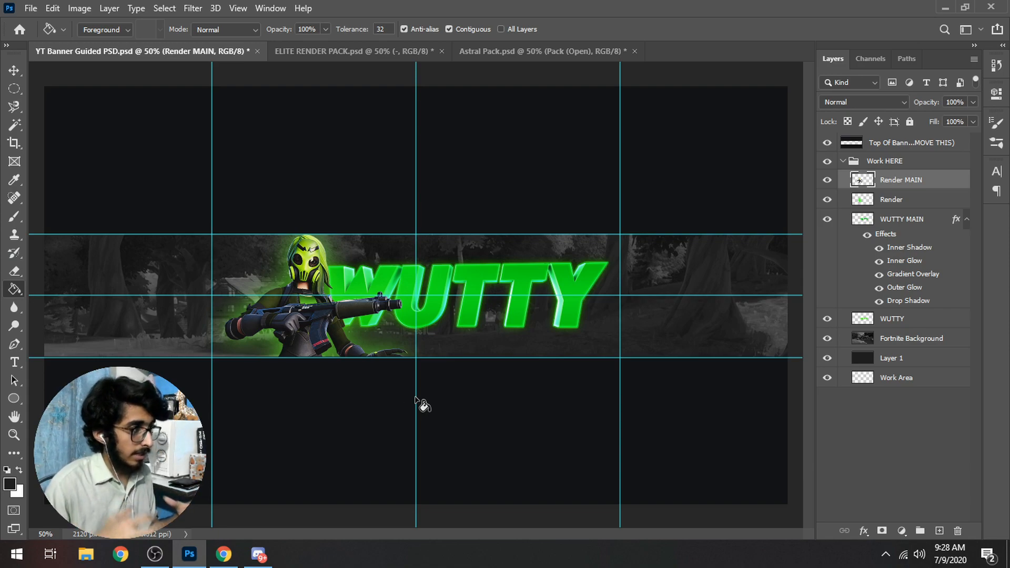
{"action": "left_click", "coordinate": [53, 8]}
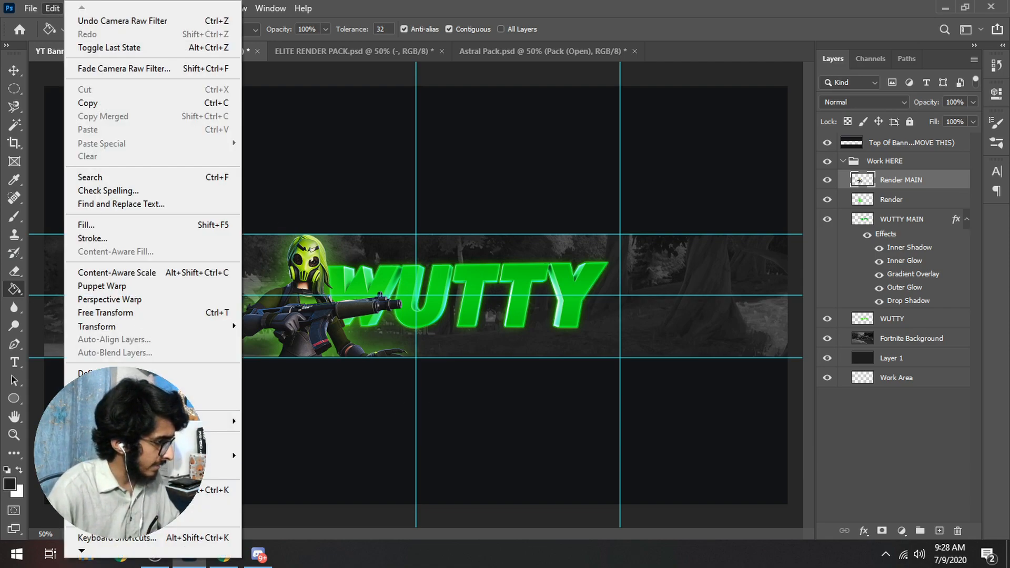
{"action": "left_click", "coordinate": [173, 469]}
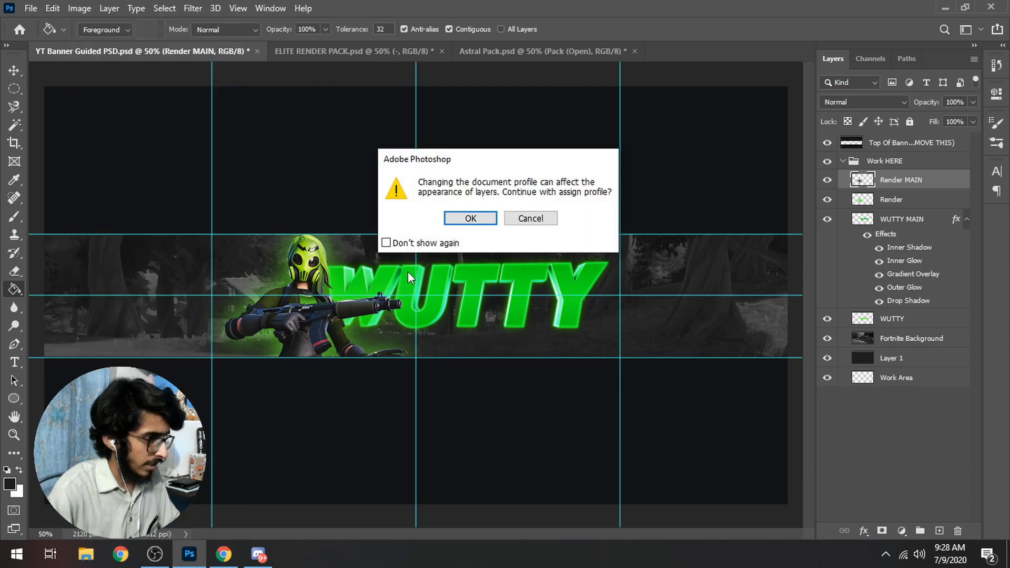
{"action": "left_click", "coordinate": [468, 218]}
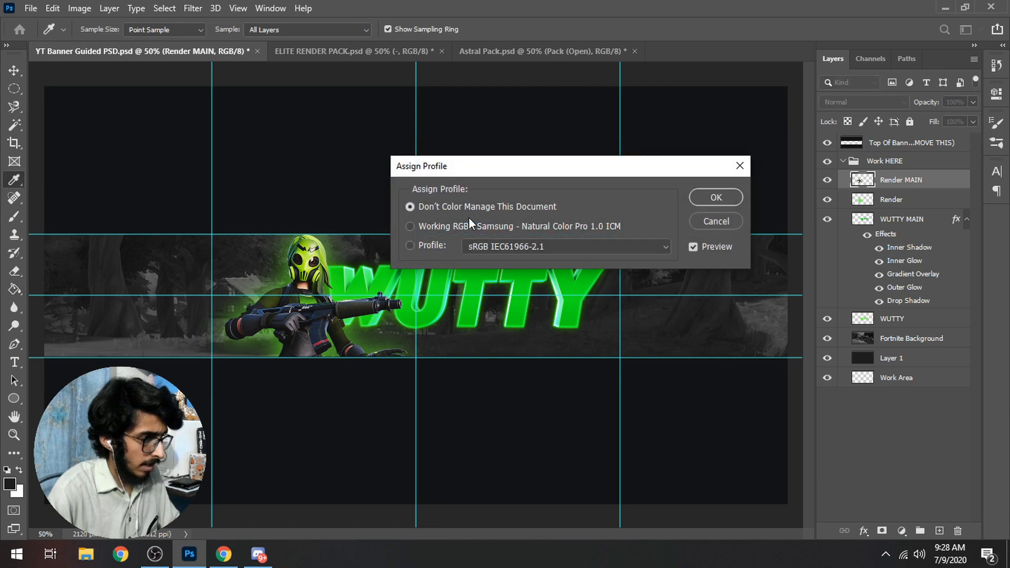
{"action": "left_click", "coordinate": [706, 221]}
{"action": "key", "text": "g"}
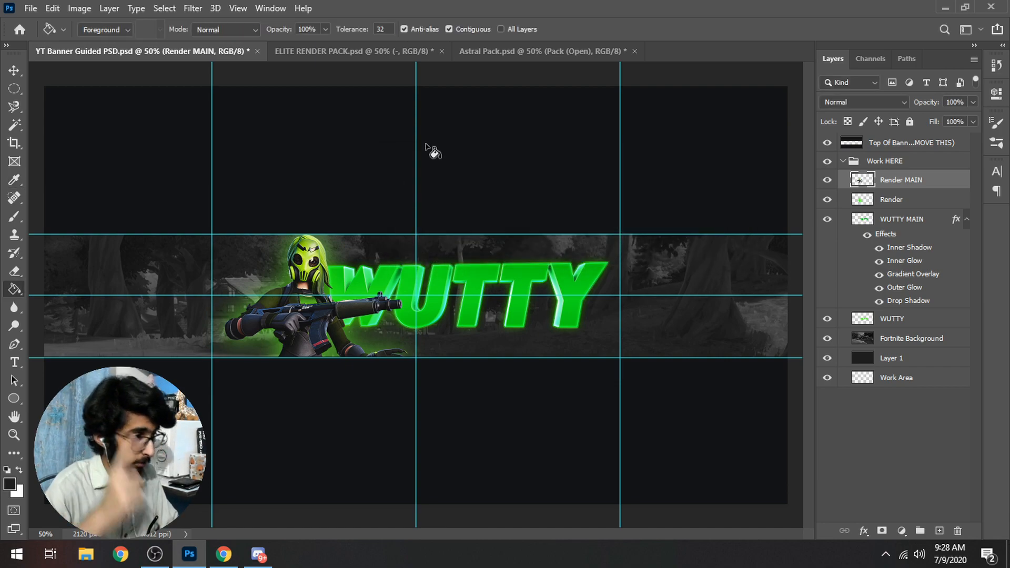
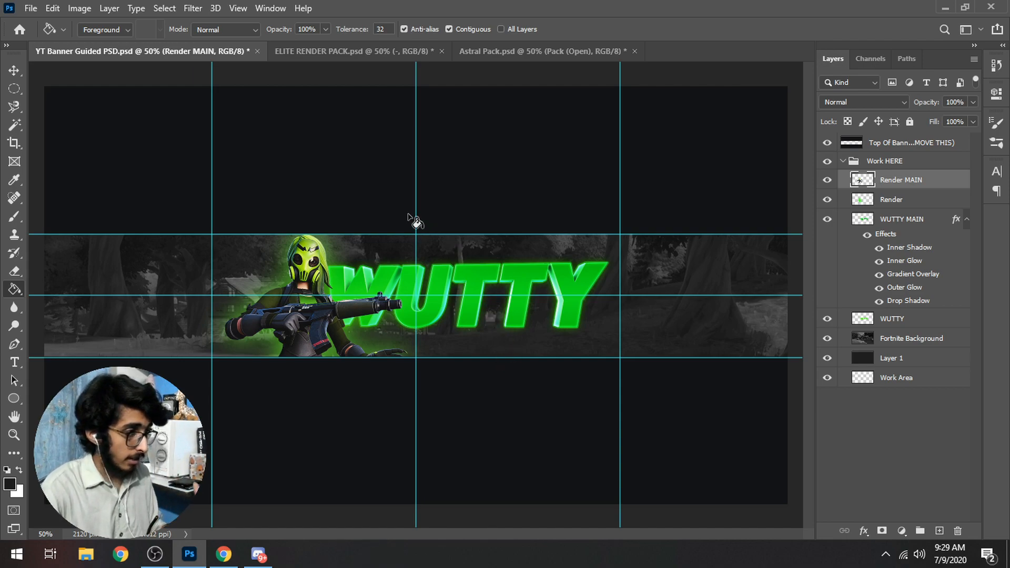
In the Astral Pack document, show and select the second layer of the Particles group, the one with orange sparks.
{"action": "left_click", "coordinate": [521, 57]}
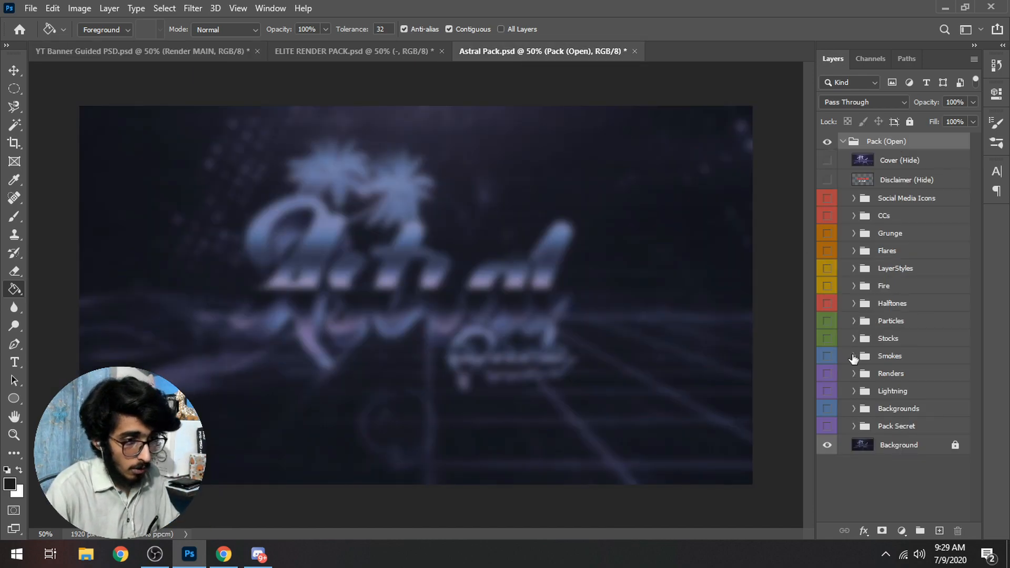
{"action": "left_click", "coordinate": [853, 320]}
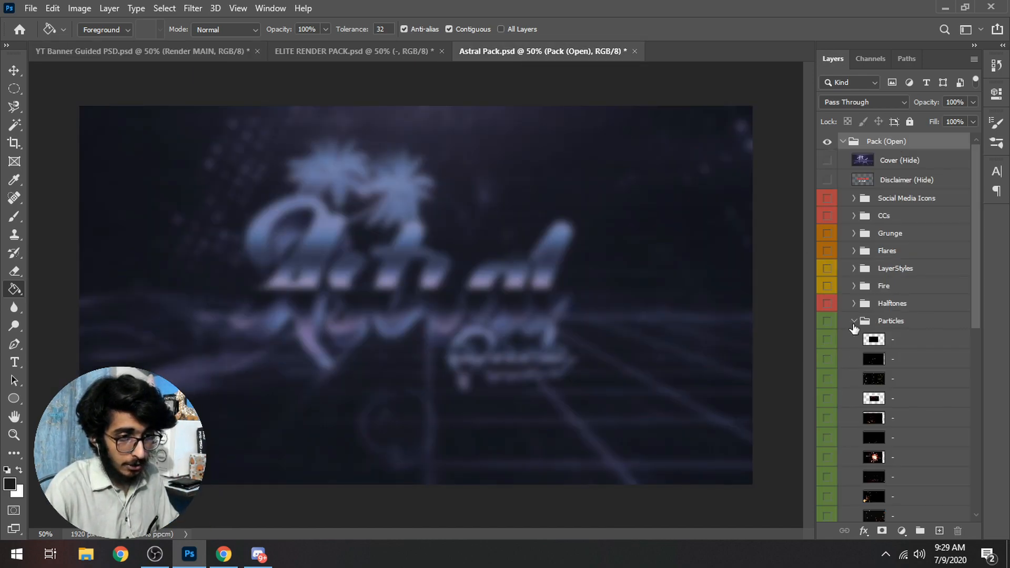
{"action": "left_click", "coordinate": [828, 360]}
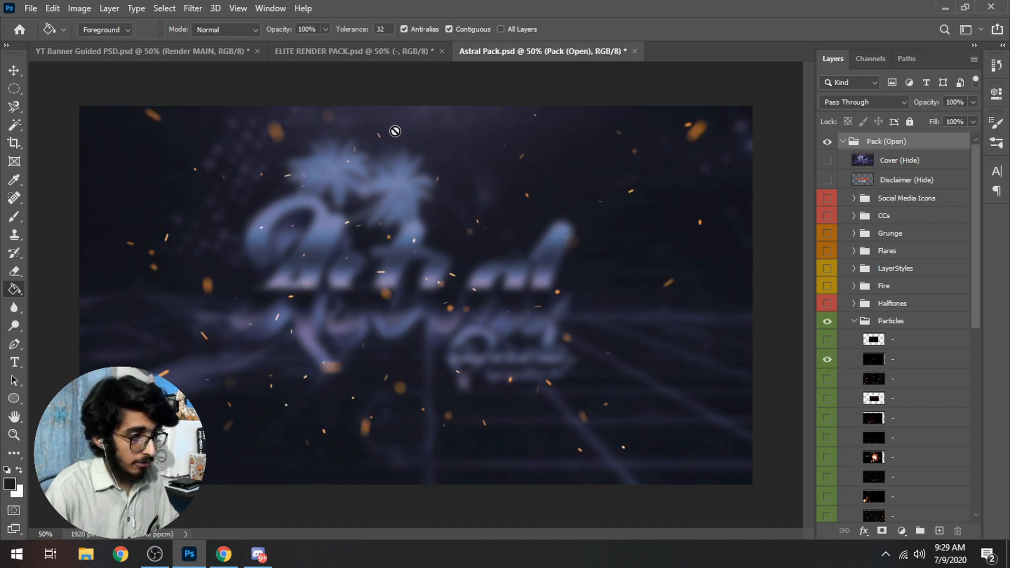
{"action": "left_click", "coordinate": [905, 359]}
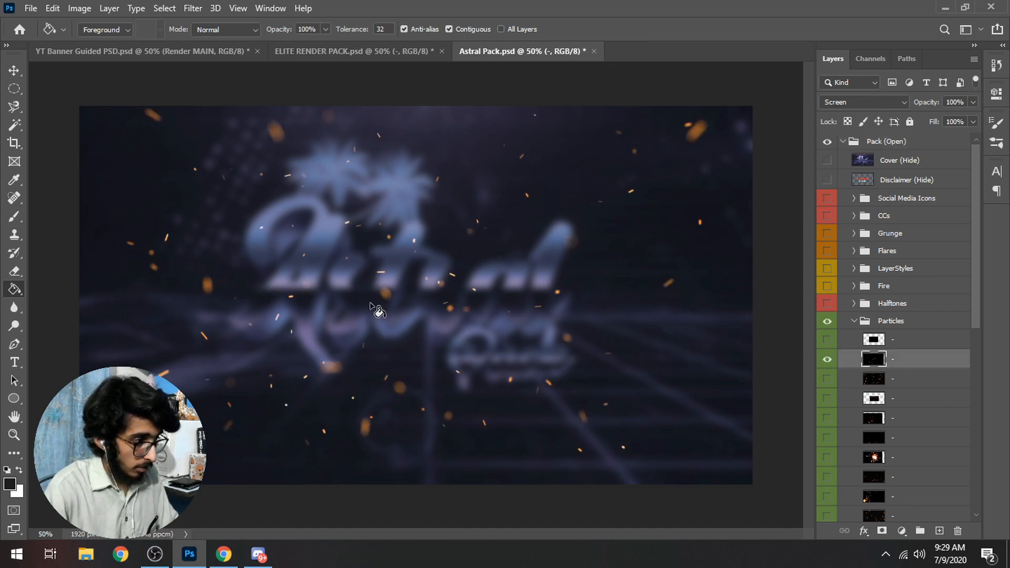
Copy the orange particle layer into the YT Banner document and position it across the render and the WUTTY text.
{"action": "key", "text": "v"}
{"action": "left_click_drag", "start_coordinate": [502, 331], "coordinate": [383, 274]}
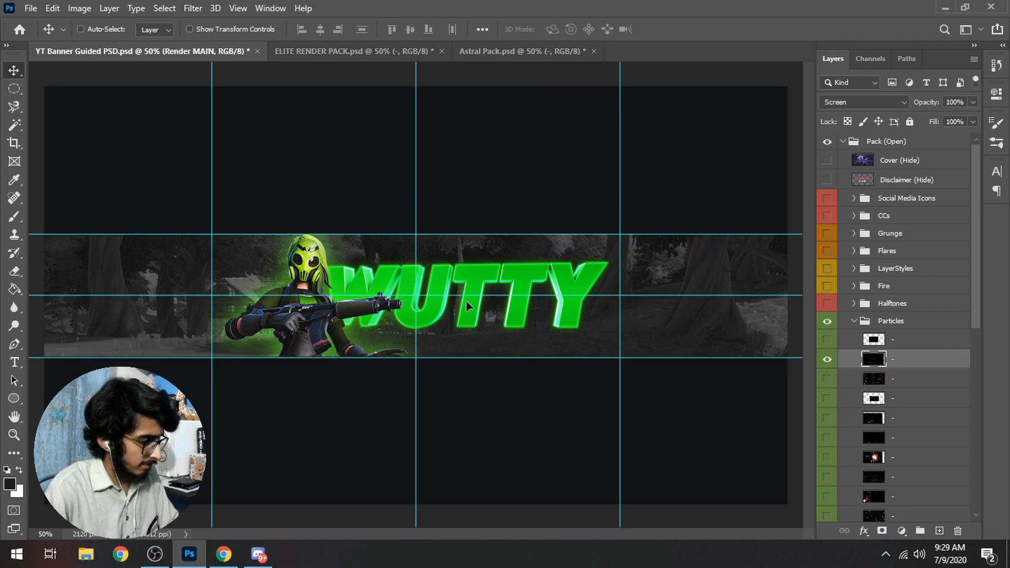
{"action": "left_click_drag", "start_coordinate": [495, 288], "coordinate": [494, 291]}
{"action": "left_click_drag", "start_coordinate": [474, 331], "coordinate": [524, 330]}
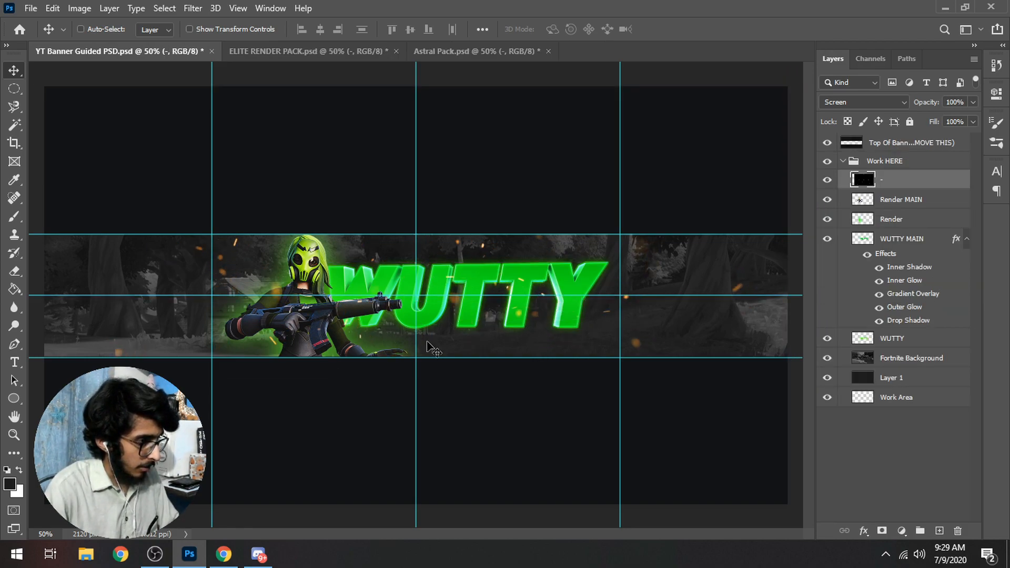
Scale down the orange particle layer and reposition it so the sparks spread around the render and the WUTTY text.
{"action": "key", "text": "ctrl+t"}
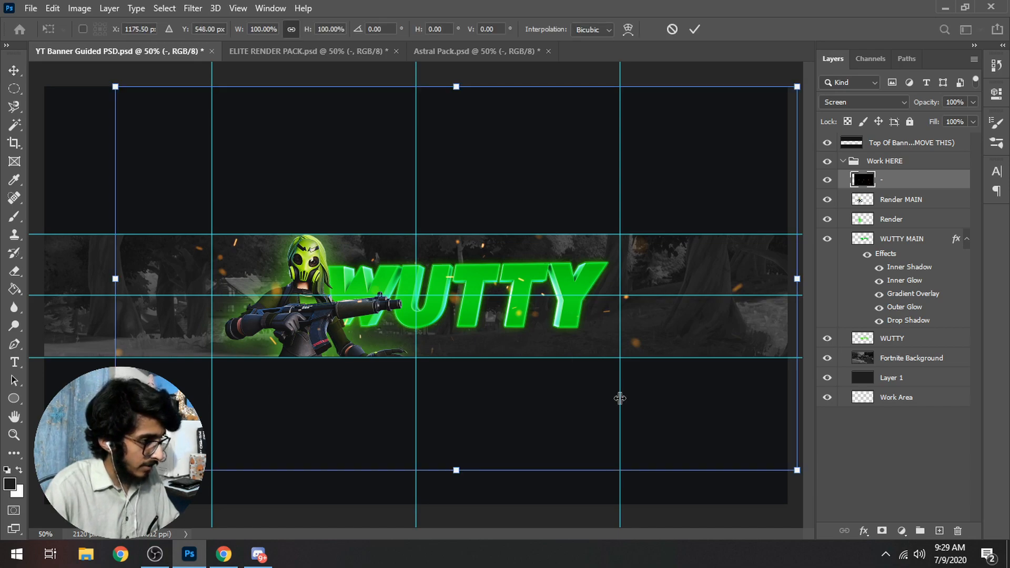
{"action": "left_click_drag", "start_coordinate": [798, 471], "coordinate": [721, 427]}
{"action": "left_click_drag", "start_coordinate": [652, 391], "coordinate": [669, 408]}
{"action": "key", "text": "Return"}
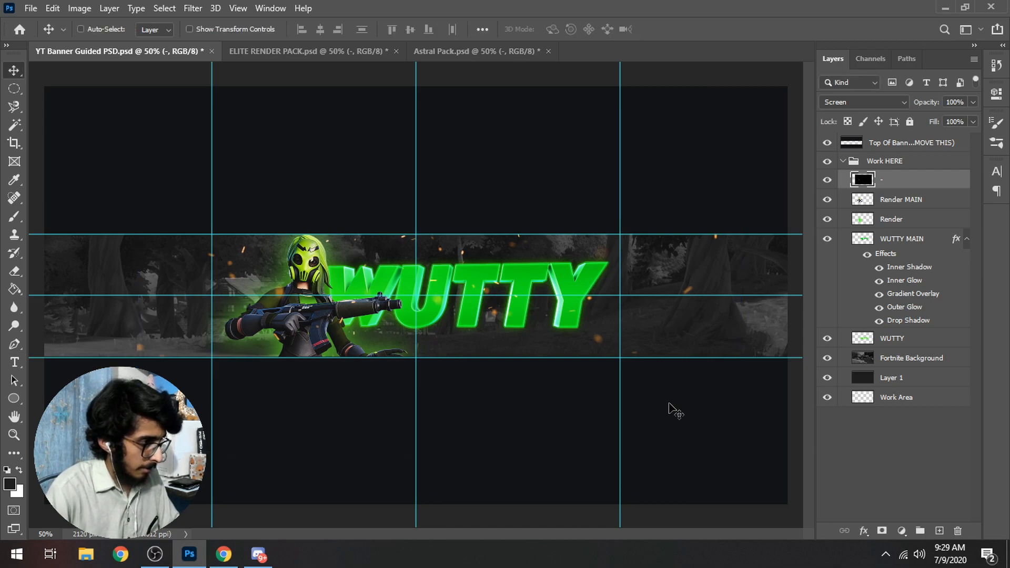
Shift the hue of the particle layer from orange towards yellow with Hue/Saturation.
{"action": "key", "text": "ctrl+u"}
{"action": "mouse_move", "coordinate": [758, 227]}
{"action": "left_mouse_down"}
{"action": "mouse_move", "coordinate": [724, 227]}
{"action": "mouse_move", "coordinate": [772, 242]}
{"action": "left_mouse_up"}
{"action": "key", "text": "Return"}
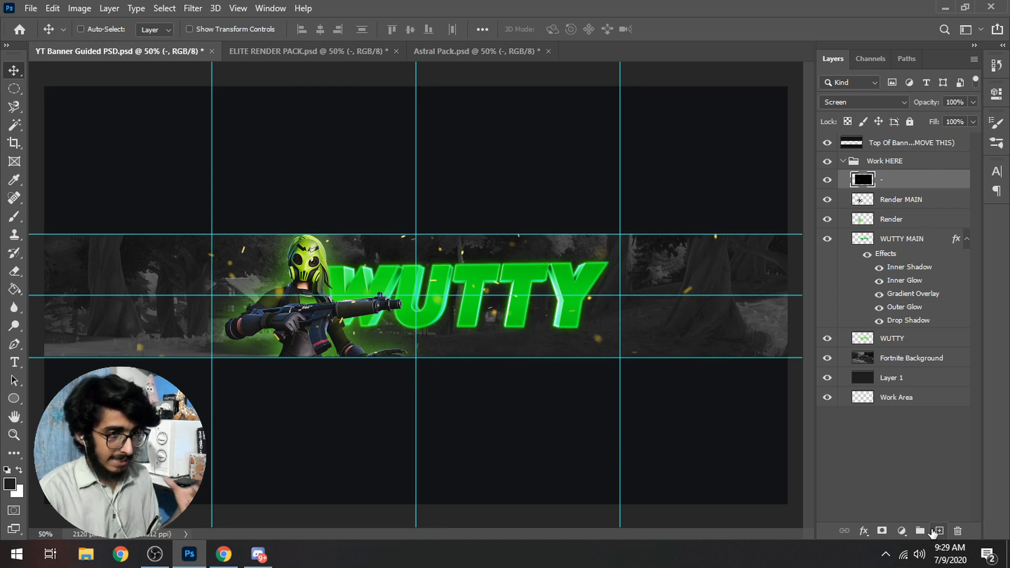
Add a new layer above the particles and set up the Brush tool with a size of 450.
{"action": "left_click", "coordinate": [939, 531]}
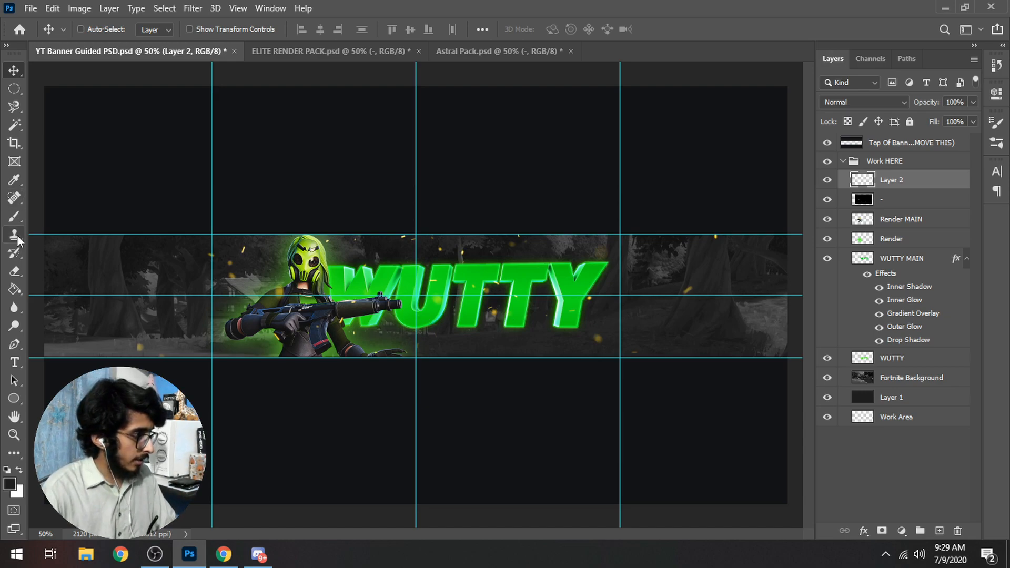
{"action": "left_click", "coordinate": [14, 217]}
{"action": "left_click", "coordinate": [92, 26]}
{"action": "left_click_drag", "start_coordinate": [130, 101], "coordinate": [2, 116]}
{"action": "type", "text": "450"}
{"action": "key", "text": "Return"}
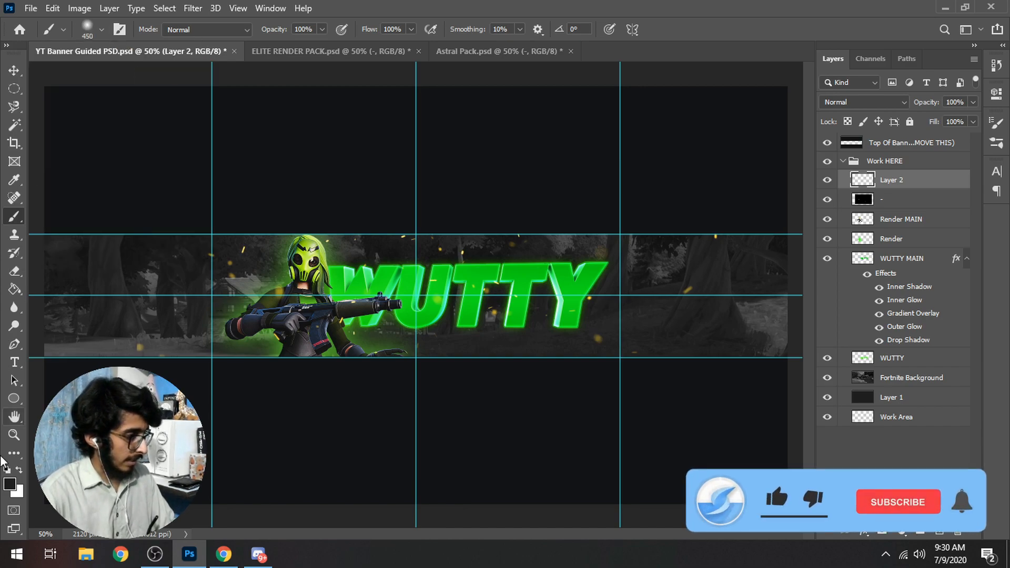
Set the foreground colour to a bright green.
{"action": "left_click", "coordinate": [10, 484]}
{"action": "left_click_drag", "start_coordinate": [836, 415], "coordinate": [841, 407]}
{"action": "left_click", "coordinate": [817, 279]}
{"action": "left_click", "coordinate": [950, 272]}
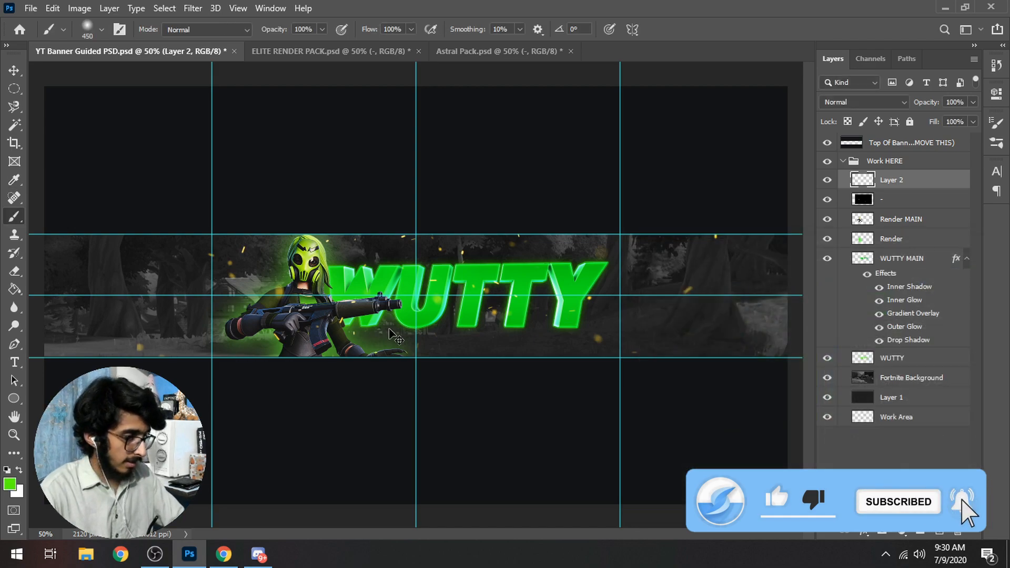
Try painting a soft green glow along the banner strip's lower edge, and undo the brush strokes.
{"action": "key", "text": "ctrl+minus"}
{"action": "key", "text": "ctrl+minus"}
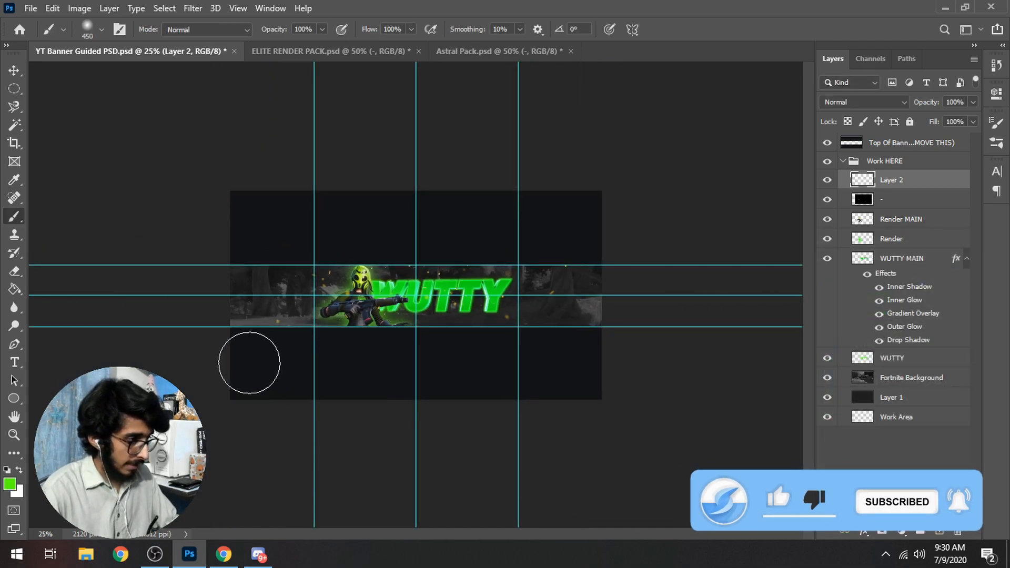
{"action": "mouse_move", "coordinate": [250, 363]}
{"action": "left_mouse_down"}
{"action": "mouse_move", "coordinate": [592, 380]}
{"action": "mouse_move", "coordinate": [372, 372]}
{"action": "left_mouse_up"}
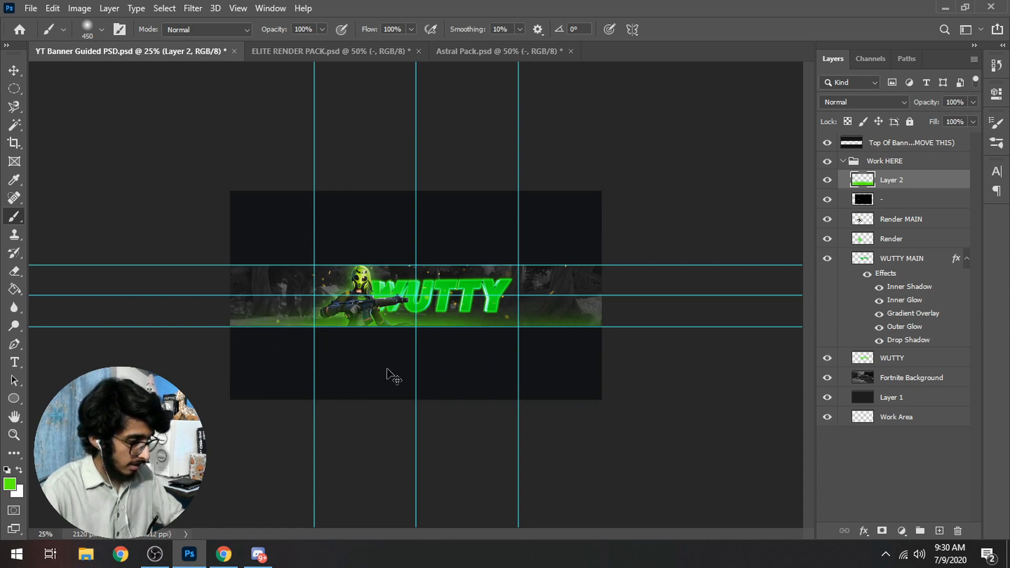
{"action": "key", "text": "ctrl+plus"}
{"action": "key", "text": "ctrl+plus"}
{"action": "key", "text": "ctrl+z"}
{"action": "key", "text": "ctrl+z"}
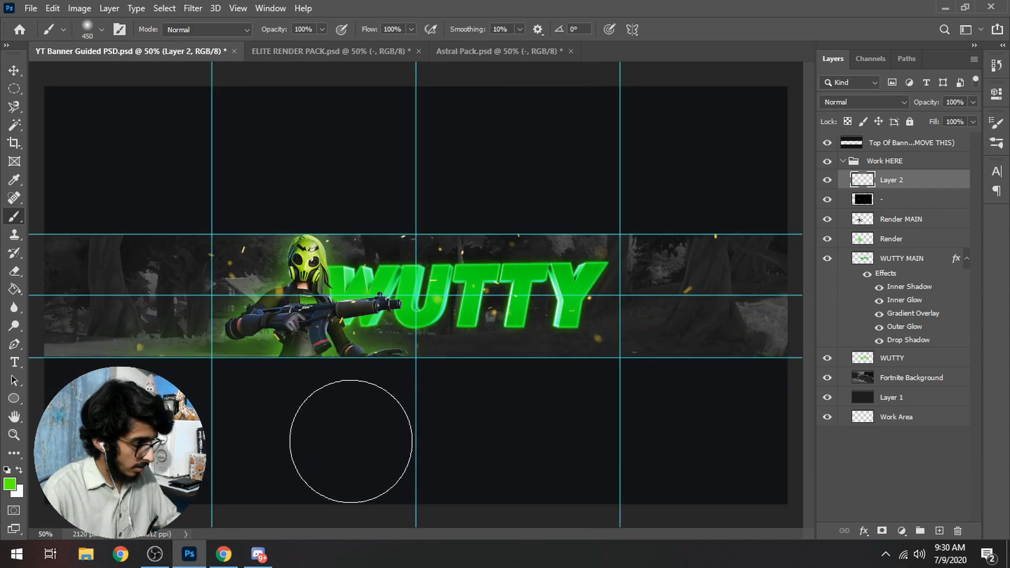
Paint a soft green glow along the strip's lower edge and set its layer's blend mode to Linear Dodge (Add).
{"action": "mouse_move", "coordinate": [157, 429]}
{"action": "left_mouse_down"}
{"action": "mouse_move", "coordinate": [605, 436]}
{"action": "mouse_move", "coordinate": [411, 435]}
{"action": "mouse_move", "coordinate": [547, 451]}
{"action": "mouse_move", "coordinate": [386, 447]}
{"action": "mouse_move", "coordinate": [579, 464]}
{"action": "mouse_move", "coordinate": [715, 446]}
{"action": "mouse_move", "coordinate": [515, 458]}
{"action": "left_mouse_up"}
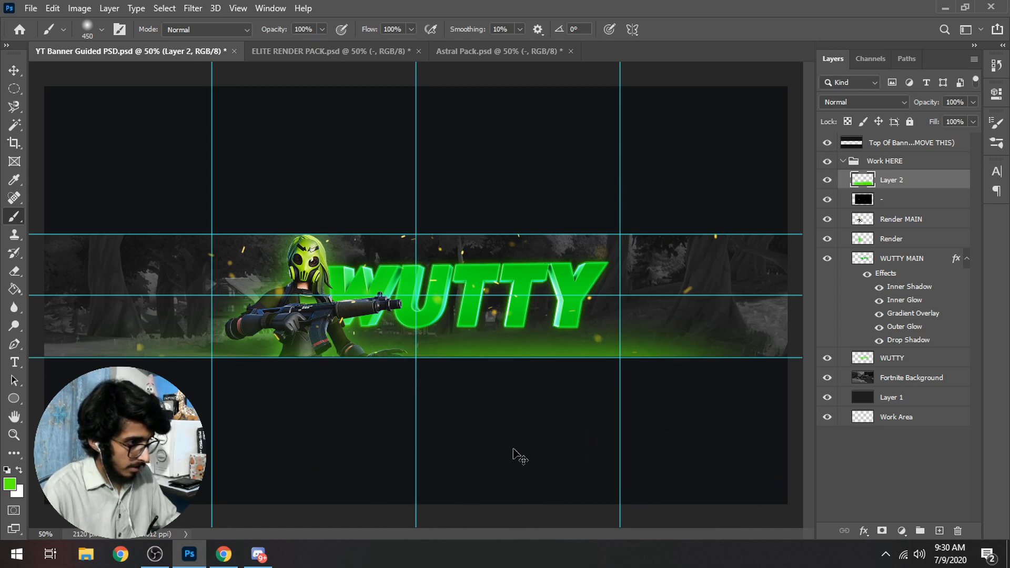
{"action": "left_click", "coordinate": [871, 103]}
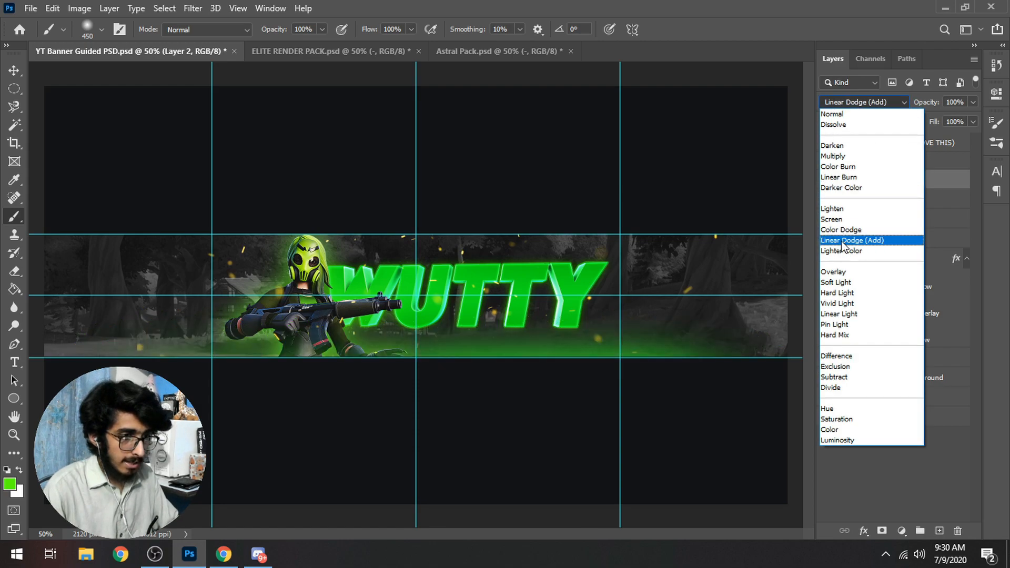
{"action": "left_click", "coordinate": [843, 240]}
Squash the green glow layer vertically and adjust its position along the strip's lower edge.
{"action": "key", "text": "ctrl+t"}
{"action": "left_click_drag", "start_coordinate": [419, 305], "coordinate": [421, 321]}
{"action": "left_click_drag", "start_coordinate": [473, 374], "coordinate": [472, 358]}
{"action": "left_click_drag", "start_coordinate": [415, 301], "coordinate": [417, 314]}
{"action": "mouse_move", "coordinate": [485, 380]}
{"action": "left_mouse_down"}
{"action": "mouse_move", "coordinate": [467, 379]}
{"action": "mouse_move", "coordinate": [478, 378]}
{"action": "left_mouse_up"}
{"action": "key", "text": "Return"}
{"action": "key", "text": "b"}
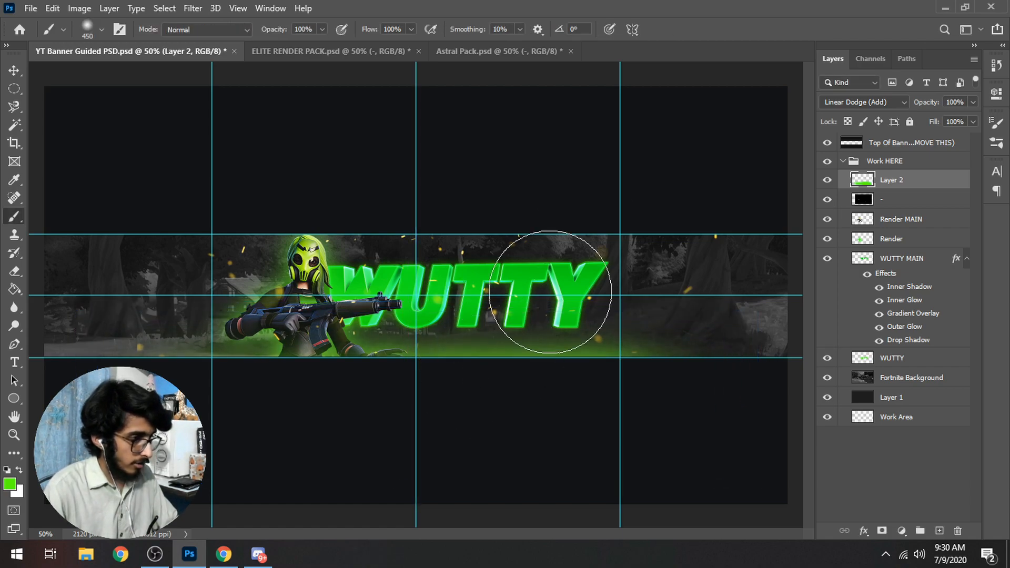
Stretch the green glow layer taller and move it downwards so it fades softly into the strip.
{"action": "key", "text": "ctrl+t"}
{"action": "left_click_drag", "start_coordinate": [408, 314], "coordinate": [407, 281]}
{"action": "left_click_drag", "start_coordinate": [456, 345], "coordinate": [447, 384]}
{"action": "key", "text": "Return"}
{"action": "key", "text": "b"}
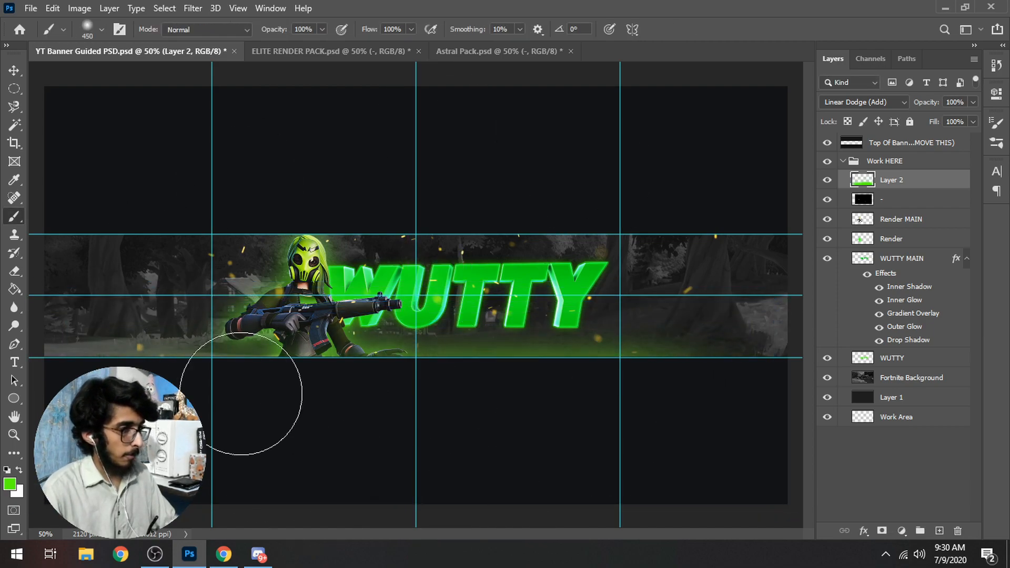
{"action": "key", "text": "ctrl+t"}
{"action": "key", "text": "Return"}
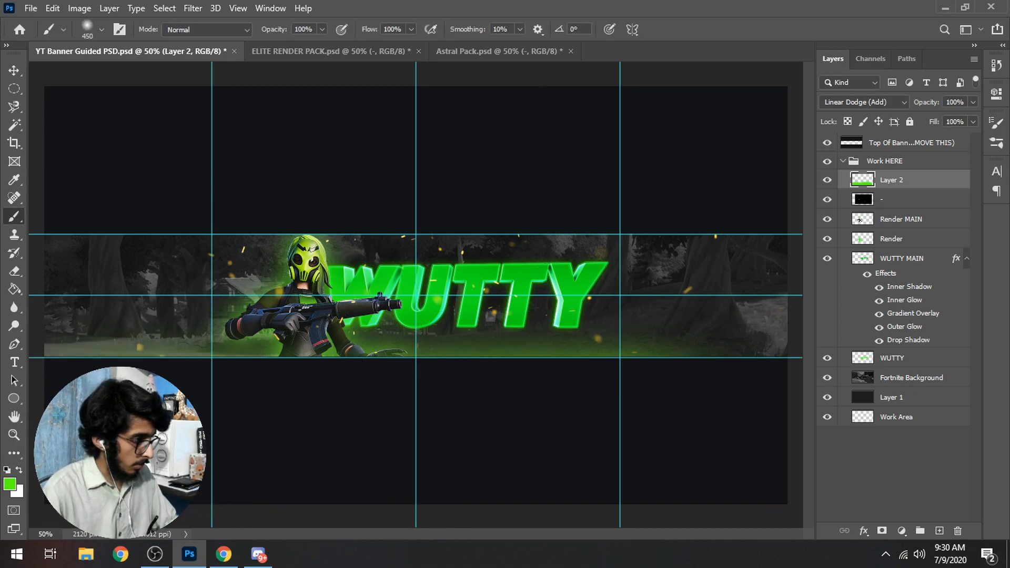
Brush additional green below the strip to extend the glow along its lower edge, undoing the first stroke.
{"action": "left_click_drag", "start_coordinate": [671, 442], "coordinate": [620, 516]}
{"action": "key", "text": "ctrl+z"}
{"action": "left_click_drag", "start_coordinate": [801, 468], "coordinate": [544, 517]}
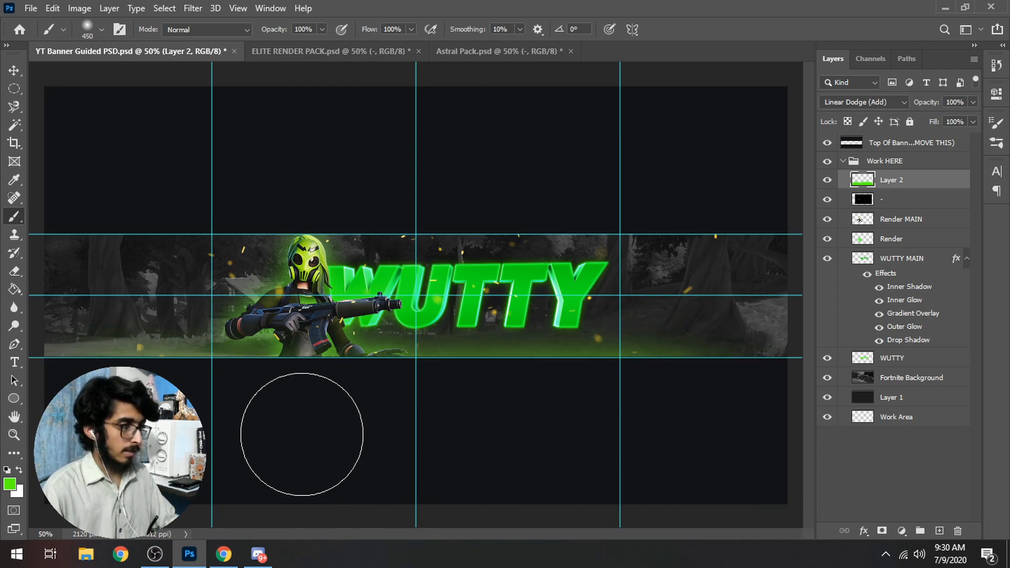
{"action": "key", "text": "ctrl+minus"}
{"action": "key", "text": "ctrl+minus"}
{"action": "key", "text": "ctrl+plus"}
{"action": "key", "text": "ctrl+plus"}
{"action": "key", "text": "ctrl+plus"}
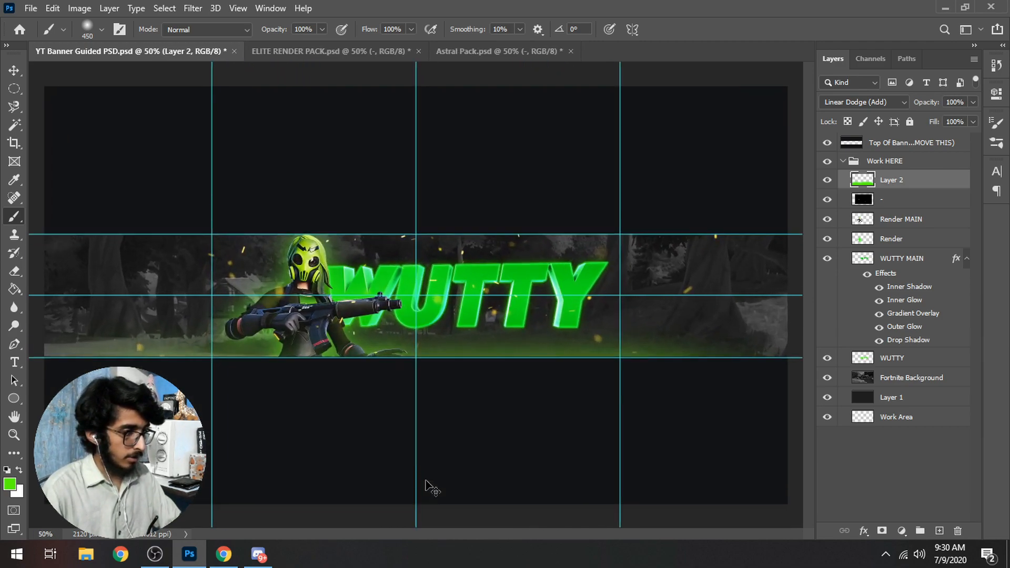
{"action": "key", "text": "ctrl+minus"}
{"action": "key", "text": "ctrl+minus"}
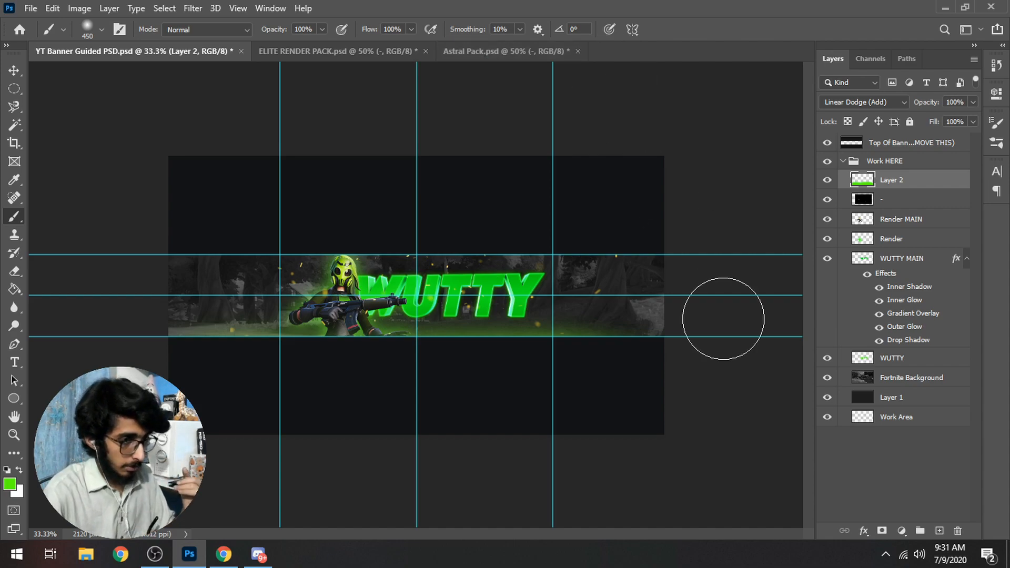
Add a new layer with a soft white glow at the strip's upper edge, slightly stretched vertically and moved up.
{"action": "left_click", "coordinate": [939, 531]}
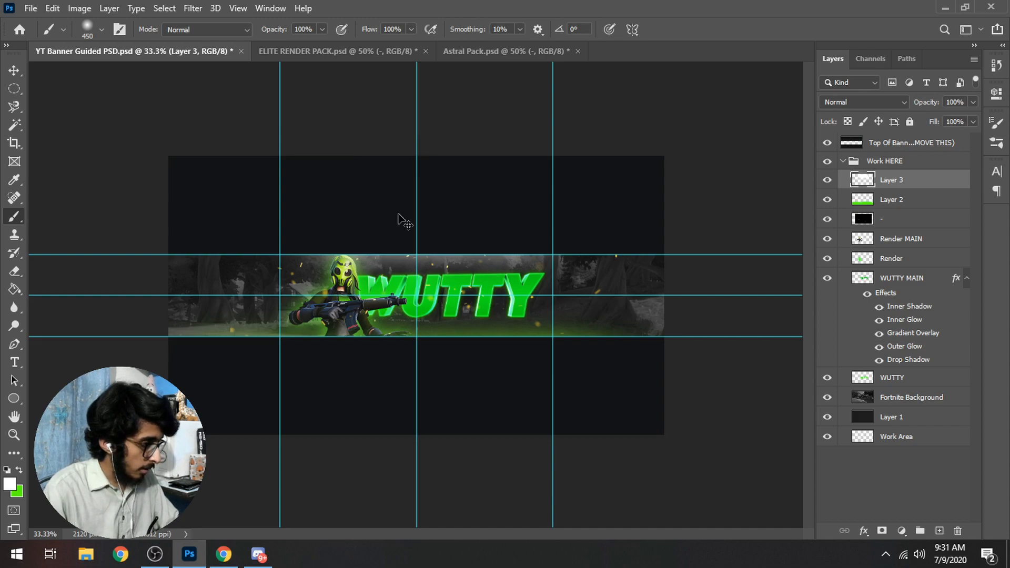
{"action": "key", "text": "ctrl+t"}
{"action": "left_click_drag", "start_coordinate": [428, 293], "coordinate": [429, 299]}
{"action": "left_click_drag", "start_coordinate": [443, 266], "coordinate": [438, 259]}
{"action": "key", "text": "Return"}
{"action": "key", "text": "b"}
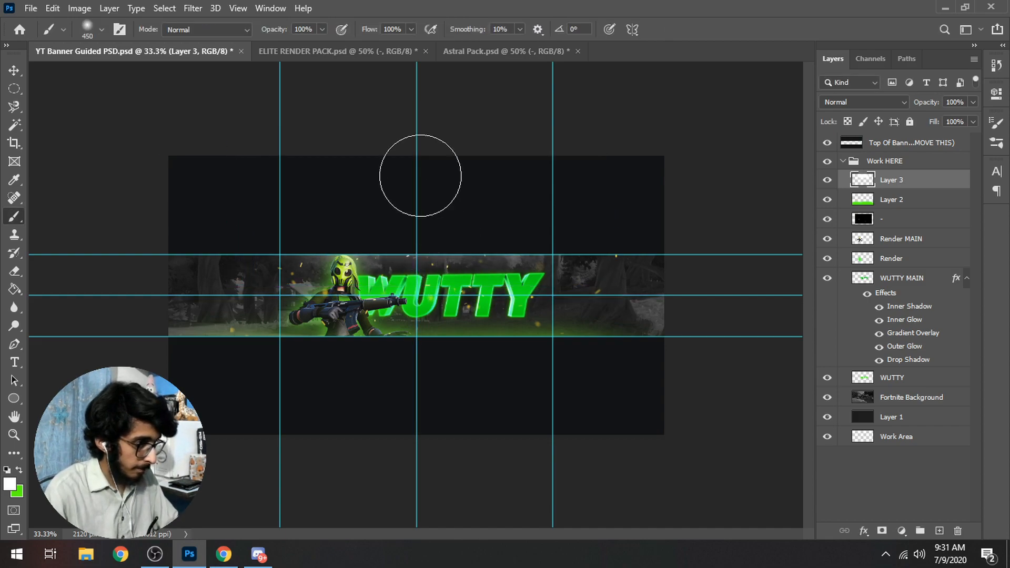
{"action": "key", "text": "ctrl+plus"}
{"action": "key", "text": "ctrl+plus"}
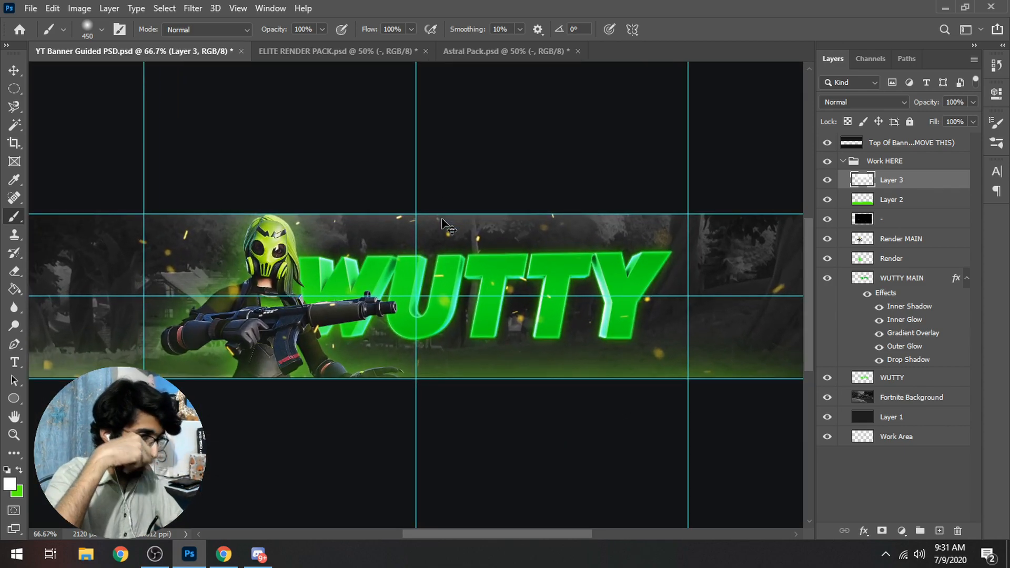
{"action": "key", "text": "ctrl+plus"}
{"action": "key", "text": "ctrl+minus"}
{"action": "key", "text": "ctrl+minus"}
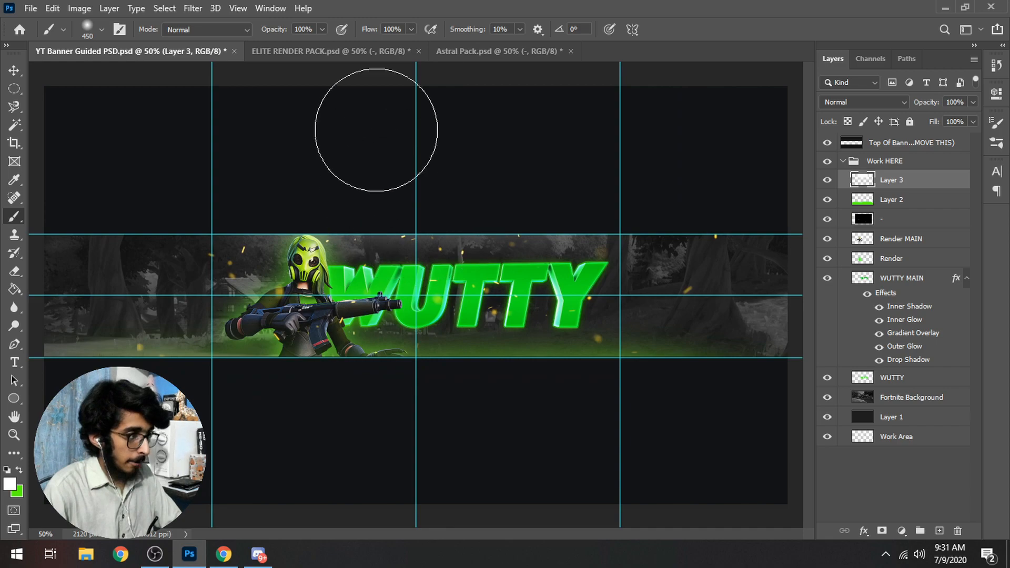
In the Astral Pack document, hide and collapse the Particles group and expand the Lightning group.
{"action": "left_click", "coordinate": [443, 51]}
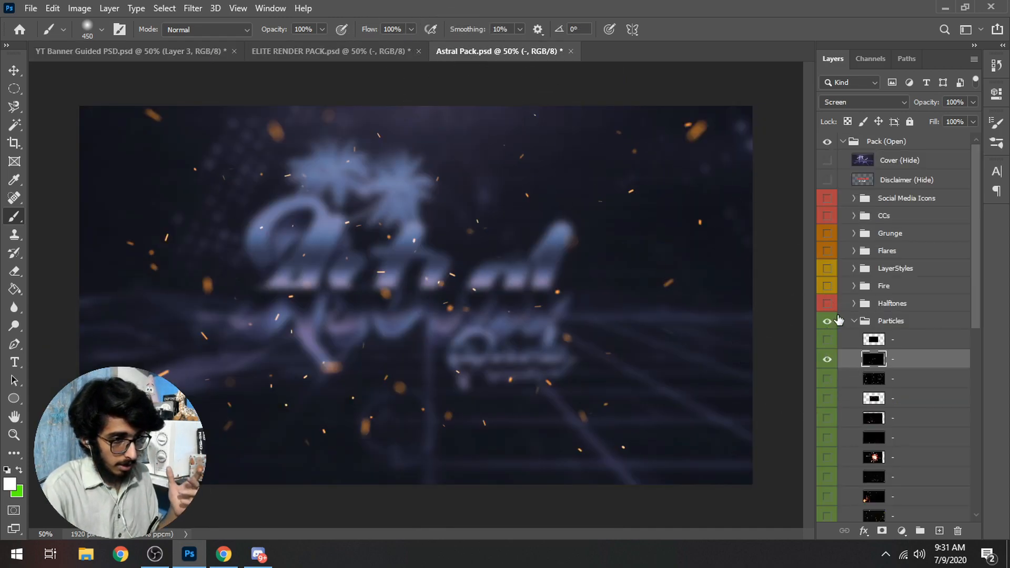
{"action": "left_click", "coordinate": [836, 323]}
{"action": "left_click", "coordinate": [854, 322]}
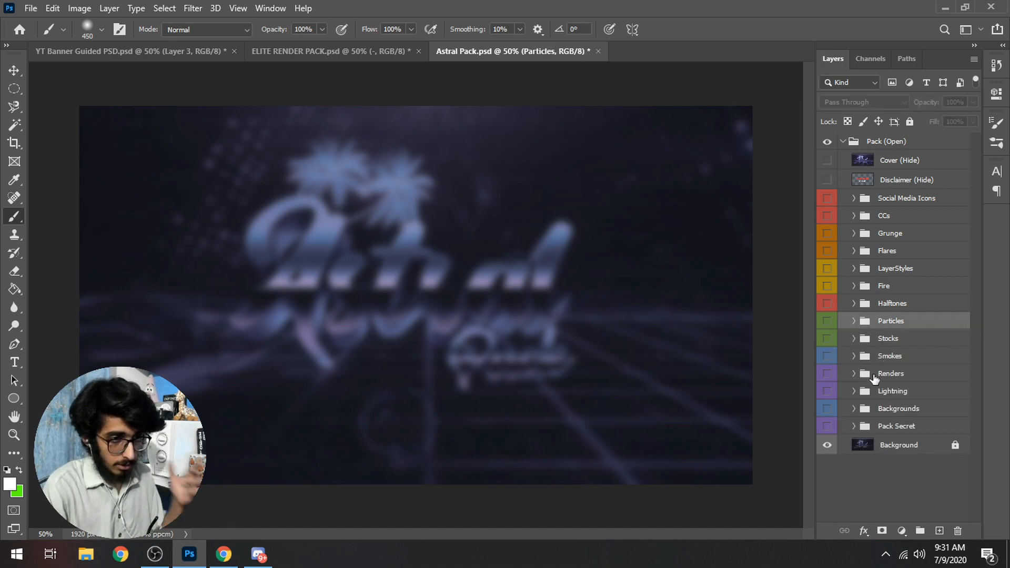
{"action": "left_click", "coordinate": [853, 392]}
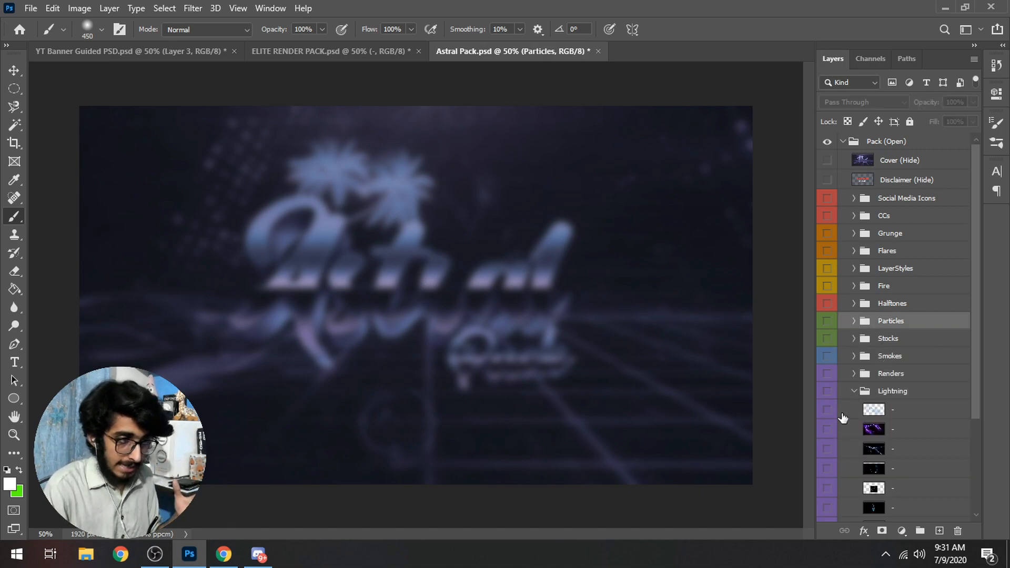
Preview the first six layers of the Lightning group one at a time, hiding each again.
{"action": "left_click", "coordinate": [842, 415]}
{"action": "left_click", "coordinate": [827, 409]}
{"action": "left_click", "coordinate": [827, 409]}
{"action": "left_click", "coordinate": [827, 430]}
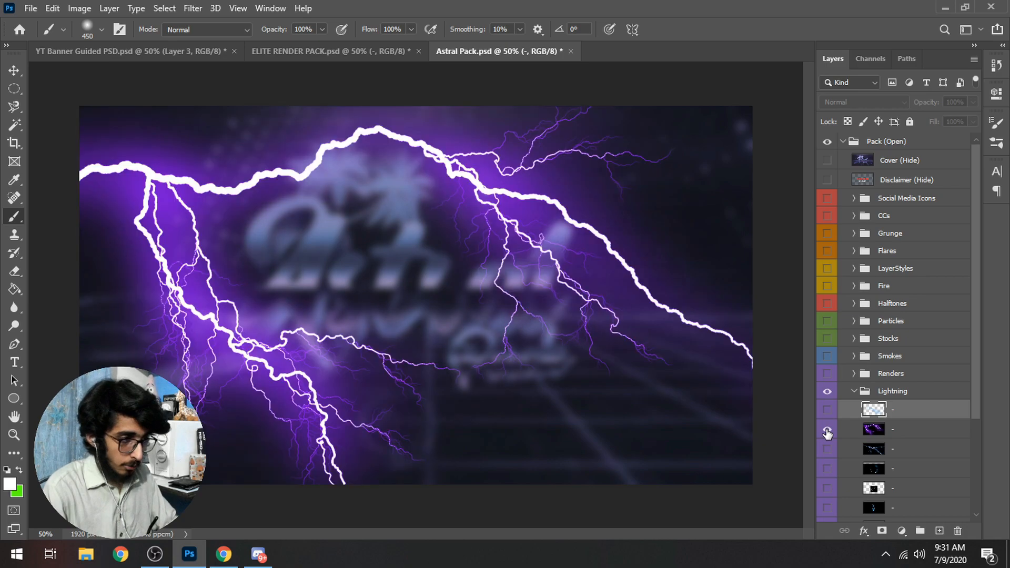
{"action": "left_click", "coordinate": [827, 429]}
{"action": "left_click", "coordinate": [827, 449]}
{"action": "left_click", "coordinate": [827, 449]}
{"action": "left_click", "coordinate": [827, 468]}
{"action": "left_click", "coordinate": [827, 468]}
{"action": "left_click", "coordinate": [827, 488]}
{"action": "left_click", "coordinate": [828, 488]}
{"action": "left_click", "coordinate": [827, 508]}
{"action": "left_click", "coordinate": [827, 508]}
Show the first layer of the Lightning group and copy it into the YT Banner document.
{"action": "left_click", "coordinate": [827, 409]}
{"action": "key", "text": "v"}
{"action": "left_click_drag", "start_coordinate": [387, 229], "coordinate": [187, 49]}
{"action": "left_click", "coordinate": [187, 51]}
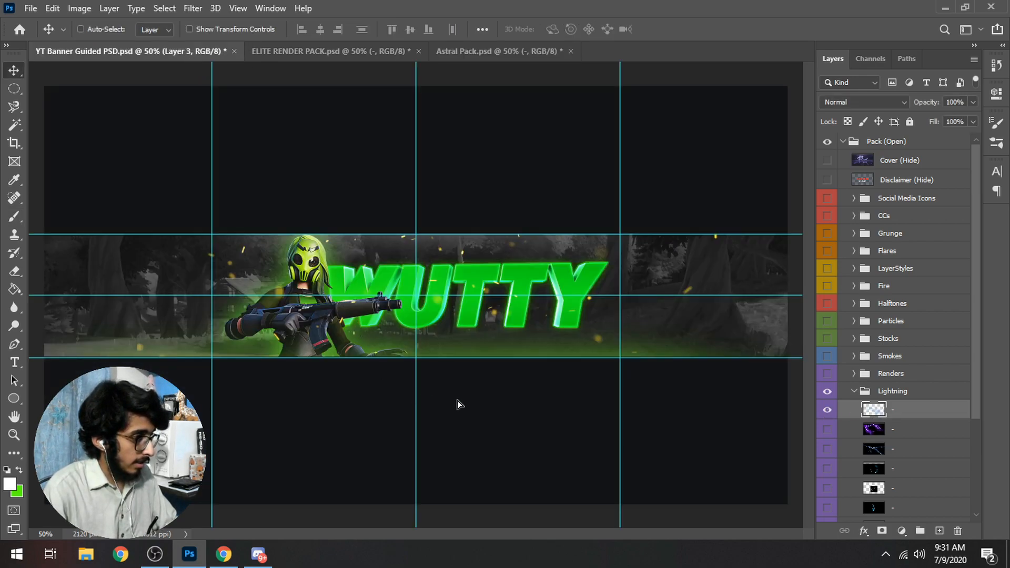
{"action": "left_click_drag", "start_coordinate": [529, 389], "coordinate": [531, 389]}
Rotate the lightning layer to about -30.5° and place it along the strip's lower edge beneath WUTTY.
{"action": "key", "text": "ctrl+t"}
{"action": "left_click_drag", "start_coordinate": [721, 355], "coordinate": [697, 149]}
{"action": "left_click_drag", "start_coordinate": [507, 288], "coordinate": [597, 312]}
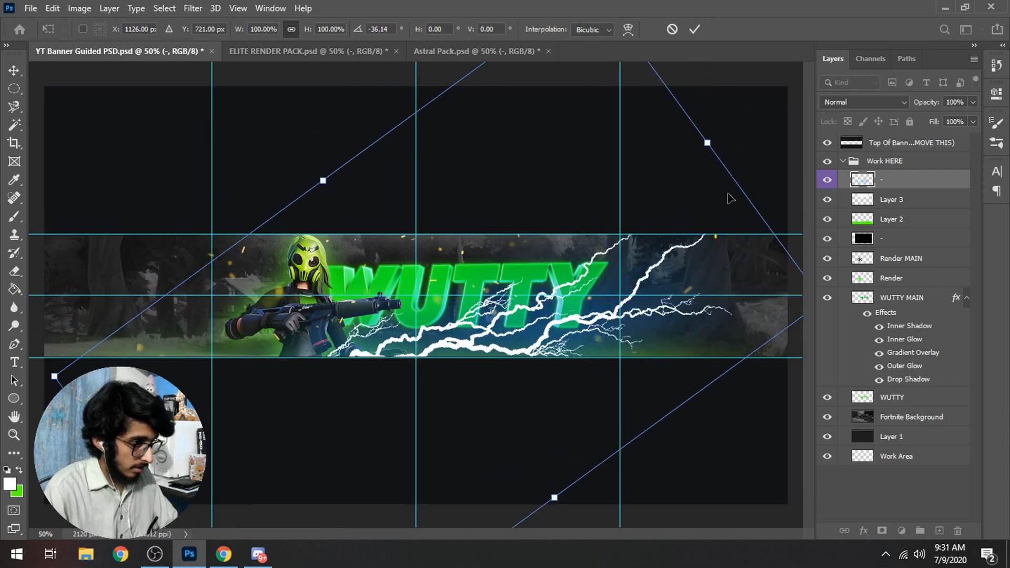
{"action": "left_click_drag", "start_coordinate": [735, 187], "coordinate": [734, 209]}
{"action": "left_click_drag", "start_coordinate": [752, 164], "coordinate": [768, 190]}
{"action": "left_click_drag", "start_coordinate": [707, 323], "coordinate": [698, 325]}
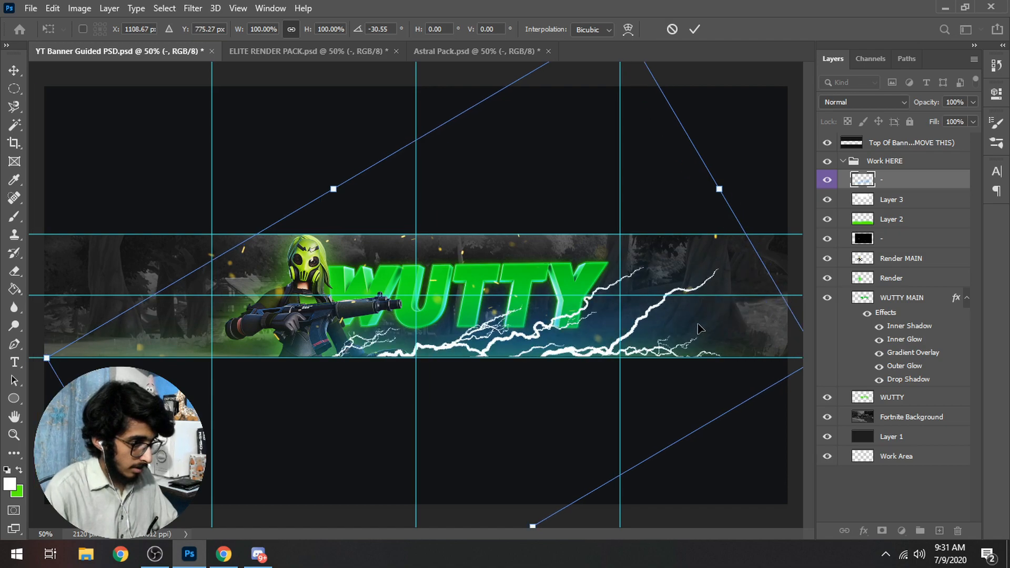
{"action": "key", "text": "Return"}
Shift the lightning layer's hue from blue to green with Hue/Saturation.
{"action": "key", "text": "ctrl+u"}
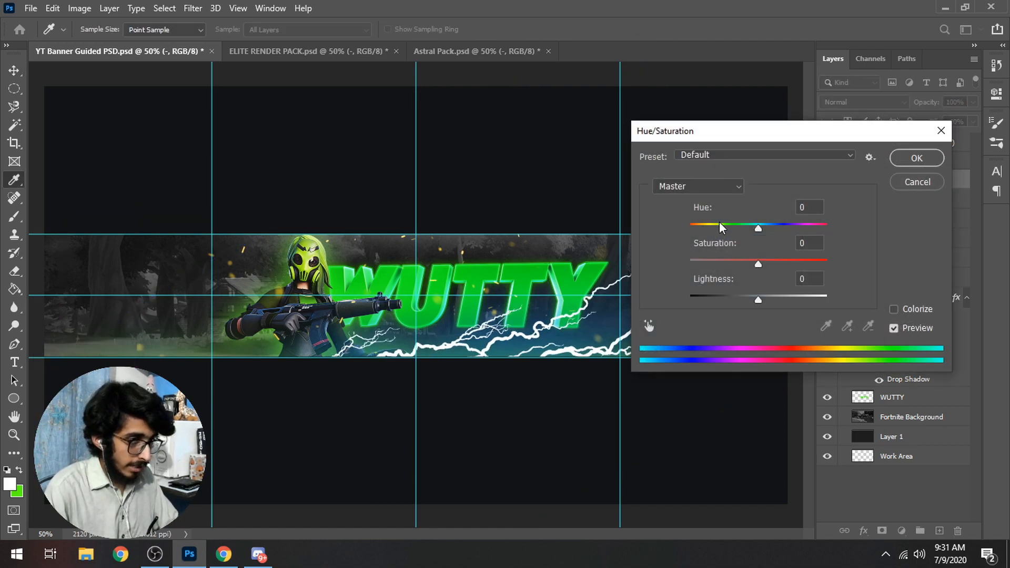
{"action": "left_click_drag", "start_coordinate": [728, 225], "coordinate": [715, 270]}
{"action": "key", "text": "Return"}
{"action": "key", "text": "v"}
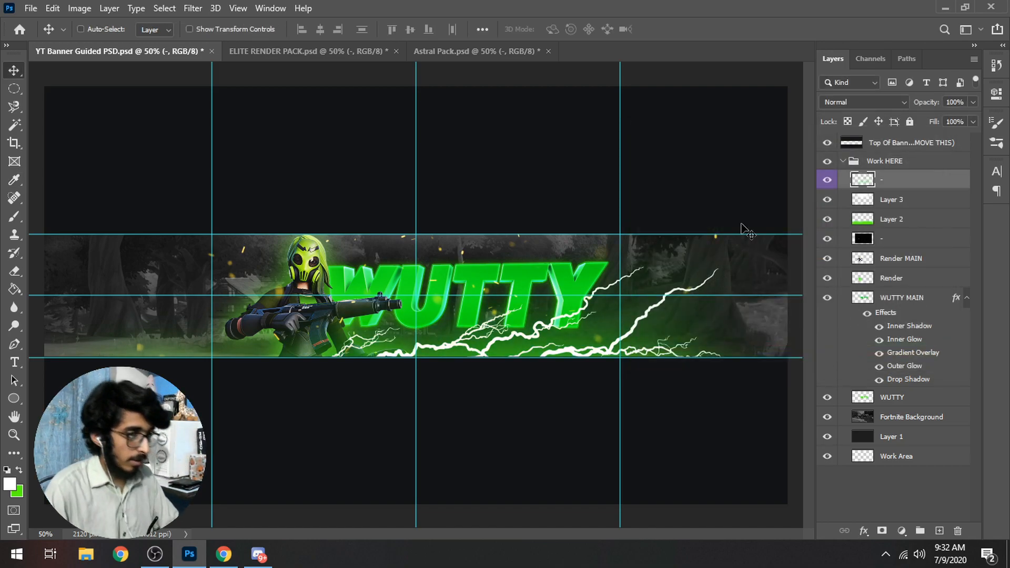
Scale down, rotate and reposition the green lightning so its branches run across the lower part of the WUTTY text.
{"action": "key", "text": "ctrl+t"}
{"action": "left_click_drag", "start_coordinate": [773, 214], "coordinate": [677, 249]}
{"action": "left_click_drag", "start_coordinate": [596, 386], "coordinate": [697, 363]}
{"action": "mouse_move", "coordinate": [713, 167]}
{"action": "left_mouse_down"}
{"action": "mouse_move", "coordinate": [723, 171]}
{"action": "mouse_move", "coordinate": [707, 184]}
{"action": "left_mouse_up"}
{"action": "left_click_drag", "start_coordinate": [664, 347], "coordinate": [648, 358]}
{"action": "left_click_drag", "start_coordinate": [764, 253], "coordinate": [726, 266]}
{"action": "mouse_move", "coordinate": [703, 357]}
{"action": "left_mouse_down"}
{"action": "mouse_move", "coordinate": [705, 327]}
{"action": "mouse_move", "coordinate": [711, 357]}
{"action": "left_mouse_up"}
{"action": "key", "text": "ctrl+z"}
{"action": "left_click_drag", "start_coordinate": [770, 458], "coordinate": [703, 397]}
{"action": "left_click_drag", "start_coordinate": [674, 295], "coordinate": [675, 296]}
{"action": "left_click_drag", "start_coordinate": [762, 199], "coordinate": [705, 258]}
{"action": "key", "text": "Return"}
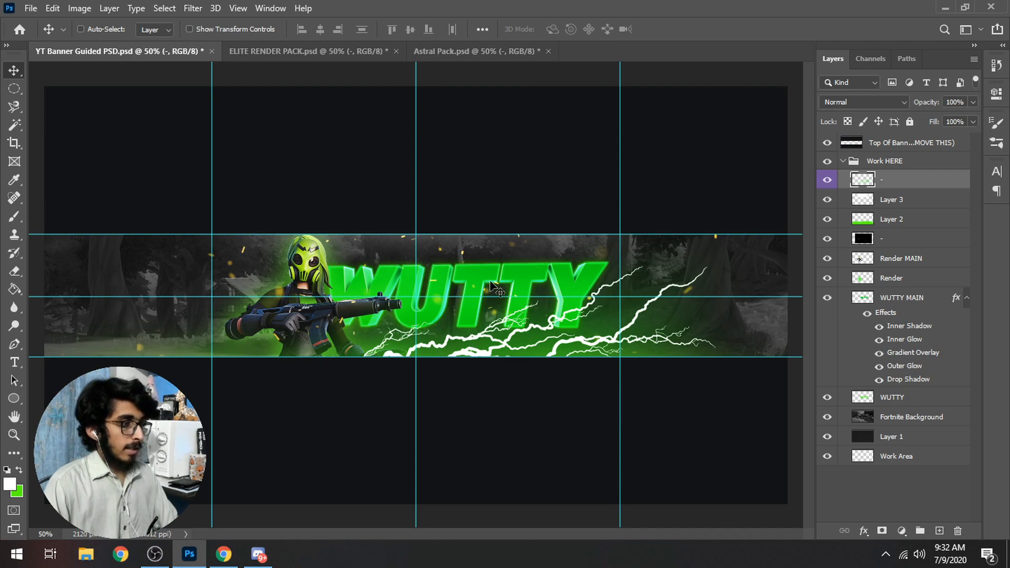
Try scaling the lightning to about 91% and erasing its stray left end, and undo both changes.
{"action": "key", "text": "ctrl+t"}
{"action": "mouse_move", "coordinate": [740, 153]}
{"action": "left_mouse_down"}
{"action": "mouse_move", "coordinate": [711, 200]}
{"action": "mouse_move", "coordinate": [734, 151]}
{"action": "left_mouse_up"}
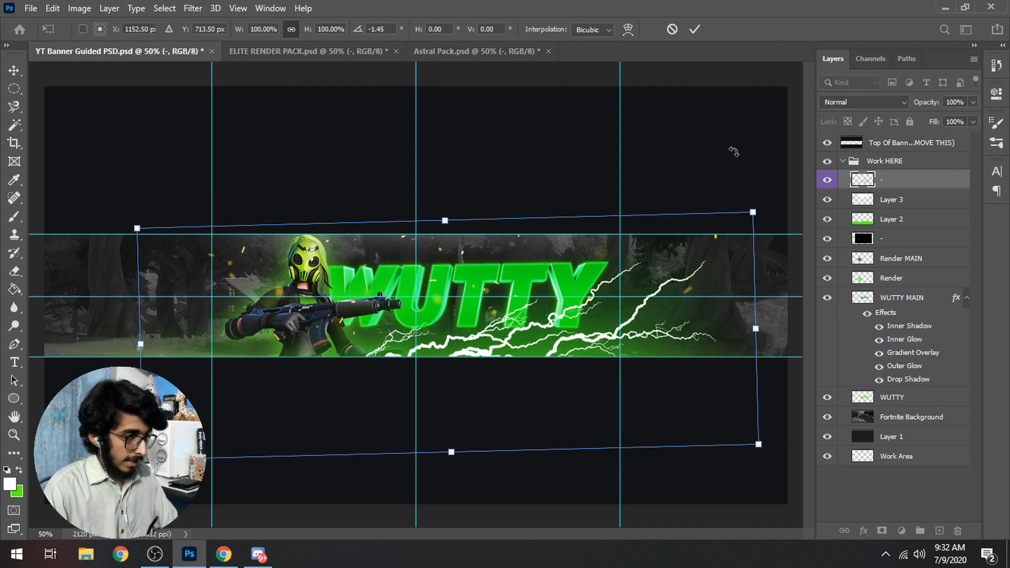
{"action": "left_click_drag", "start_coordinate": [668, 309], "coordinate": [670, 288]}
{"action": "left_click_drag", "start_coordinate": [753, 196], "coordinate": [702, 228]}
{"action": "left_click_drag", "start_coordinate": [634, 276], "coordinate": [650, 279]}
{"action": "left_click_drag", "start_coordinate": [672, 185], "coordinate": [676, 194]}
{"action": "key", "text": "Return"}
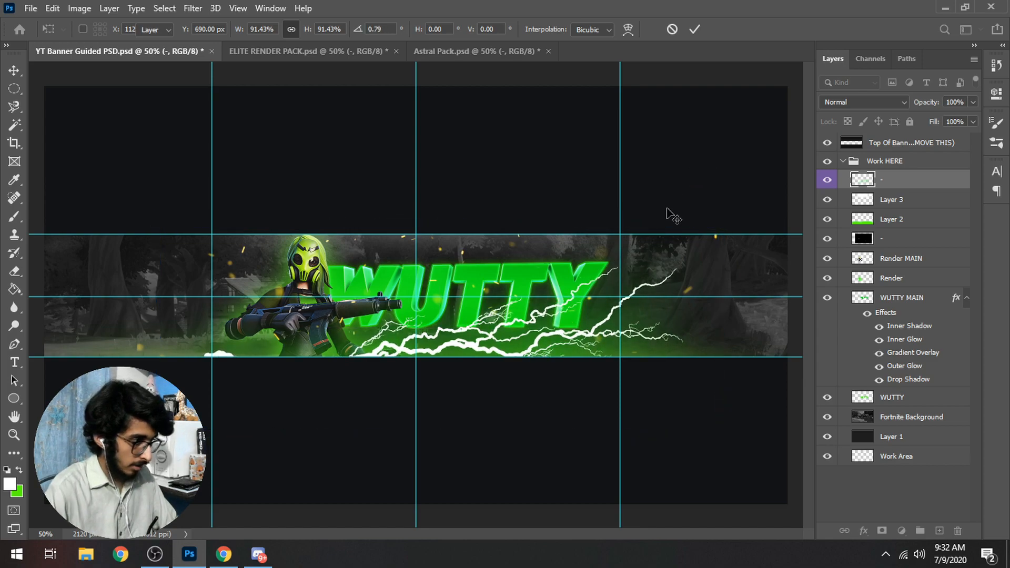
{"action": "key", "text": "e"}
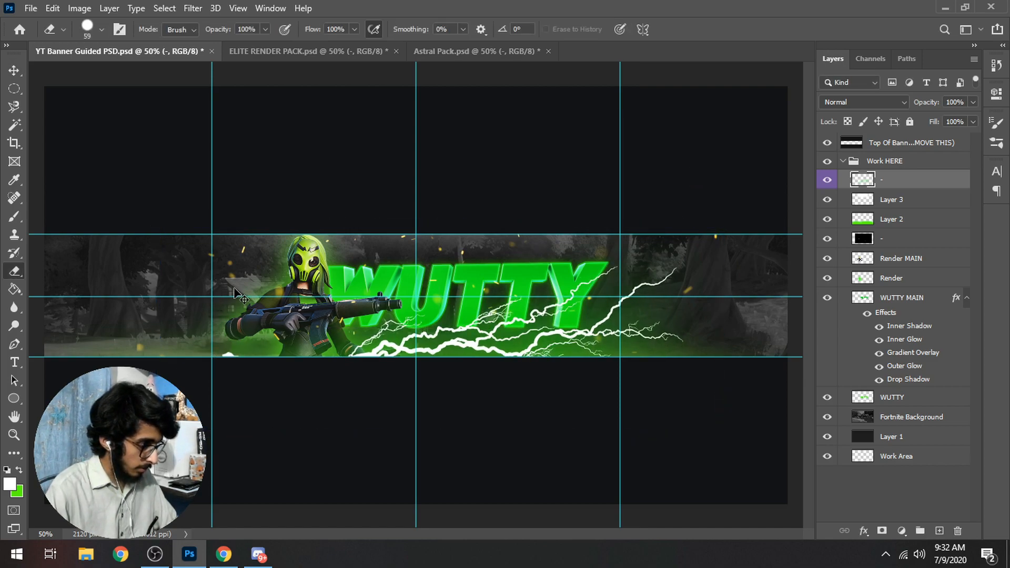
{"action": "key", "text": "ctrl+z"}
Reposition the green lightning along the strip's lower edge beneath WUTTY and rotate it by about -0.75°.
{"action": "key", "text": "v"}
{"action": "left_click_drag", "start_coordinate": [570, 355], "coordinate": [553, 341]}
{"action": "key", "text": "ctrl+t"}
{"action": "left_click_drag", "start_coordinate": [714, 149], "coordinate": [728, 158]}
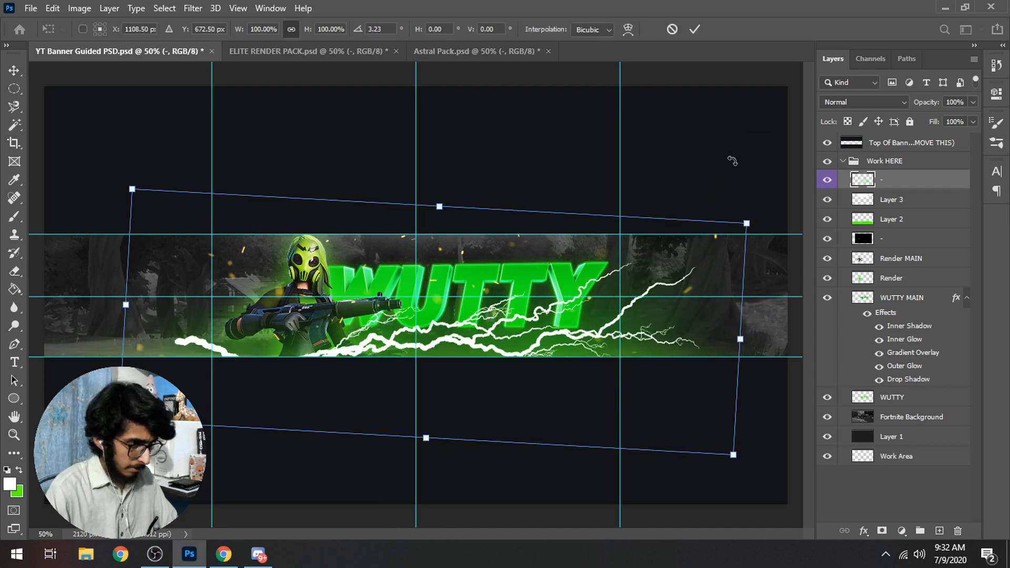
{"action": "mouse_move", "coordinate": [627, 329]}
{"action": "left_mouse_down"}
{"action": "mouse_move", "coordinate": [642, 321]}
{"action": "mouse_move", "coordinate": [622, 333]}
{"action": "left_mouse_up"}
{"action": "left_click_drag", "start_coordinate": [681, 178], "coordinate": [672, 161]}
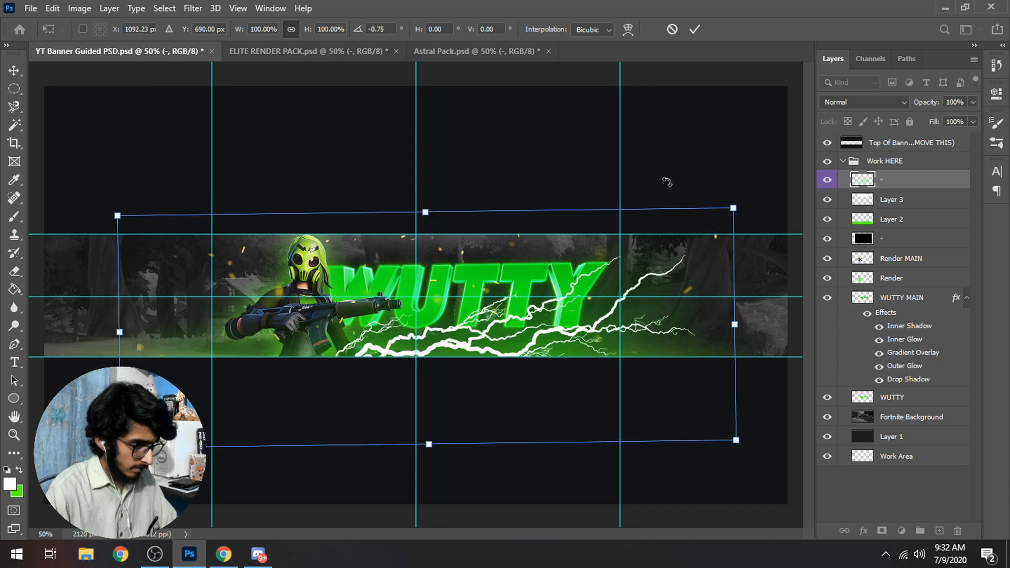
{"action": "key", "text": "Return"}
Move the lightning layer directly below Layer 3, then try a 60% fill and restore it to 100%.
{"action": "left_click_drag", "start_coordinate": [886, 182], "coordinate": [913, 202]}
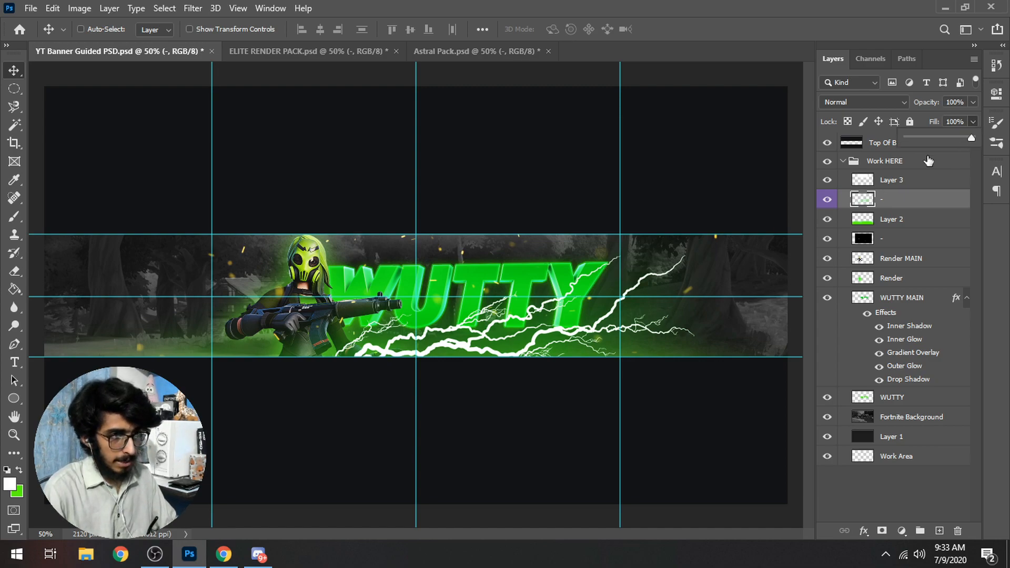
{"action": "left_click_drag", "start_coordinate": [928, 138], "coordinate": [946, 137]}
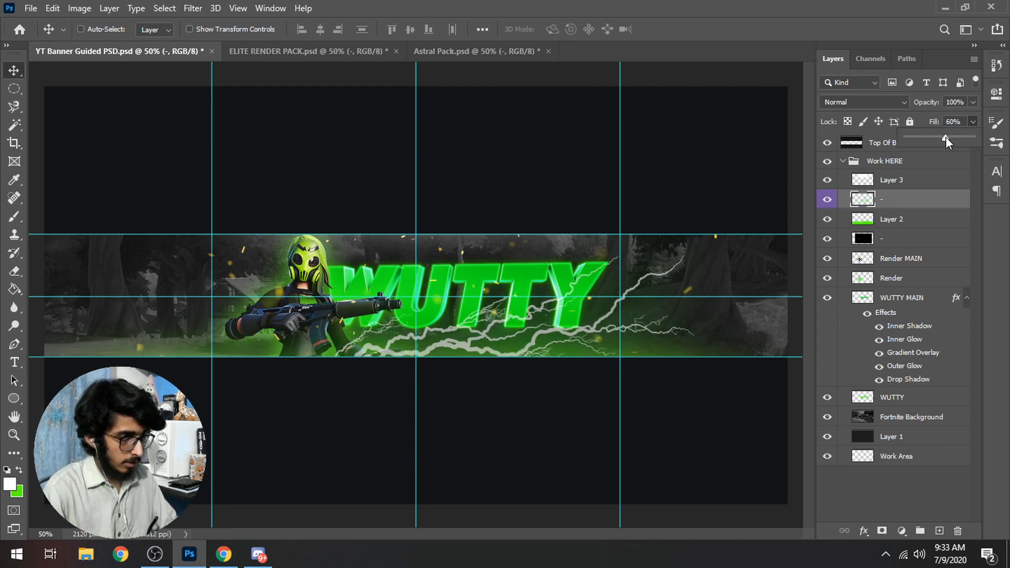
{"action": "left_click", "coordinate": [968, 119]}
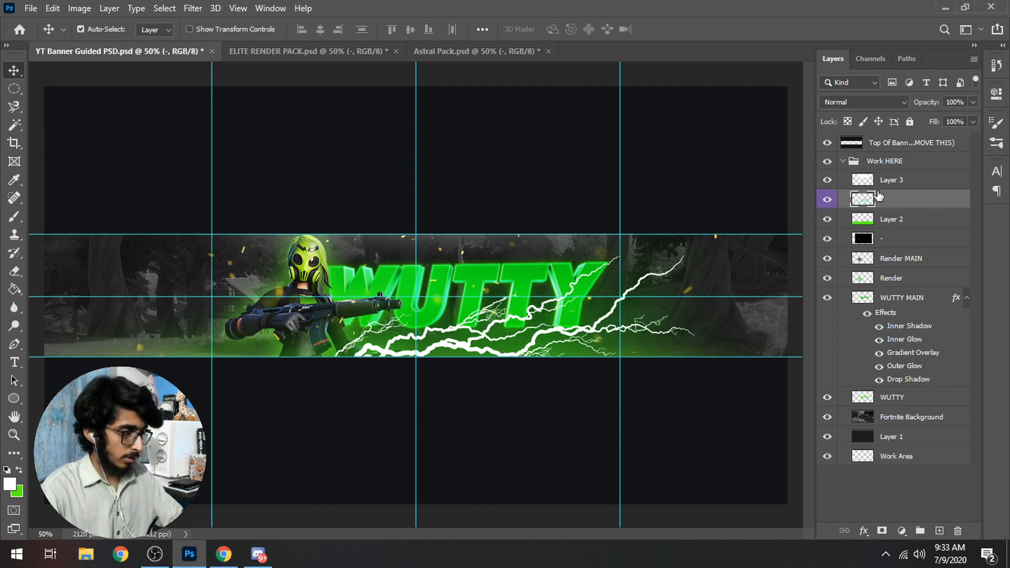
Examine how the lightning sits over the WUTTY text, both close up and across the whole banner.
{"action": "key", "text": "ctrl+plus"}
{"action": "key", "text": "ctrl+plus"}
{"action": "key", "text": "ctrl+plus"}
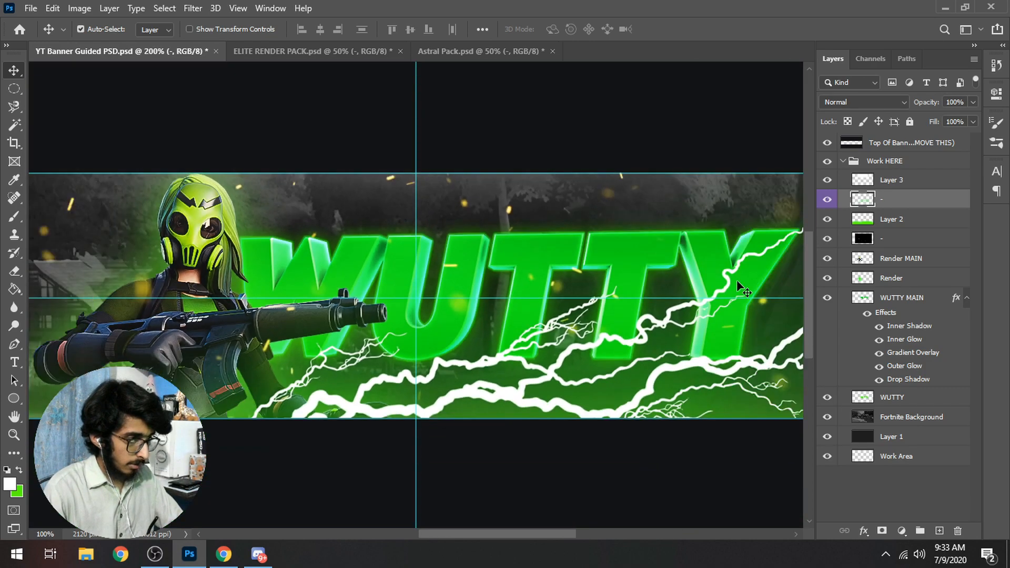
{"action": "key", "text": "ctrl+minus"}
{"action": "key", "text": "ctrl+minus"}
{"action": "key", "text": "ctrl+minus"}
{"action": "key", "text": "ctrl+minus"}
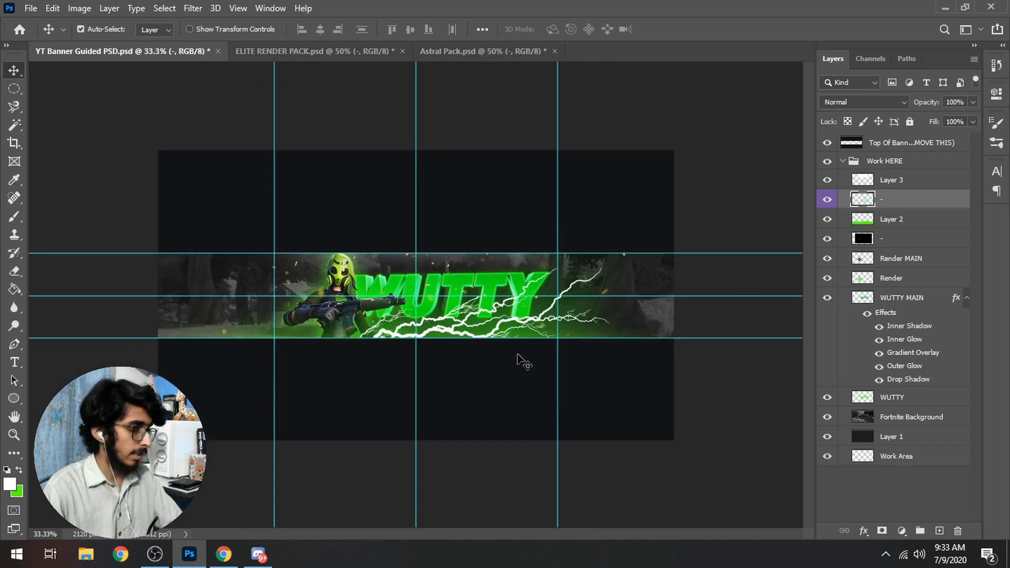
{"action": "key", "text": "ctrl+plus"}
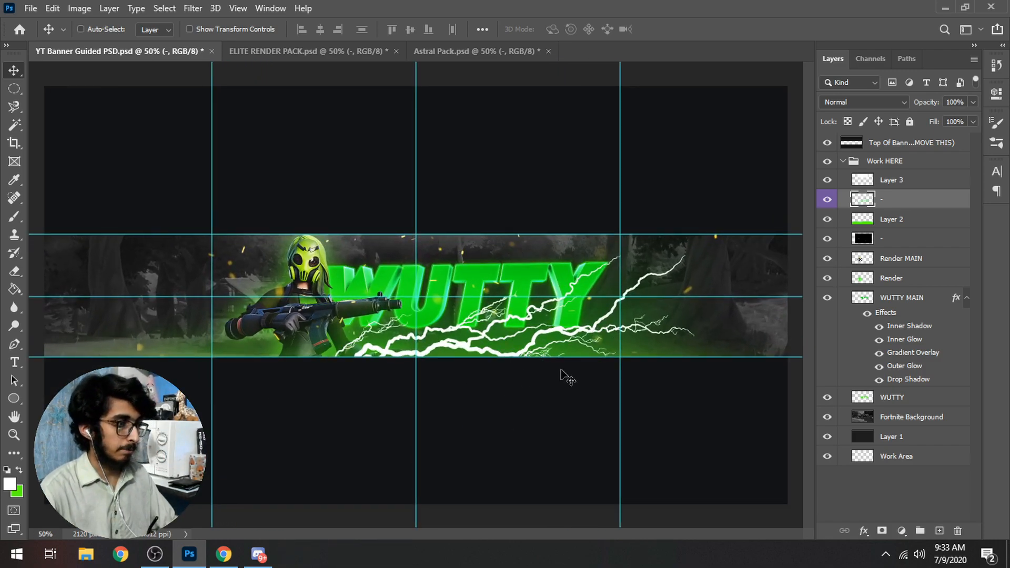
Move the lightning slightly lower so its main bolt hugs the bottom edge of the banner strip.
{"action": "left_click_drag", "start_coordinate": [545, 358], "coordinate": [540, 372]}
{"action": "key", "text": "ctrl+t"}
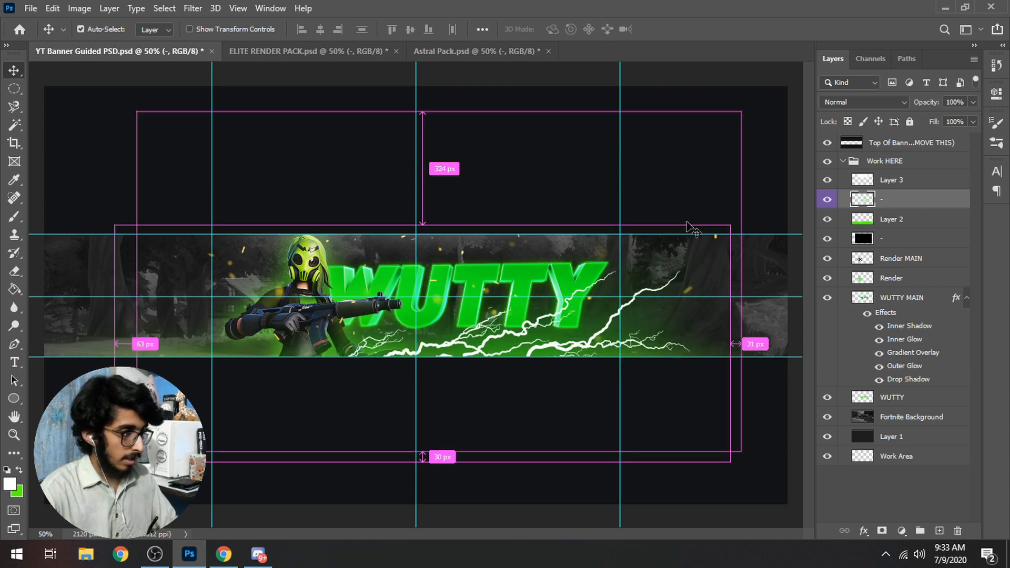
{"action": "left_click_drag", "start_coordinate": [739, 221], "coordinate": [734, 225]}
{"action": "key", "text": "Return"}
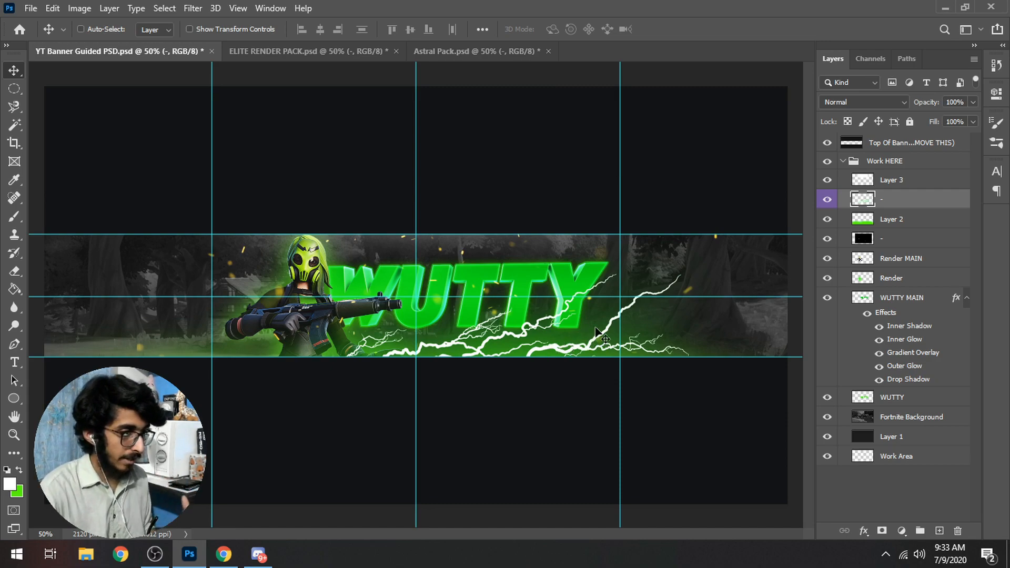
In Astral Pack.psd, hide and collapse the Lightning group and expand the Smokes group.
{"action": "left_click", "coordinate": [452, 58]}
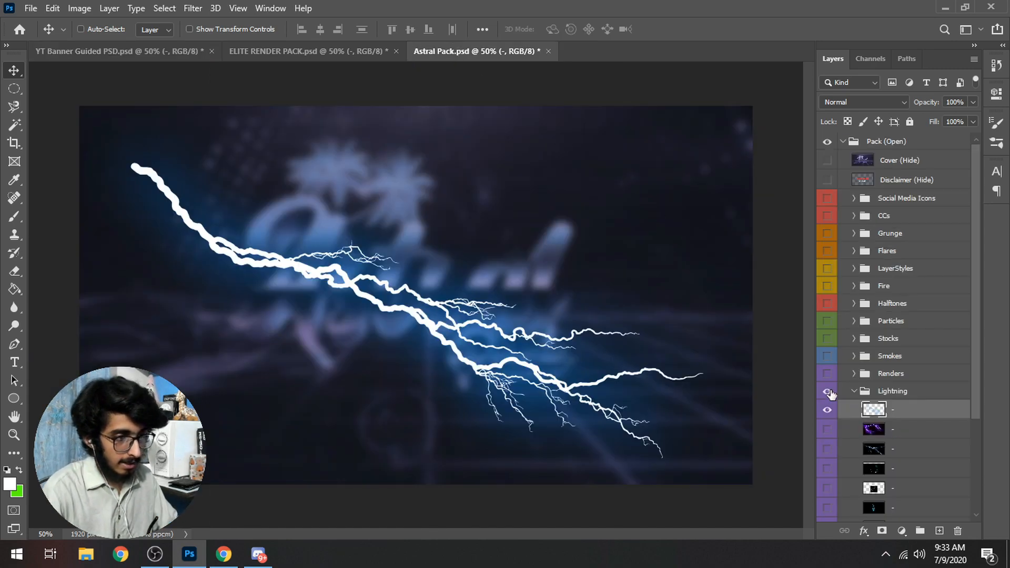
{"action": "left_click", "coordinate": [828, 392]}
{"action": "left_click", "coordinate": [857, 392]}
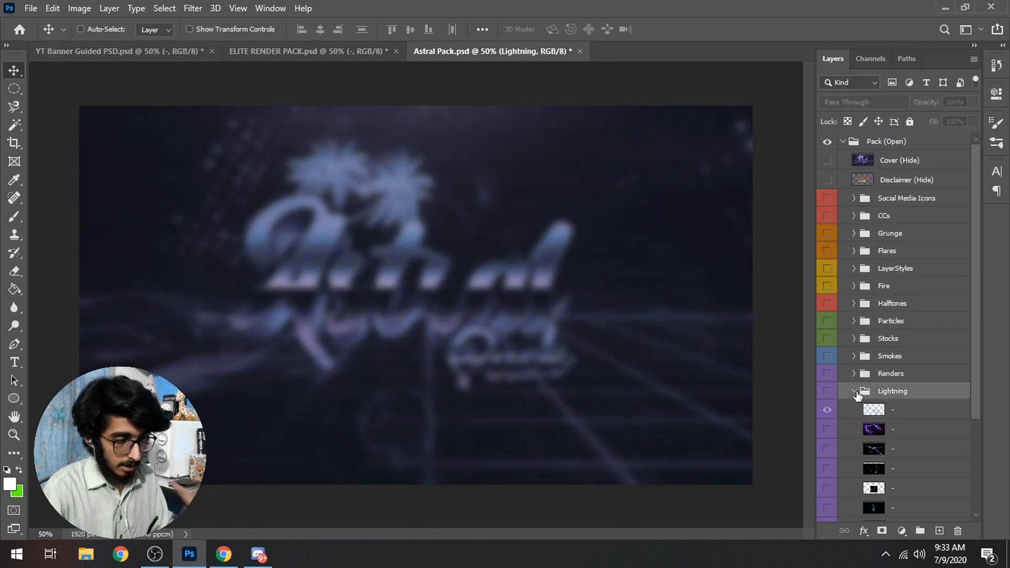
{"action": "left_click", "coordinate": [854, 392]}
{"action": "left_click", "coordinate": [853, 356]}
Preview the smoke layers one at a time and leave only the third one, the wide low cloud, visible and selected.
{"action": "left_click", "coordinate": [823, 375]}
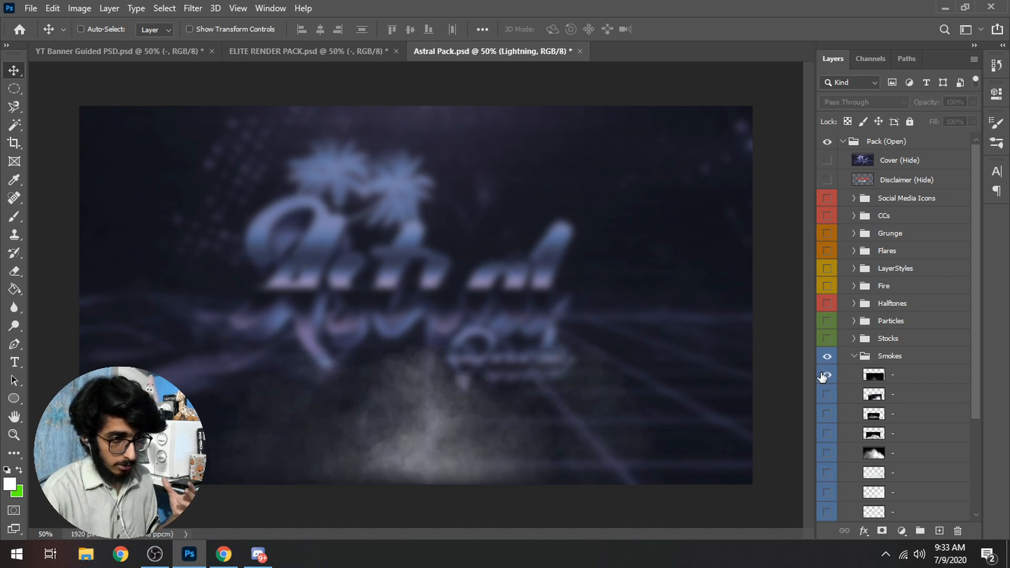
{"action": "left_click", "coordinate": [824, 375]}
{"action": "left_click", "coordinate": [827, 394]}
{"action": "left_click", "coordinate": [827, 394]}
{"action": "left_click", "coordinate": [827, 414]}
{"action": "left_click", "coordinate": [894, 414]}
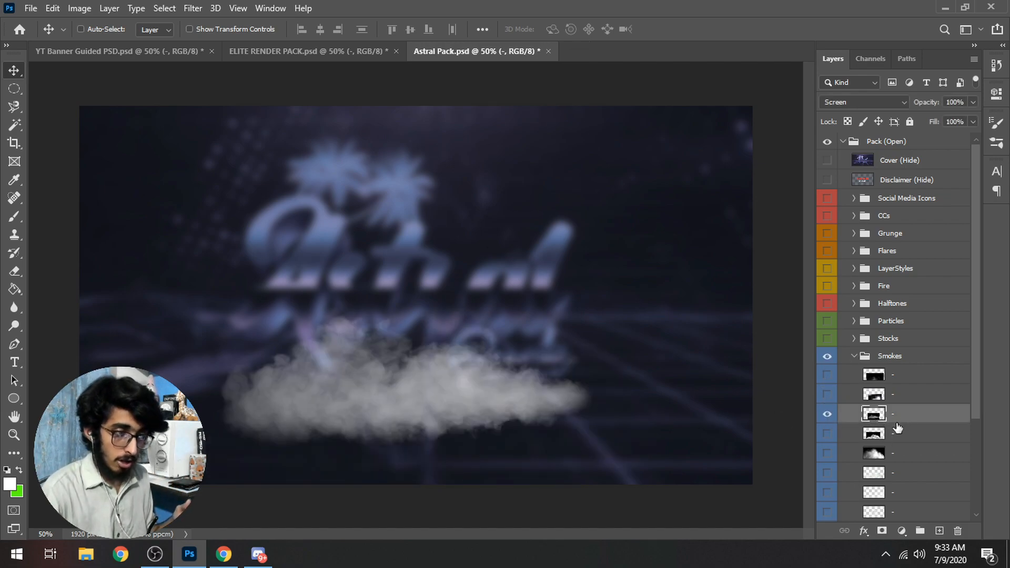
{"action": "left_click", "coordinate": [830, 411]}
{"action": "left_click", "coordinate": [828, 458]}
{"action": "left_click", "coordinate": [828, 470]}
{"action": "left_click", "coordinate": [826, 457]}
{"action": "left_click", "coordinate": [828, 473]}
{"action": "left_click", "coordinate": [827, 492]}
{"action": "left_click", "coordinate": [827, 493]}
{"action": "left_click", "coordinate": [835, 416]}
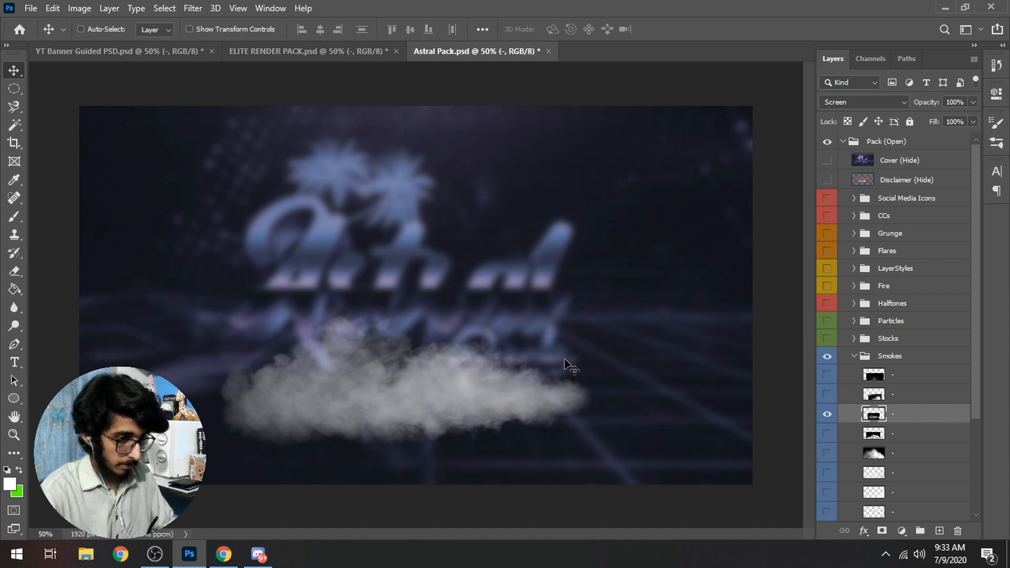
Copy the selected smoke into the YT Banner document and place it along the strip's lower-left area around the character.
{"action": "left_click_drag", "start_coordinate": [297, 426], "coordinate": [257, 337]}
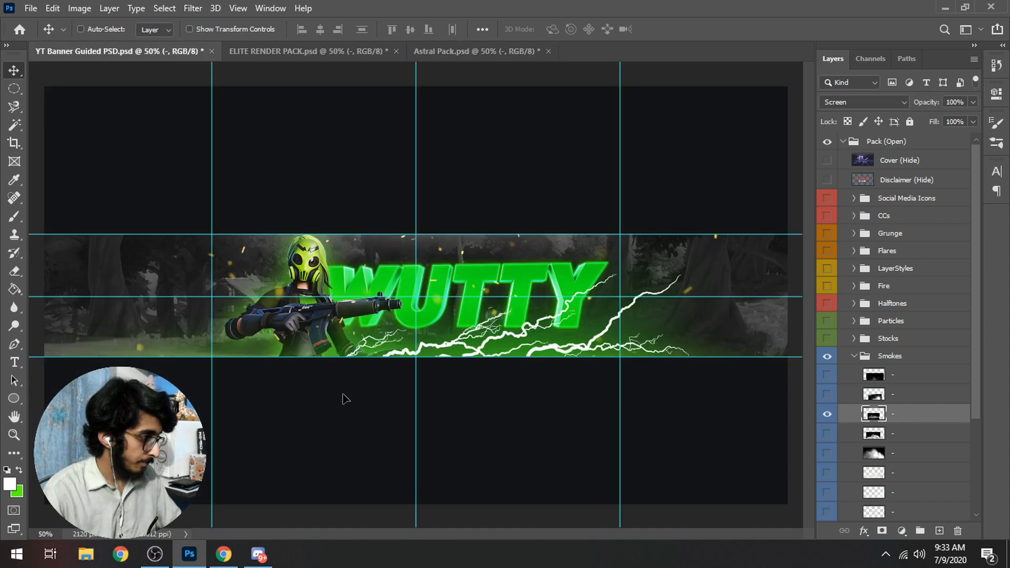
{"action": "left_click_drag", "start_coordinate": [238, 385], "coordinate": [238, 385]}
{"action": "mouse_move", "coordinate": [274, 353]}
{"action": "left_mouse_down"}
{"action": "mouse_move", "coordinate": [255, 351]}
{"action": "mouse_move", "coordinate": [257, 310]}
{"action": "mouse_move", "coordinate": [279, 379]}
{"action": "mouse_move", "coordinate": [261, 339]}
{"action": "left_mouse_up"}
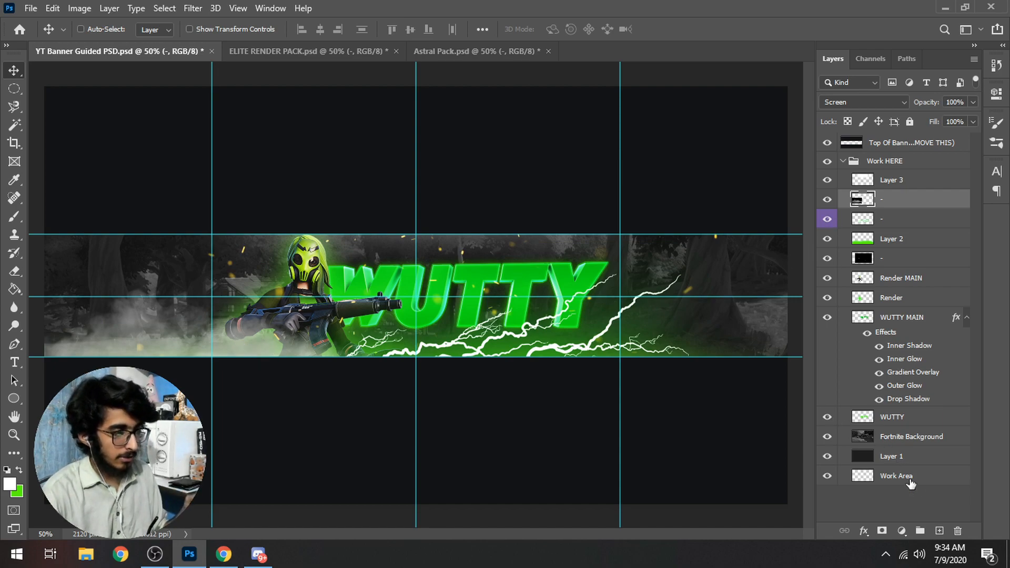
Add a new layer above the smoke and clip it to the smoke layer.
{"action": "left_click", "coordinate": [939, 533]}
{"action": "right_click", "coordinate": [914, 199]}
{"action": "left_click", "coordinate": [818, 271]}
Paint bright green over the whole smoke with a 450 px brush and set the clipped layer's blend mode to Overlay.
{"action": "key", "text": "b"}
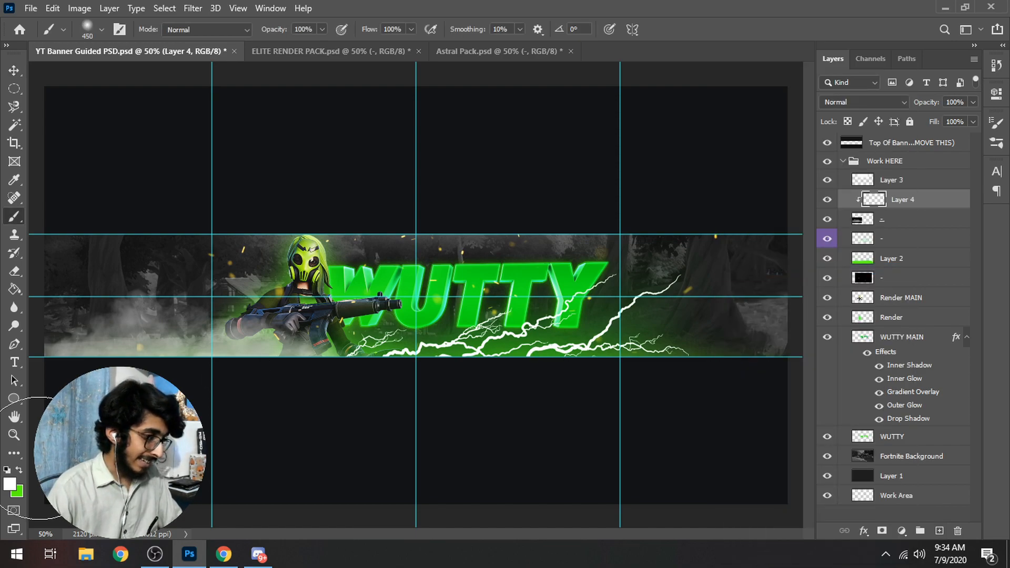
{"action": "mouse_move", "coordinate": [315, 335]}
{"action": "left_mouse_down"}
{"action": "mouse_move", "coordinate": [110, 324]}
{"action": "mouse_move", "coordinate": [460, 368]}
{"action": "mouse_move", "coordinate": [69, 503]}
{"action": "left_mouse_up"}
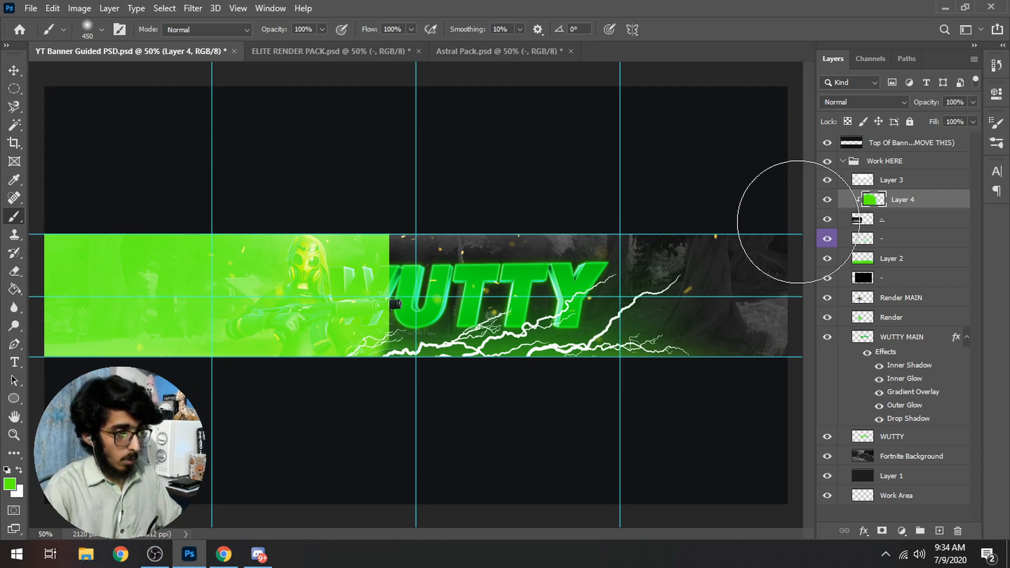
{"action": "left_click", "coordinate": [882, 103]}
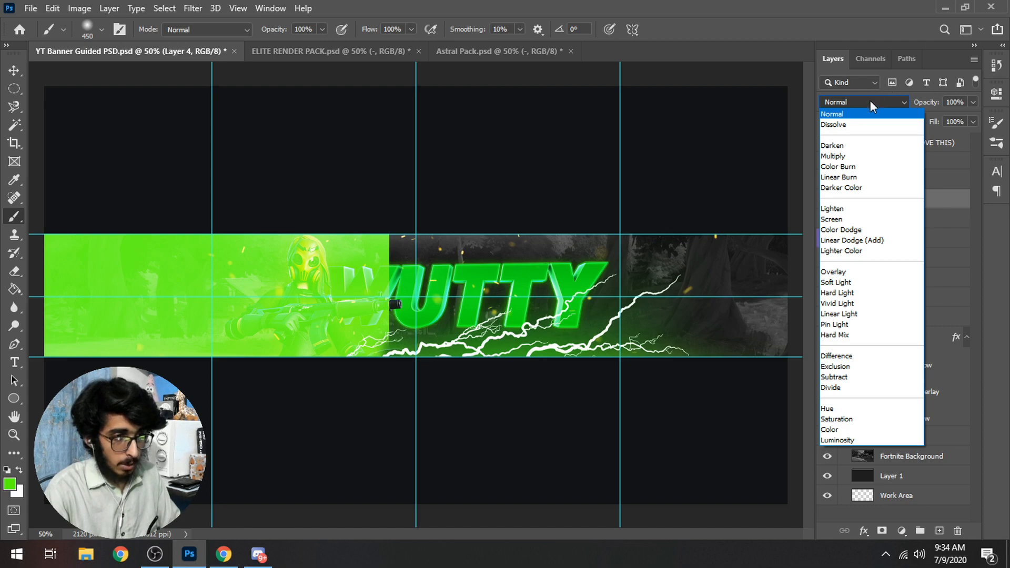
{"action": "left_click", "coordinate": [845, 274]}
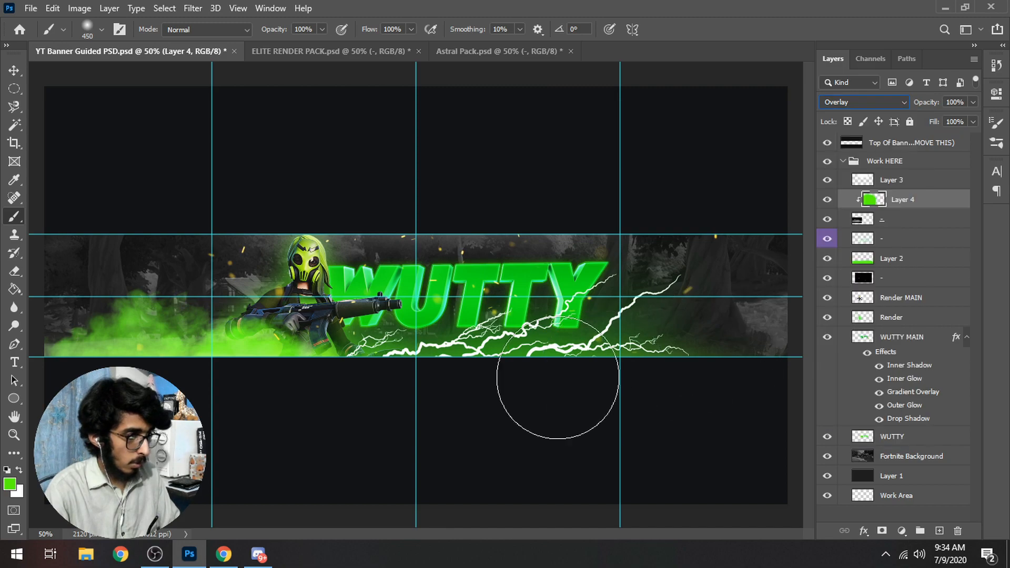
Choose a purer, slightly darker green with hue 110° as the foreground color and repaint the clipped layer over the smoke.
{"action": "left_click", "coordinate": [9, 484]}
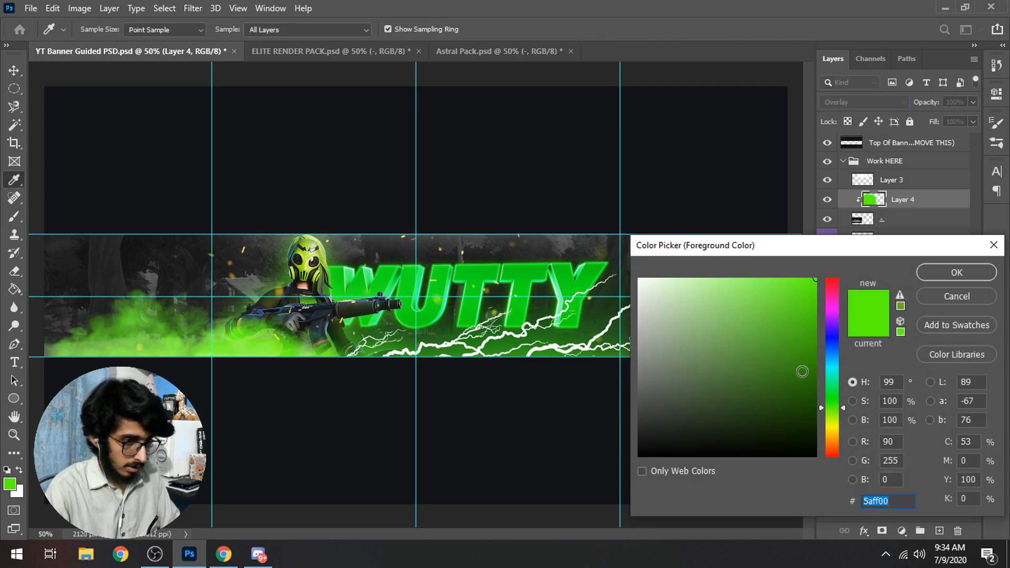
{"action": "left_click", "coordinate": [815, 301]}
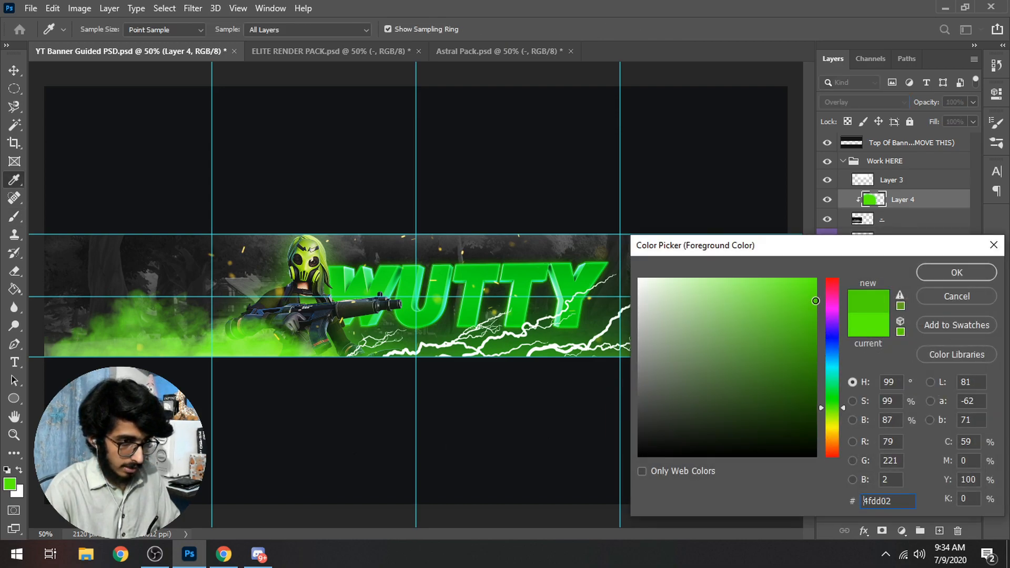
{"action": "left_click_drag", "start_coordinate": [824, 410], "coordinate": [831, 402]}
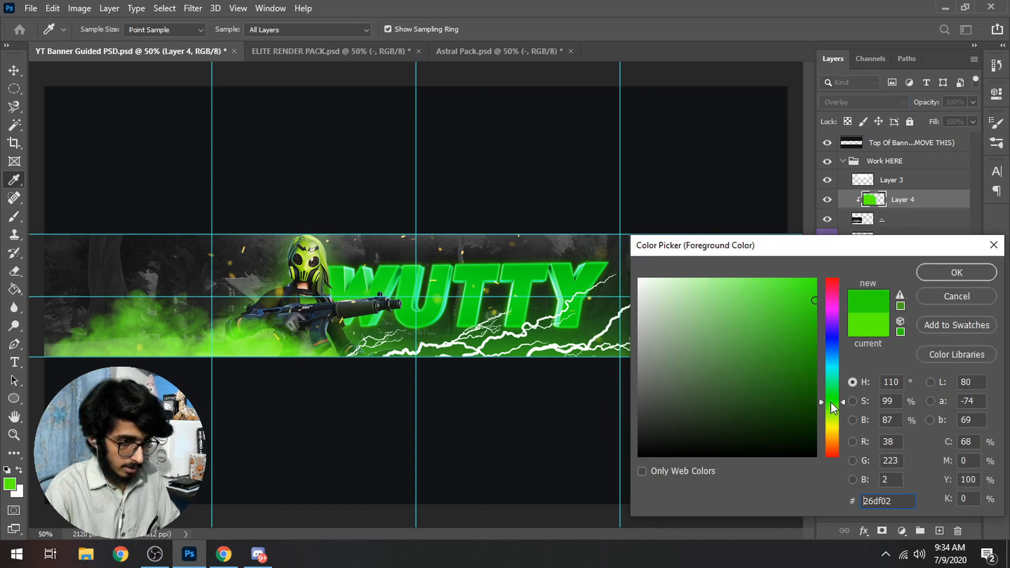
{"action": "left_click", "coordinate": [814, 292]}
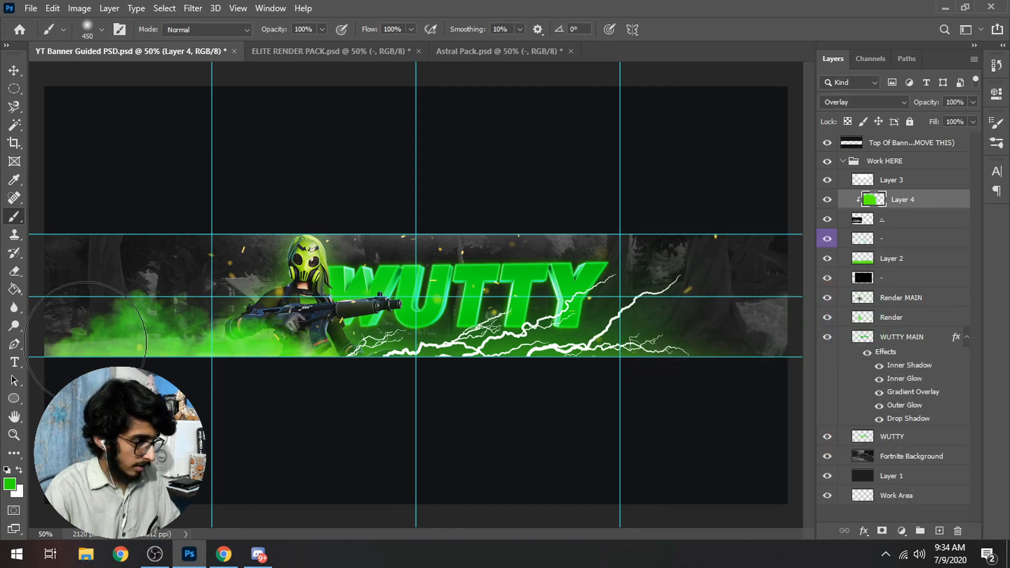
Set the fill of the clipped green Layer 4 to 76%.
{"action": "left_click", "coordinate": [6, 88]}
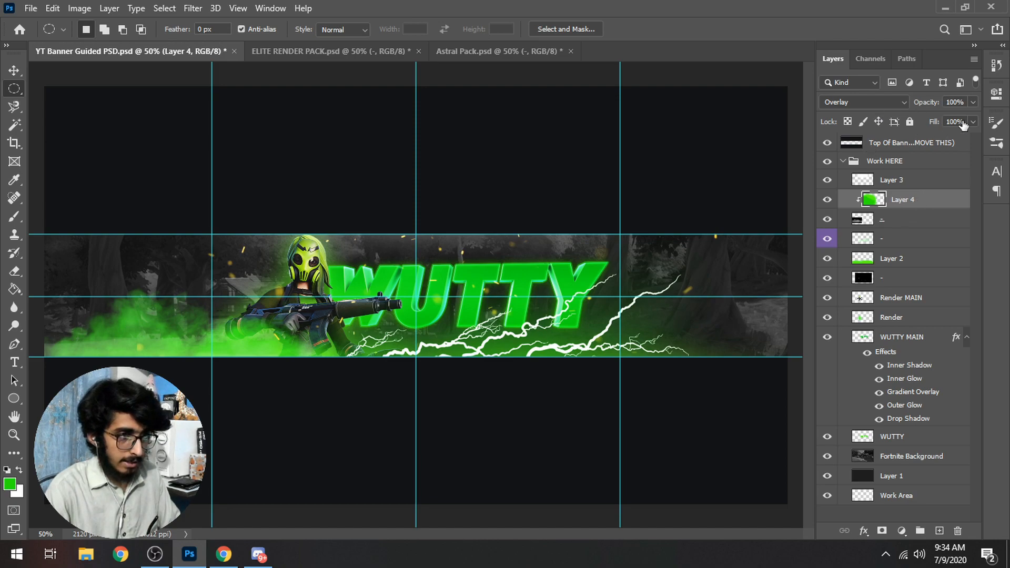
{"action": "left_click_drag", "start_coordinate": [937, 134], "coordinate": [991, 135]}
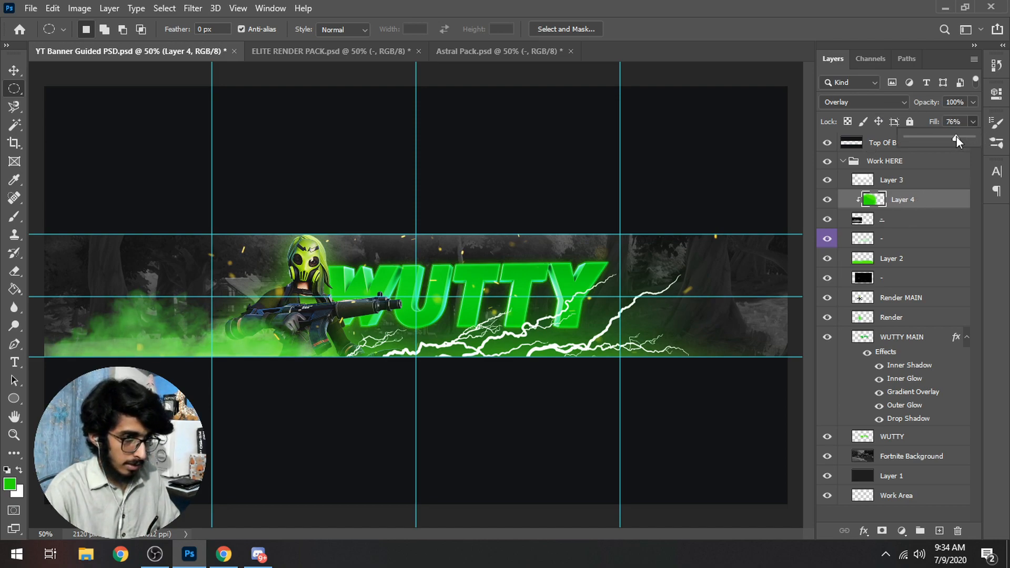
{"action": "key", "text": "Return"}
Merge the green Layer 4 with the smoke layer below it and set the merged layer's blend mode to Screen.
{"action": "left_click", "coordinate": [926, 226], "text": "shift"}
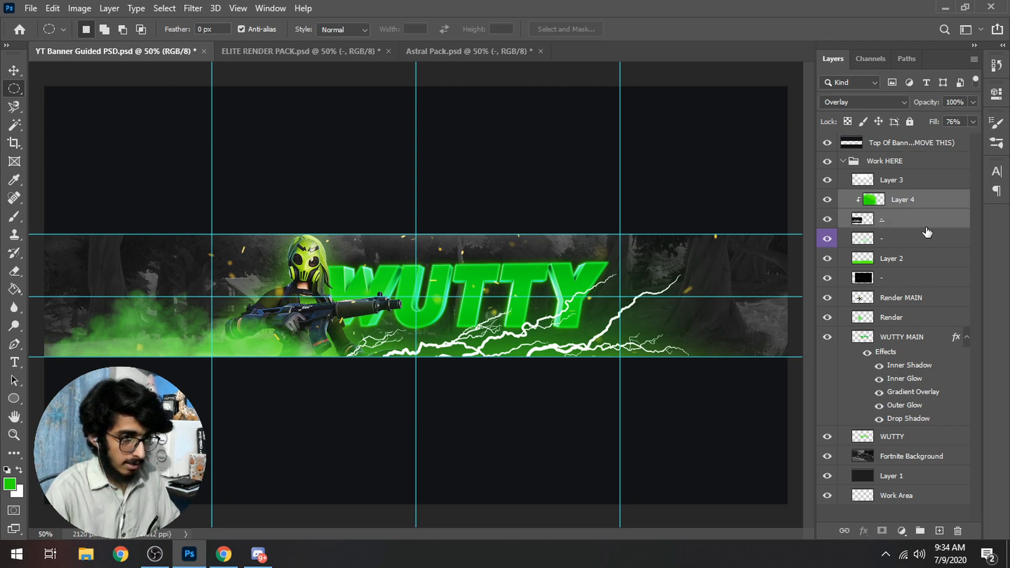
{"action": "left_click", "coordinate": [901, 199]}
{"action": "left_click", "coordinate": [865, 101]}
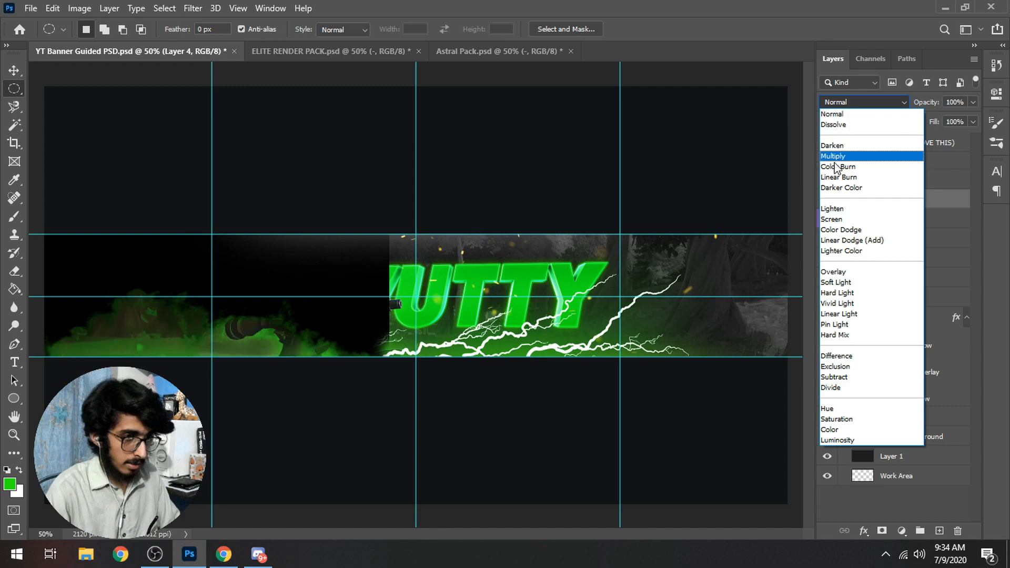
{"action": "left_click", "coordinate": [845, 226]}
{"action": "left_click", "coordinate": [866, 102]}
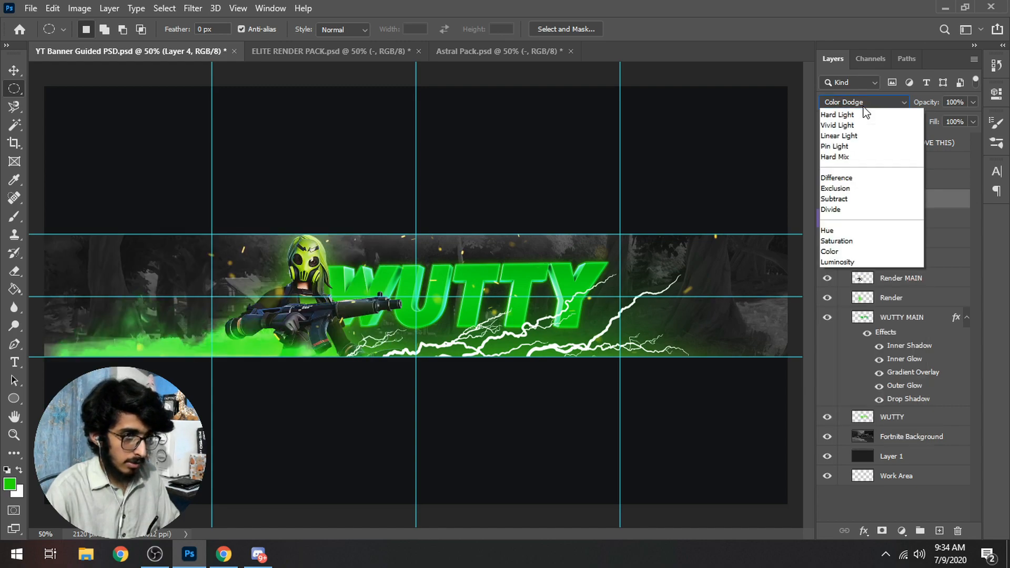
{"action": "left_click", "coordinate": [847, 219]}
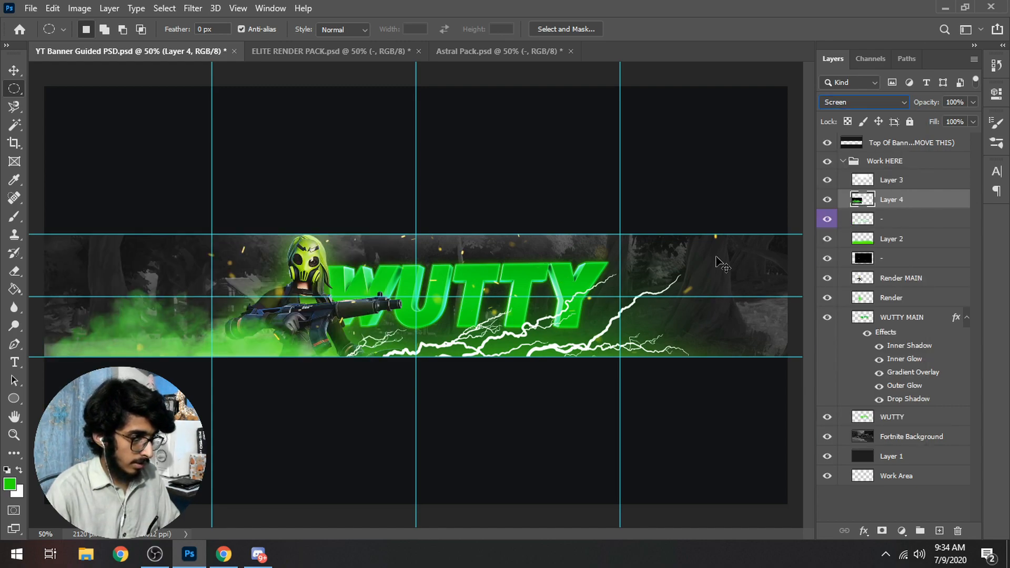
Try duplicating the green smoke layer, undo the copy, and shift the smoke slightly left along the strip's lower edge.
{"action": "key", "text": "ctrl+j"}
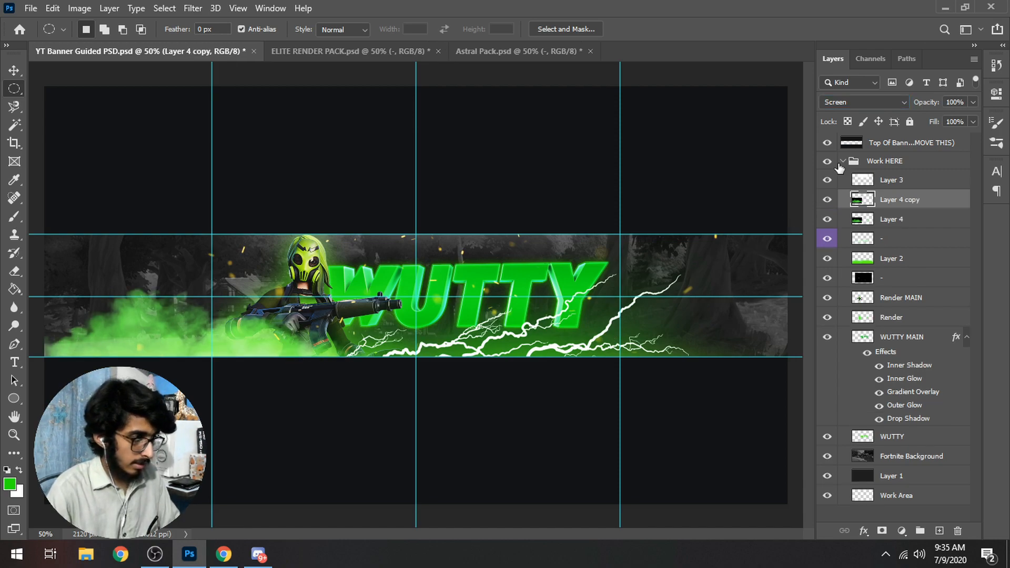
{"action": "key", "text": "ctrl+z"}
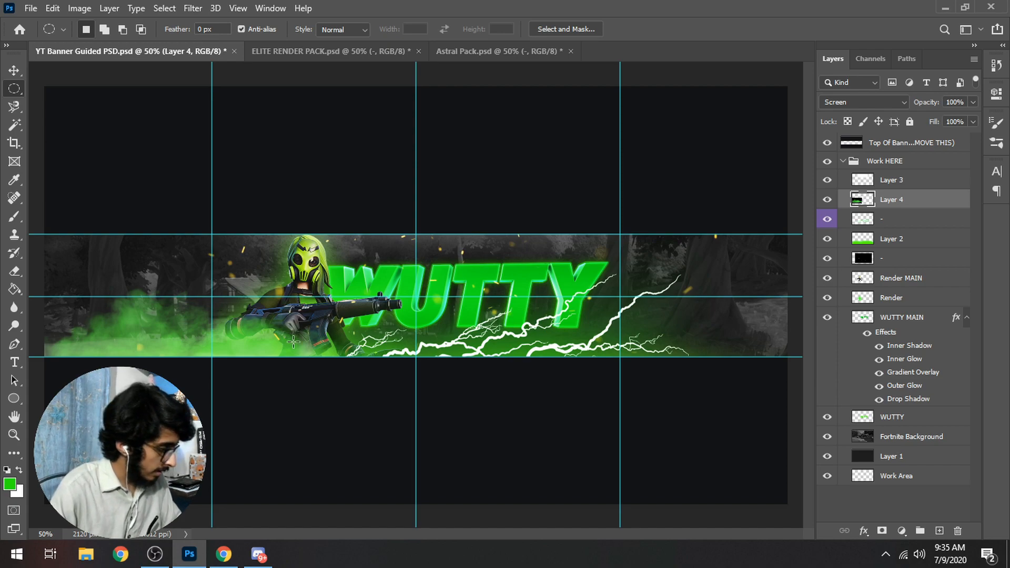
{"action": "key", "text": "v"}
{"action": "left_click_drag", "start_coordinate": [300, 333], "coordinate": [142, 341]}
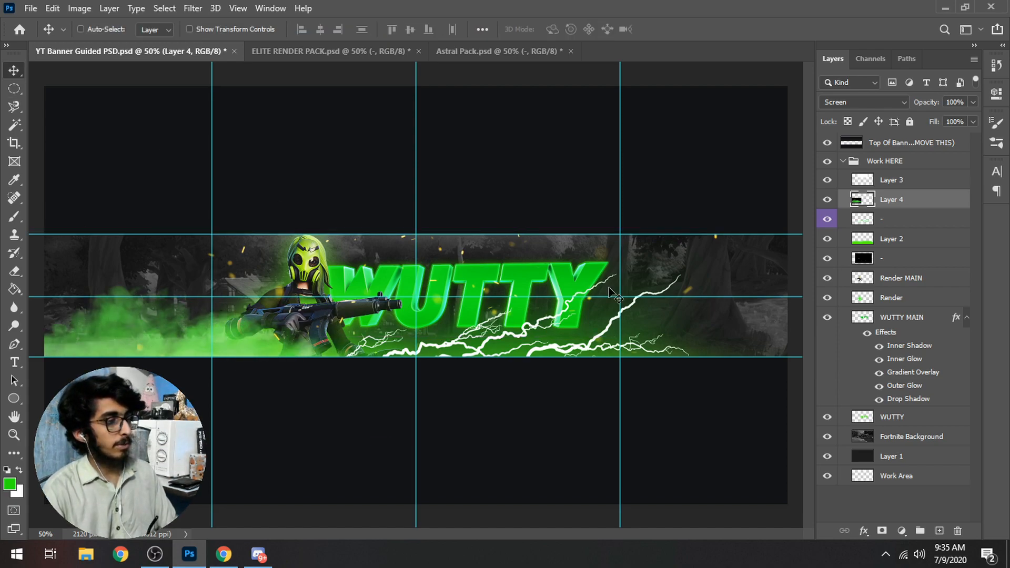
Paint soft black along the smoke's lower-left edge on a new layer above Layer 4 and clip it to the smoke layer.
{"action": "left_click", "coordinate": [939, 530]}
{"action": "left_click", "coordinate": [17, 220]}
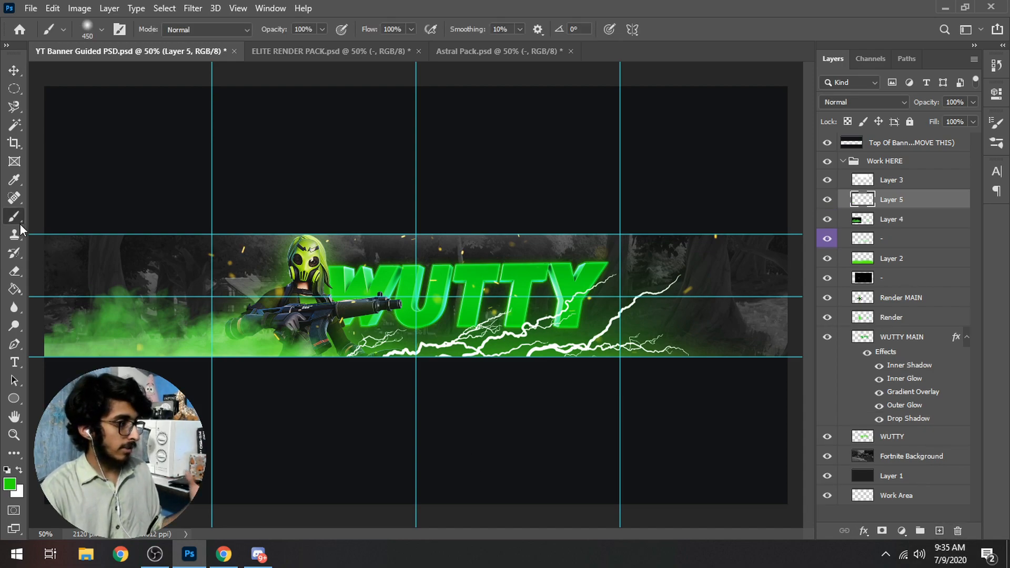
{"action": "left_click", "coordinate": [12, 485]}
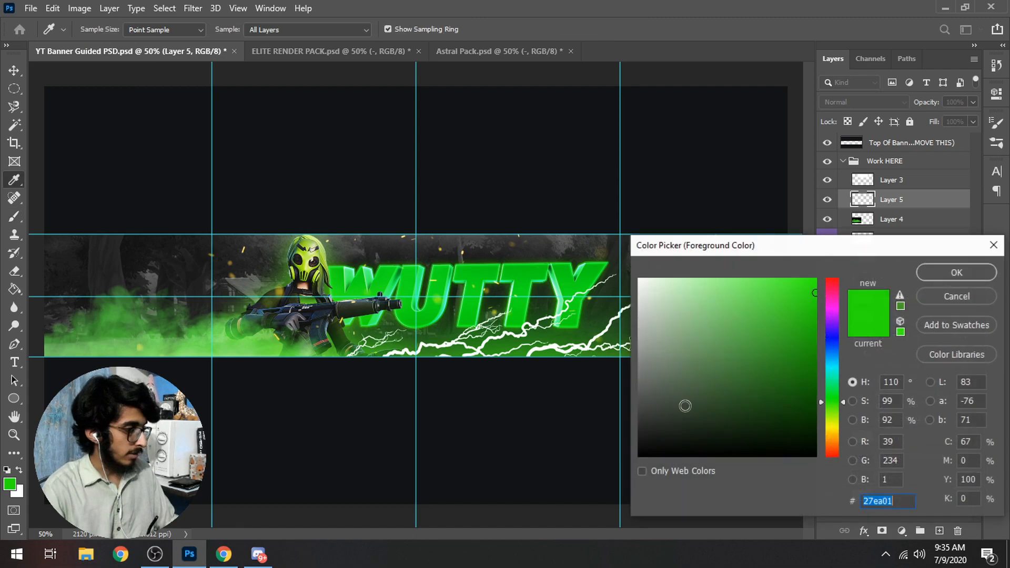
{"action": "left_click_drag", "start_coordinate": [685, 405], "coordinate": [631, 458]}
{"action": "key", "text": "Return"}
{"action": "key", "text": "ctrl+minus"}
{"action": "mouse_move", "coordinate": [206, 366]}
{"action": "left_mouse_down"}
{"action": "mouse_move", "coordinate": [197, 379]}
{"action": "mouse_move", "coordinate": [167, 377]}
{"action": "mouse_move", "coordinate": [301, 384]}
{"action": "left_mouse_up"}
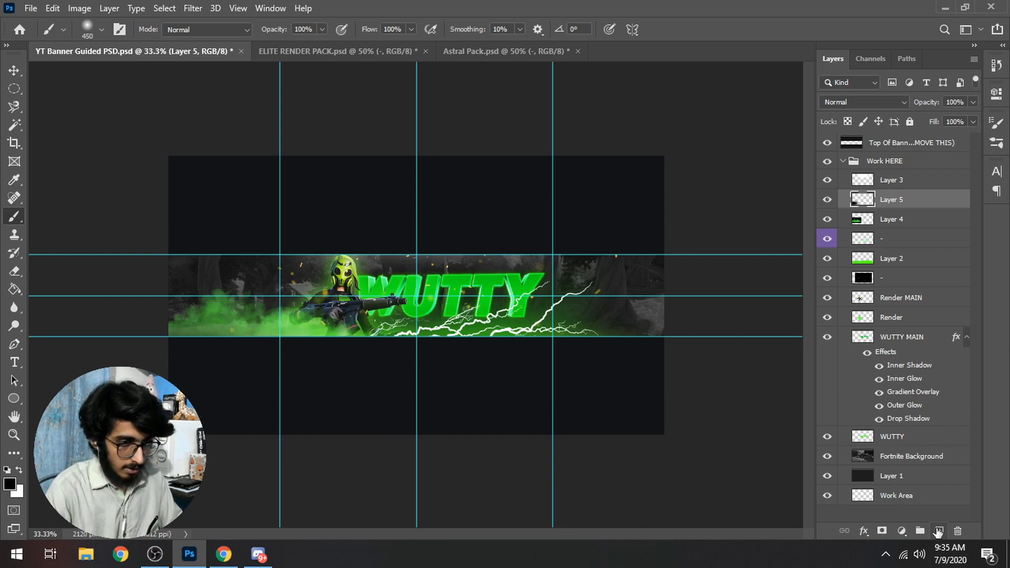
{"action": "right_click", "coordinate": [901, 203]}
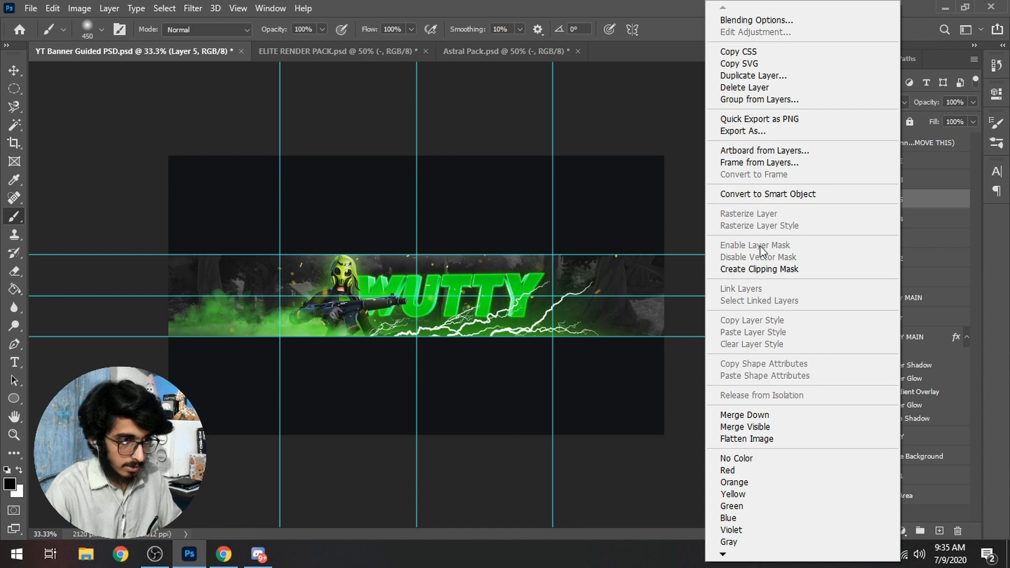
{"action": "left_click", "coordinate": [759, 269]}
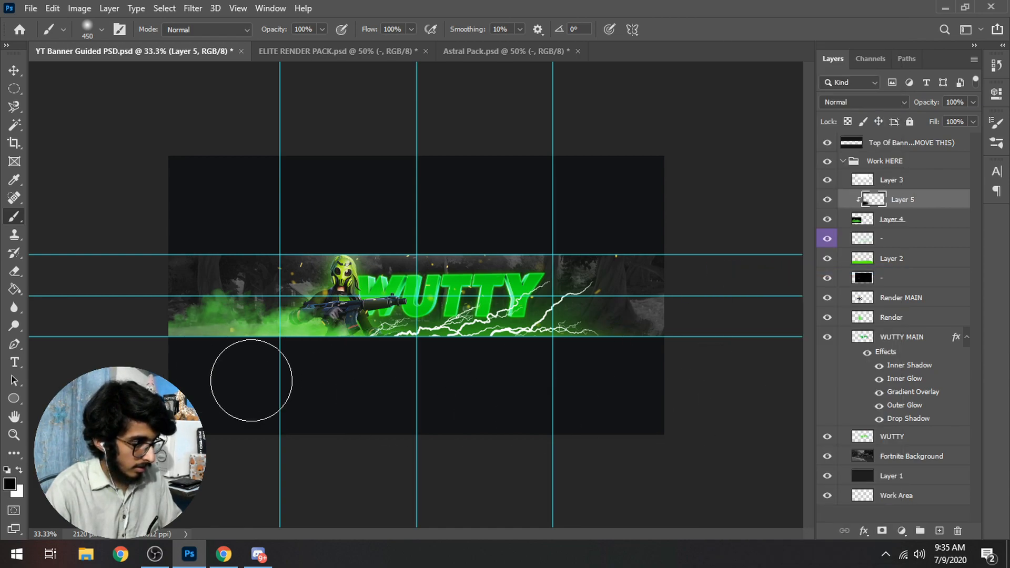
Add another new layer clipped to the smoke and make bright green 36ff00 the foreground color for the brush.
{"action": "left_click", "coordinate": [945, 532]}
{"action": "right_click", "coordinate": [900, 200]}
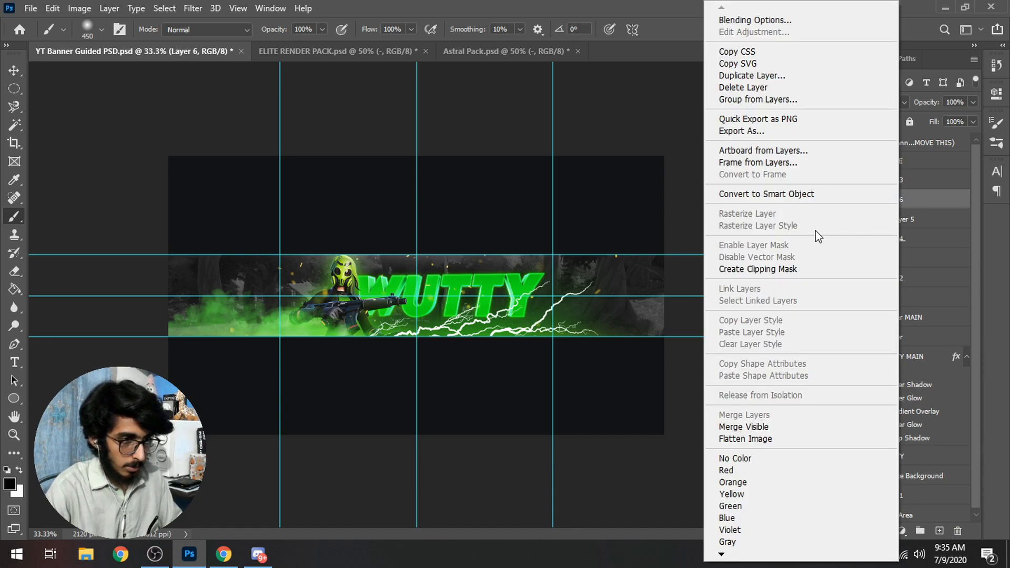
{"action": "left_click", "coordinate": [751, 269]}
{"action": "left_click", "coordinate": [18, 492]}
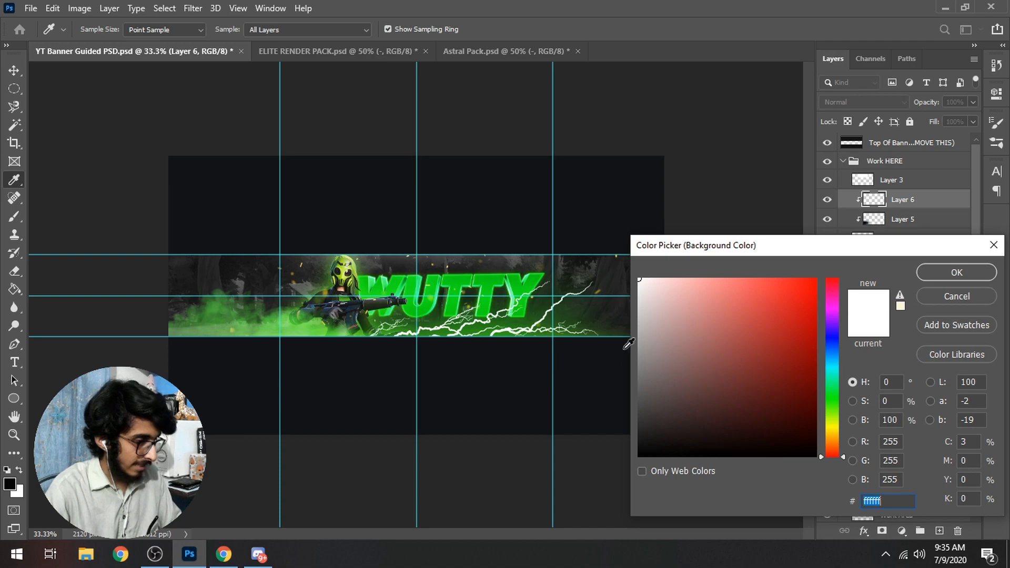
{"action": "mouse_move", "coordinate": [829, 413]}
{"action": "left_mouse_down"}
{"action": "mouse_move", "coordinate": [826, 430]}
{"action": "mouse_move", "coordinate": [828, 404]}
{"action": "left_mouse_up"}
{"action": "left_click_drag", "start_coordinate": [779, 368], "coordinate": [915, 222]}
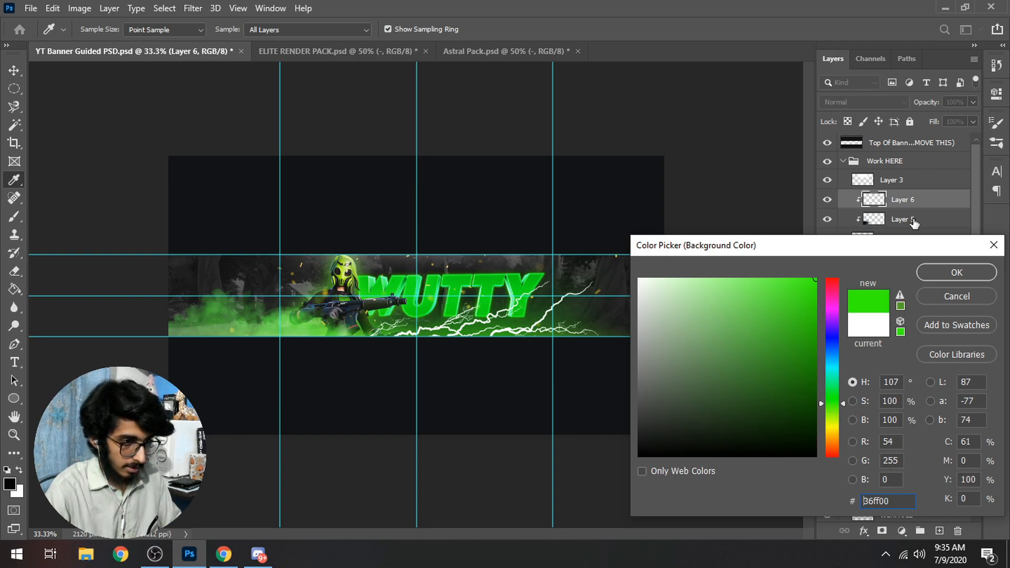
{"action": "left_click", "coordinate": [956, 272]}
{"action": "key", "text": "x"}
{"action": "key", "text": "b"}
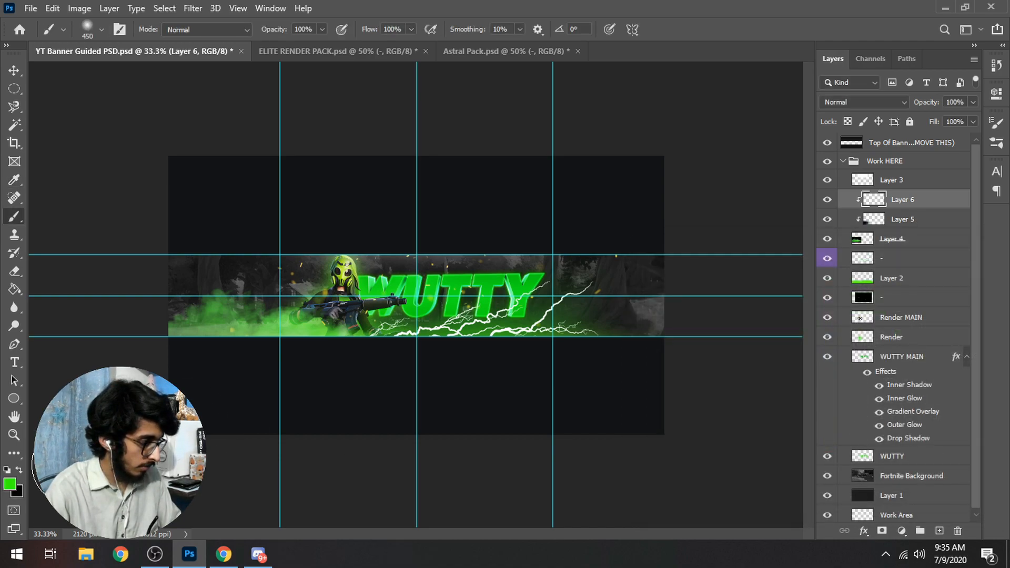
Paint bright green over the lower part of the smoke on Layer 6 and set that layer's blend mode to Overlay.
{"action": "left_click_drag", "start_coordinate": [228, 381], "coordinate": [293, 379]}
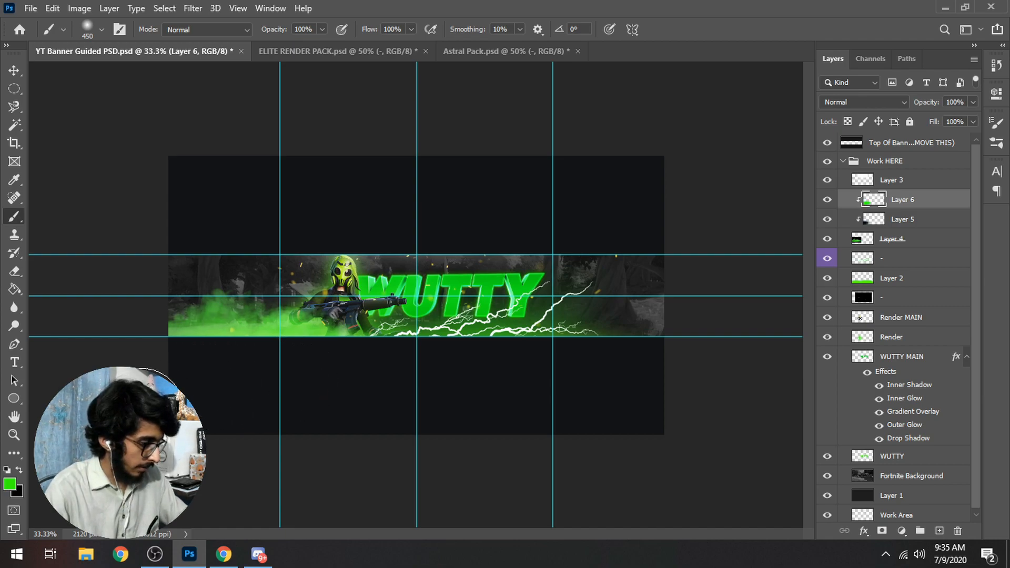
{"action": "key", "text": "ctrl+plus"}
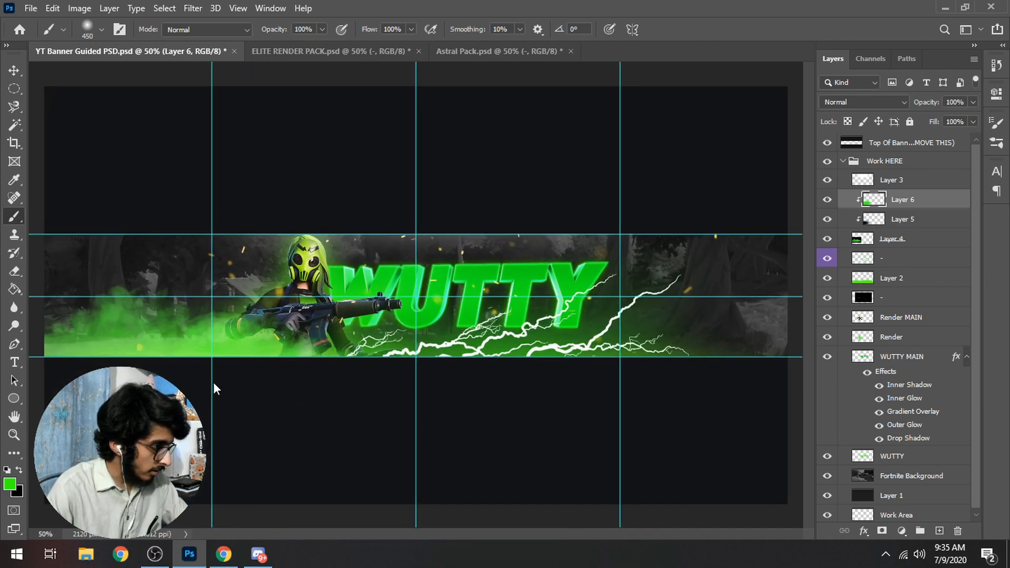
{"action": "left_click", "coordinate": [220, 362]}
{"action": "key", "text": "ctrl+0"}
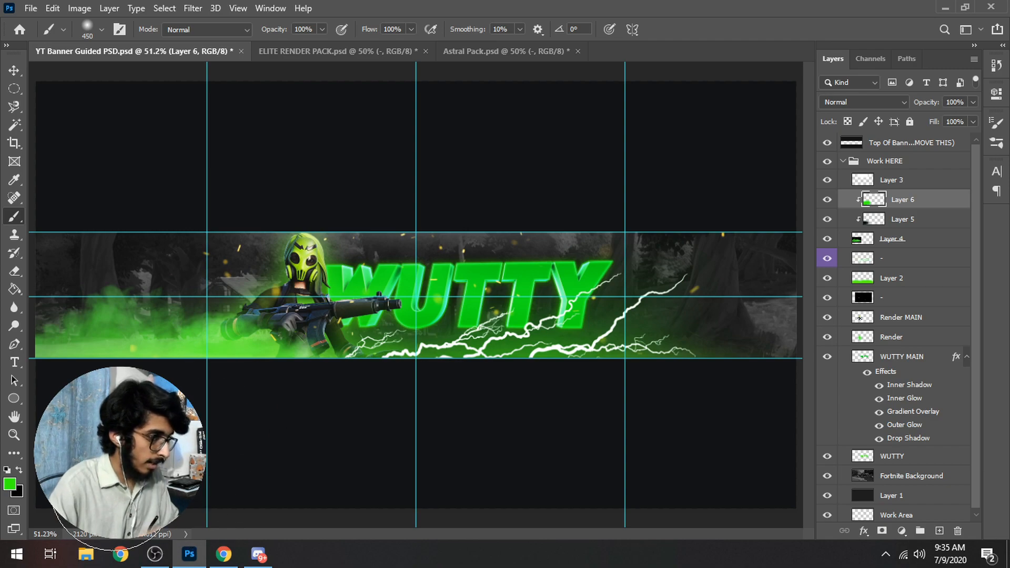
{"action": "left_click", "coordinate": [44, 372]}
{"action": "left_click", "coordinate": [125, 337]}
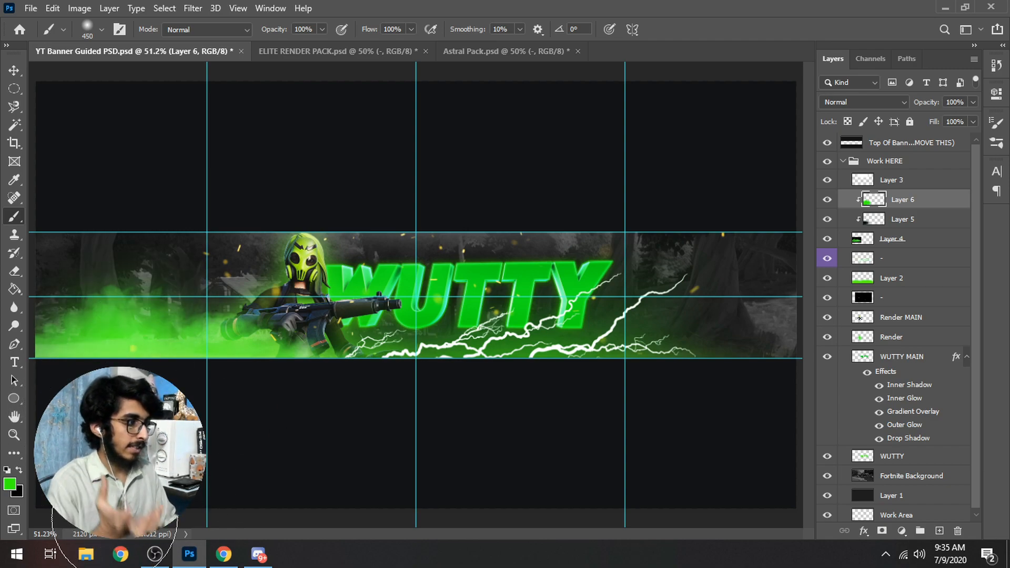
{"action": "left_click", "coordinate": [848, 102]}
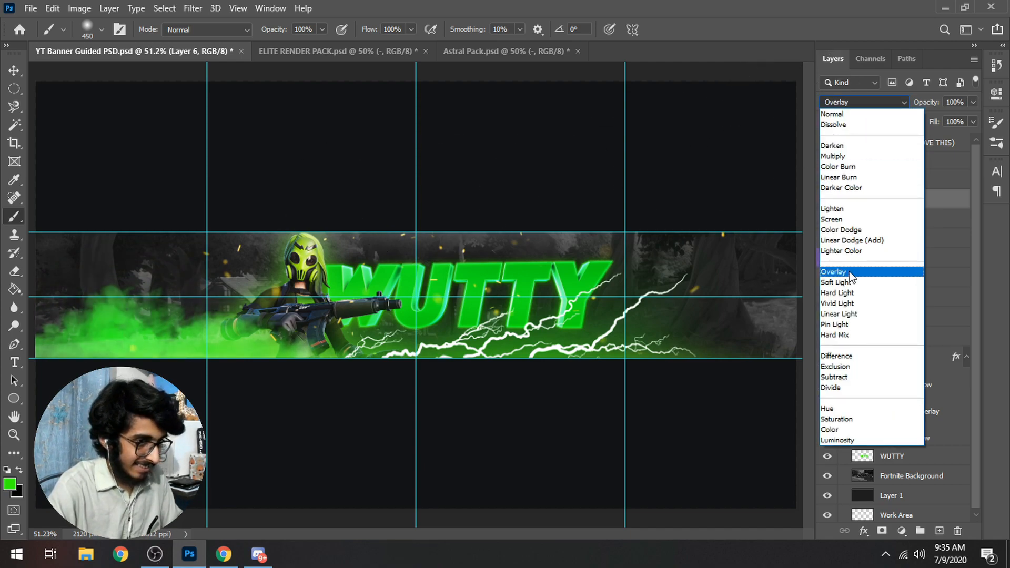
{"action": "left_click", "coordinate": [849, 271]}
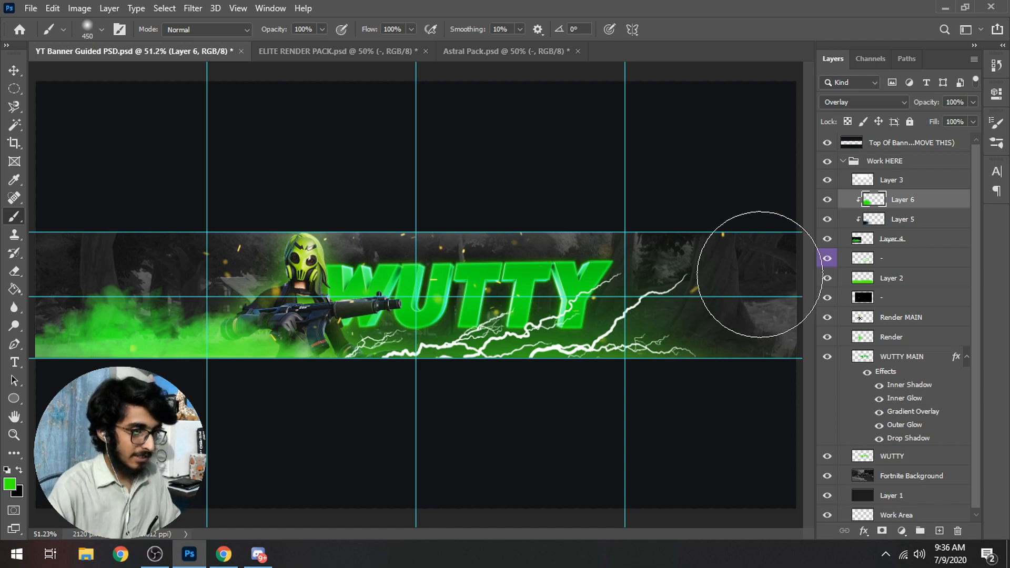
Group Layer 4 with its two clipped layers, Layer 5 and Layer 6, and name the group Smoke.
{"action": "left_click", "coordinate": [919, 221], "text": "shift"}
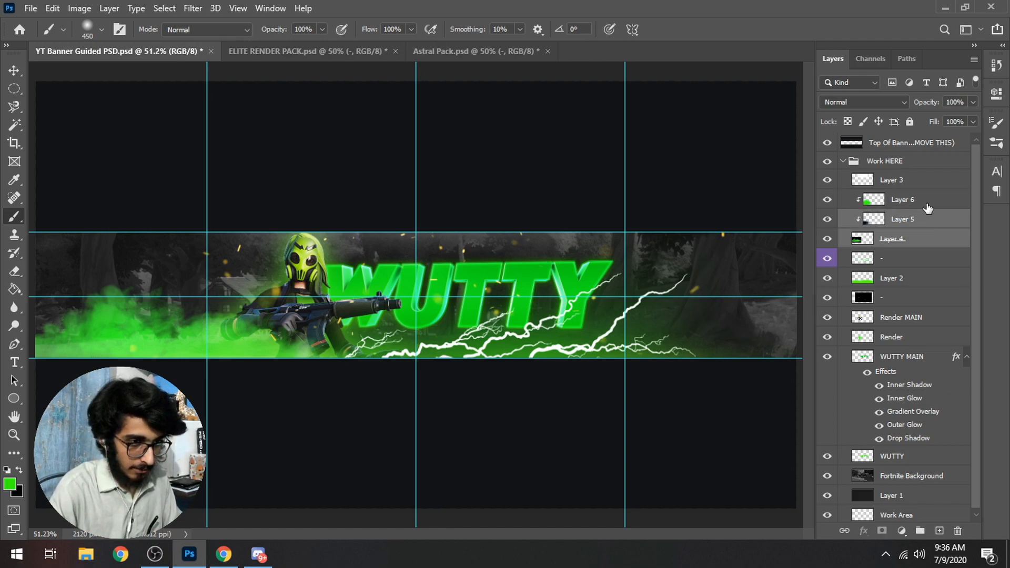
{"action": "left_click", "coordinate": [927, 244], "text": "shift"}
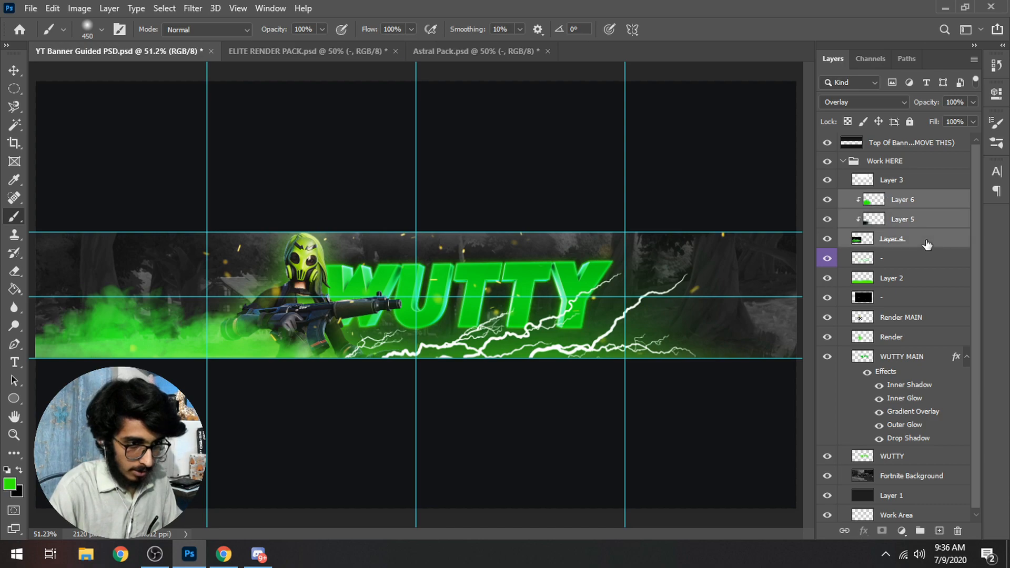
{"action": "key", "text": "ctrl+g"}
{"action": "double_click", "coordinate": [904, 199]}
{"action": "type", "text": "Smoke"}
{"action": "key", "text": "Return"}
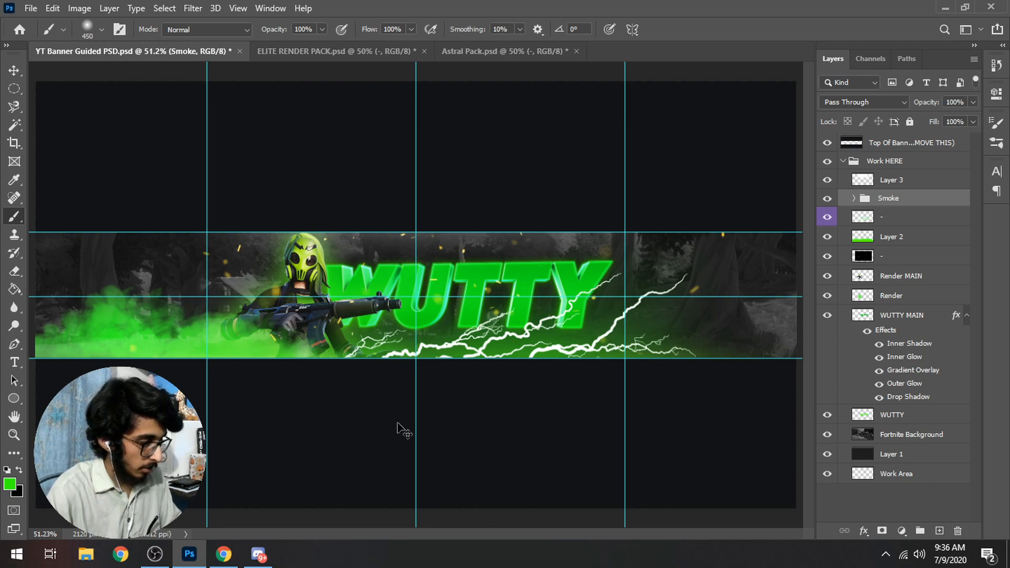
Duplicate the Smoke group, flip the copy horizontally, and place it at the right end of the banner strip.
{"action": "key", "text": "ctrl+j"}
{"action": "key", "text": "ctrl+t"}
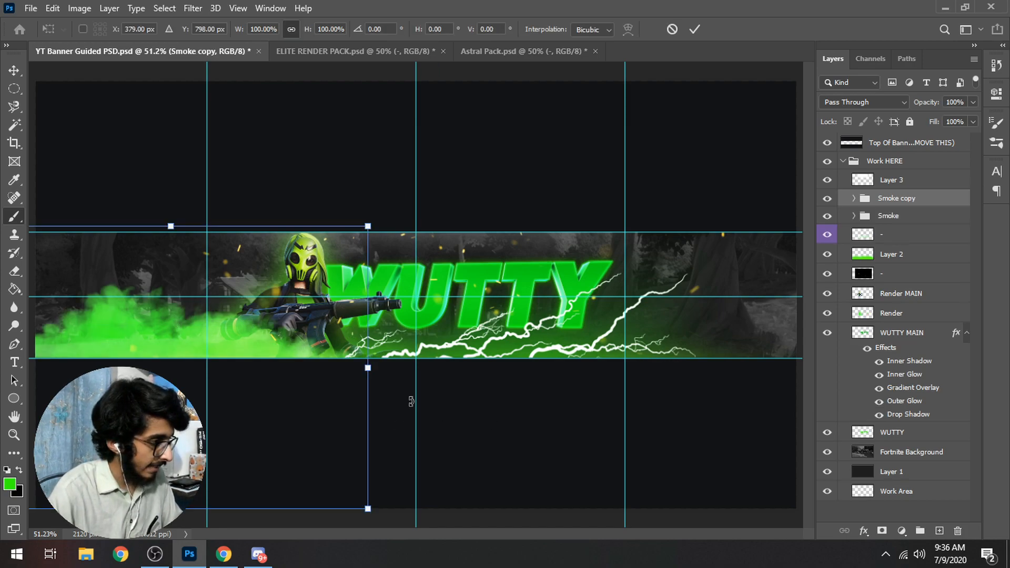
{"action": "right_click", "coordinate": [261, 335]}
{"action": "left_click", "coordinate": [303, 315]}
{"action": "left_click_drag", "start_coordinate": [242, 396], "coordinate": [687, 374]}
{"action": "key", "text": "Return"}
{"action": "key", "text": "b"}
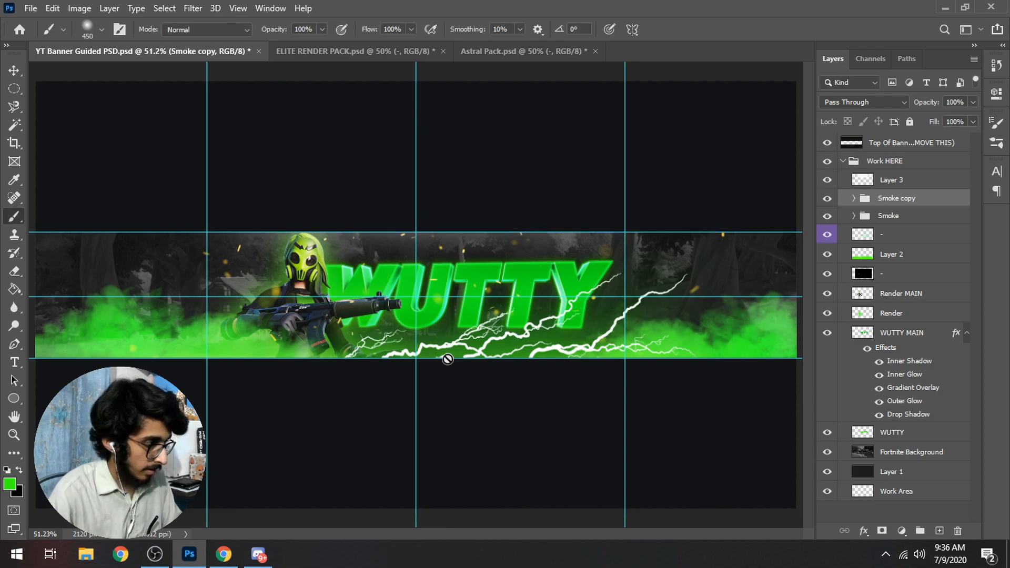
Shift the original Smoke group slightly left, away from the character, and check the whole banner.
{"action": "left_click", "coordinate": [898, 215]}
{"action": "key", "text": "v"}
{"action": "mouse_move", "coordinate": [280, 344]}
{"action": "left_mouse_down"}
{"action": "mouse_move", "coordinate": [300, 327]}
{"action": "mouse_move", "coordinate": [293, 331]}
{"action": "left_mouse_up"}
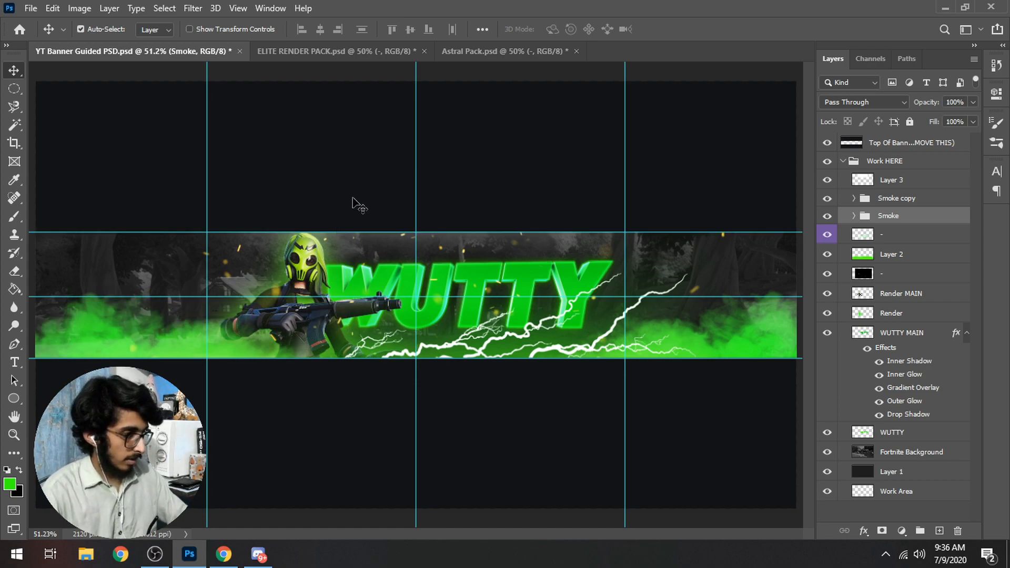
{"action": "key", "text": "ctrl+minus"}
{"action": "key", "text": "ctrl+minus"}
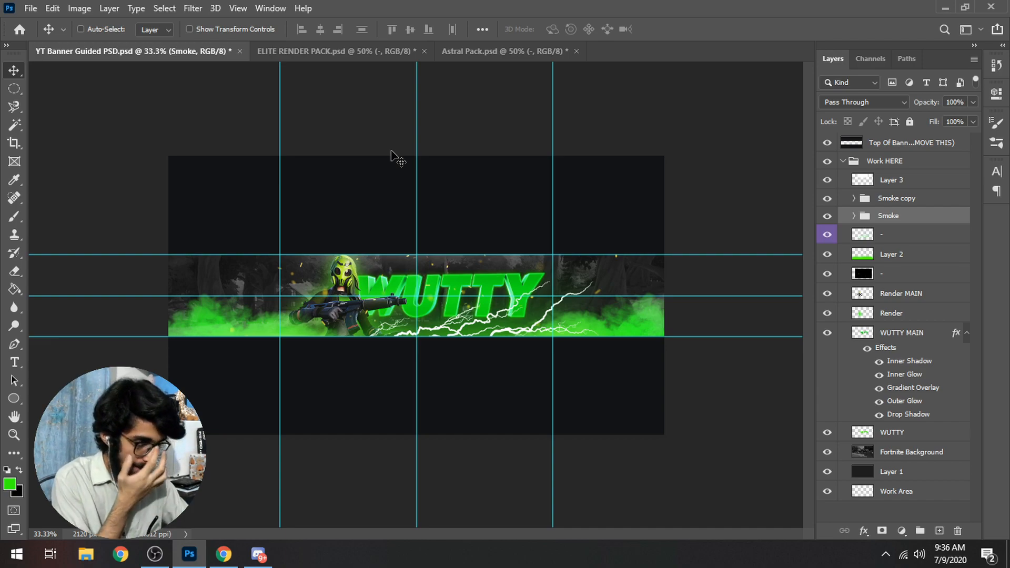
{"action": "key", "text": "ctrl+plus"}
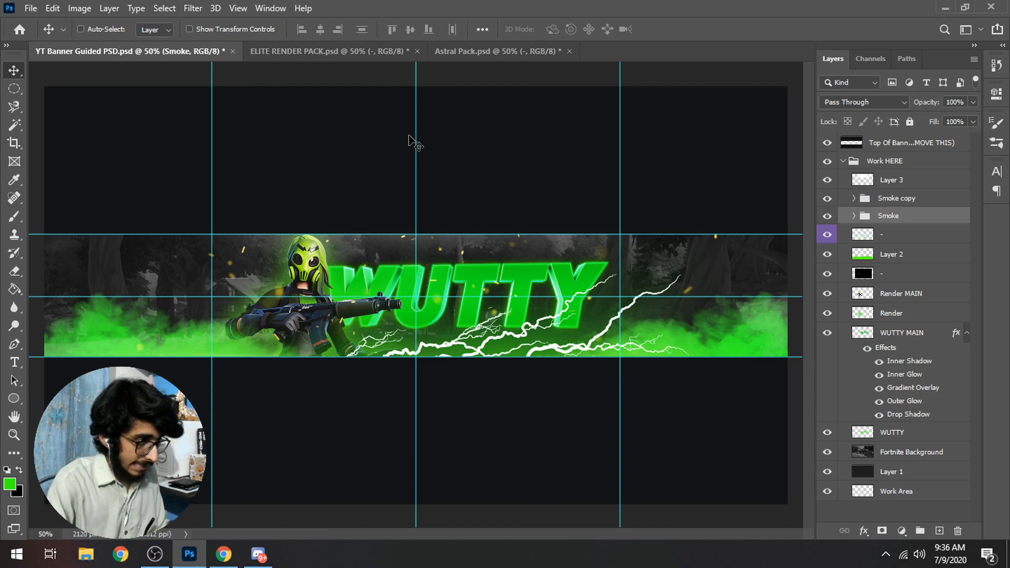
Add a new layer directly above Fortnite Background and name it White Brush Overlay.
{"action": "left_click", "coordinate": [920, 461]}
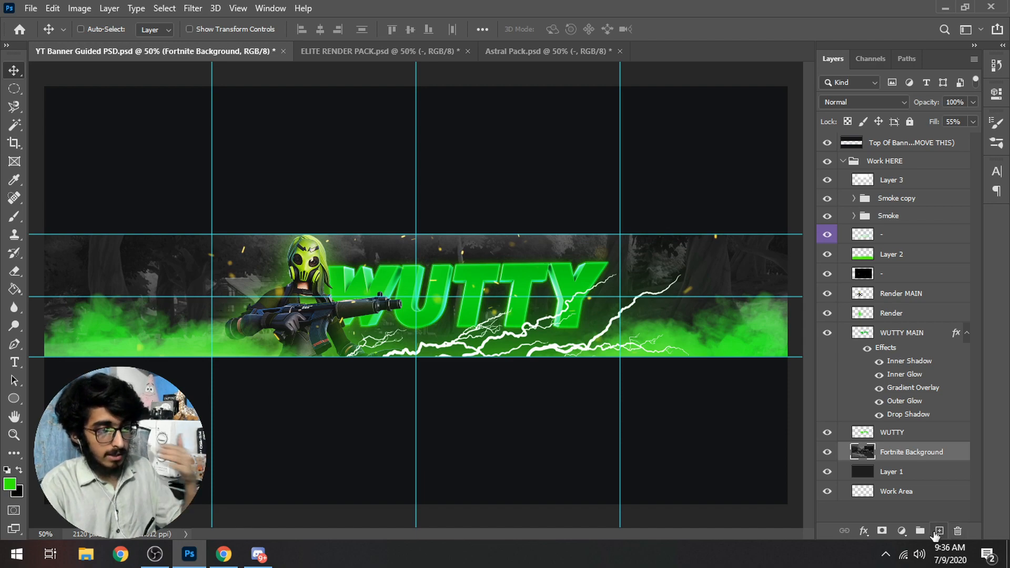
{"action": "left_click", "coordinate": [939, 532]}
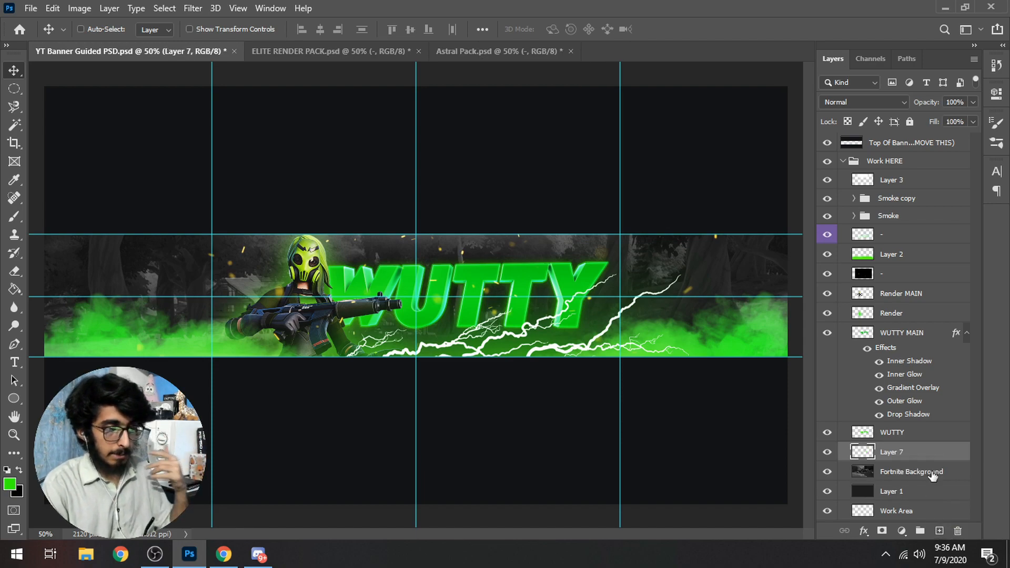
{"action": "double_click", "coordinate": [894, 451]}
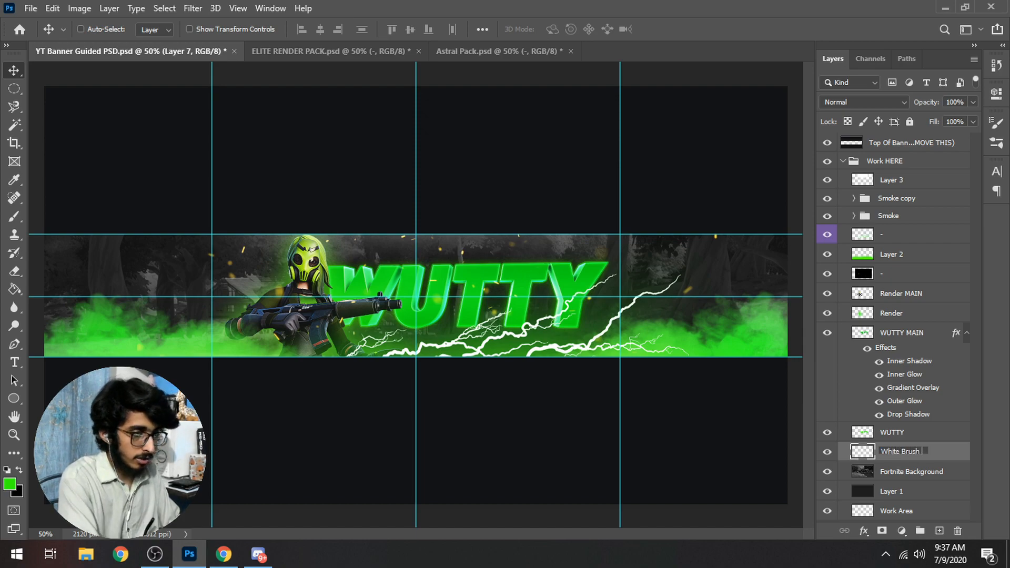
{"action": "type", "text": "White Brush Overlay"}
{"action": "key", "text": "Return"}
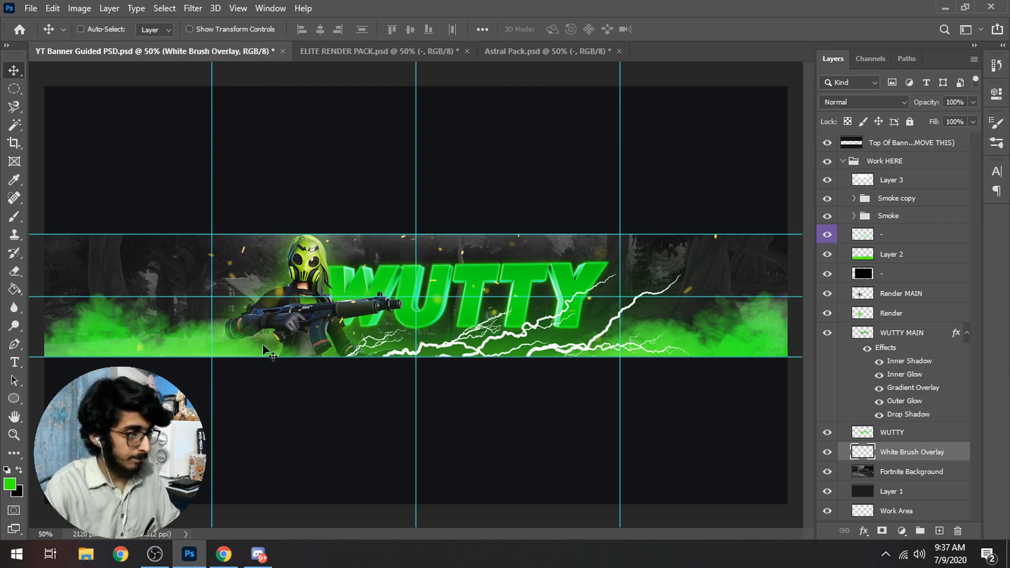
Set up the Brush tool with a size of 250 px and white ffffff as the foreground color.
{"action": "left_click", "coordinate": [14, 216]}
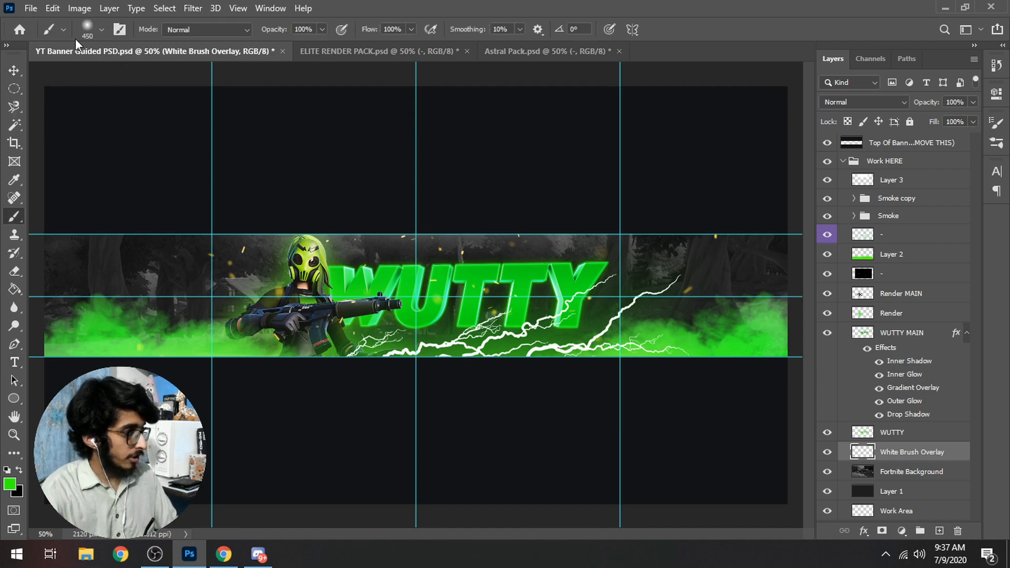
{"action": "left_click", "coordinate": [101, 30]}
{"action": "double_click", "coordinate": [141, 56]}
{"action": "type", "text": "250"}
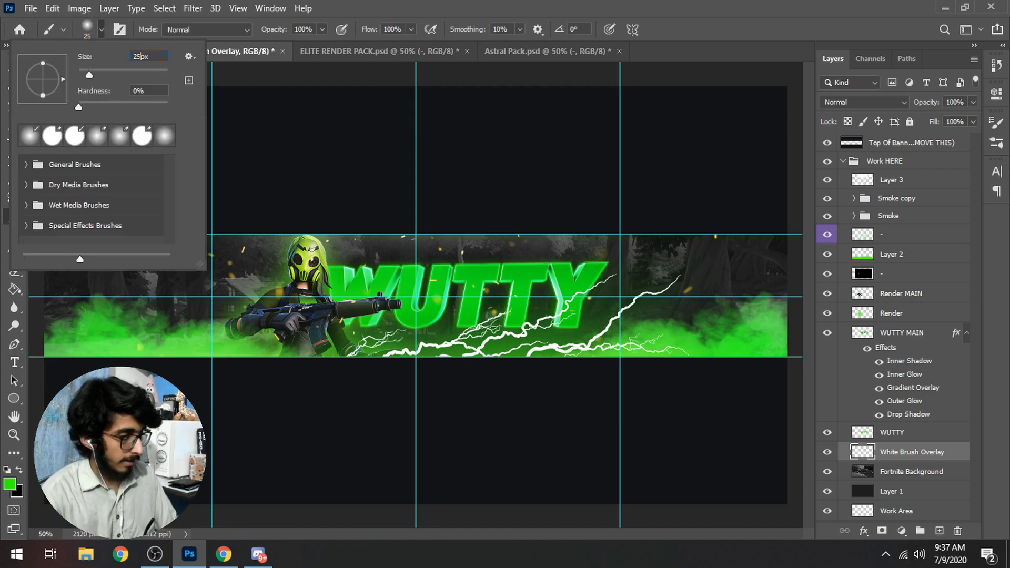
{"action": "key", "text": "Return"}
{"action": "left_click", "coordinate": [10, 484]}
{"action": "type", "text": "ffffff"}
{"action": "key", "text": "Return"}
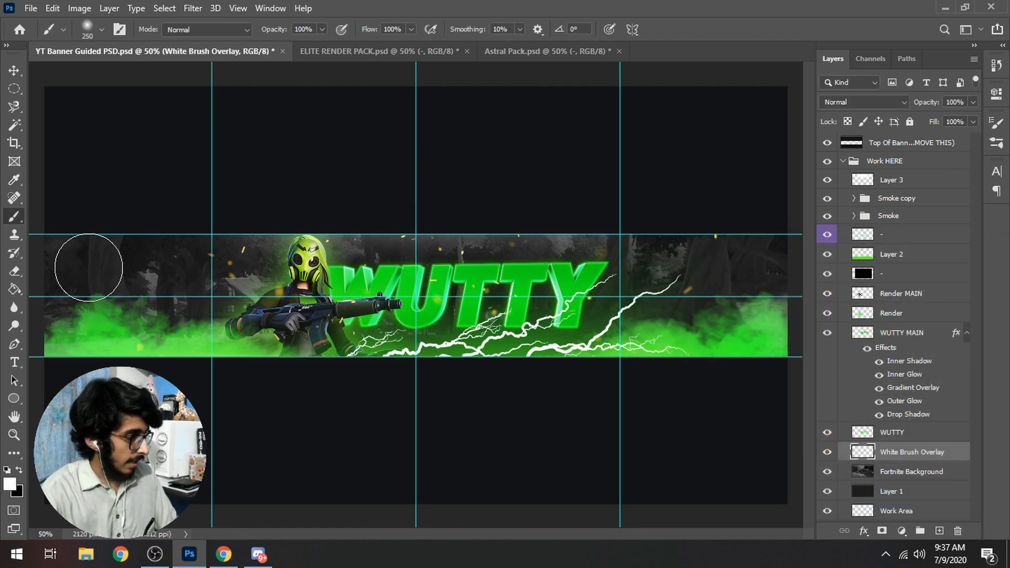
Dab soft white spots at both ends of the strip, beside the character's elbow, and above the WUTTY text.
{"action": "left_click", "coordinate": [86, 266]}
{"action": "left_click", "coordinate": [208, 323]}
{"action": "left_click", "coordinate": [753, 271]}
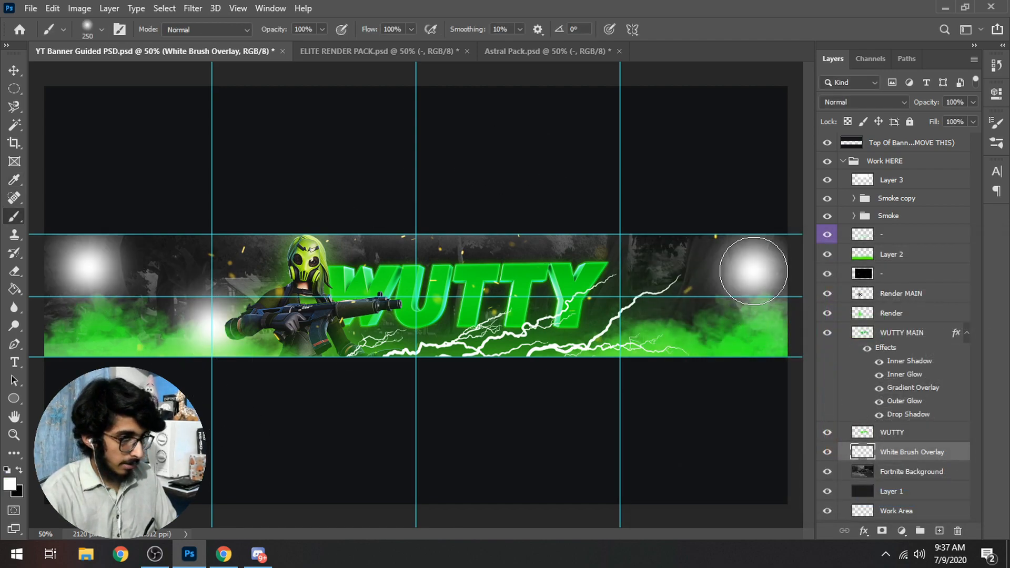
{"action": "left_click", "coordinate": [500, 244]}
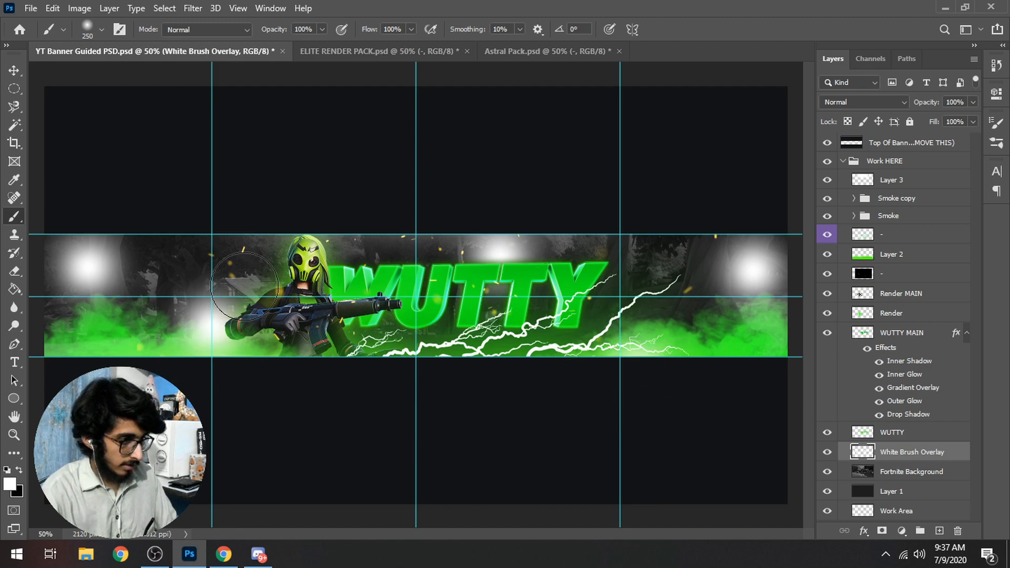
Set the White Brush Overlay layer to the Overlay blend mode with 65% fill and check the whole banner.
{"action": "left_click", "coordinate": [862, 102]}
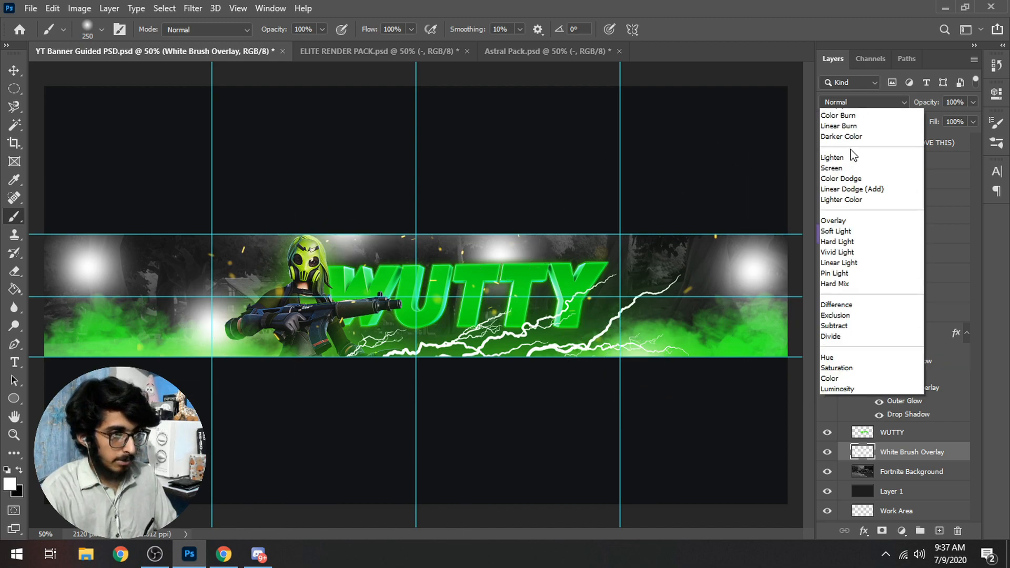
{"action": "left_click", "coordinate": [843, 272]}
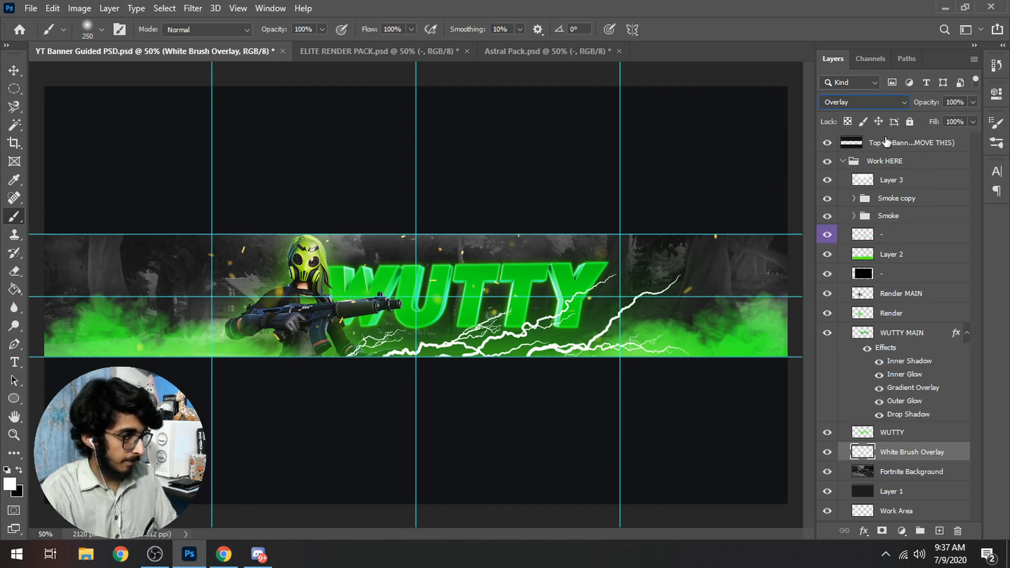
{"action": "left_click", "coordinate": [956, 122]}
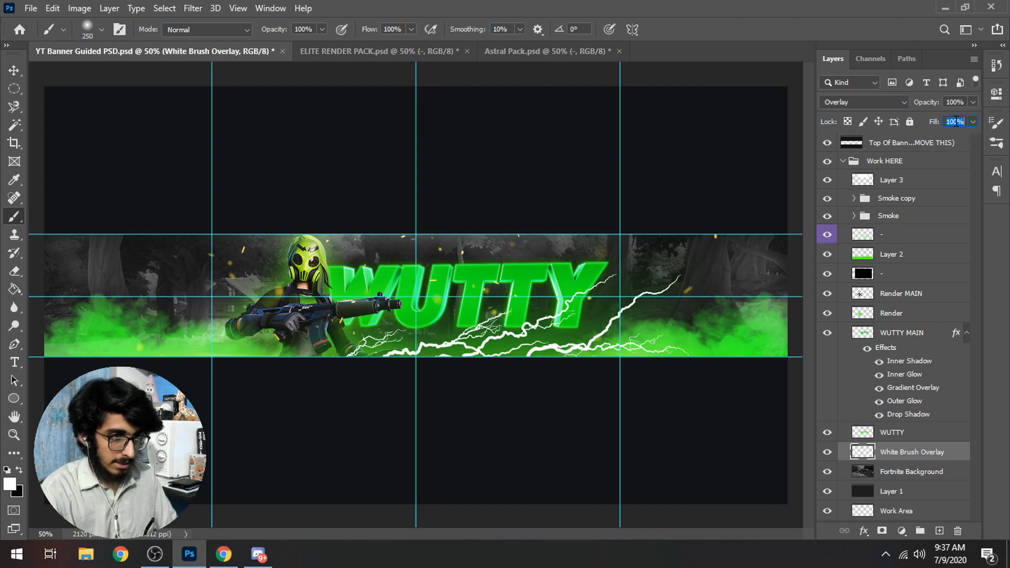
{"action": "type", "text": "65"}
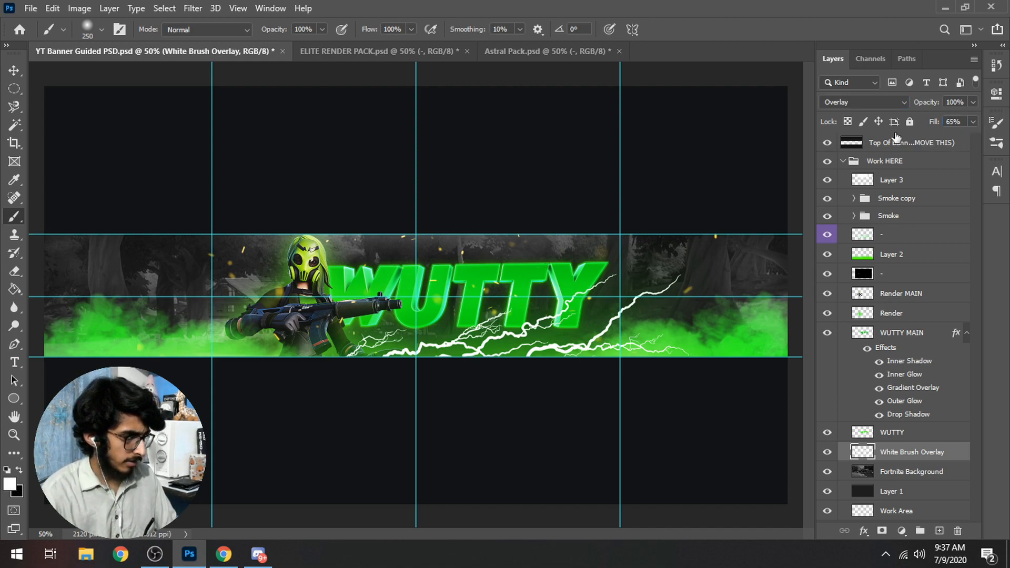
{"action": "key", "text": "ctrl+minus"}
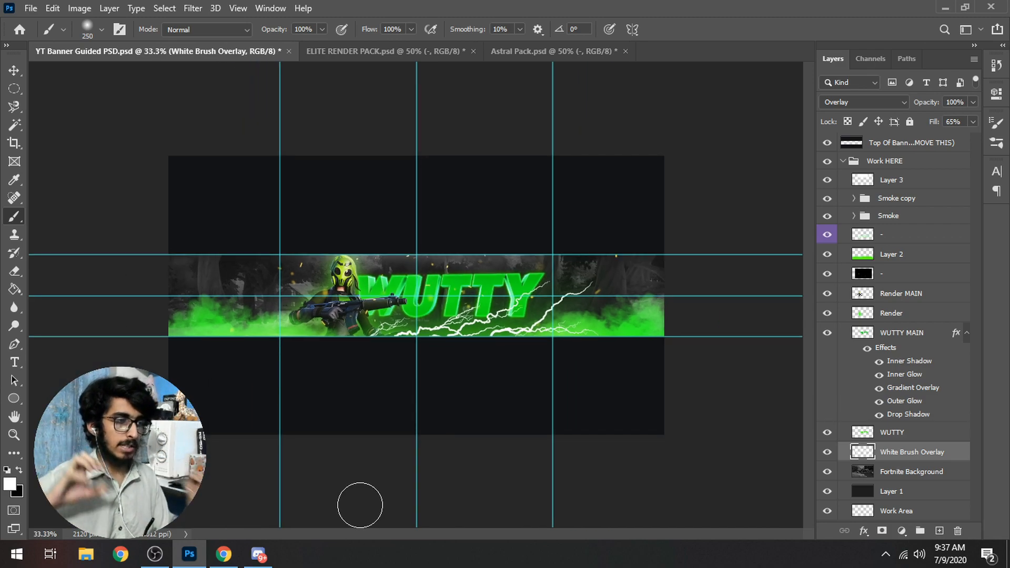
{"action": "key", "text": "ctrl+plus"}
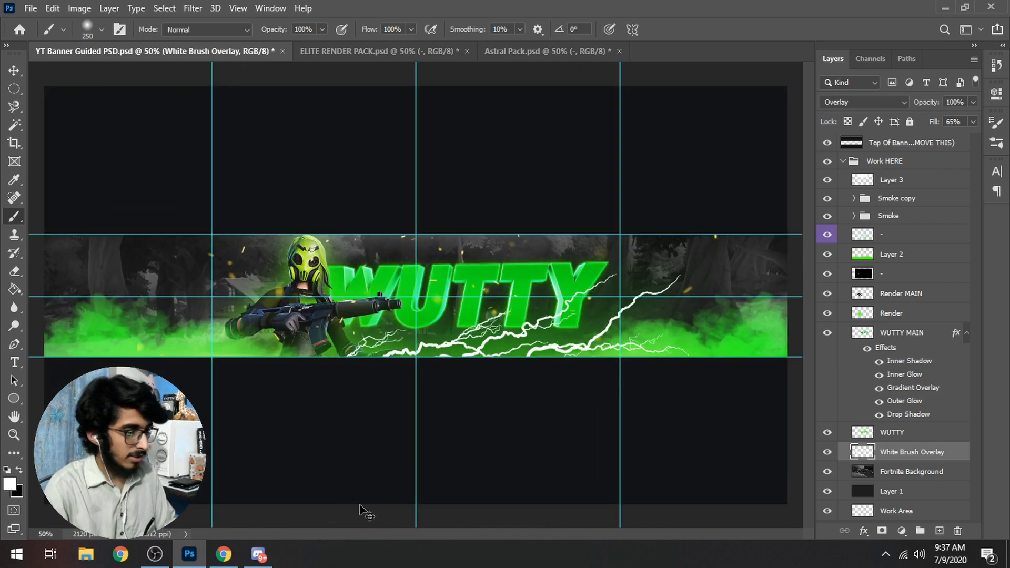
Undo the overlay blend and fill changes along with all the large white brush spots.
{"action": "key", "text": "ctrl+z"}
{"action": "key", "text": "ctrl+z"}
{"action": "key", "text": "ctrl+z"}
{"action": "key", "text": "ctrl+z"}
{"action": "key", "text": "ctrl+z"}
{"action": "key", "text": "ctrl+z"}
{"action": "key", "text": "ctrl+z"}
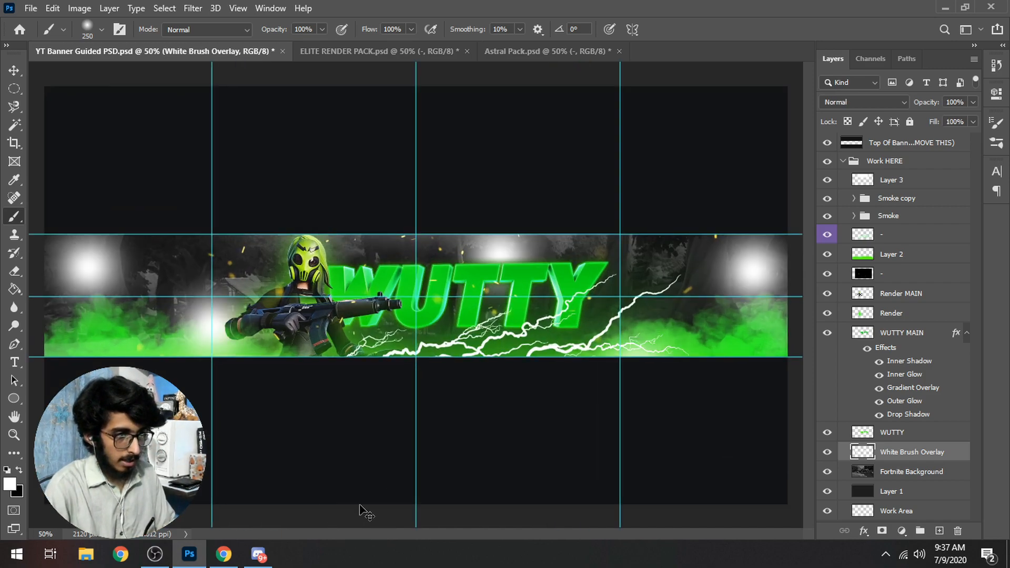
{"action": "key", "text": "ctrl+z"}
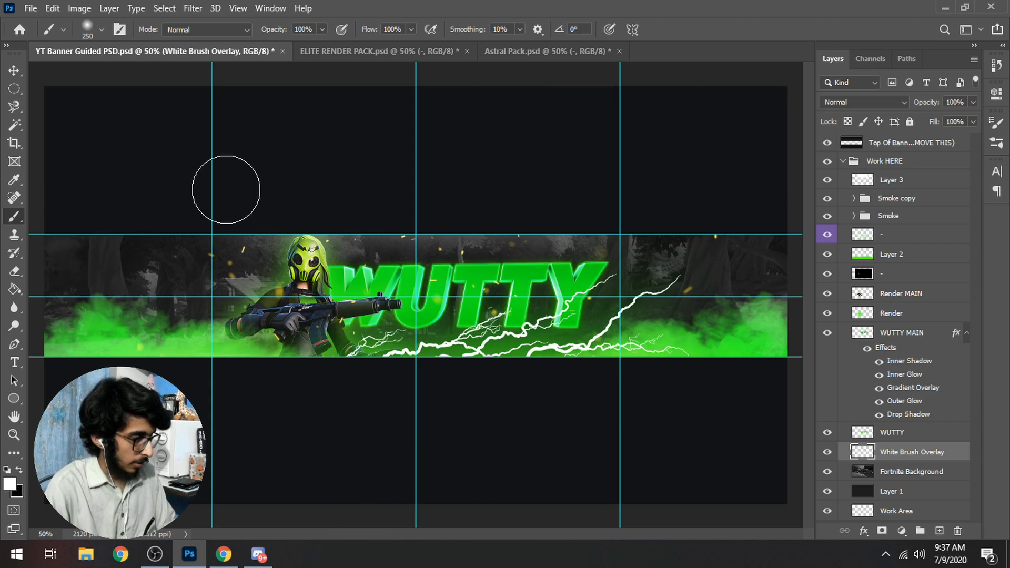
With a 150 px brush, dab two soft white spots beside the character's gun-stock side and two beyond the WUTTY text.
{"action": "left_click", "coordinate": [85, 32]}
{"action": "type", "text": "150"}
{"action": "key", "text": "Return"}
{"action": "left_click", "coordinate": [71, 304]}
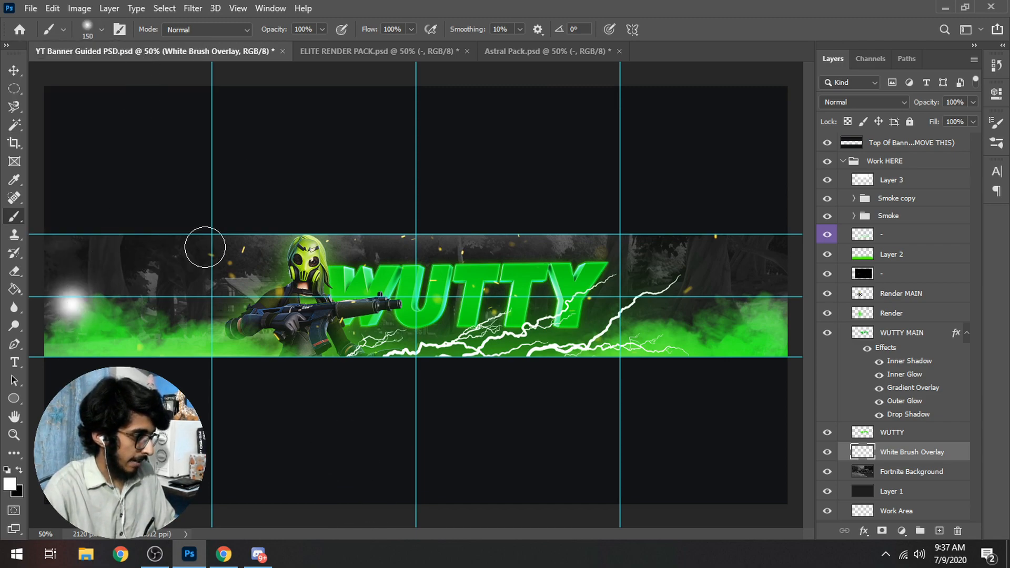
{"action": "left_click", "coordinate": [188, 254]}
{"action": "left_click", "coordinate": [651, 311]}
{"action": "left_click", "coordinate": [760, 258]}
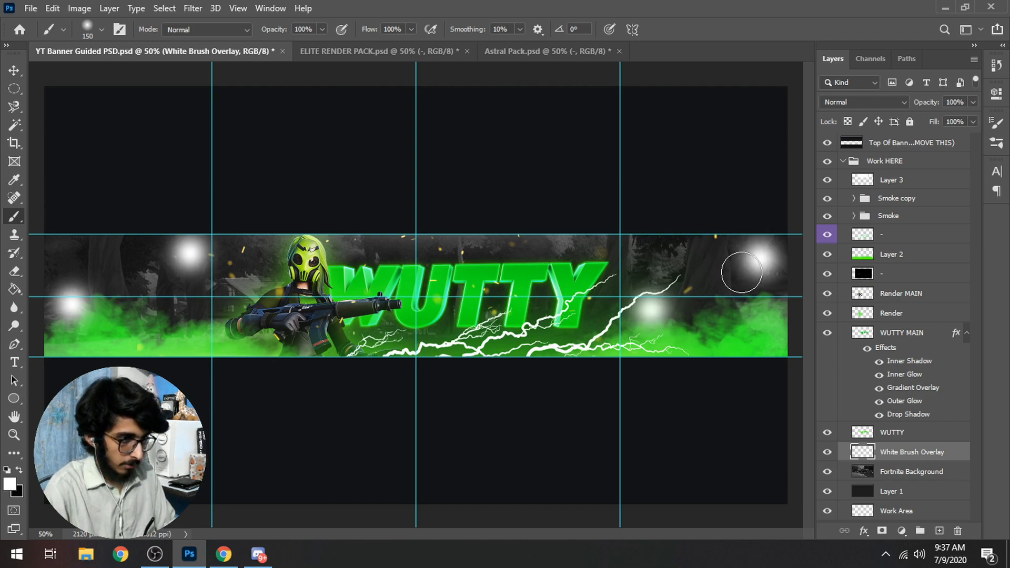
Set the White Brush Overlay layer's blend mode to Overlay and its fill to 85%.
{"action": "left_click", "coordinate": [859, 103]}
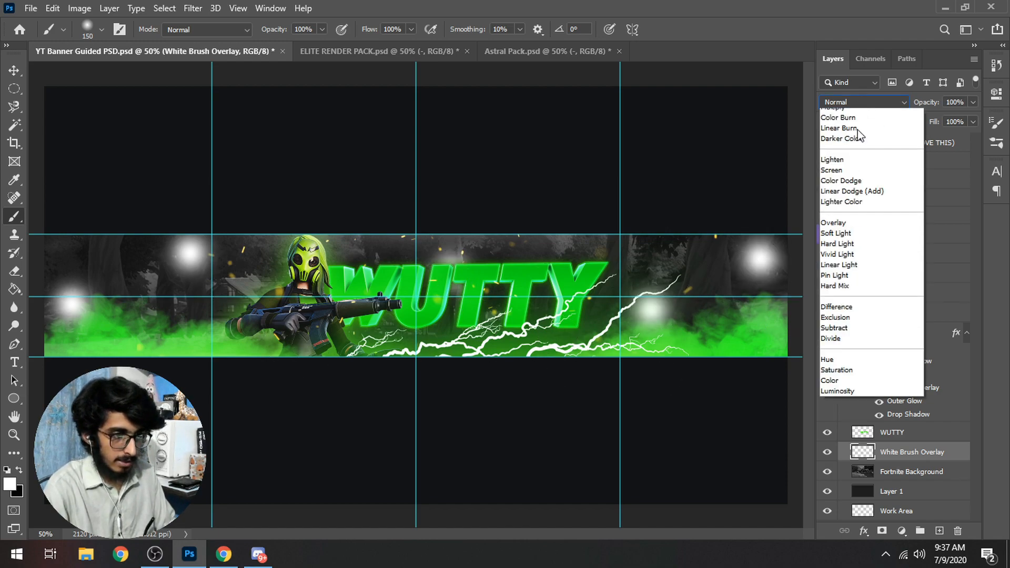
{"action": "left_click", "coordinate": [842, 269]}
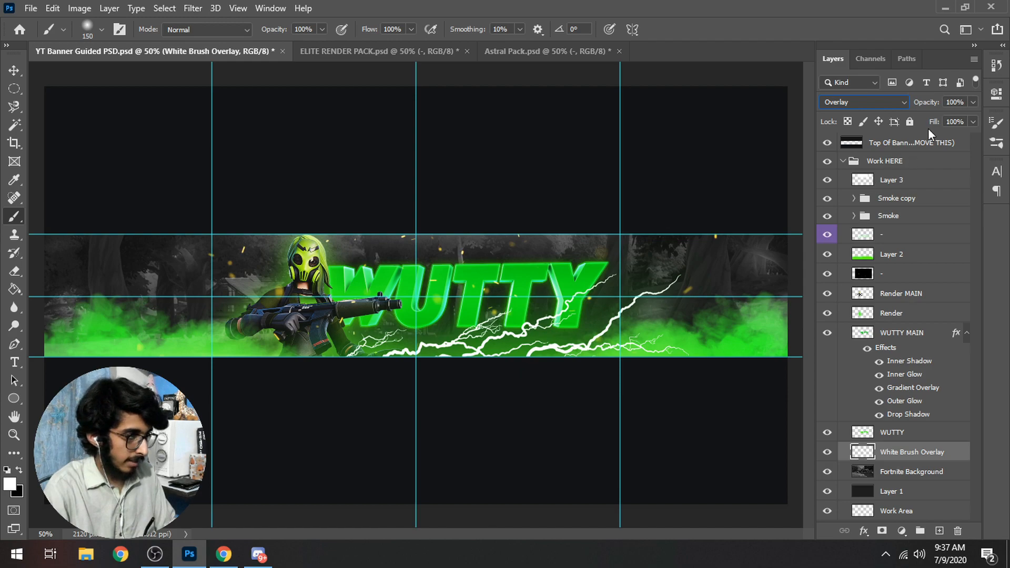
{"action": "left_click", "coordinate": [959, 123]}
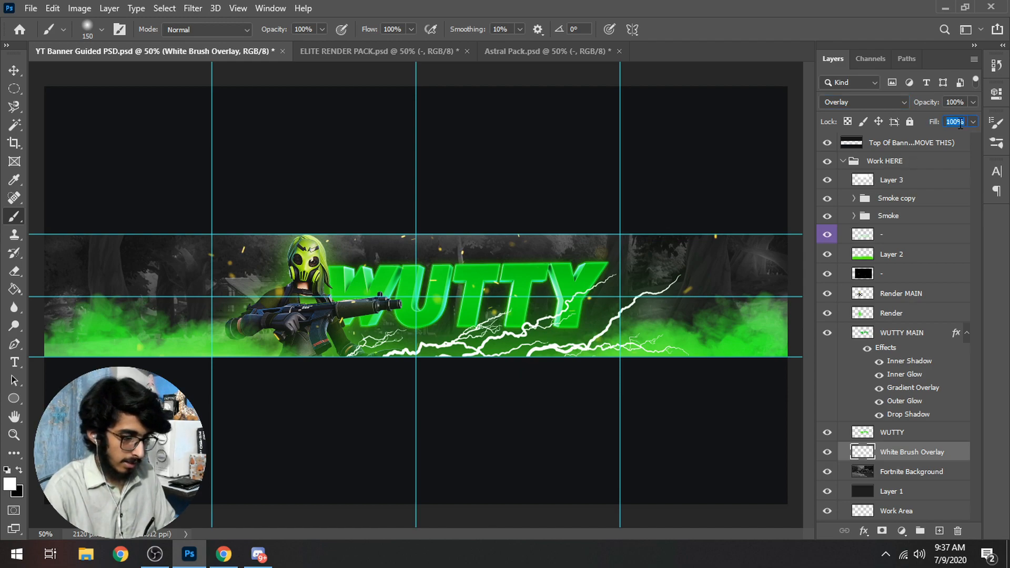
{"action": "type", "text": "85"}
{"action": "key", "text": "Return"}
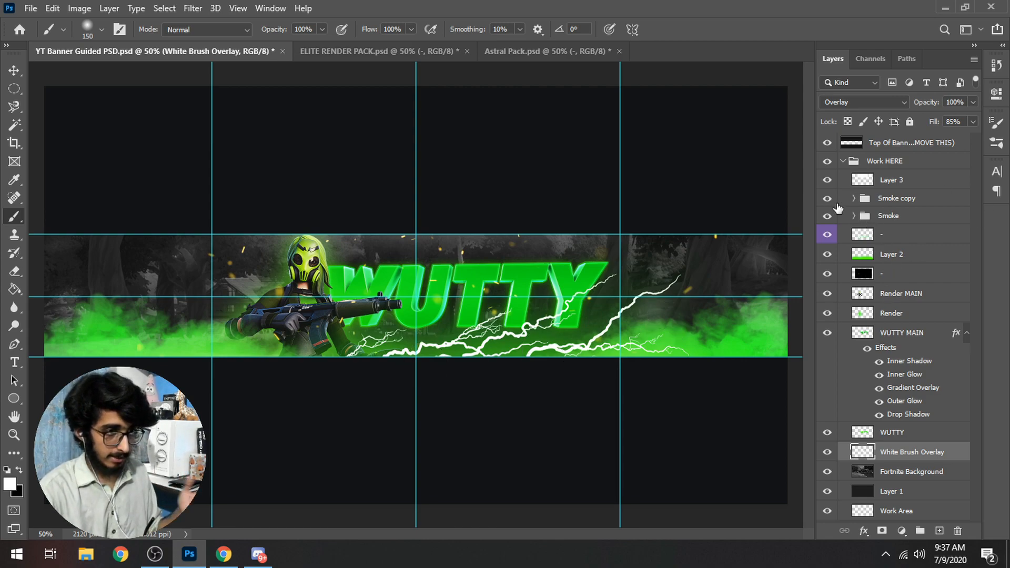
Rename the unnamed layer directly below the Smoke group as Lightning.
{"action": "left_click", "coordinate": [899, 238]}
{"action": "double_click", "coordinate": [895, 237]}
{"action": "double_click", "coordinate": [885, 235]}
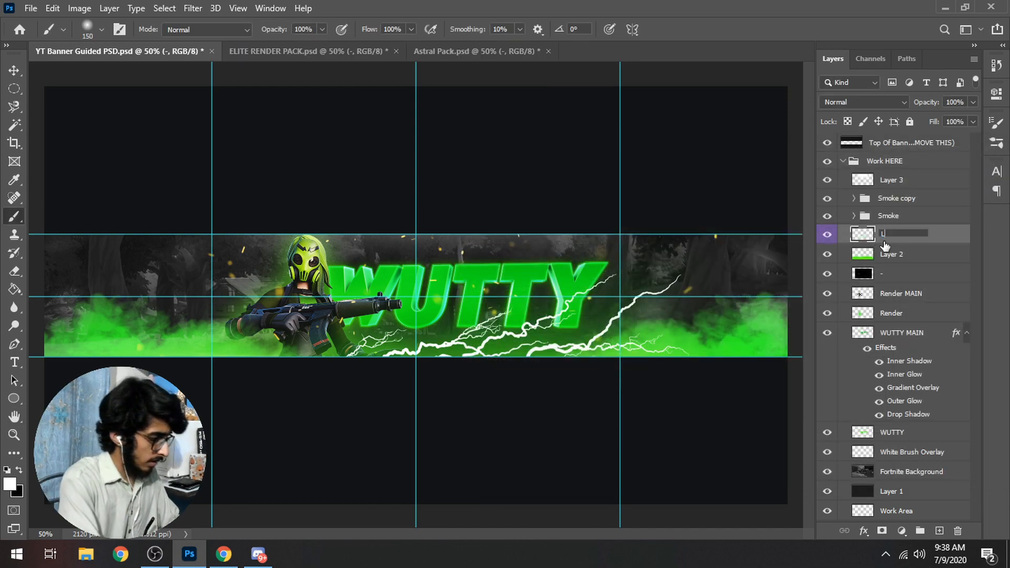
{"action": "type", "text": "Lightnin"}
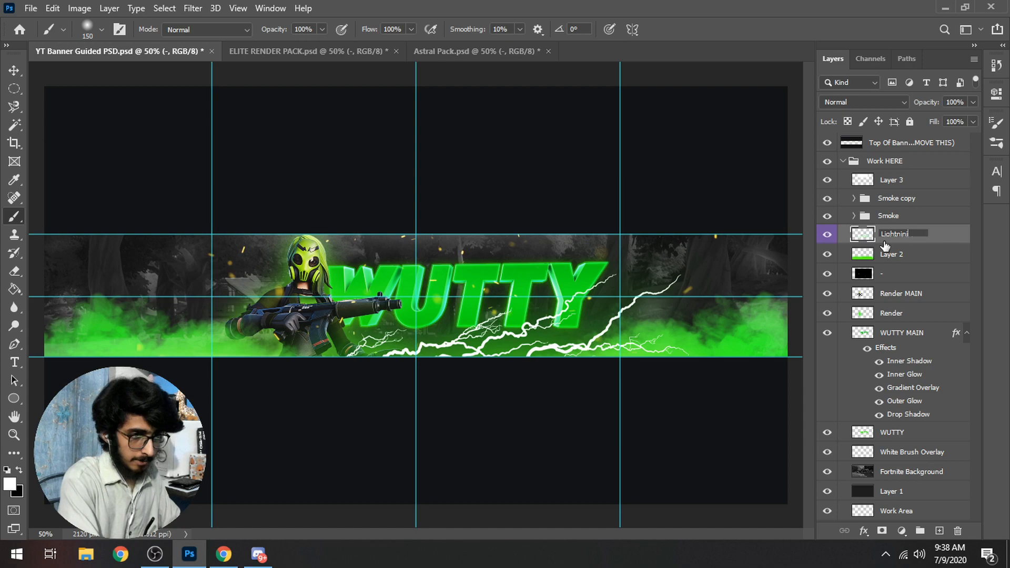
{"action": "type", "text": "g"}
{"action": "key", "text": "Return"}
Rename Layer 2, which holds the green glow, as Green Light BELOW.
{"action": "double_click", "coordinate": [890, 254]}
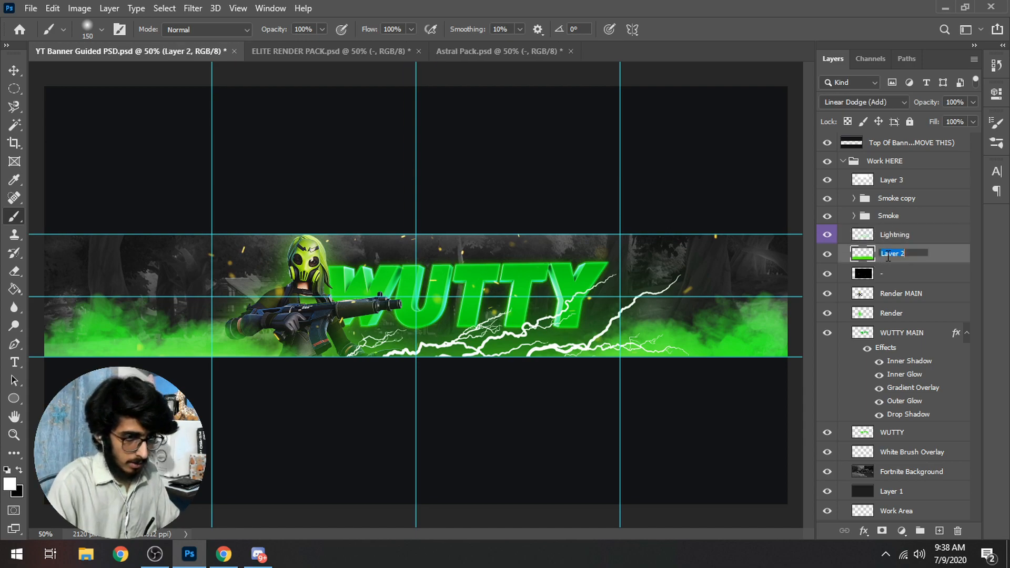
{"action": "type", "text": "Green Light BE"}
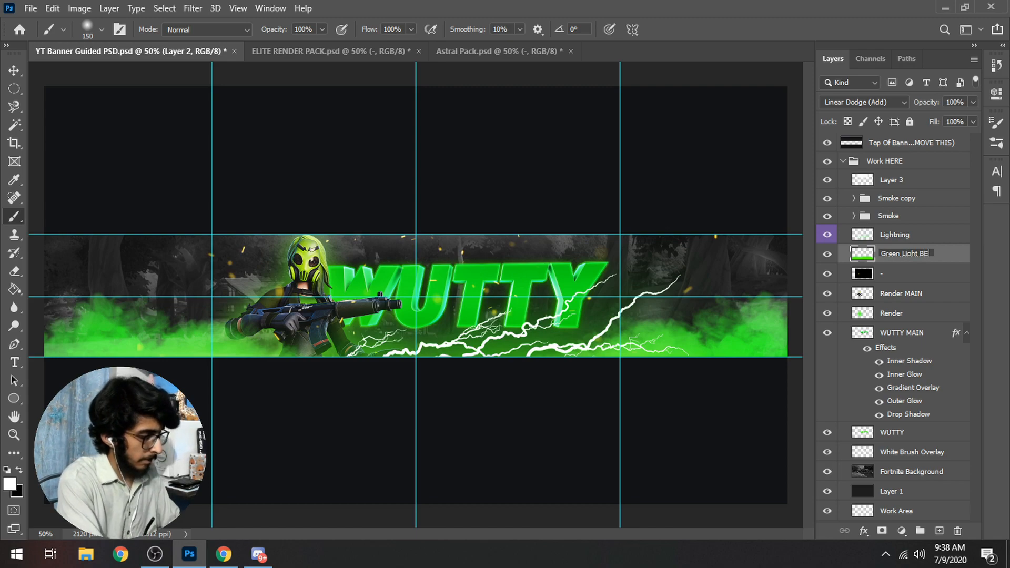
{"action": "type", "text": "LOW"}
{"action": "key", "text": "Return"}
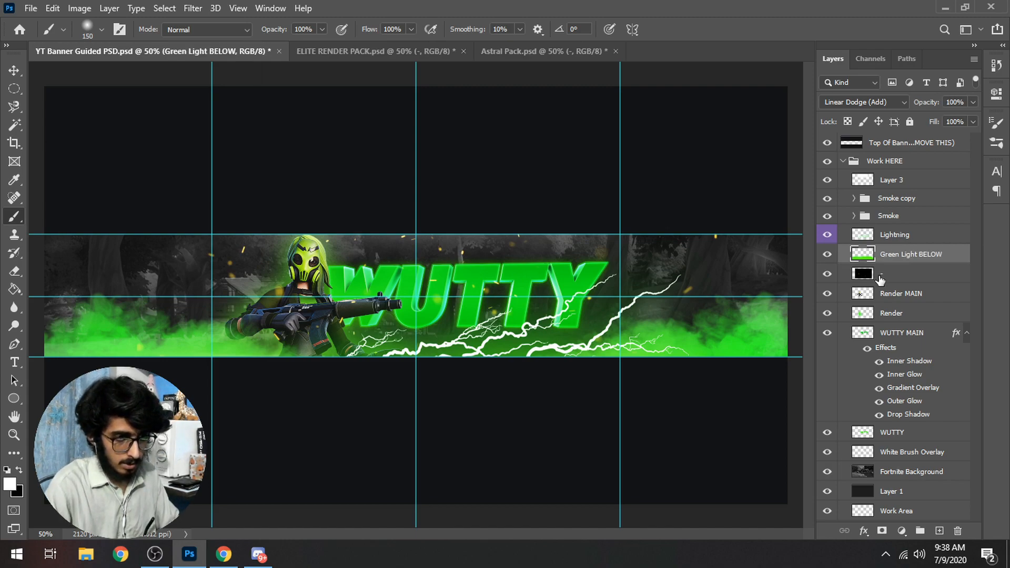
Rename the unnamed layer directly above Render MAIN as Particles 1.
{"action": "left_click", "coordinate": [880, 276]}
{"action": "double_click", "coordinate": [889, 279]}
{"action": "left_click", "coordinate": [964, 198]}
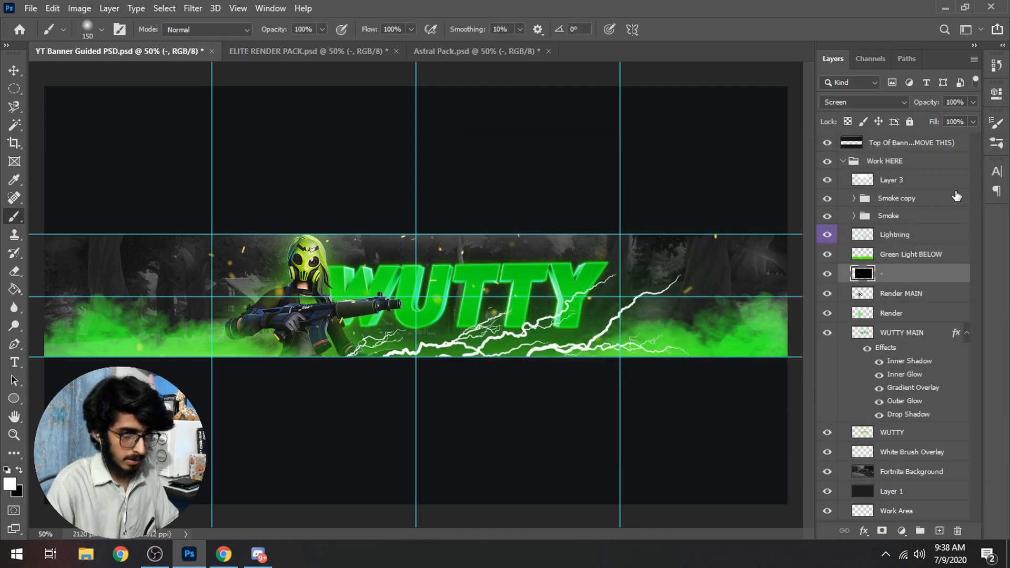
{"action": "double_click", "coordinate": [886, 274]}
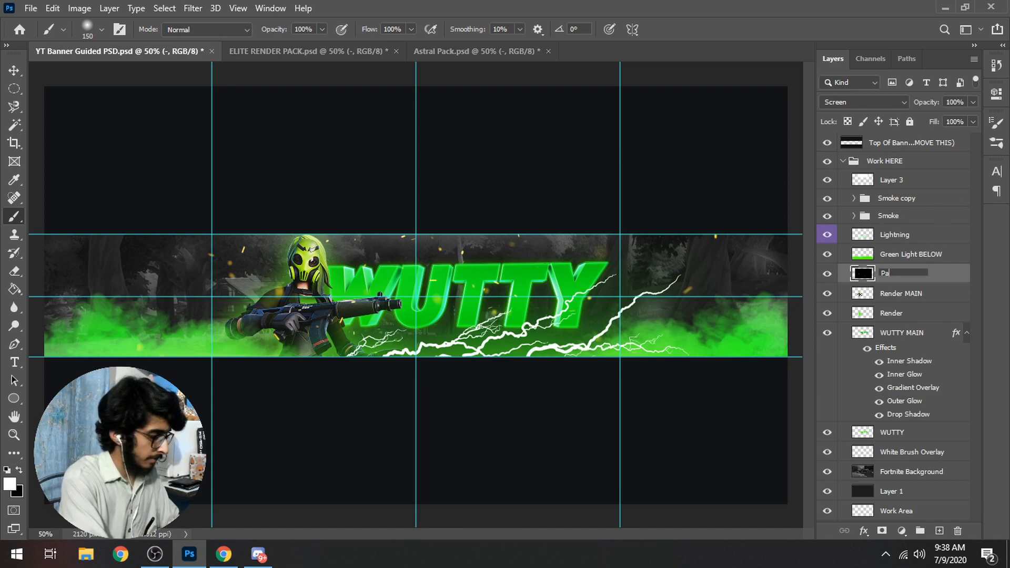
{"action": "key", "text": "Return"}
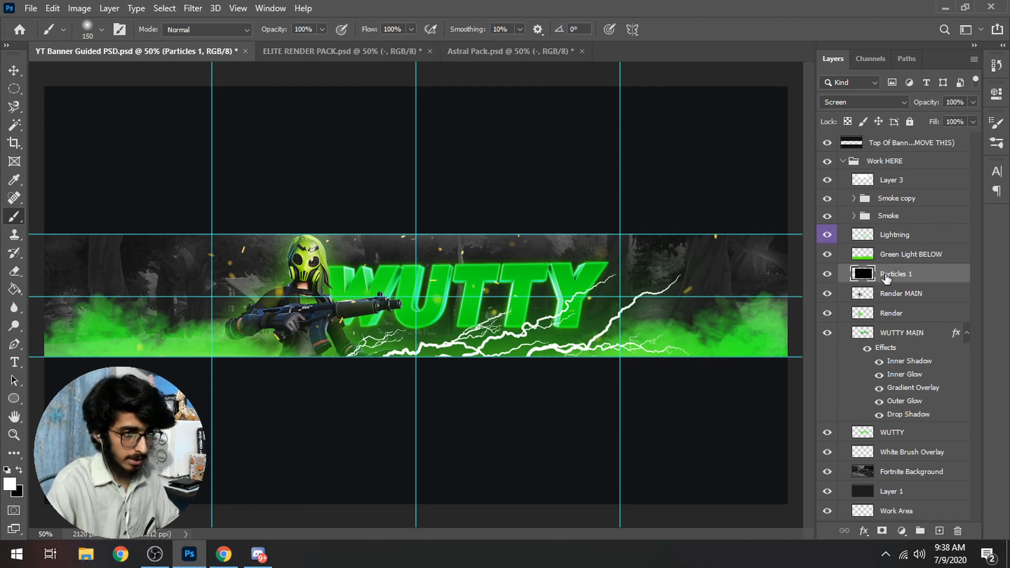
Switch to the Astral Pack document, collapse the Smokes group, then expand the Particles group and make it visible.
{"action": "left_click", "coordinate": [465, 51]}
{"action": "left_click", "coordinate": [827, 356]}
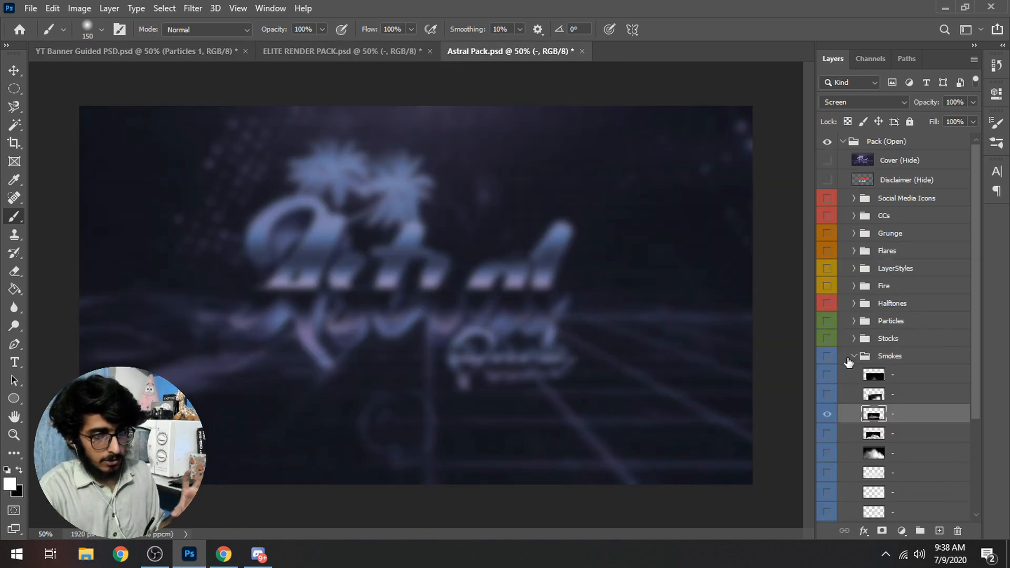
{"action": "left_click", "coordinate": [855, 357]}
{"action": "left_click", "coordinate": [854, 321]}
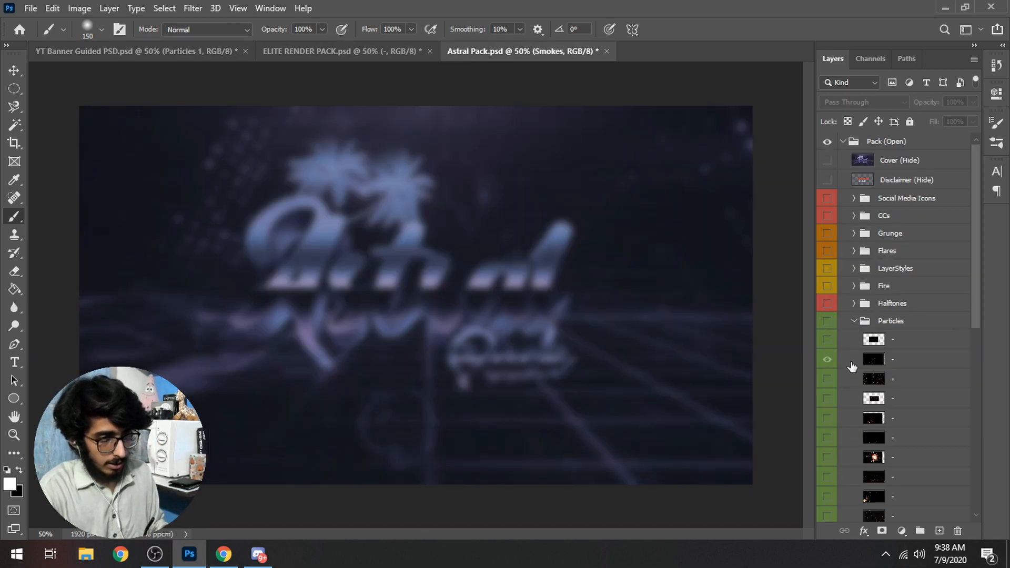
{"action": "left_click", "coordinate": [827, 321]}
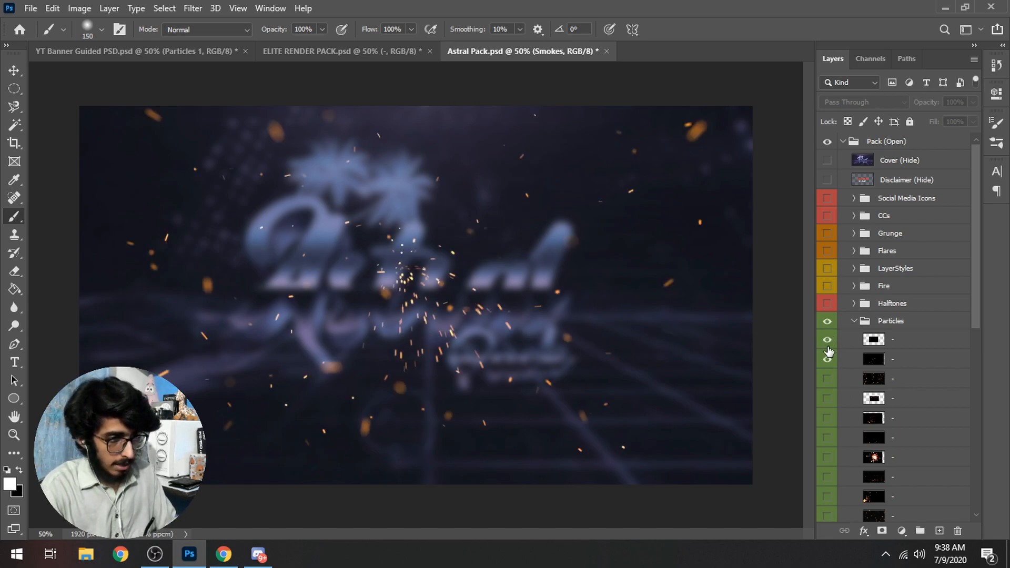
Preview the last few white particle layers in the Particles group and select the bottommost one.
{"action": "left_click_drag", "start_coordinate": [977, 298], "coordinate": [975, 455]}
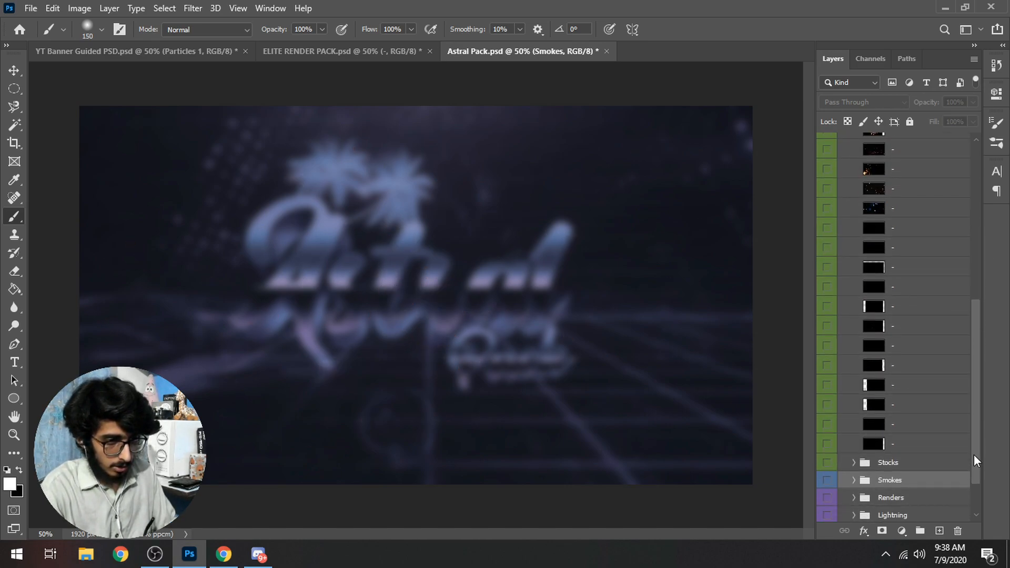
{"action": "left_click", "coordinate": [826, 445]}
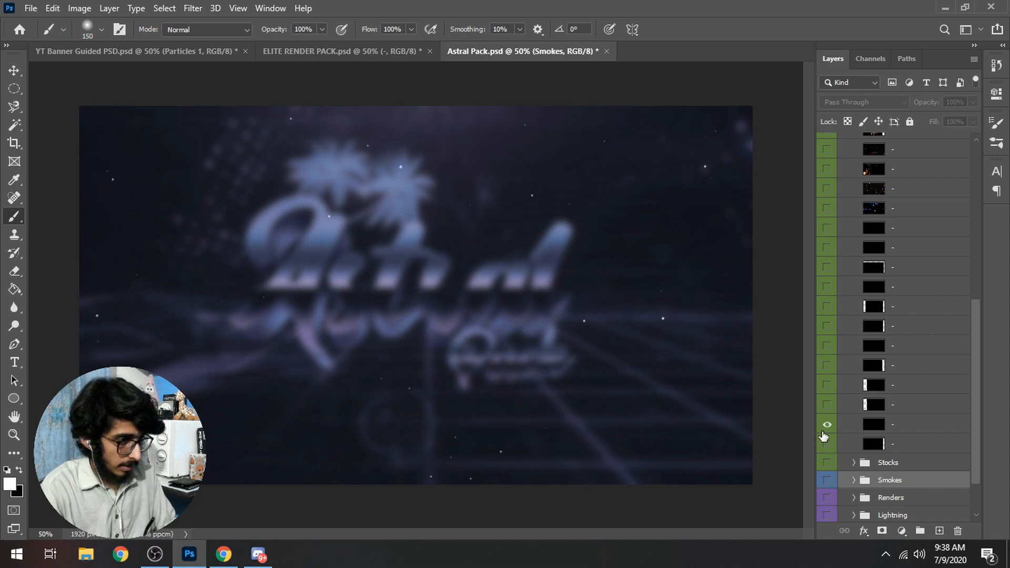
{"action": "left_click", "coordinate": [827, 425]}
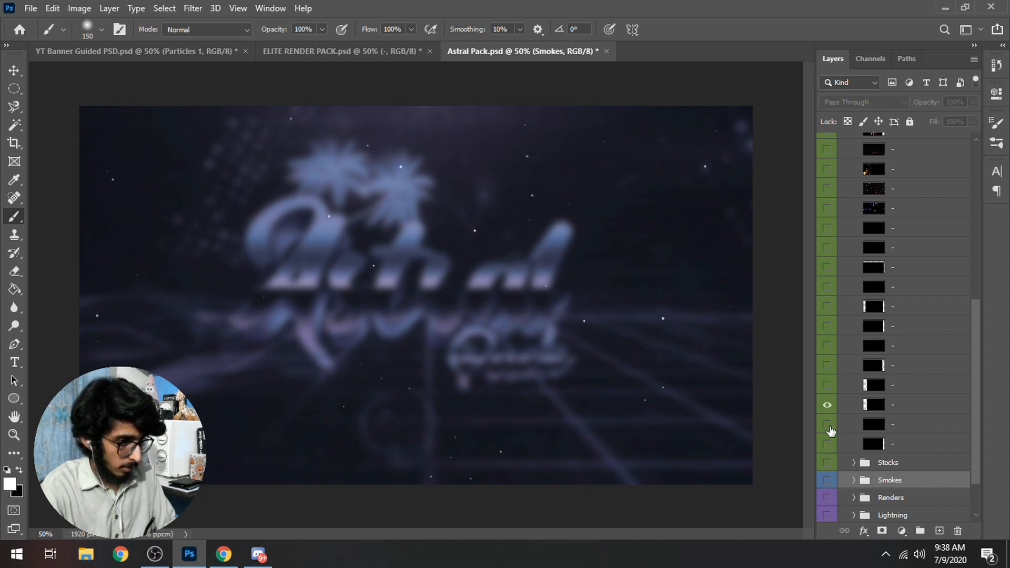
{"action": "left_click", "coordinate": [828, 386]}
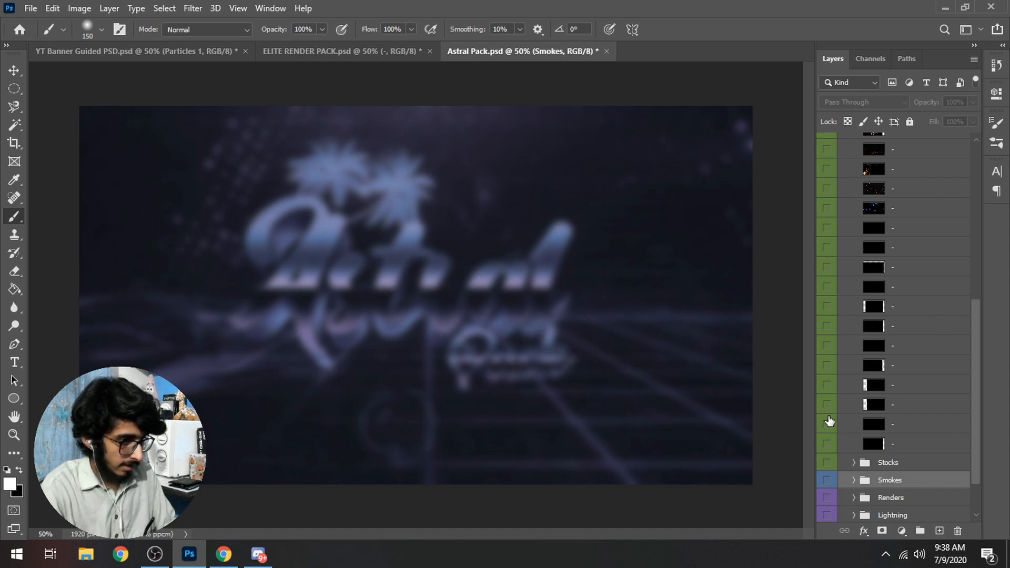
{"action": "left_click", "coordinate": [827, 445]}
{"action": "left_click", "coordinate": [902, 452]}
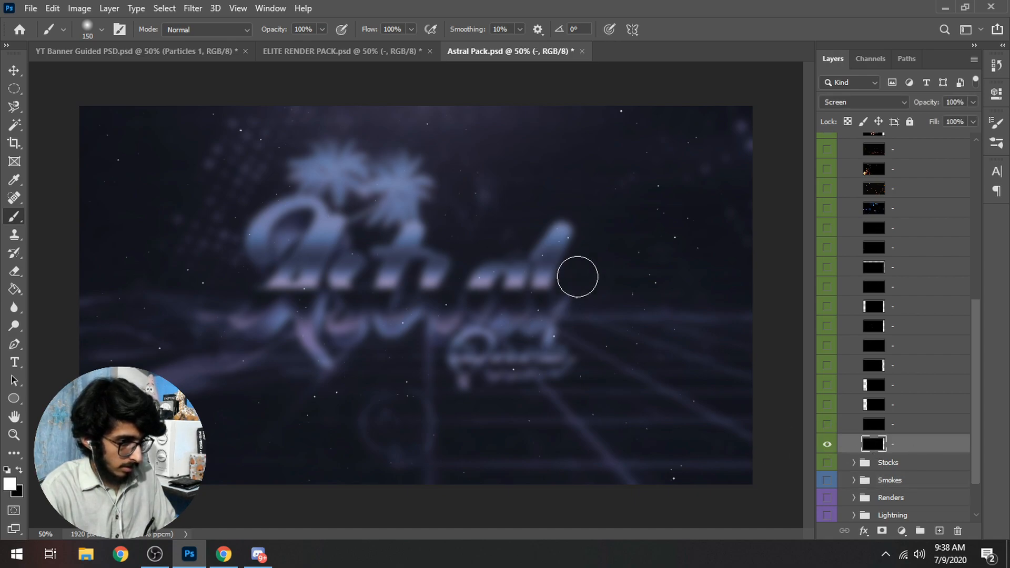
Bring the selected white particles layer into the YT Banner Guided document, directly above Particles 1.
{"action": "key", "text": "v"}
{"action": "mouse_move", "coordinate": [414, 336]}
{"action": "left_mouse_down"}
{"action": "mouse_move", "coordinate": [141, 58]}
{"action": "mouse_move", "coordinate": [285, 233]}
{"action": "left_mouse_up"}
{"action": "left_click_drag", "start_coordinate": [330, 276], "coordinate": [419, 289]}
{"action": "key", "text": "ctrl"}
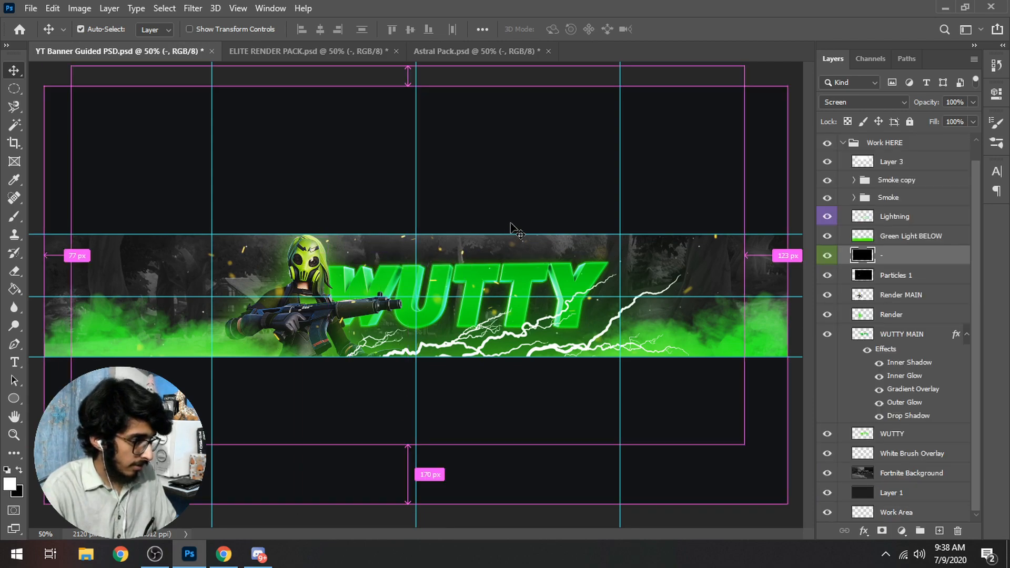
Scale the white particles layer down slightly and shift it over the character's side of the banner.
{"action": "key", "text": "ctrl+t"}
{"action": "left_click_drag", "start_coordinate": [71, 444], "coordinate": [159, 398]}
{"action": "left_click_drag", "start_coordinate": [285, 352], "coordinate": [146, 352]}
{"action": "key", "text": "Return"}
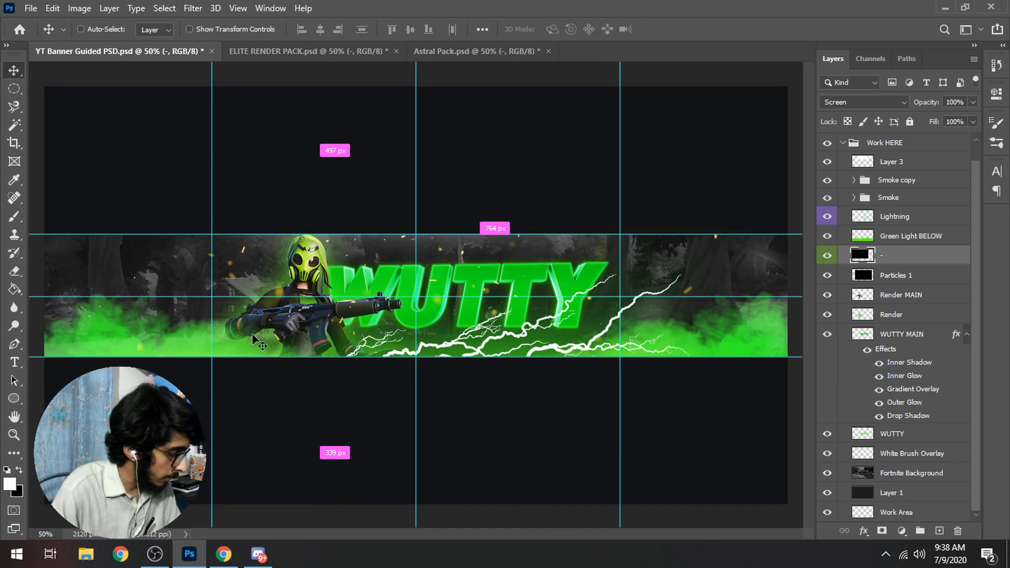
Duplicate the white particles layer and select both the original and the copy.
{"action": "key", "text": "ctrl+j"}
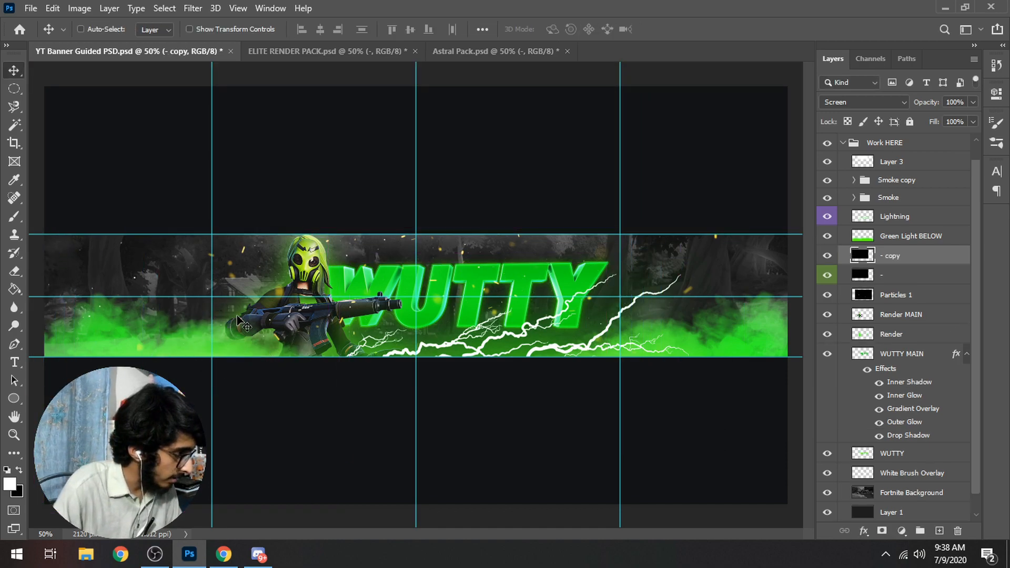
{"action": "left_click", "coordinate": [895, 279], "text": "shift"}
{"action": "key", "text": "ctrl+t"}
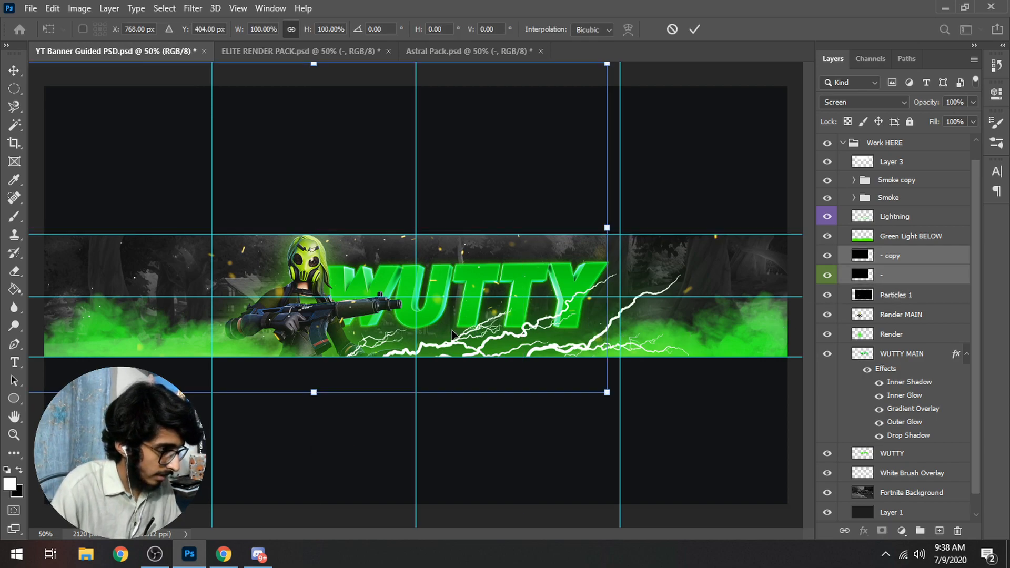
{"action": "key", "text": "Escape"}
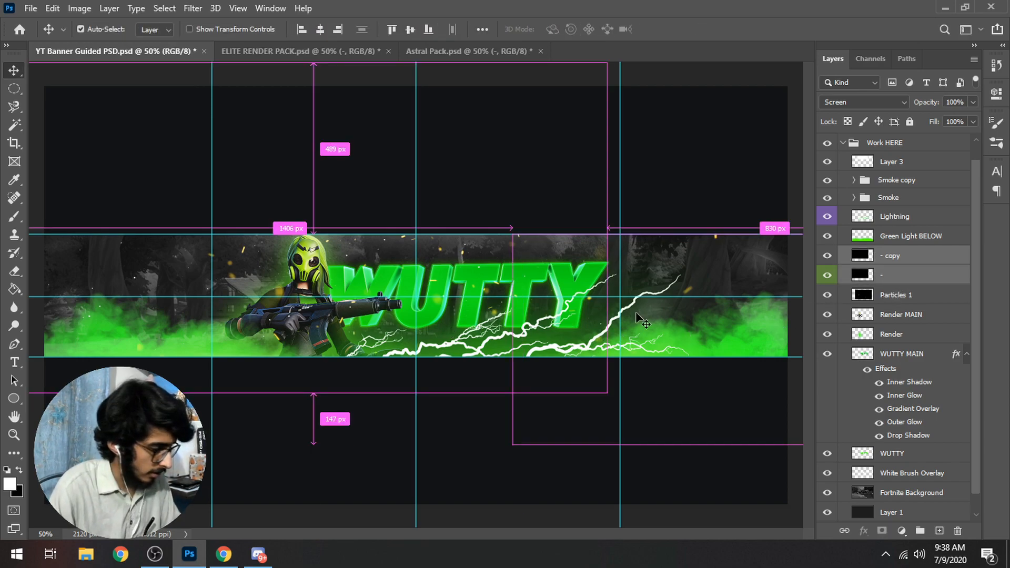
Duplicate the two selected white particles layers, flip the copies horizontally and move them over the opposite side of the banner.
{"action": "key", "text": "ctrl+j"}
{"action": "key", "text": "ctrl+t"}
{"action": "right_click", "coordinate": [403, 302]}
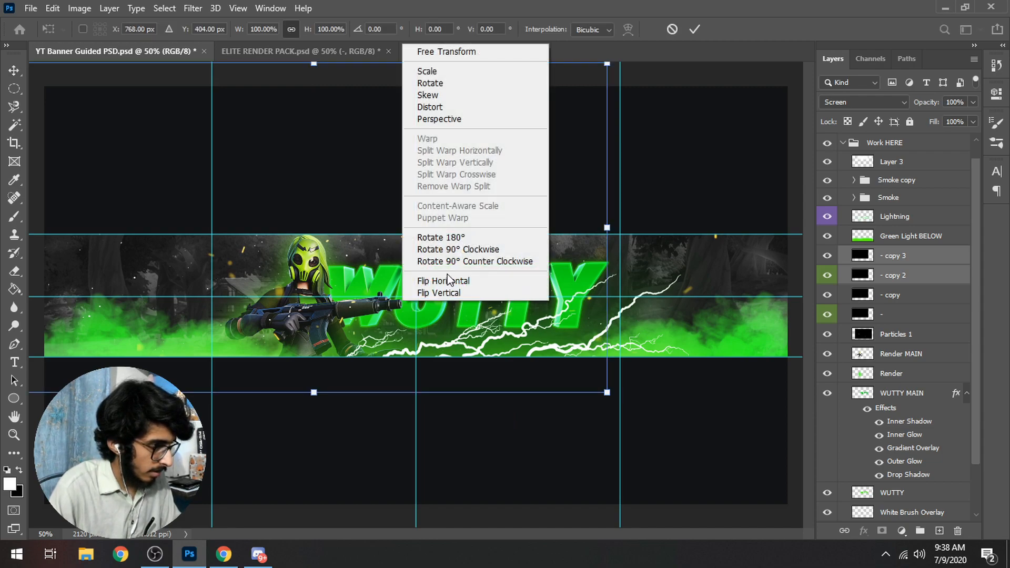
{"action": "left_click", "coordinate": [456, 280]}
{"action": "left_click_drag", "start_coordinate": [653, 315], "coordinate": [716, 314]}
{"action": "key", "text": "Return"}
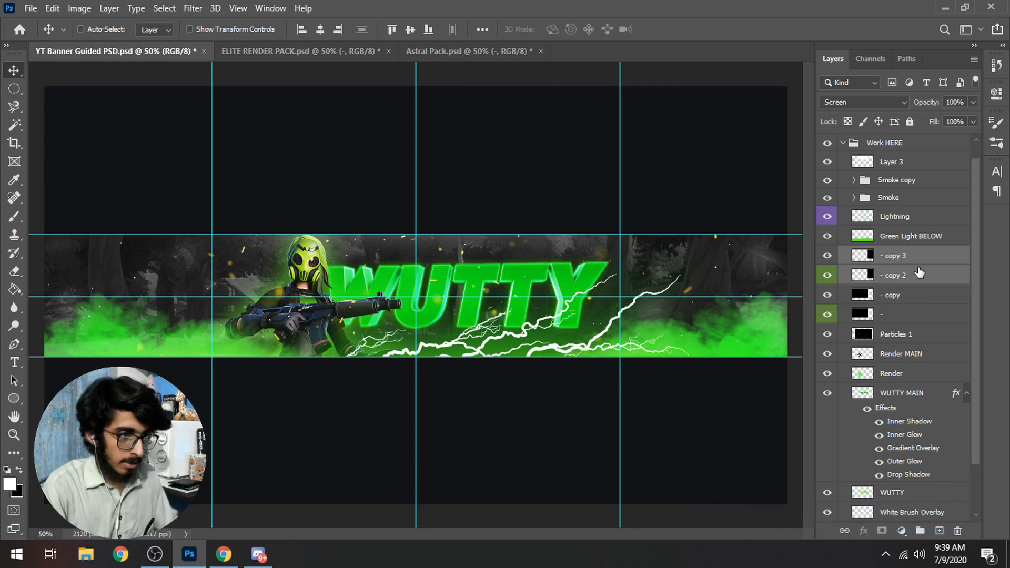
Add a new empty layer above the Lightning layer and clip it to the lightning.
{"action": "left_click", "coordinate": [920, 220]}
{"action": "left_click", "coordinate": [939, 530]}
{"action": "right_click", "coordinate": [918, 220]}
{"action": "left_click", "coordinate": [732, 269]}
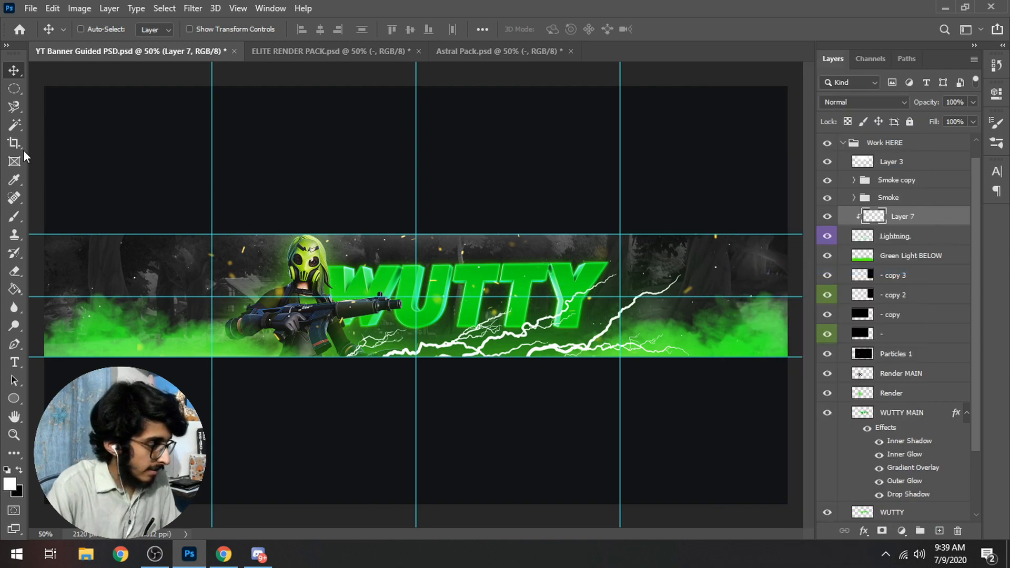
Try brushing bright green (36ff00) over the lightning bolts on the clipped layer.
{"action": "key", "text": "b"}
{"action": "left_click", "coordinate": [10, 485]}
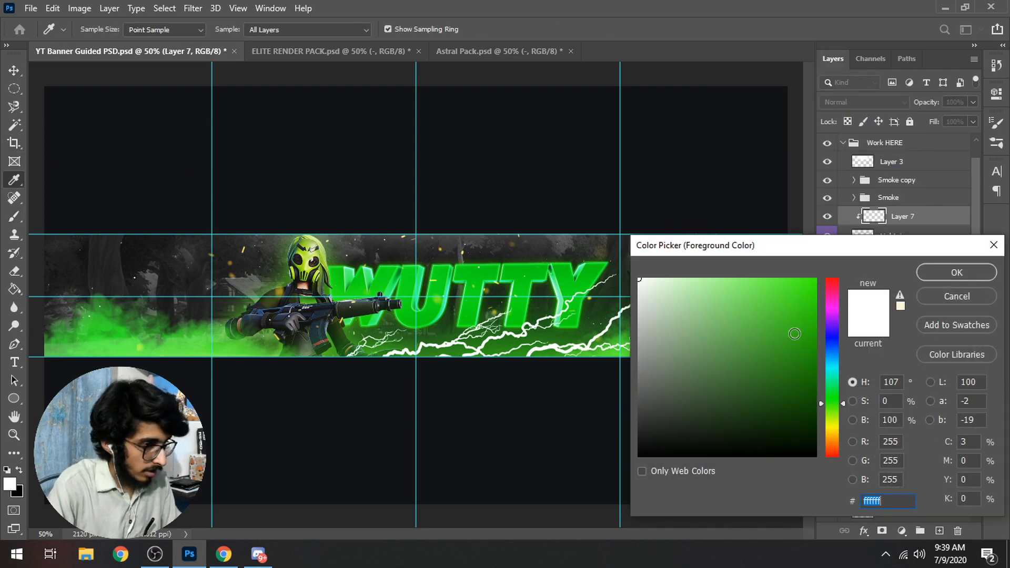
{"action": "left_click", "coordinate": [927, 272]}
{"action": "mouse_move", "coordinate": [679, 278]}
{"action": "left_mouse_down"}
{"action": "mouse_move", "coordinate": [575, 349]}
{"action": "mouse_move", "coordinate": [498, 372]}
{"action": "mouse_move", "coordinate": [620, 358]}
{"action": "mouse_move", "coordinate": [684, 337]}
{"action": "left_mouse_up"}
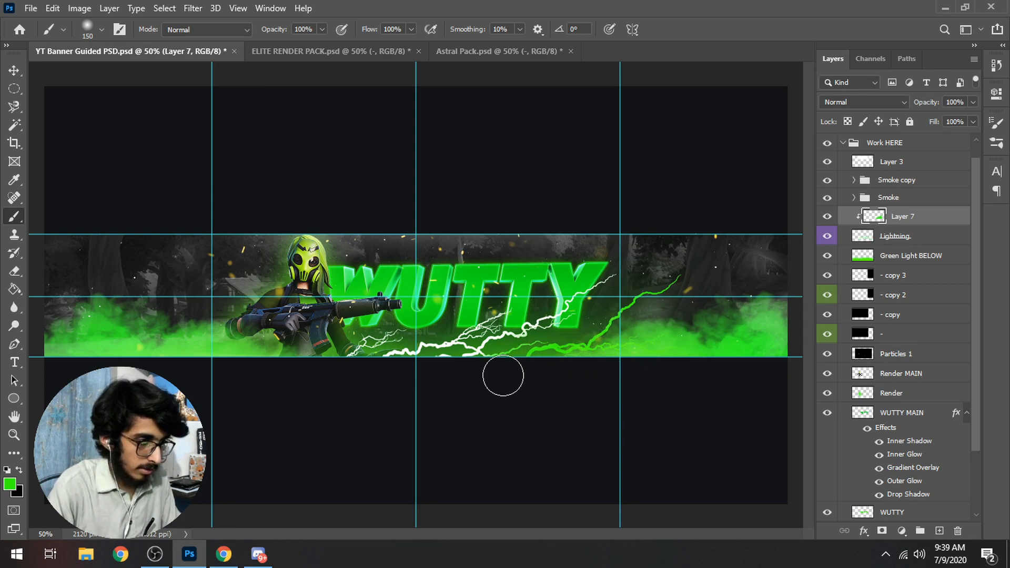
{"action": "mouse_move", "coordinate": [427, 371]}
{"action": "left_mouse_down"}
{"action": "mouse_move", "coordinate": [406, 361]}
{"action": "mouse_move", "coordinate": [413, 356]}
{"action": "left_mouse_up"}
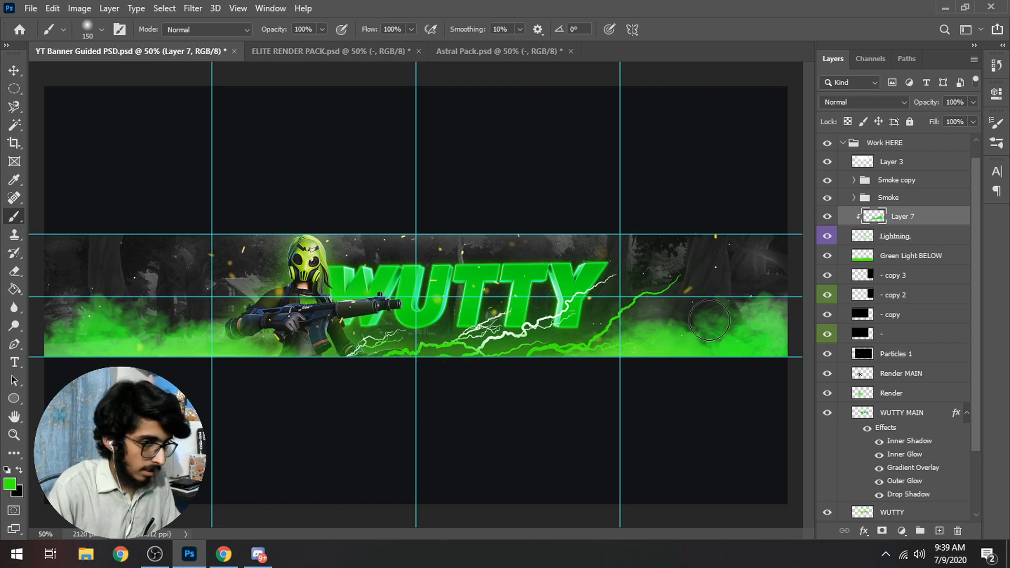
Try Hue +5 and Saturation +100 on the green paint, and undo the adjustment together with the brush strokes.
{"action": "key", "text": "ctrl+u"}
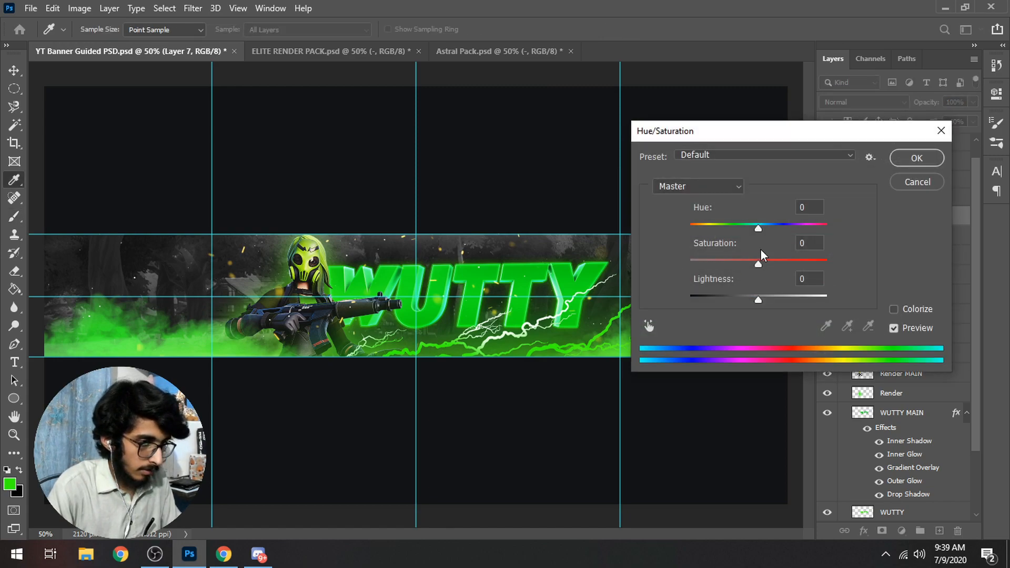
{"action": "left_click_drag", "start_coordinate": [756, 263], "coordinate": [837, 263]}
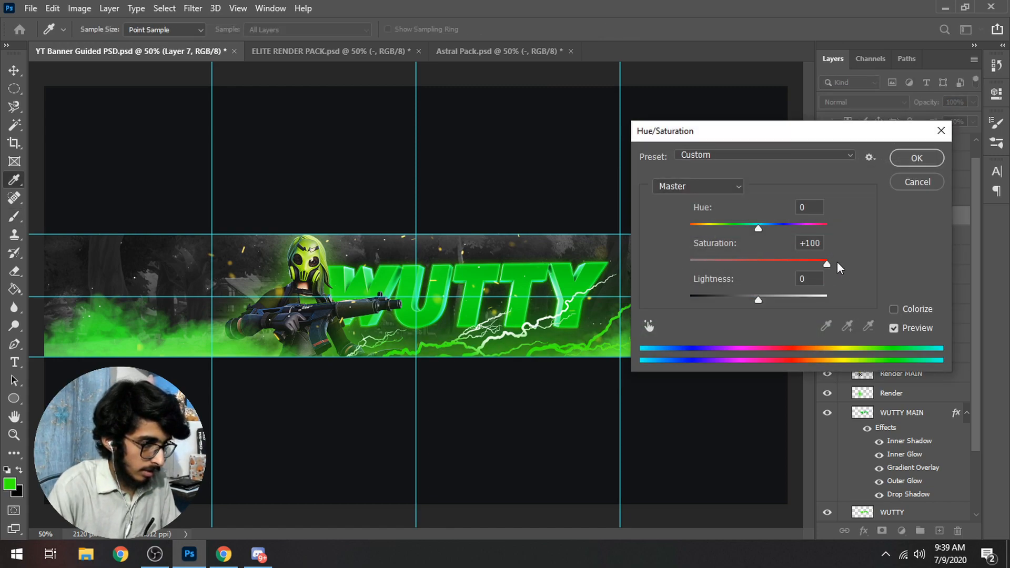
{"action": "left_click_drag", "start_coordinate": [749, 226], "coordinate": [763, 226]}
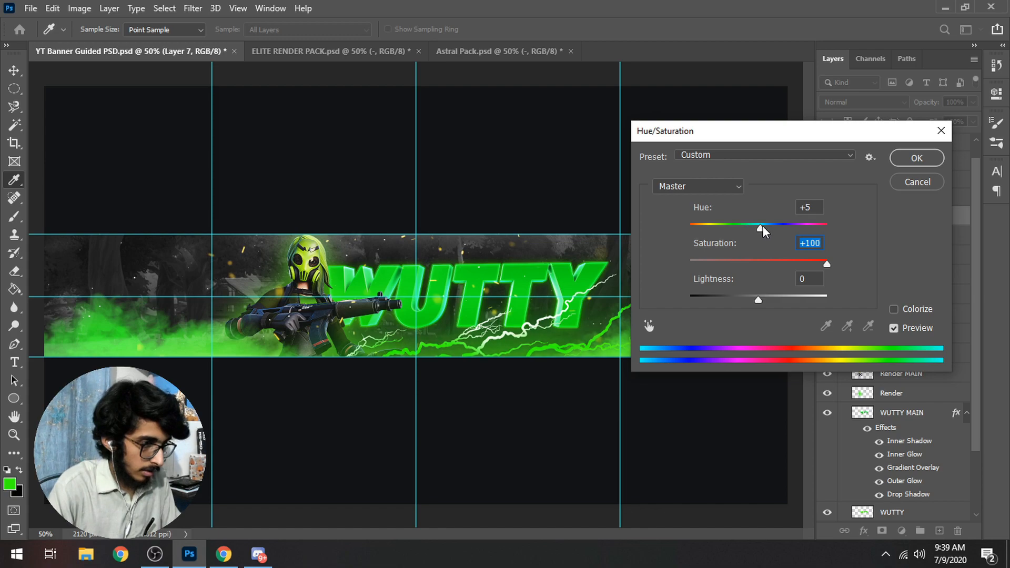
{"action": "key", "text": "Return"}
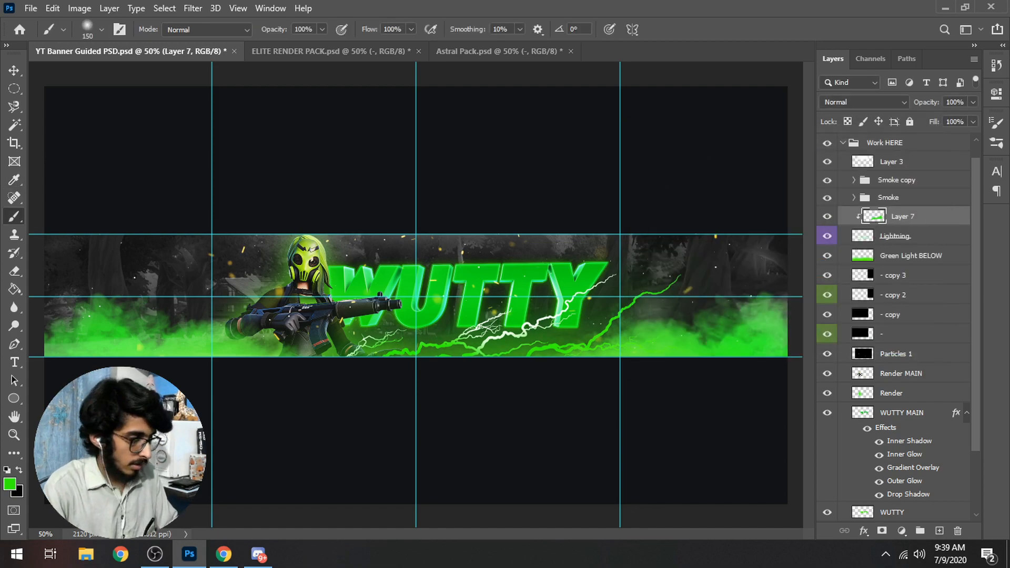
{"action": "key", "text": "ctrl+z"}
{"action": "key", "text": "ctrl+z"}
{"action": "key", "text": "ctrl+z"}
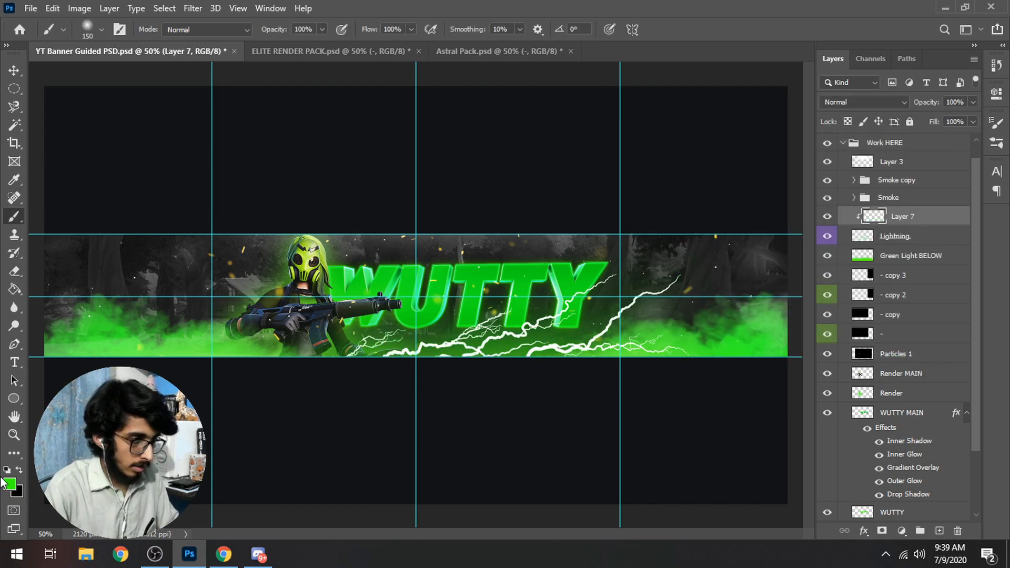
Keep the empty layer clipped to Lightning and set the foreground color to a slightly darker green, 32eb00.
{"action": "right_click", "coordinate": [901, 221]}
{"action": "left_click", "coordinate": [747, 271]}
{"action": "left_click", "coordinate": [10, 484]}
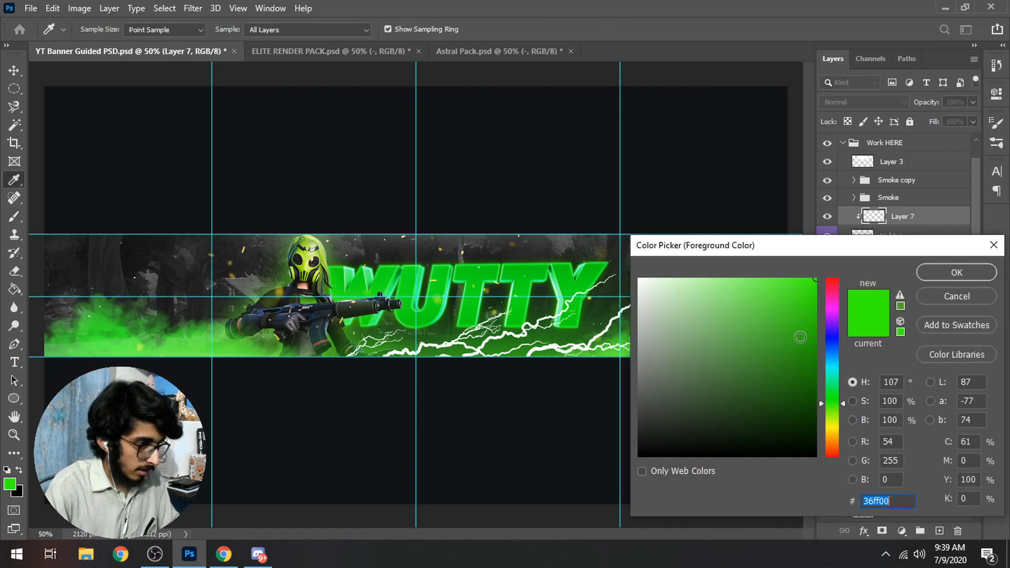
{"action": "left_click_drag", "start_coordinate": [816, 324], "coordinate": [823, 292]}
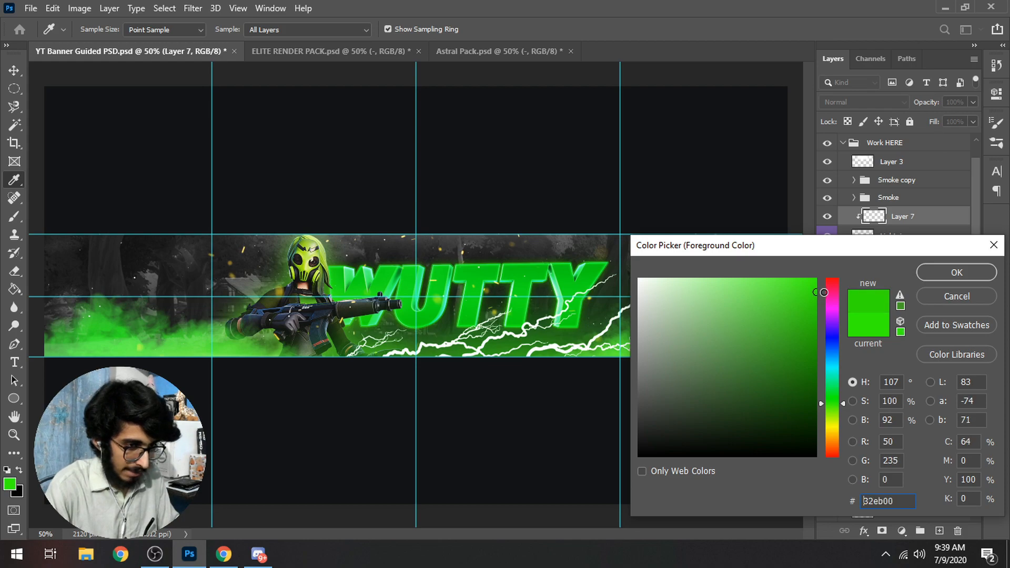
{"action": "left_click", "coordinate": [957, 272]}
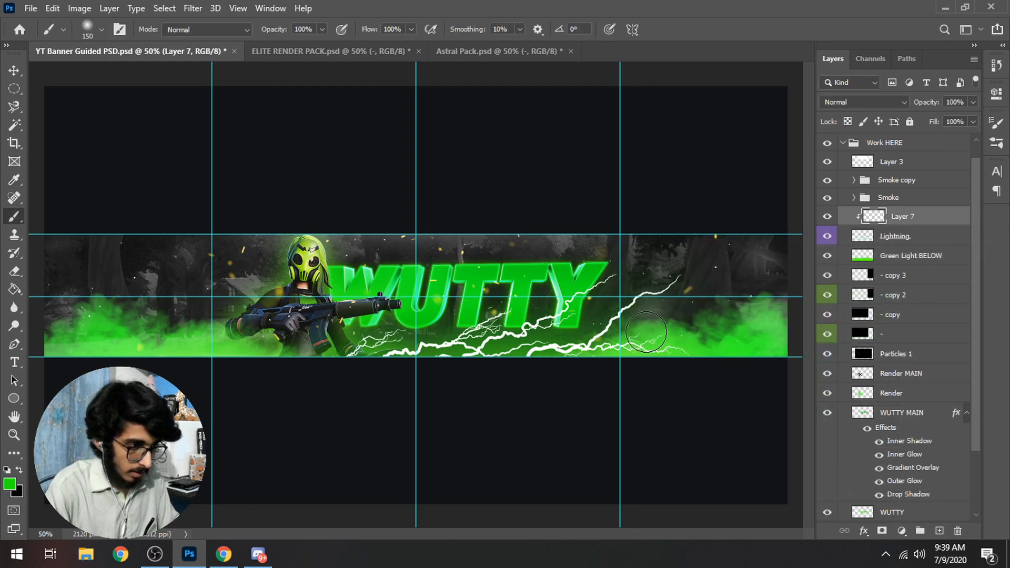
Try several green brush strokes across the lower lightning bolts and undo them.
{"action": "mouse_move", "coordinate": [589, 355]}
{"action": "left_mouse_down"}
{"action": "mouse_move", "coordinate": [707, 270]}
{"action": "mouse_move", "coordinate": [586, 355]}
{"action": "mouse_move", "coordinate": [445, 371]}
{"action": "mouse_move", "coordinate": [512, 371]}
{"action": "mouse_move", "coordinate": [413, 368]}
{"action": "left_mouse_up"}
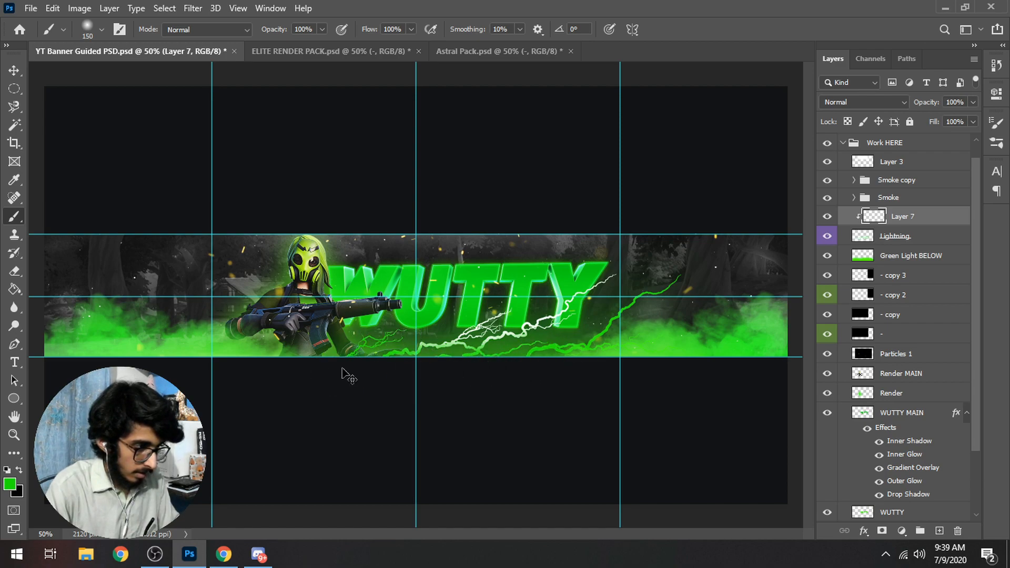
{"action": "key", "text": "ctrl+z"}
{"action": "mouse_move", "coordinate": [387, 368]}
{"action": "left_mouse_down"}
{"action": "mouse_move", "coordinate": [615, 346]}
{"action": "mouse_move", "coordinate": [728, 270]}
{"action": "mouse_move", "coordinate": [591, 342]}
{"action": "mouse_move", "coordinate": [591, 365]}
{"action": "left_mouse_up"}
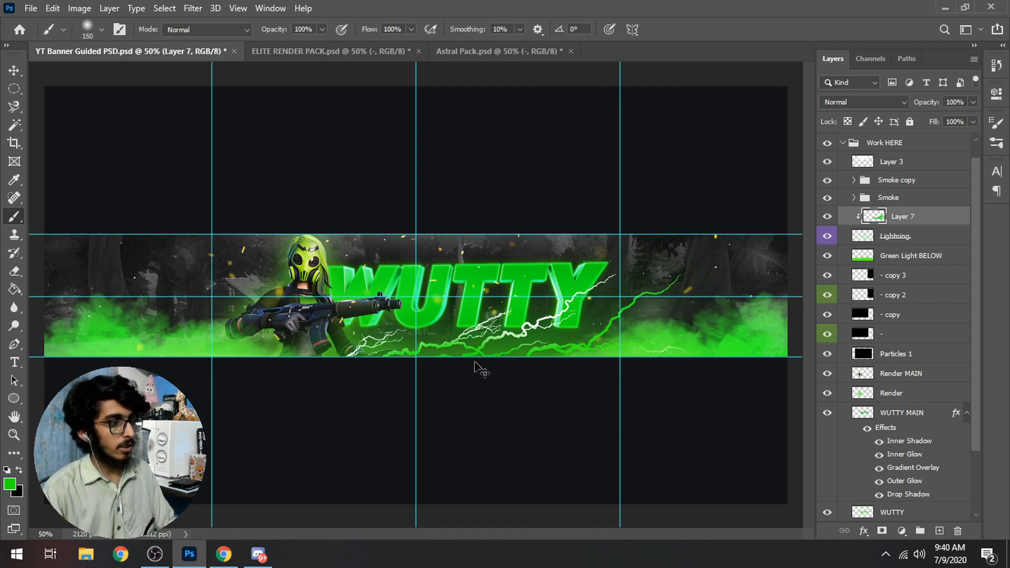
{"action": "key", "text": "ctrl+z"}
{"action": "left_click_drag", "start_coordinate": [436, 372], "coordinate": [719, 338]}
{"action": "key", "text": "ctrl+z"}
Paint the lightning branches to the right of the text green, and move the Particles 1 layer directly above the painted layer.
{"action": "mouse_move", "coordinate": [518, 360]}
{"action": "left_mouse_down"}
{"action": "mouse_move", "coordinate": [695, 349]}
{"action": "mouse_move", "coordinate": [584, 365]}
{"action": "mouse_move", "coordinate": [706, 284]}
{"action": "mouse_move", "coordinate": [693, 282]}
{"action": "left_mouse_up"}
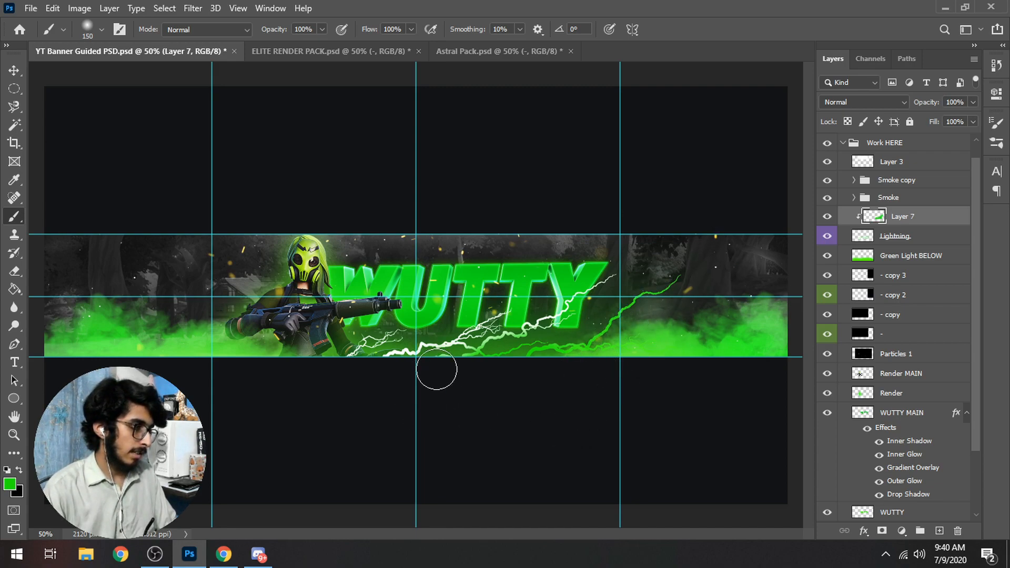
{"action": "mouse_move", "coordinate": [459, 371]}
{"action": "left_mouse_down"}
{"action": "mouse_move", "coordinate": [424, 371]}
{"action": "mouse_move", "coordinate": [456, 401]}
{"action": "mouse_move", "coordinate": [402, 361]}
{"action": "mouse_move", "coordinate": [386, 376]}
{"action": "left_mouse_up"}
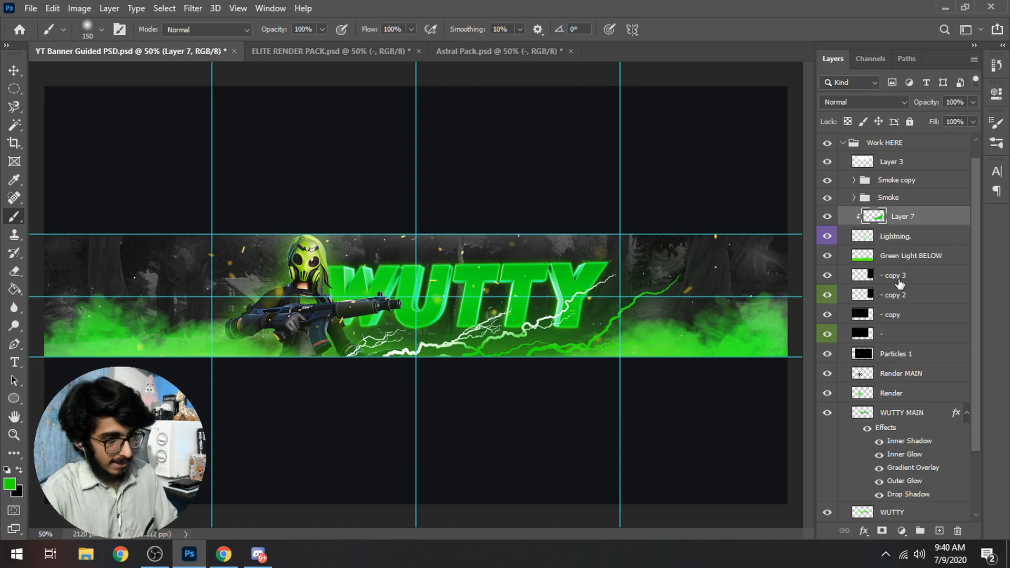
{"action": "left_click_drag", "start_coordinate": [889, 353], "coordinate": [902, 223]}
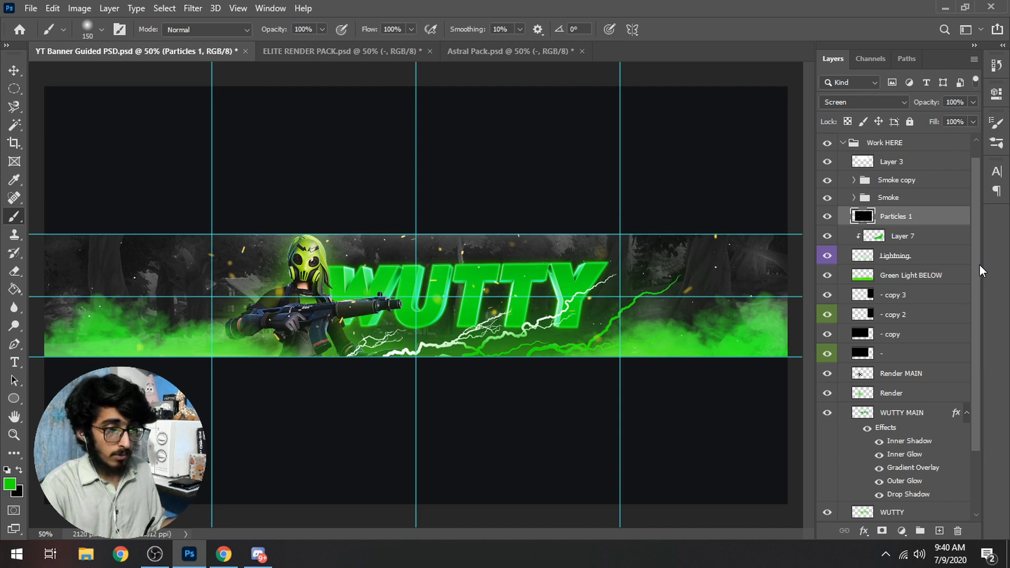
Collapse and duplicate the Work HERE group, merging the copy into a single layer.
{"action": "scroll", "coordinate": [978, 223], "scroll_direction": "up", "scroll_amount": 2}
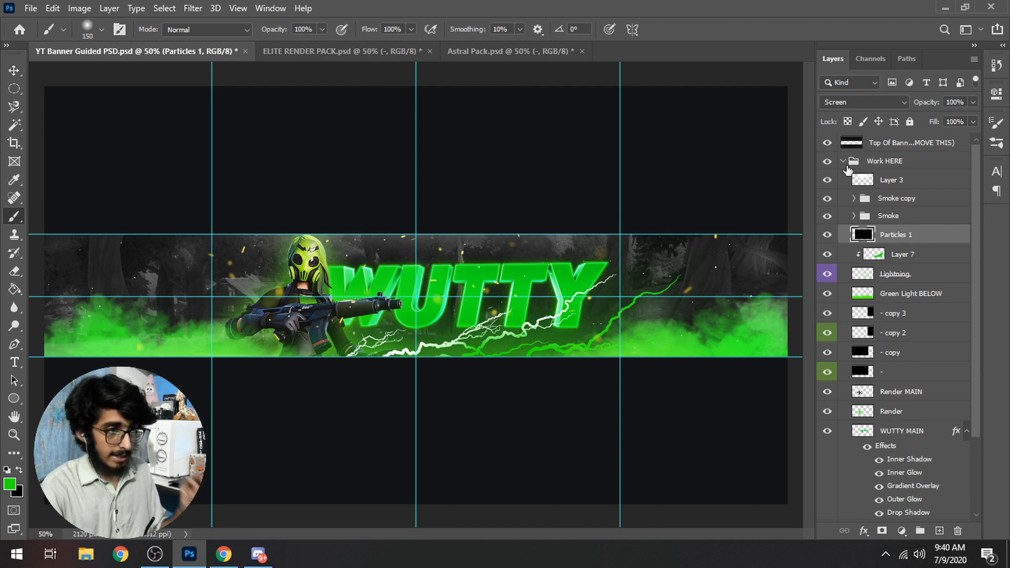
{"action": "left_click", "coordinate": [842, 161]}
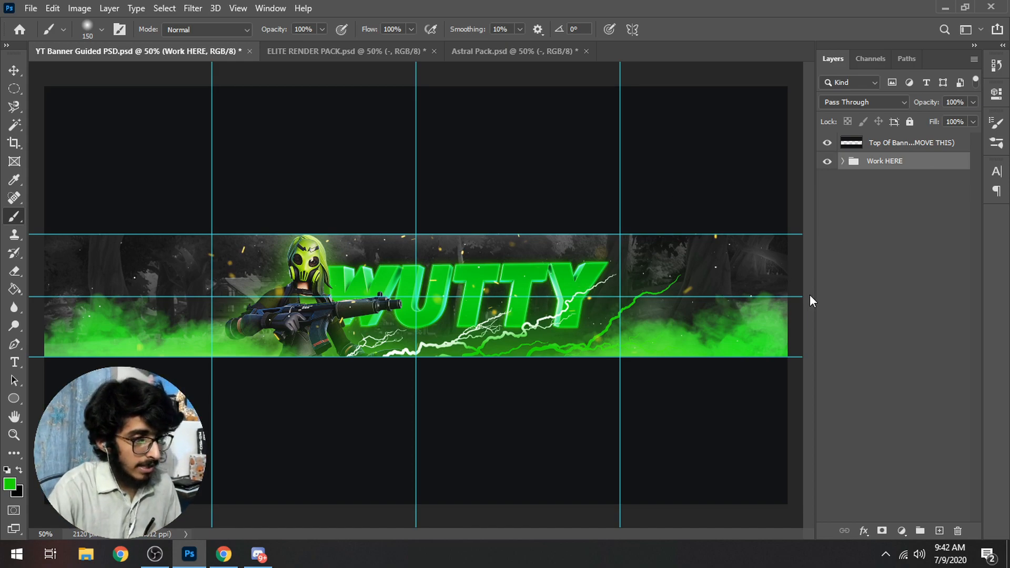
{"action": "key", "text": "ctrl+j"}
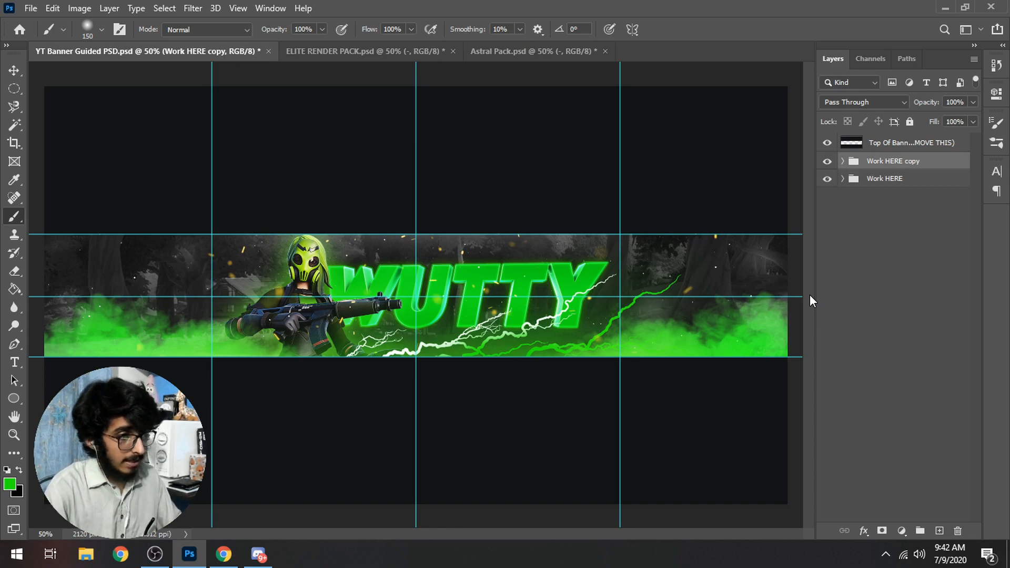
{"action": "key", "text": "ctrl+e"}
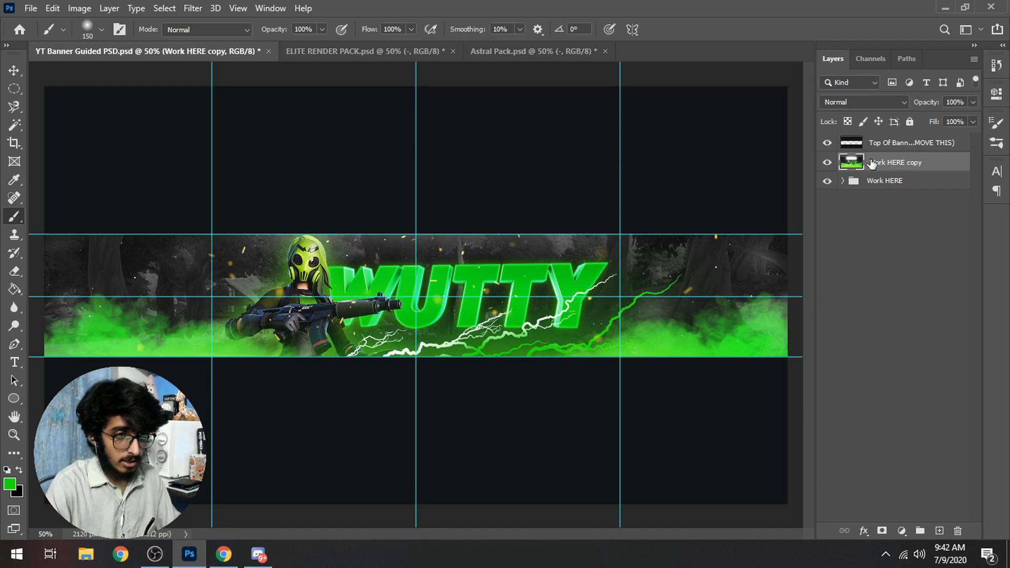
Select the full visible banner strip on the merged copy with the Rectangular Marquee tool.
{"action": "left_click", "coordinate": [14, 90]}
{"action": "right_click", "coordinate": [14, 90]}
{"action": "left_click", "coordinate": [61, 92]}
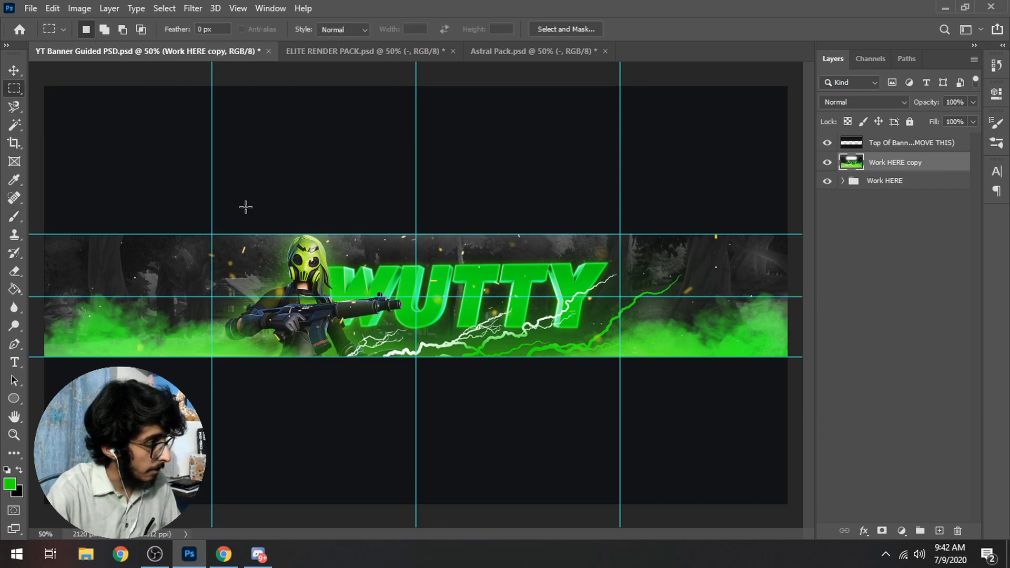
{"action": "left_click_drag", "start_coordinate": [788, 357], "coordinate": [42, 234]}
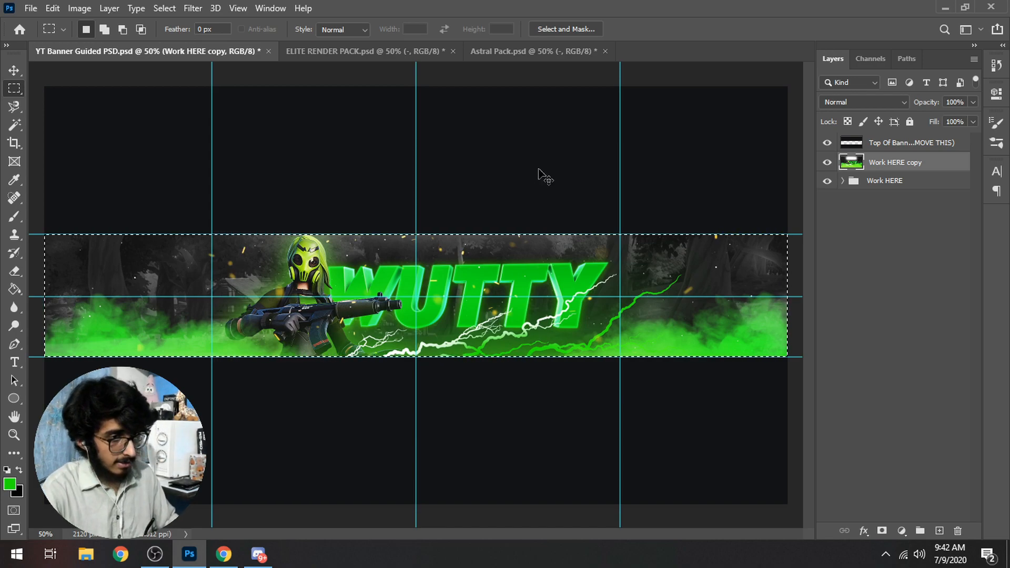
Cut the selected banner strip, delete the leftover merged copy and paste the strip as a new layer.
{"action": "key", "text": "ctrl+x"}
{"action": "key", "text": "Delete"}
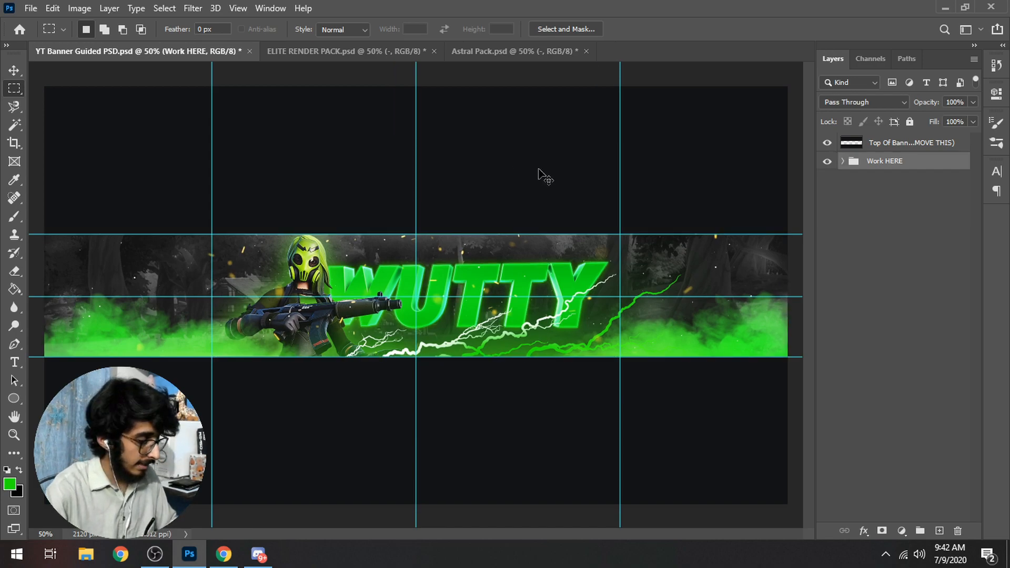
{"action": "key", "text": "ctrl+v"}
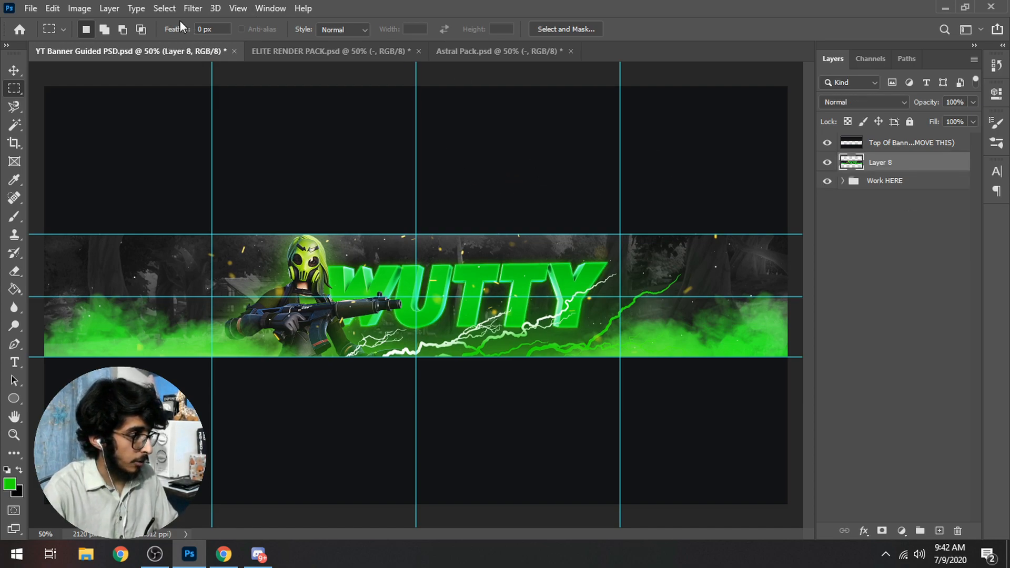
Open the Camera Raw Filter on the pasted banner layer.
{"action": "left_click", "coordinate": [193, 8]}
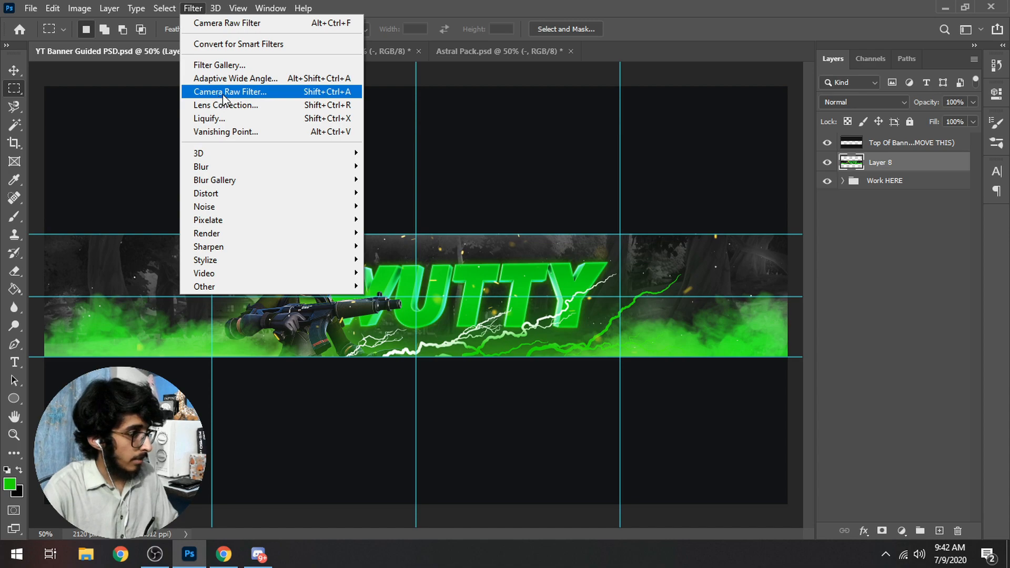
{"action": "left_click", "coordinate": [224, 92]}
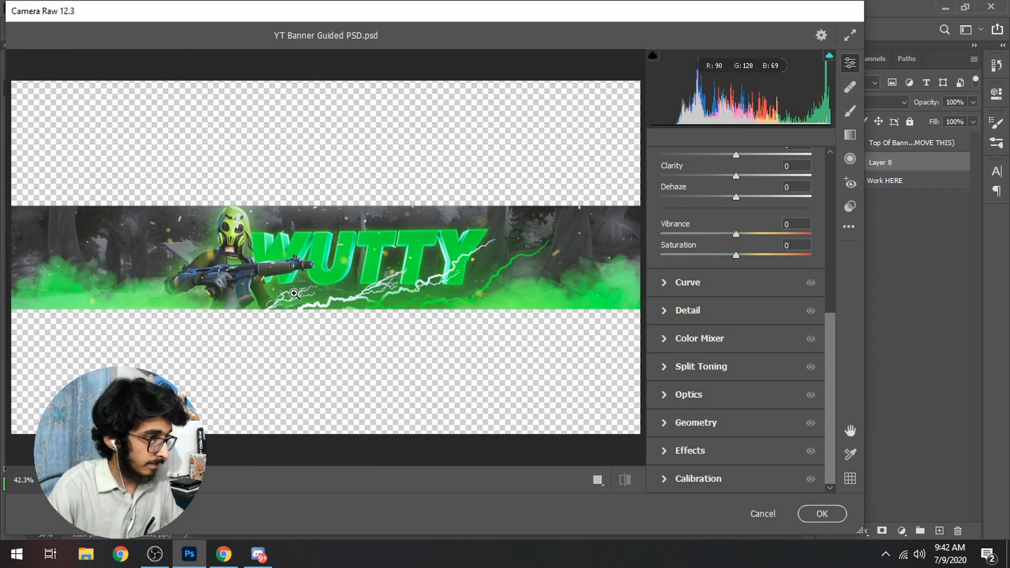
{"action": "left_click", "coordinate": [600, 481]}
{"action": "left_click", "coordinate": [636, 465]}
{"action": "left_click", "coordinate": [644, 202]}
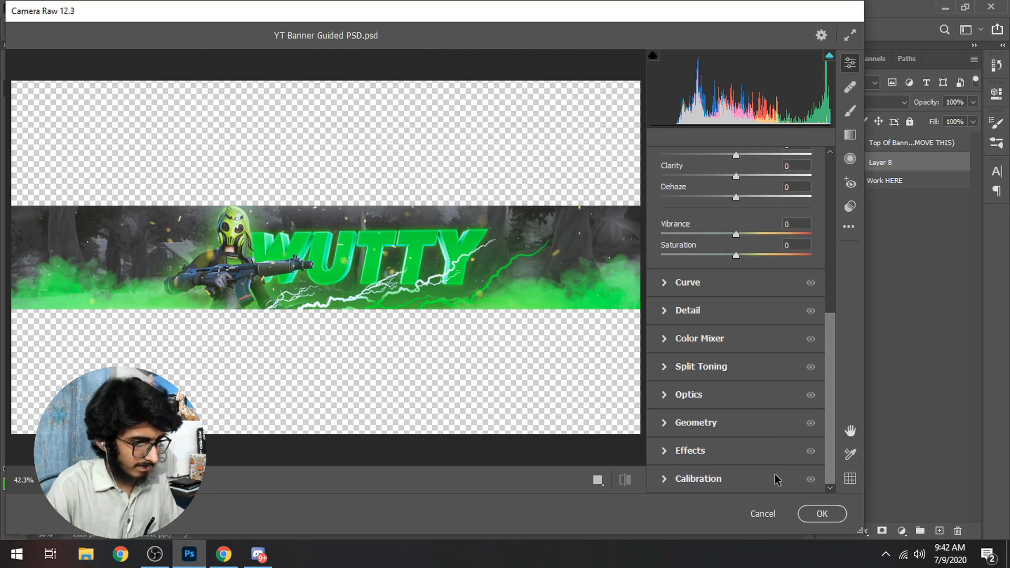
{"action": "left_click", "coordinate": [849, 226]}
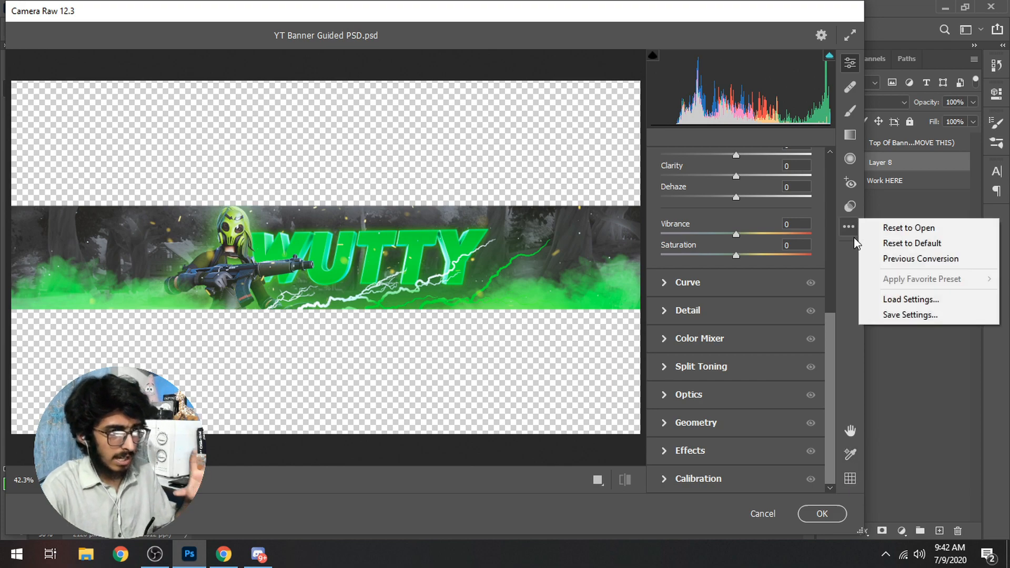
{"action": "left_click", "coordinate": [887, 298]}
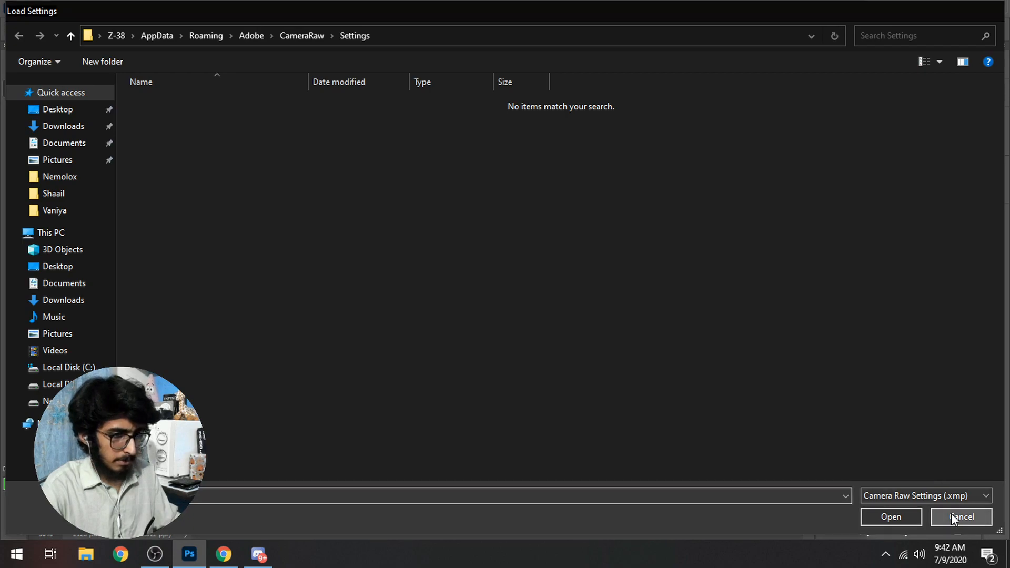
{"action": "left_click", "coordinate": [958, 516]}
Apply the High Contrast color preset and the Lift Shadows curve preset to the banner.
{"action": "left_click", "coordinate": [849, 206]}
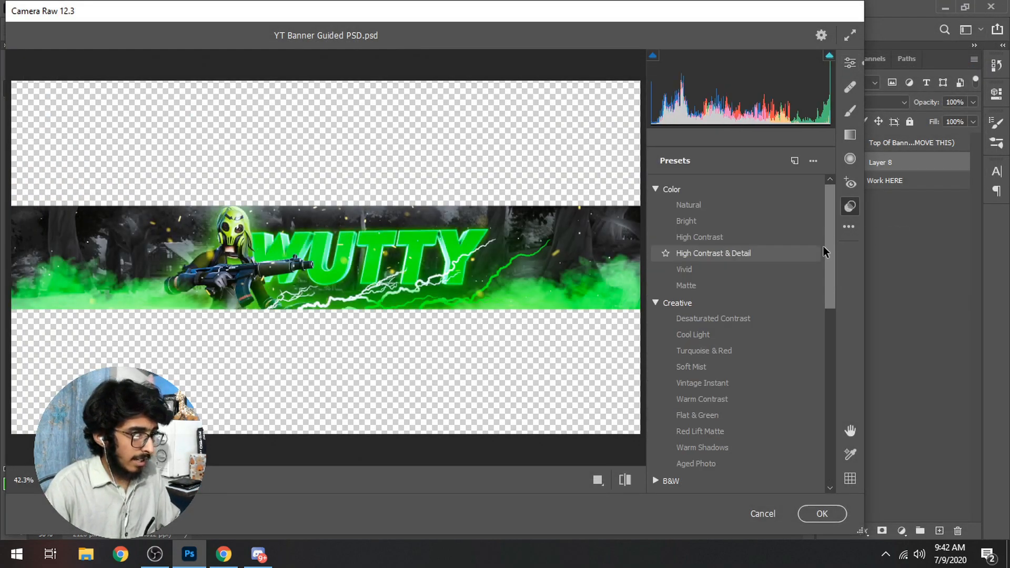
{"action": "left_click", "coordinate": [760, 240]}
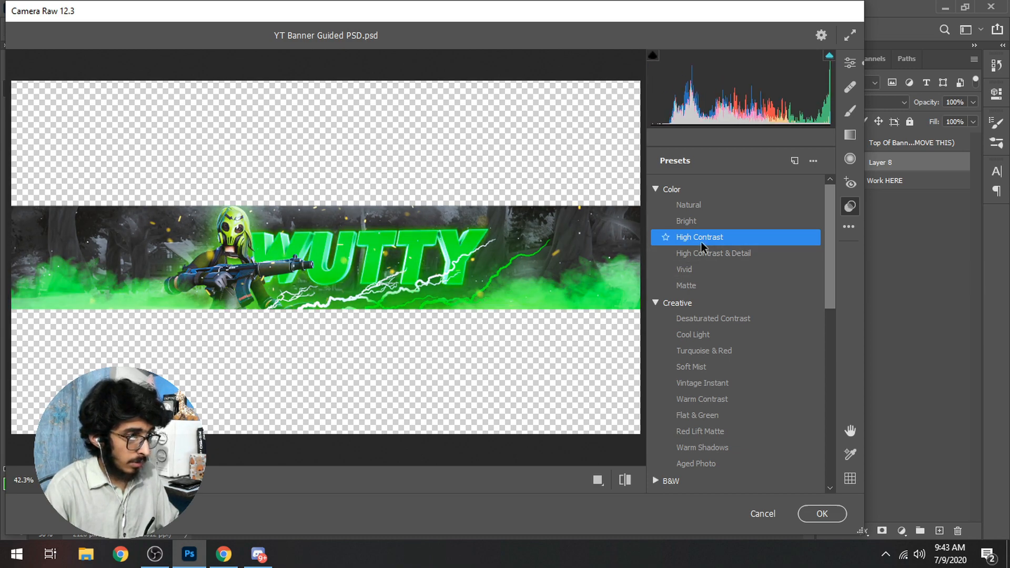
{"action": "left_click_drag", "start_coordinate": [827, 297], "coordinate": [821, 381]}
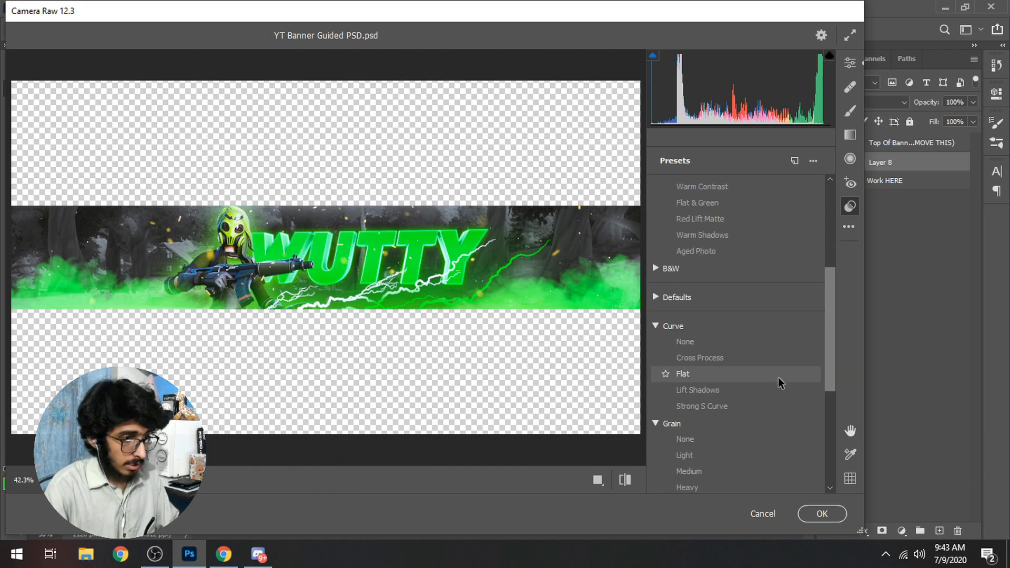
{"action": "left_click", "coordinate": [718, 389]}
Add the Lens + CA Correction optics, Medium sharpening and Heavy vignetting presets to the banner.
{"action": "scroll", "coordinate": [832, 387], "scroll_direction": "down", "scroll_amount": 1}
{"action": "scroll", "coordinate": [832, 387], "scroll_direction": "down", "scroll_amount": 3}
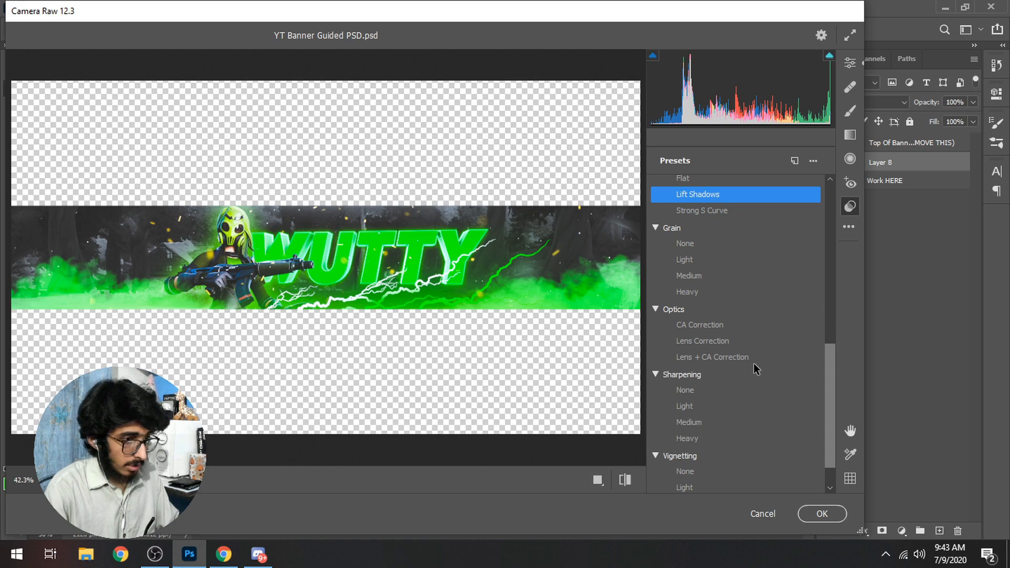
{"action": "left_click", "coordinate": [754, 361]}
{"action": "left_click", "coordinate": [706, 422]}
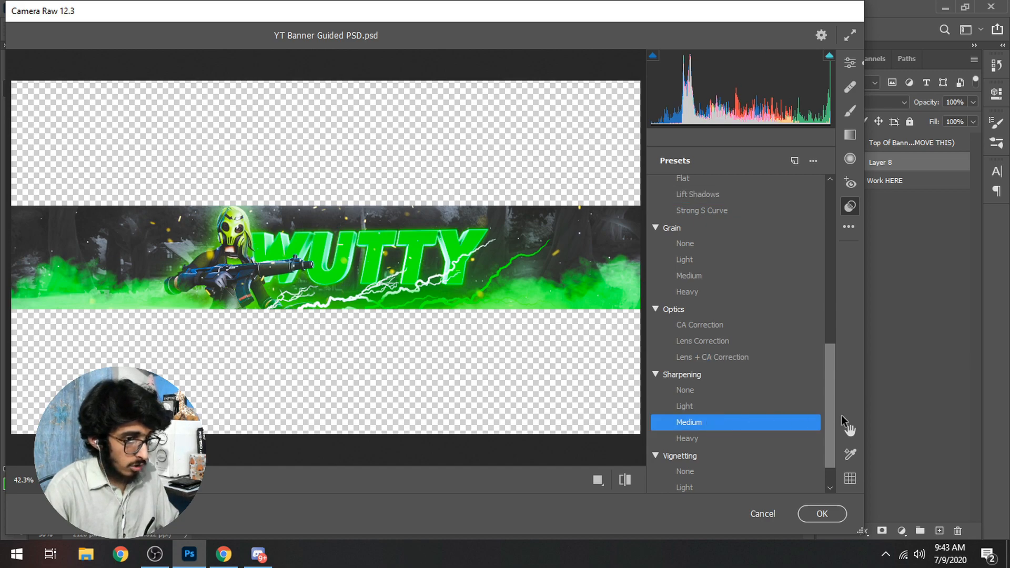
{"action": "scroll", "coordinate": [822, 431], "scroll_direction": "down", "scroll_amount": 1}
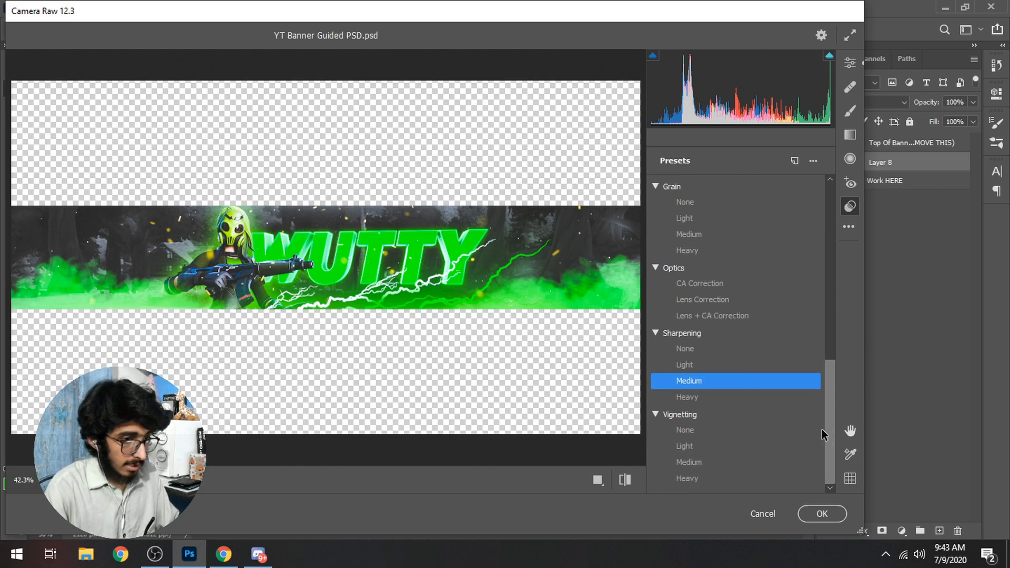
{"action": "left_click", "coordinate": [694, 478]}
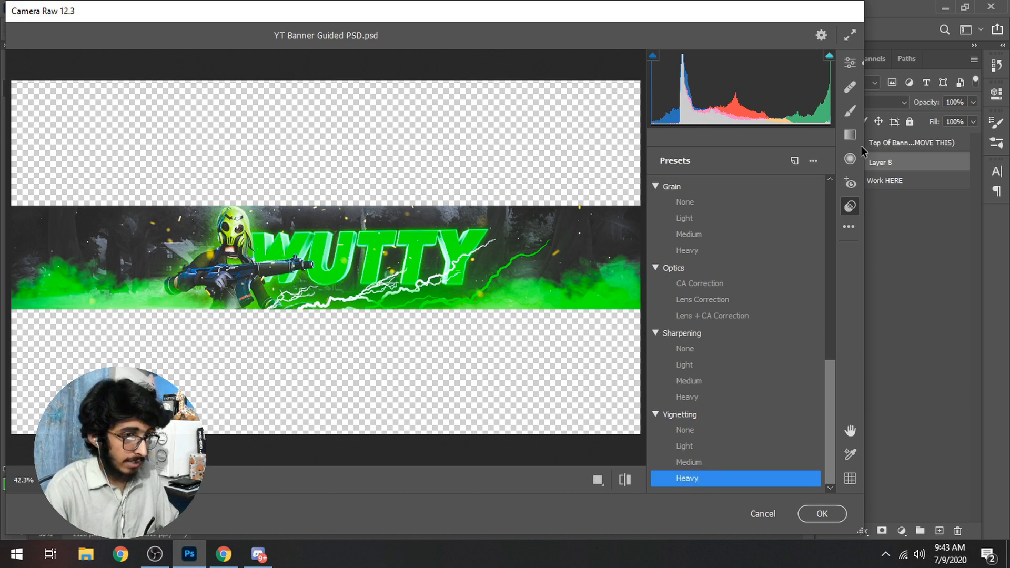
Adjust the banner's basic tones to Exposure -0.10, Highlights +5, Shadows -13, Whites +20 and Blacks -16.
{"action": "left_click", "coordinate": [850, 63]}
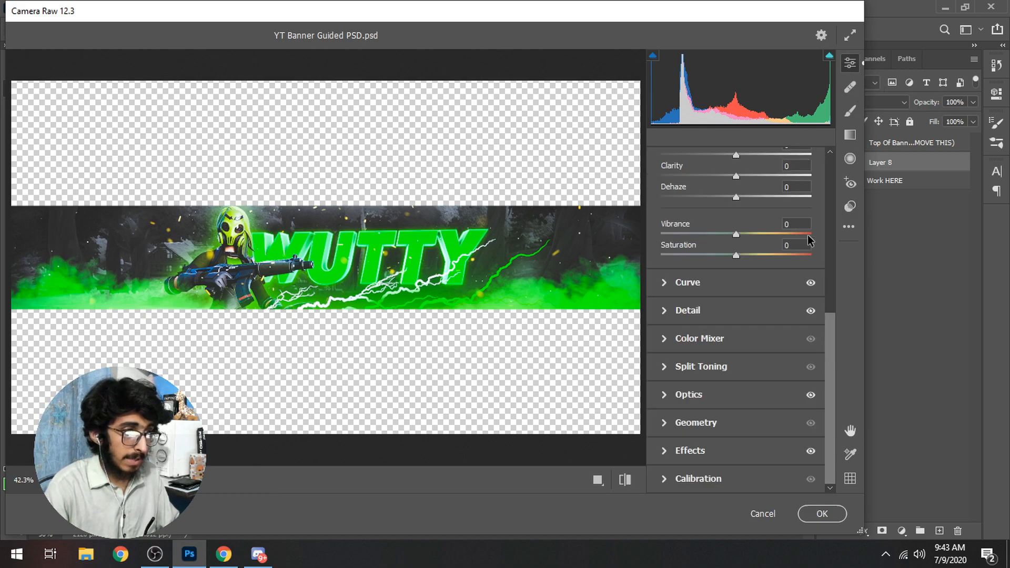
{"action": "left_click_drag", "start_coordinate": [828, 368], "coordinate": [826, 200]}
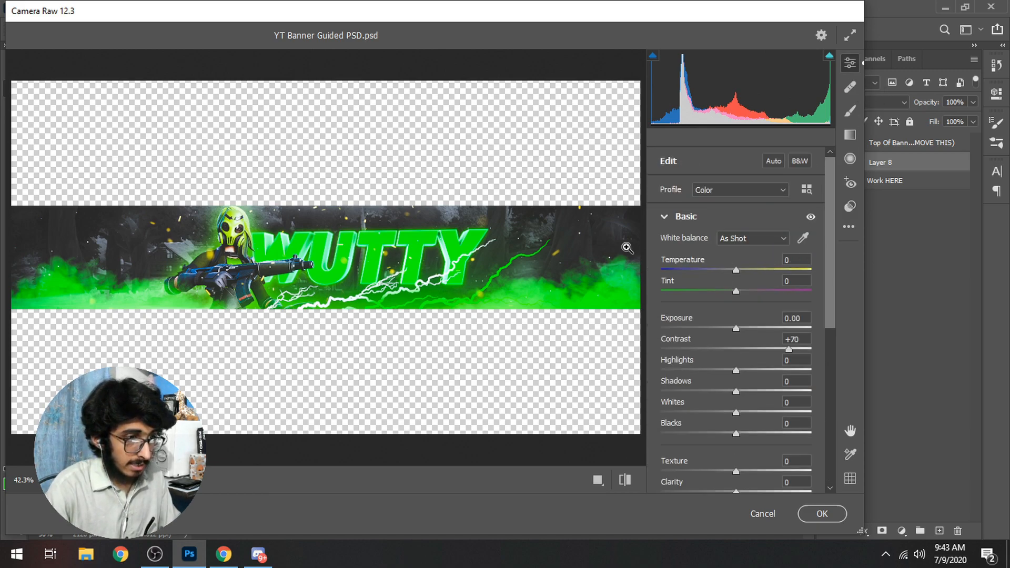
{"action": "left_click_drag", "start_coordinate": [736, 330], "coordinate": [737, 338]}
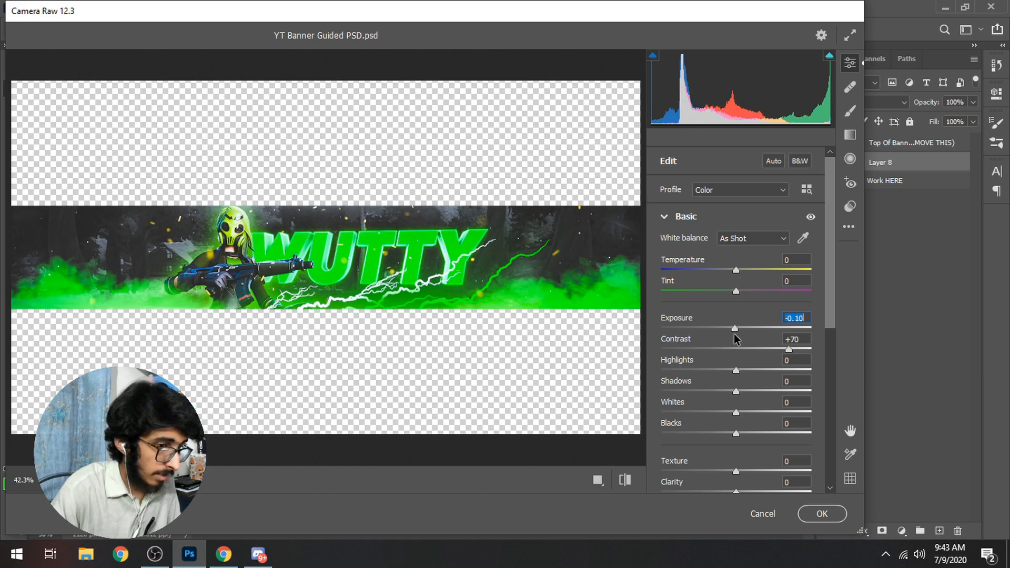
{"action": "left_click_drag", "start_coordinate": [736, 370], "coordinate": [740, 371]}
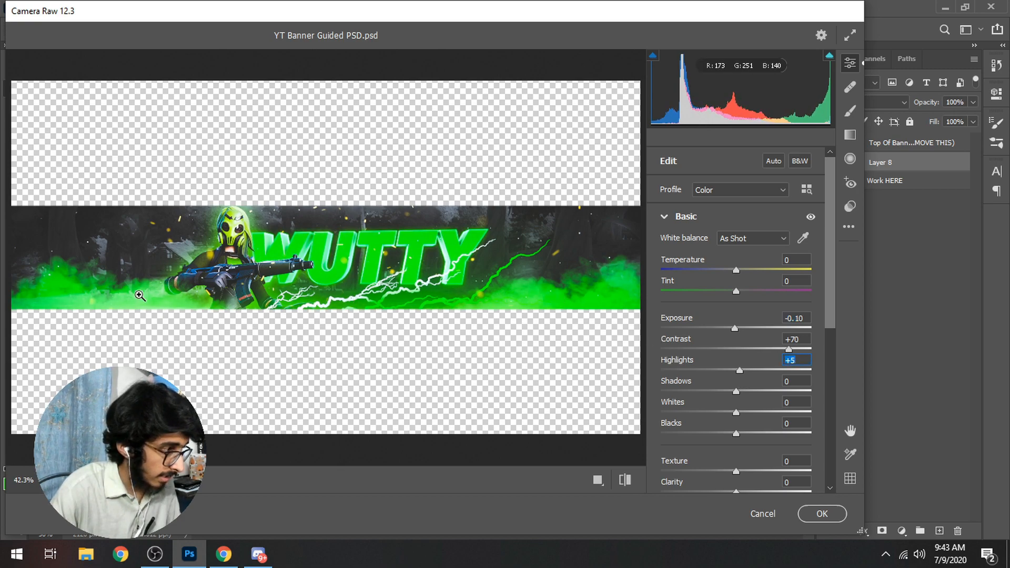
{"action": "left_click_drag", "start_coordinate": [732, 393], "coordinate": [722, 440]}
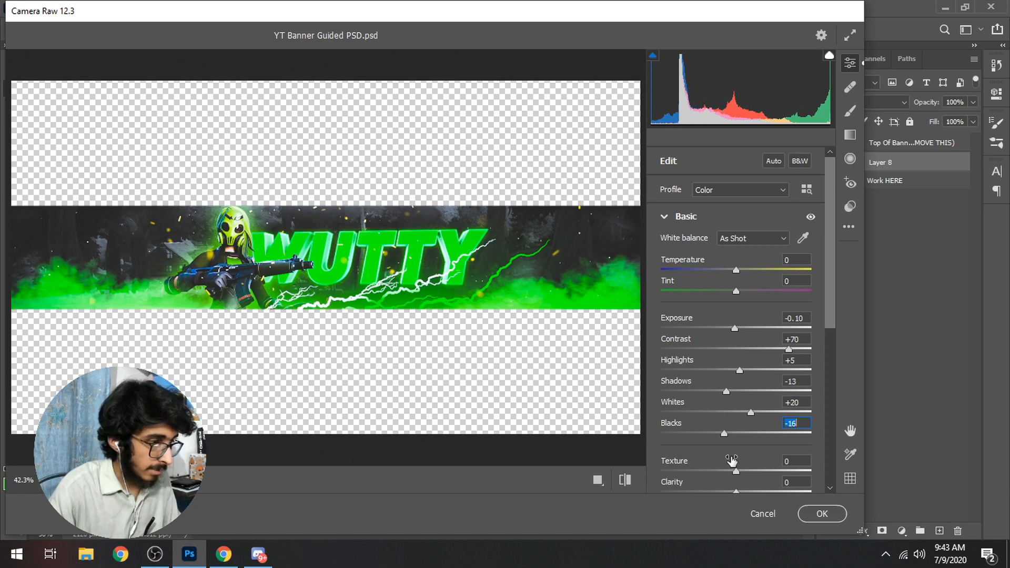
Set Texture to +10, Clarity to +5, Dehaze to +9 and Vibrance to +4, and apply the Camera Raw grade.
{"action": "left_click_drag", "start_coordinate": [737, 473], "coordinate": [740, 495]}
{"action": "scroll", "coordinate": [780, 418], "scroll_direction": "down", "scroll_amount": 3}
{"action": "left_click_drag", "start_coordinate": [736, 357], "coordinate": [739, 414]}
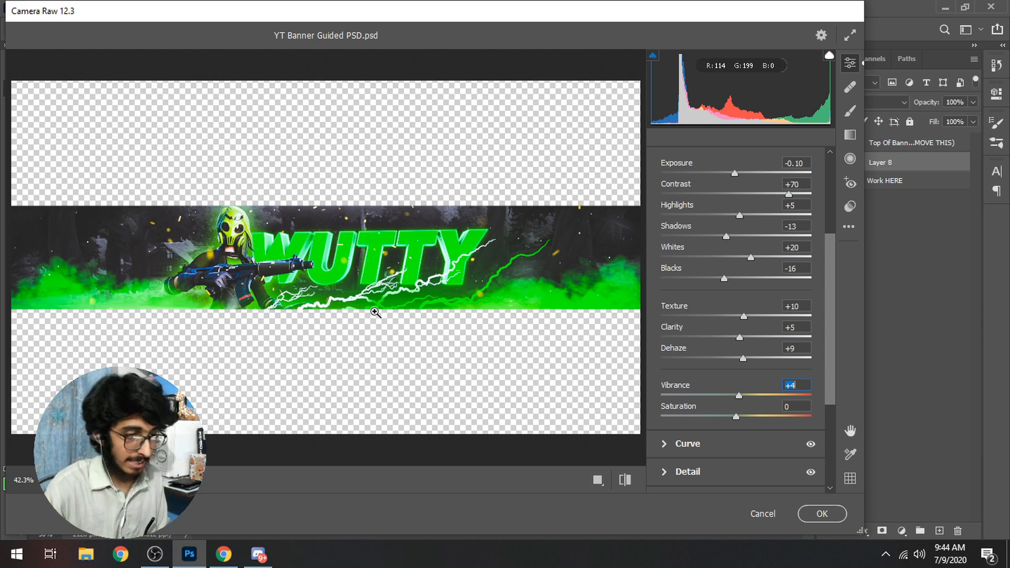
{"action": "left_click", "coordinate": [818, 513]}
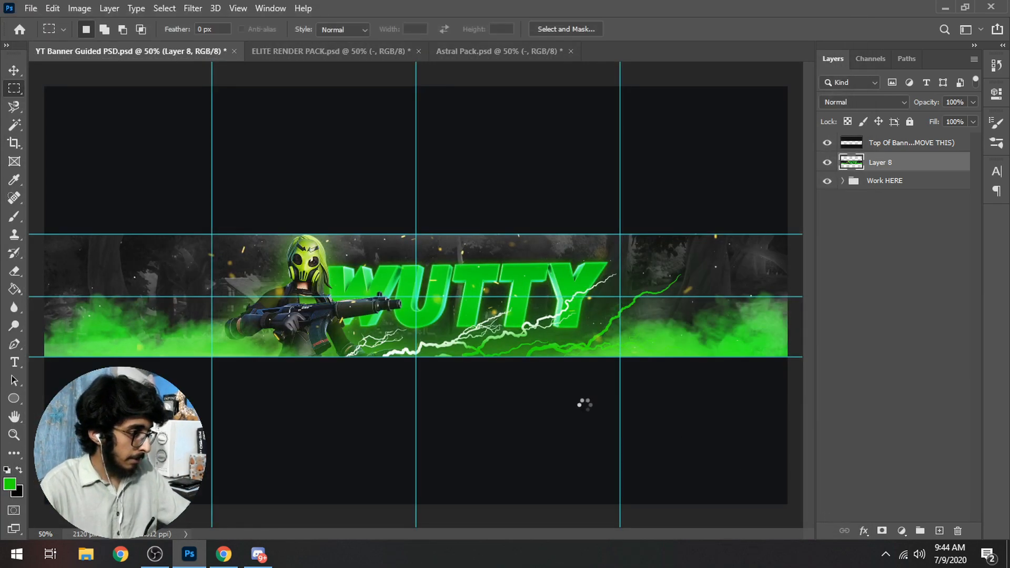